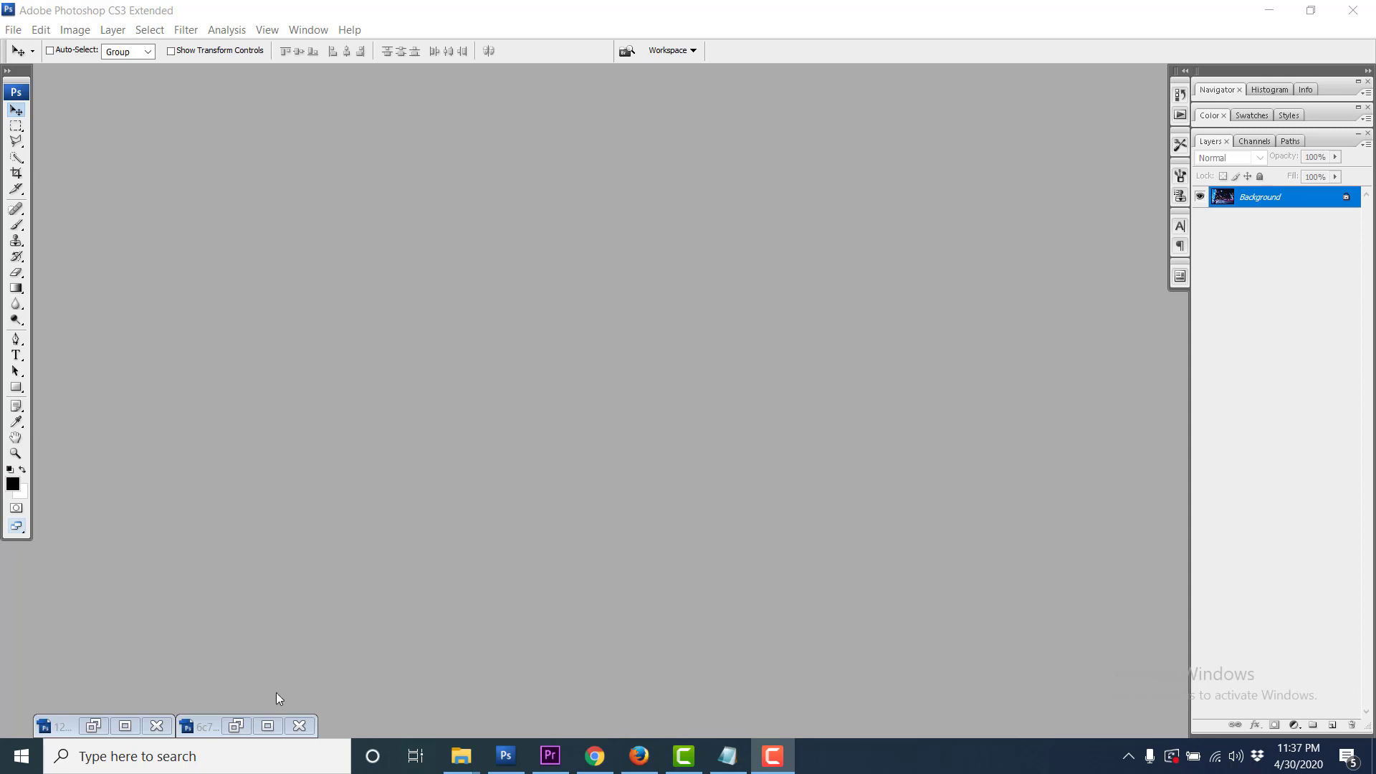
# Restore the minimized suited-man photo window with its outline selection.
pyautogui.click(236, 726)
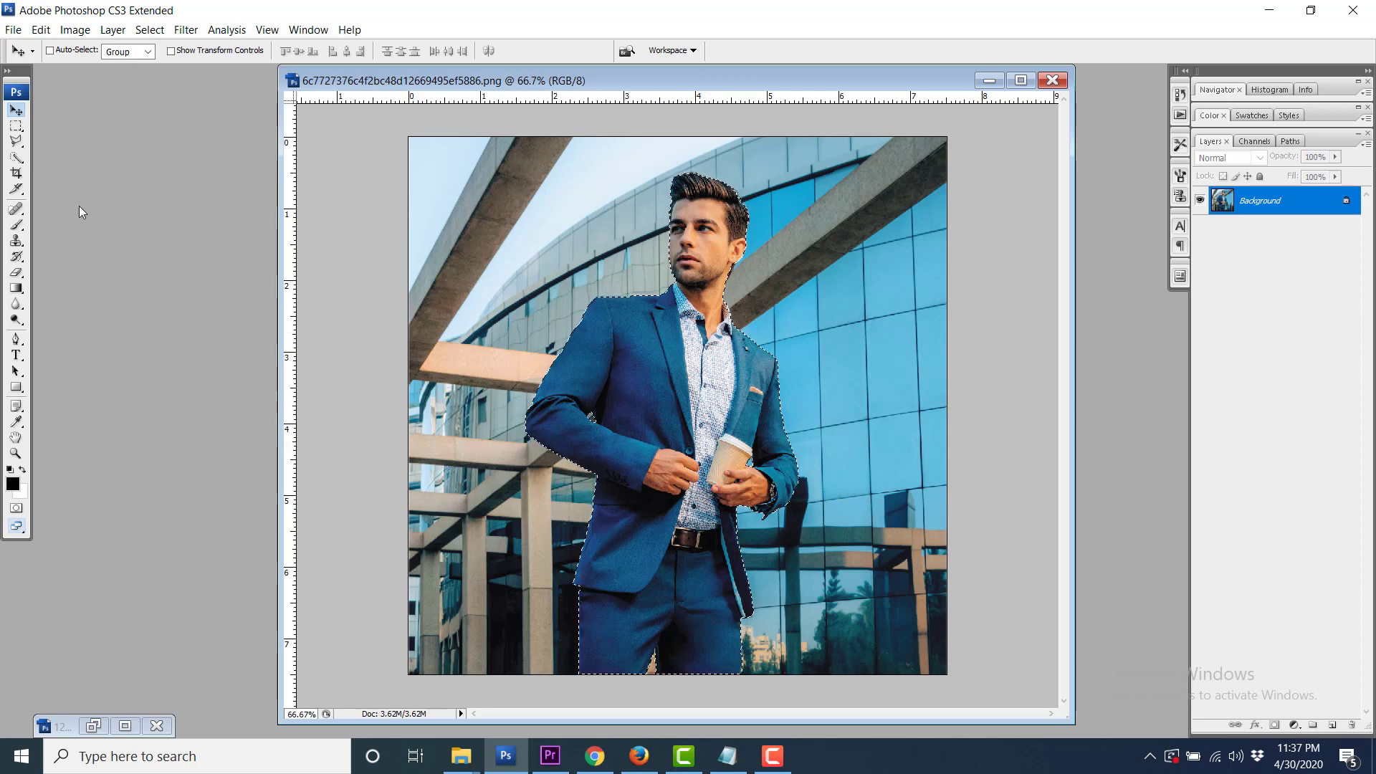
# Switch to the Quick Selection tool and bring up the File menu.
pyautogui.click(16, 157)
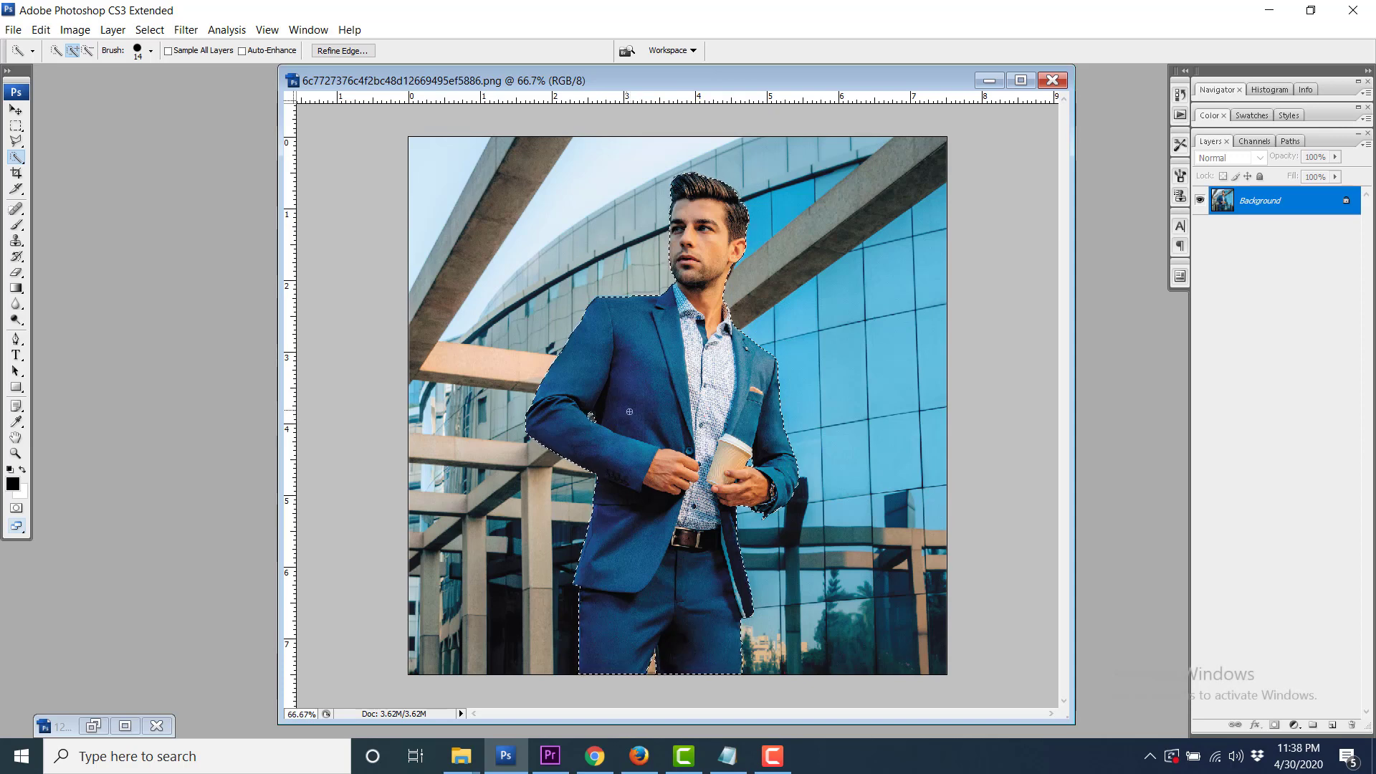
pyautogui.click(13, 29)
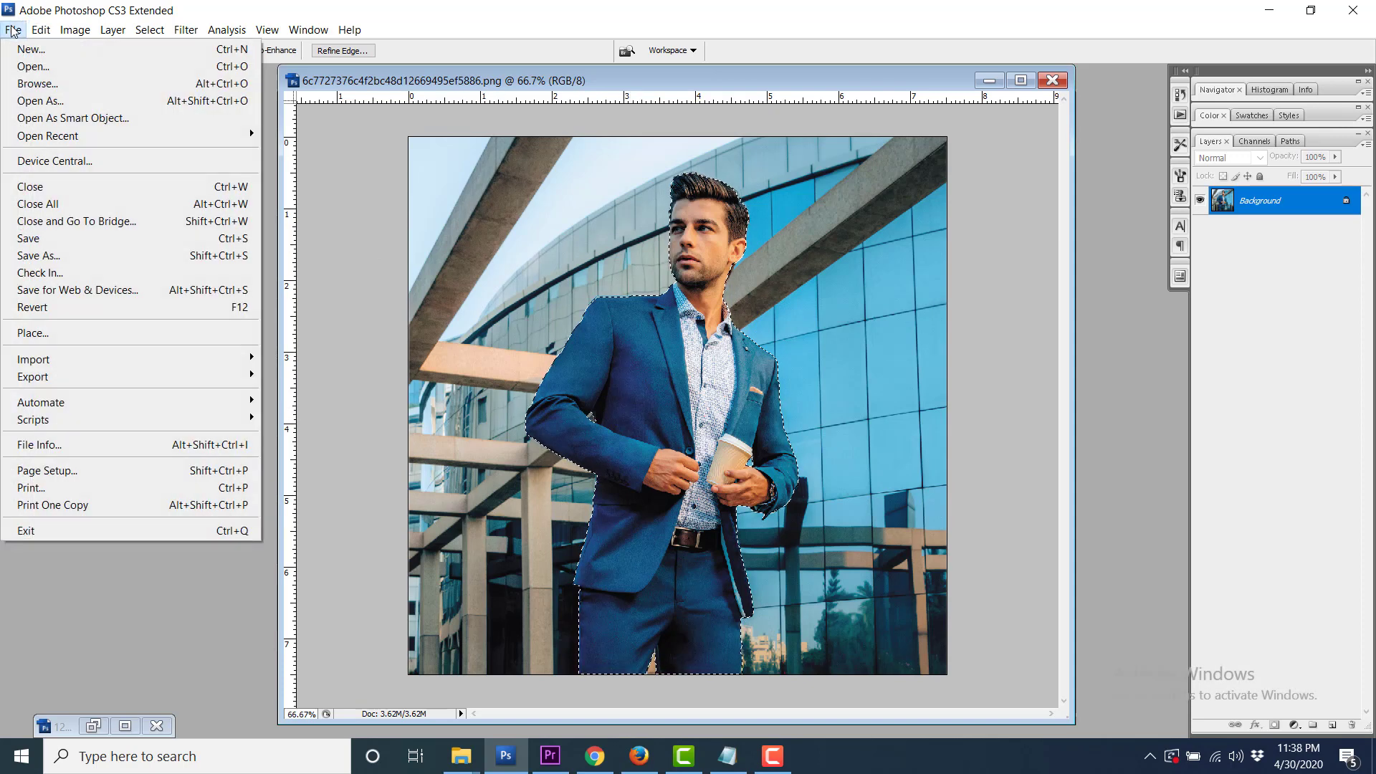
# Make a new blank document with width 1600, height 1600 px and resolution 150.
pyautogui.click(63, 48)
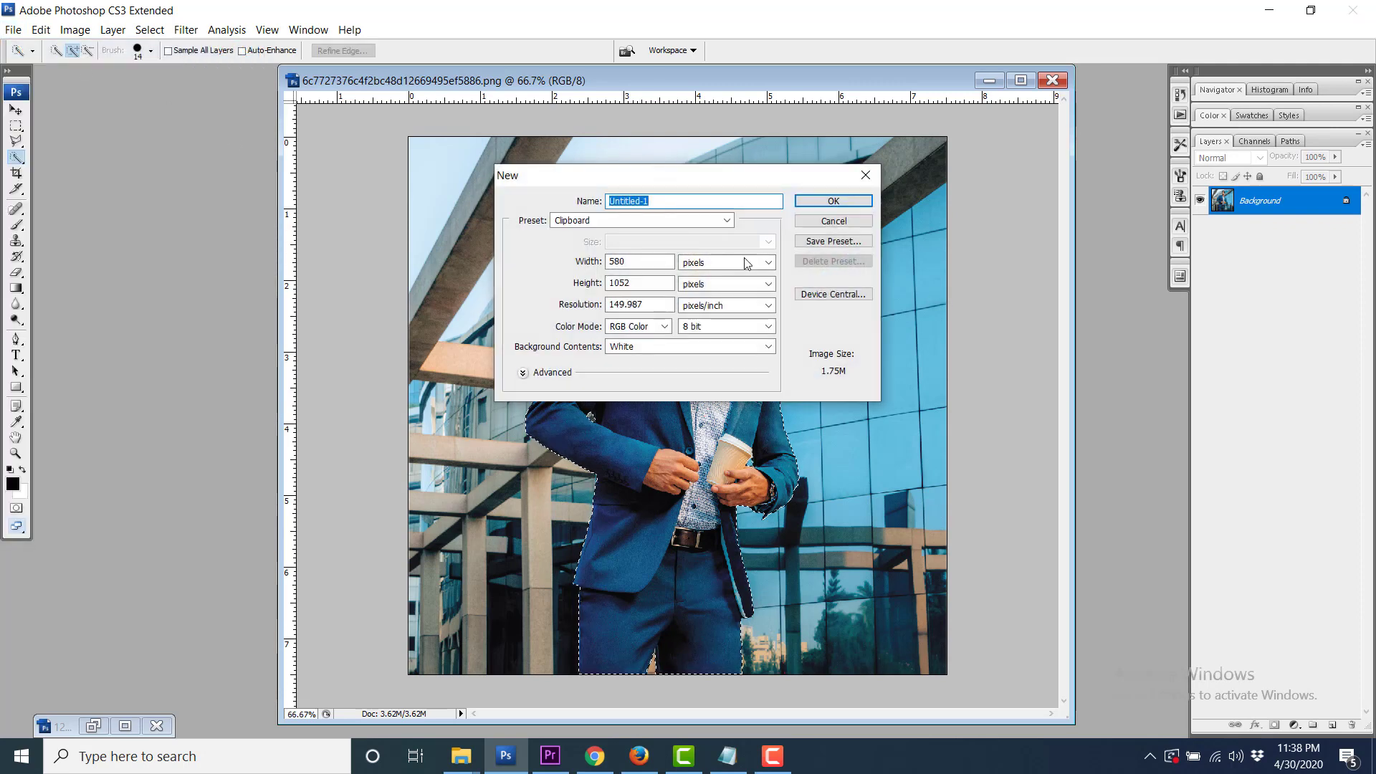
pyautogui.doubleClick(609, 261)
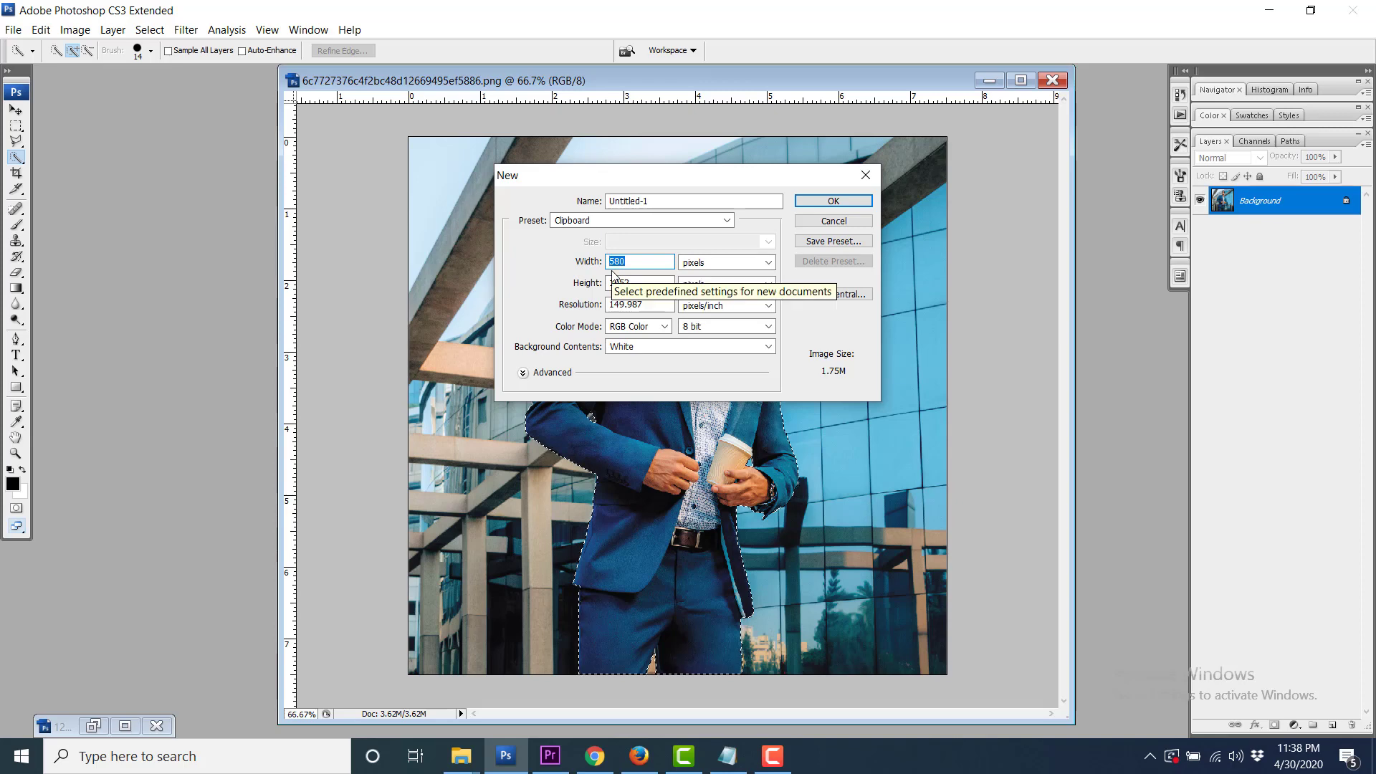
pyautogui.write('1600')
pyautogui.press('Tab')
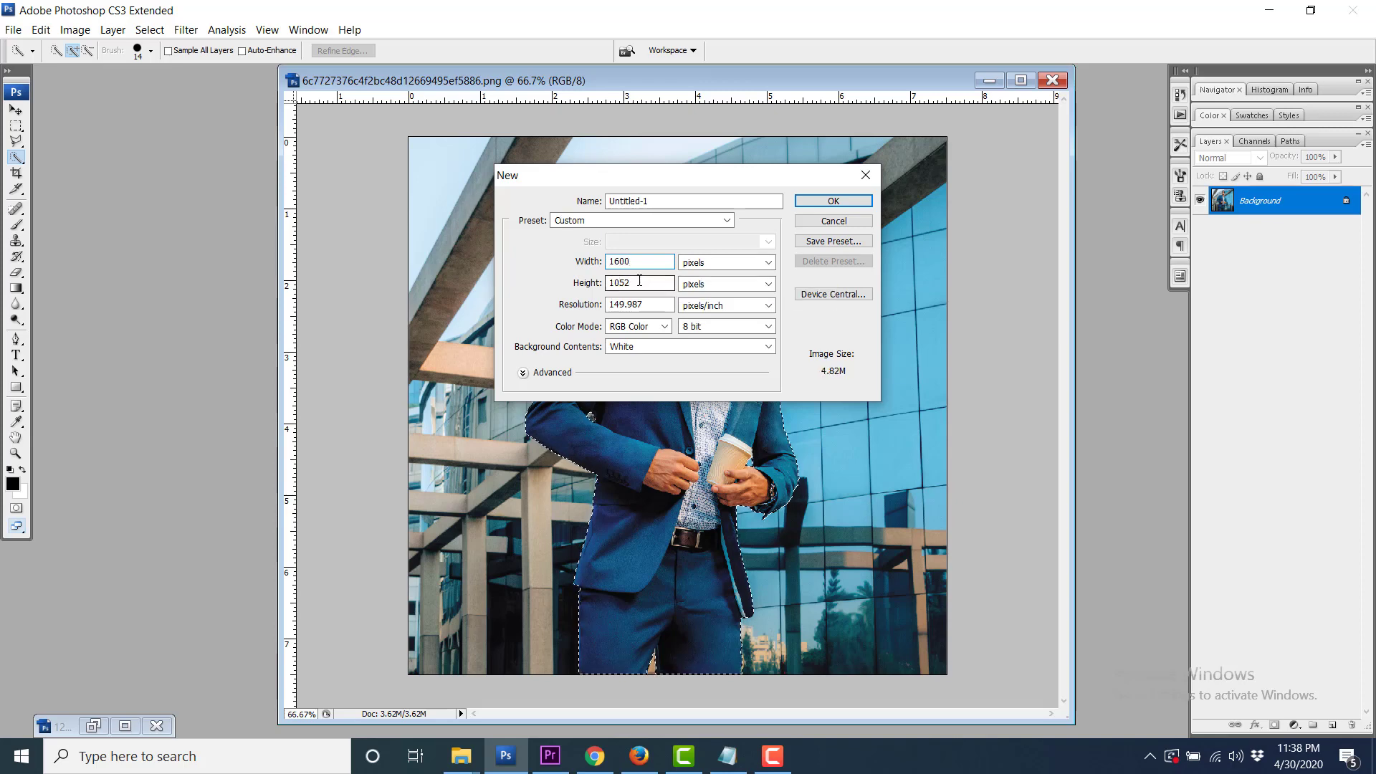
pyautogui.write('1600')
pyautogui.press('Tab')
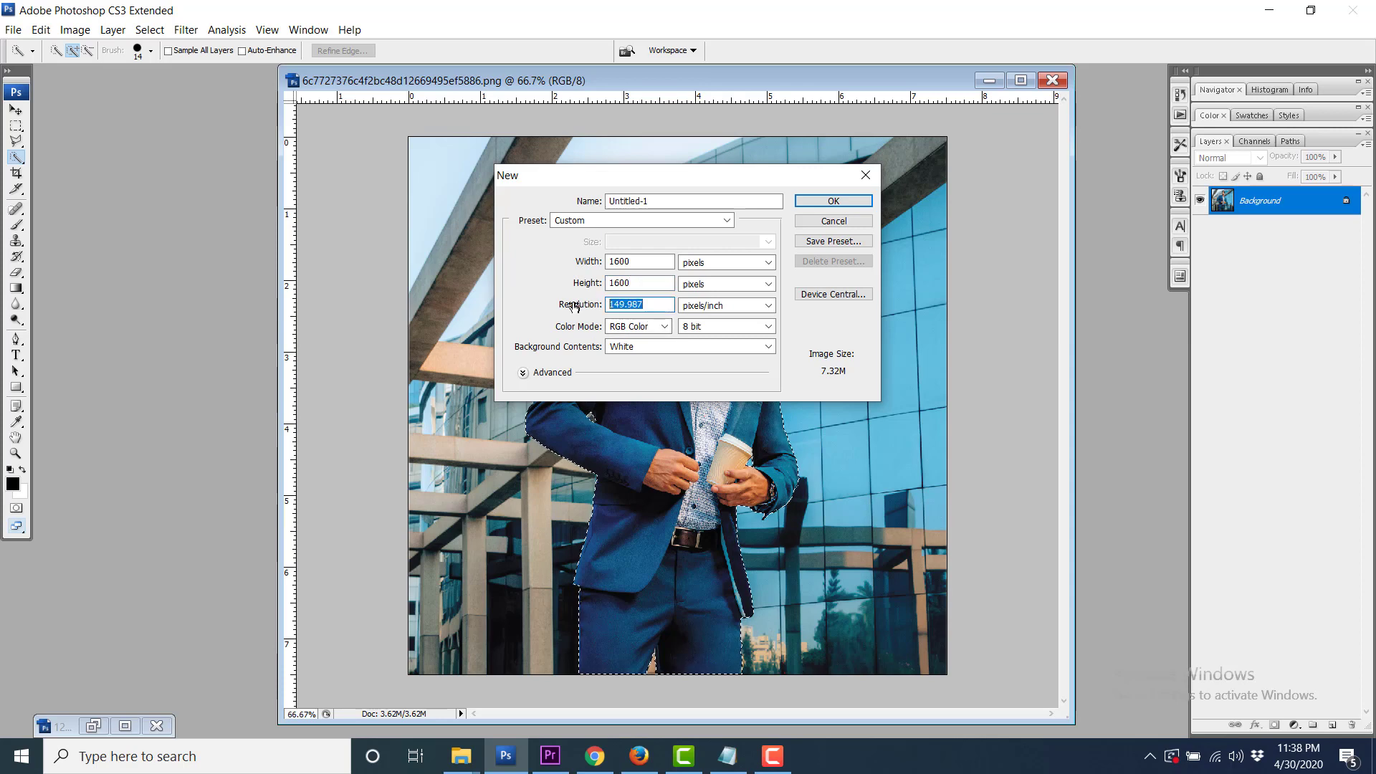
pyautogui.write('150')
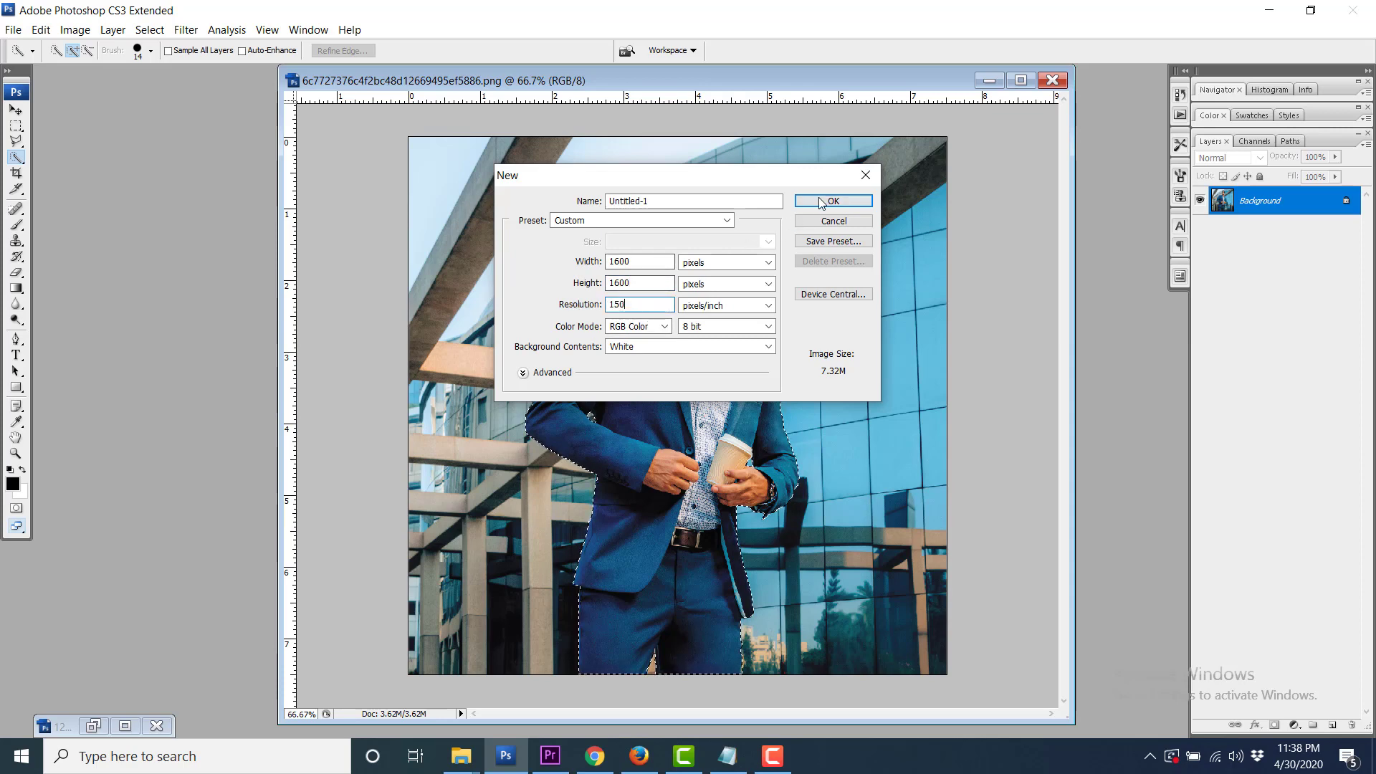
pyautogui.click(825, 201)
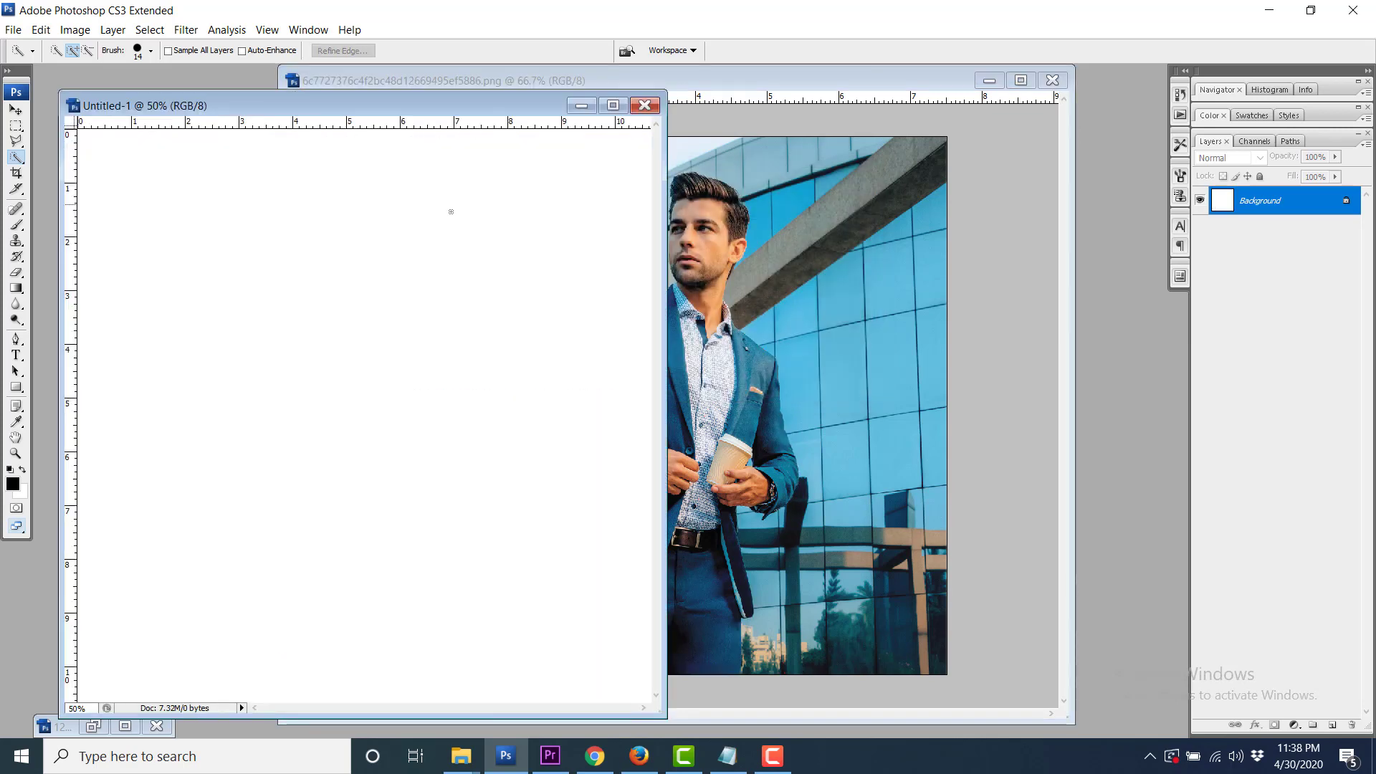
# Copy the selected man from the street photo.
pyautogui.hotkey('ctrl', 'Tab')
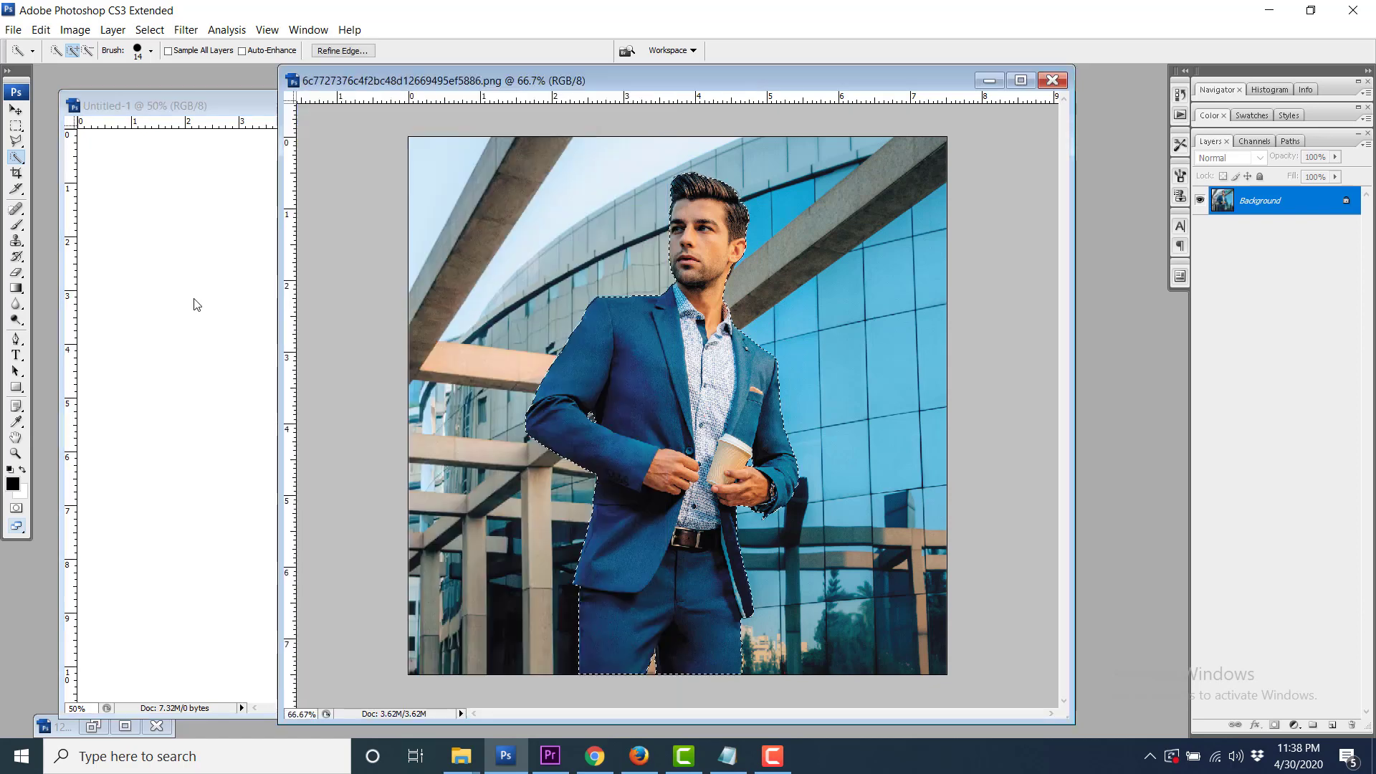
pyautogui.hotkey('ctrl', 'Tab')
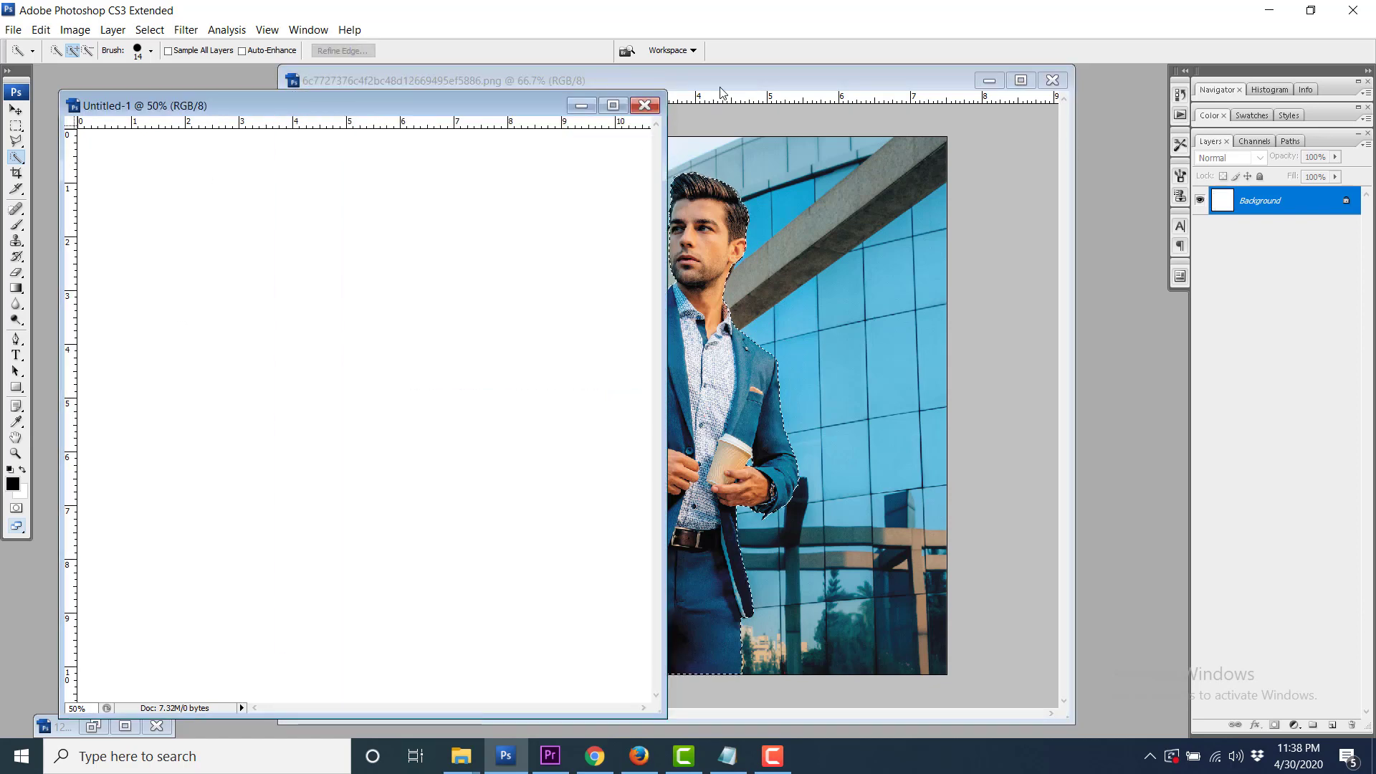
pyautogui.hotkey('ctrl', 'Tab')
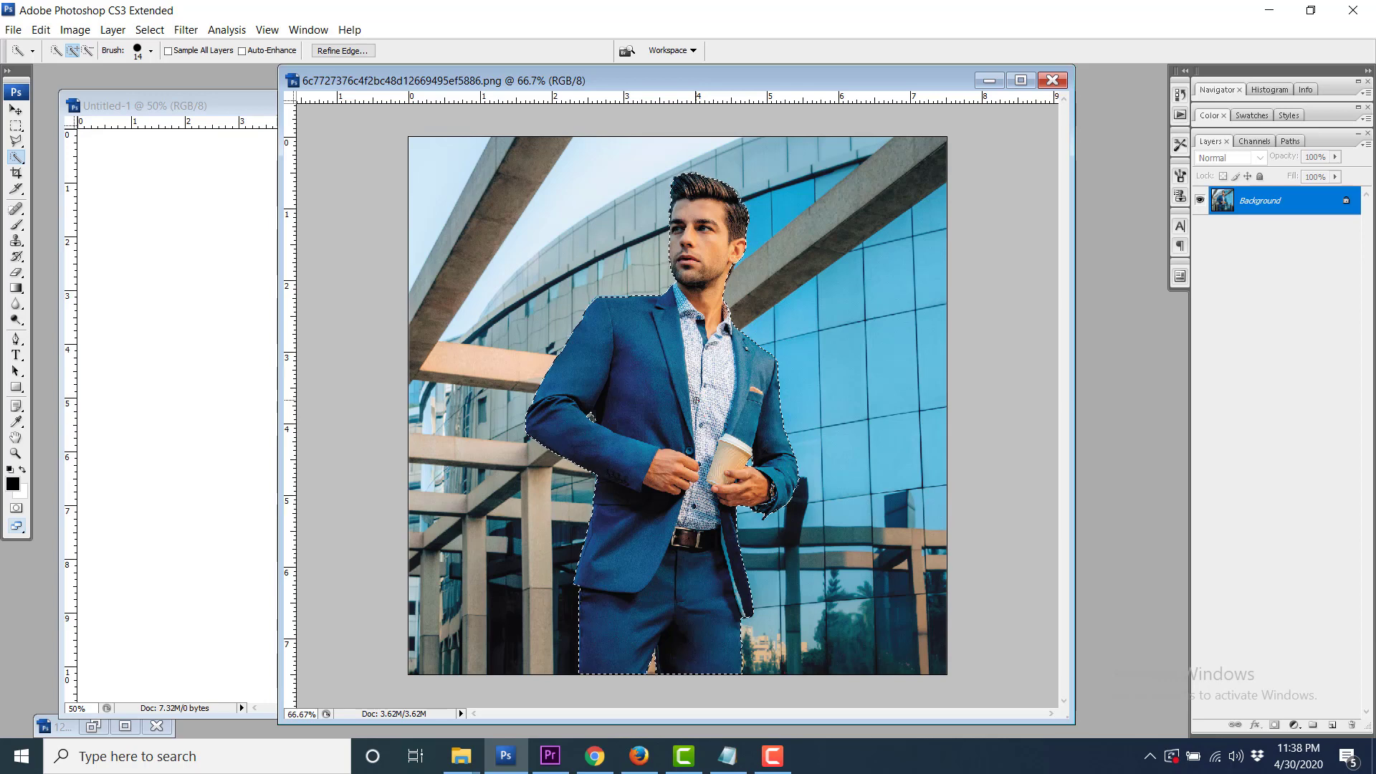
pyautogui.click(41, 30)
pyautogui.click(75, 154)
# Paste the man into Untitled-1 and move him left and down.
pyautogui.click(182, 367)
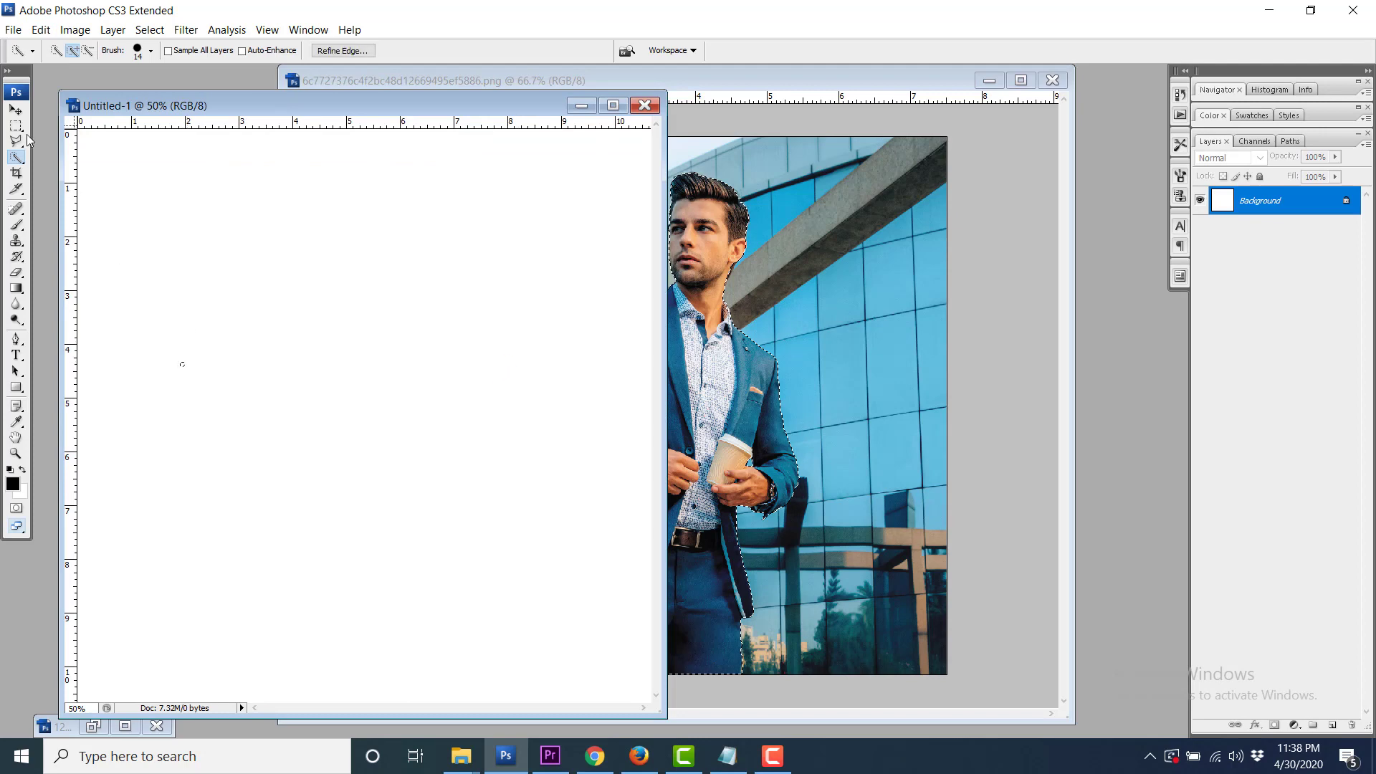
pyautogui.click(16, 110)
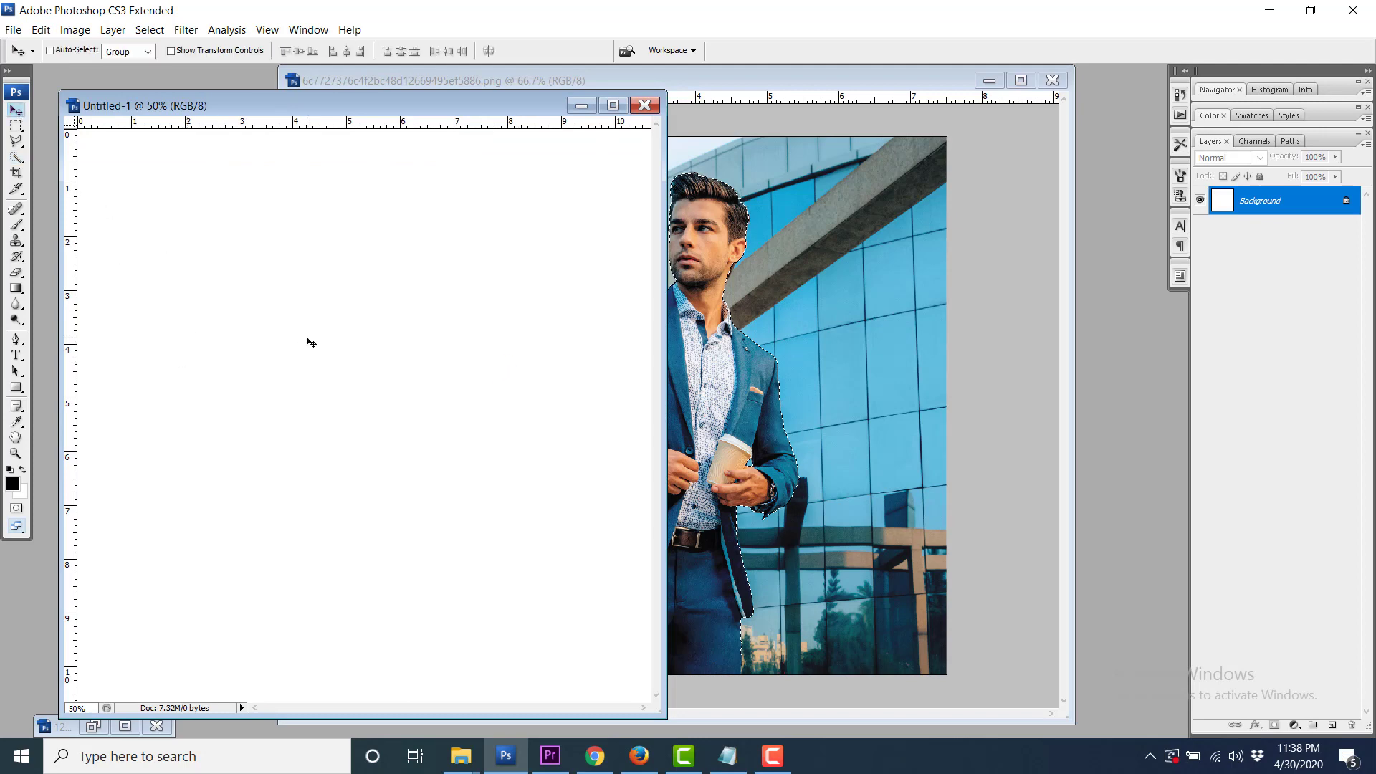
pyautogui.click(41, 29)
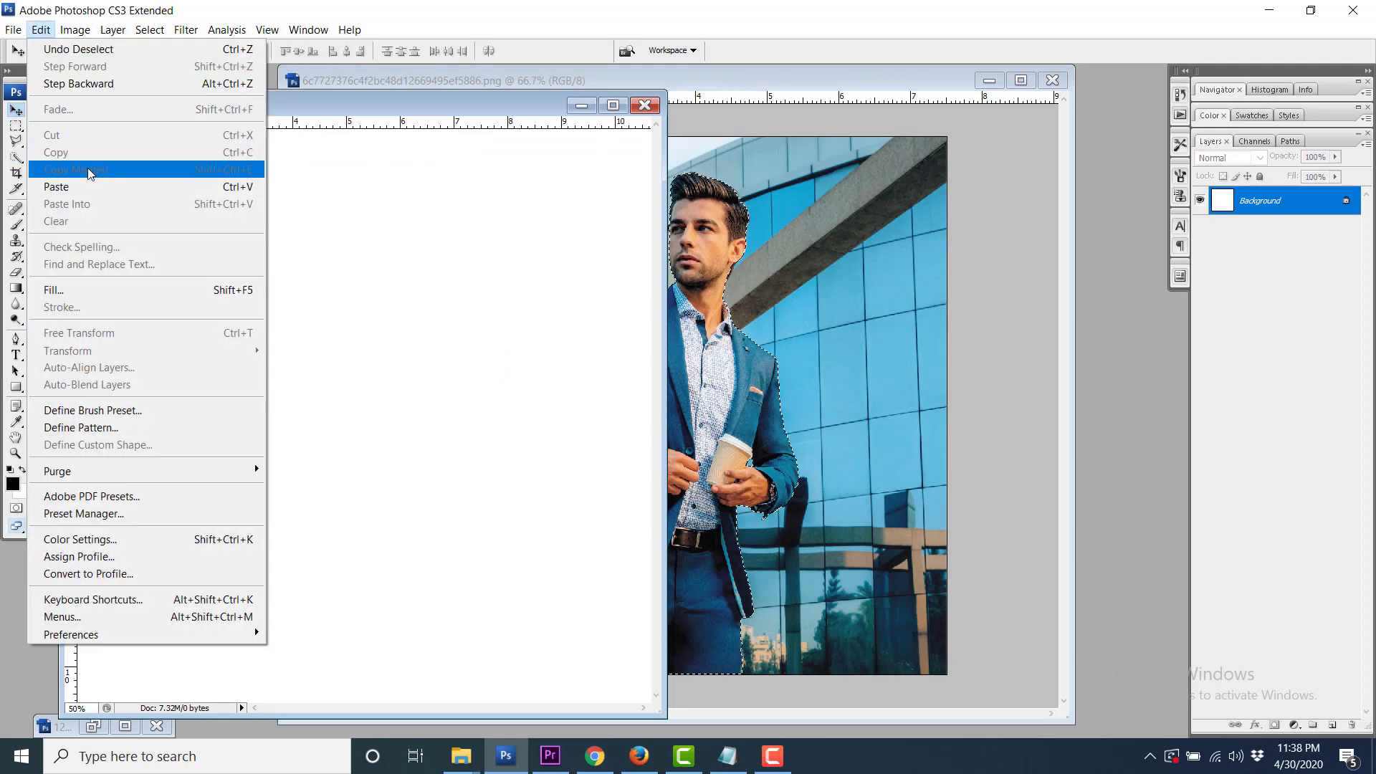
pyautogui.click(88, 187)
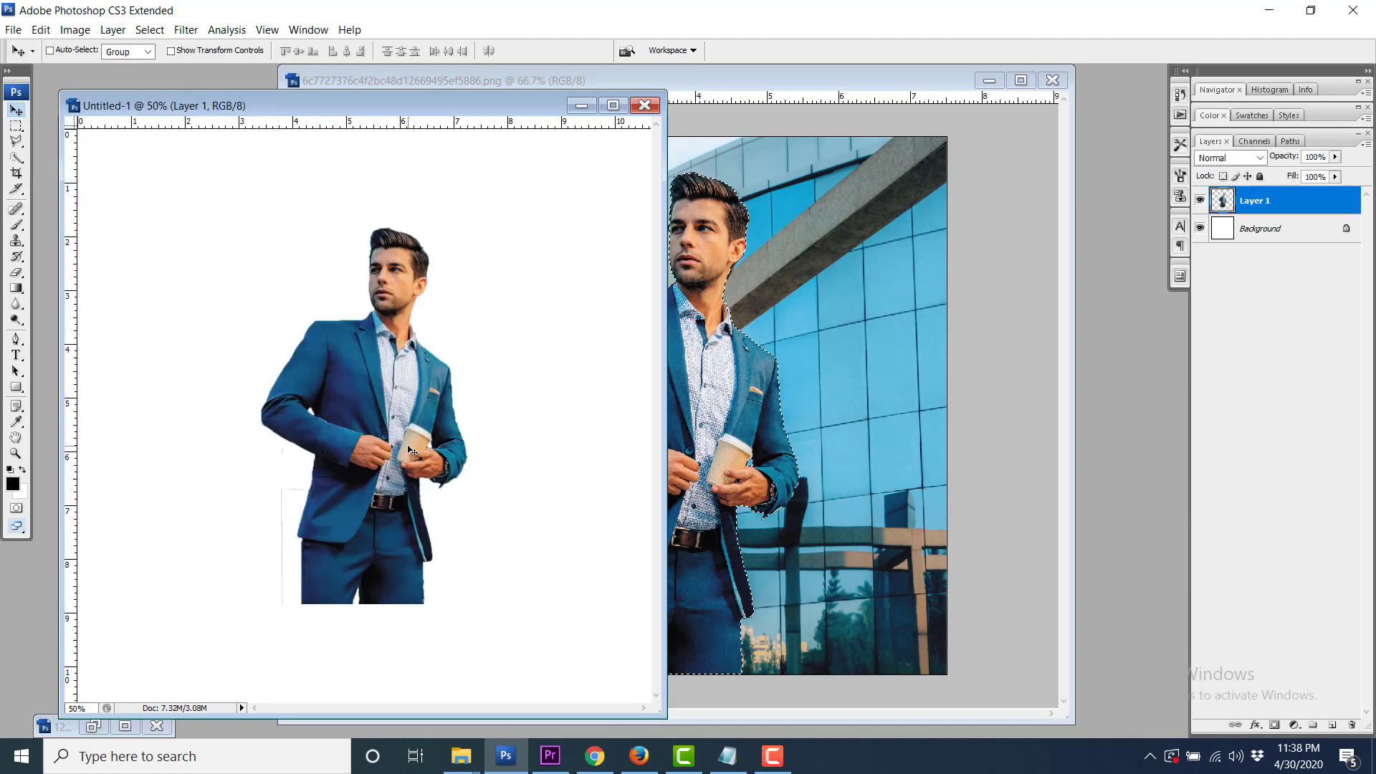
pyautogui.moveTo(399, 470)
pyautogui.mouseDown()
pyautogui.moveTo(240, 542)
pyautogui.moveTo(223, 566)
pyautogui.moveTo(279, 504)
pyautogui.mouseUp()
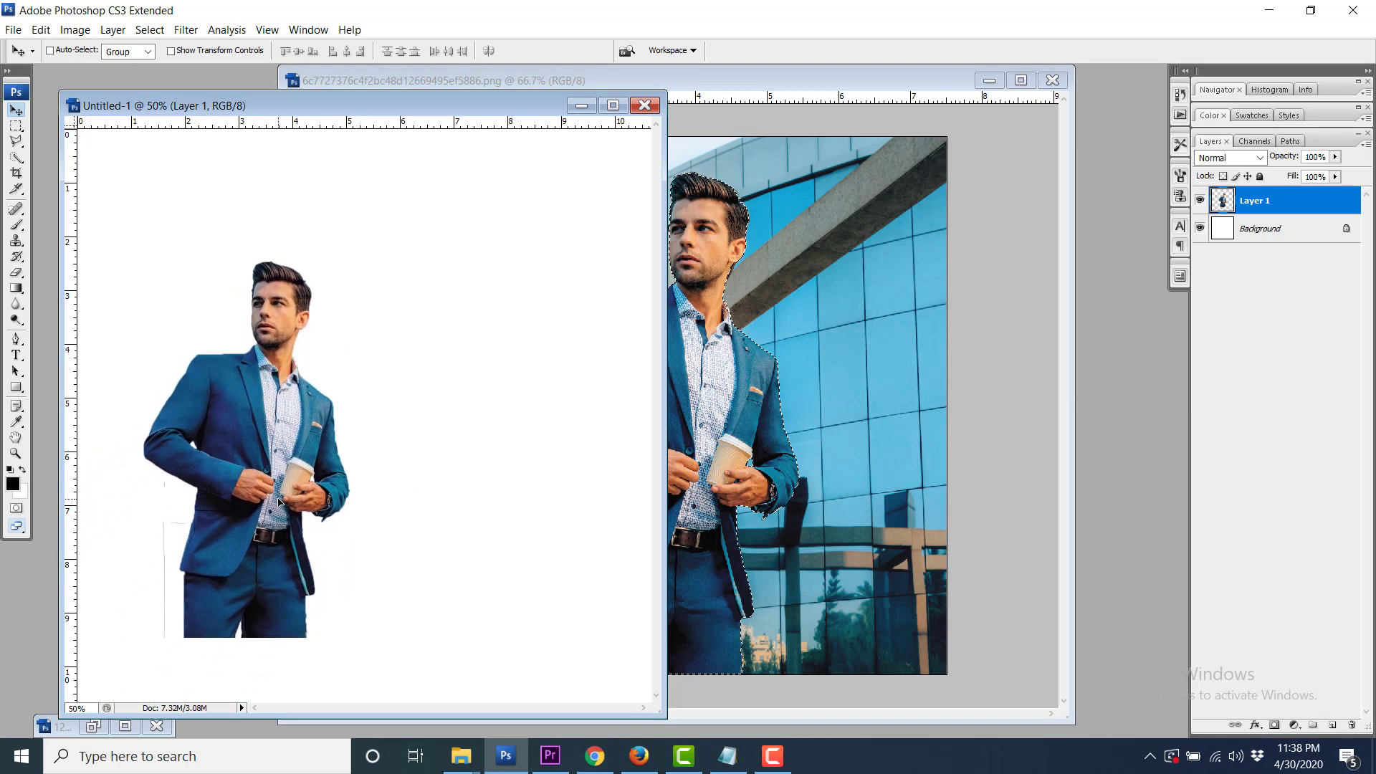
# Set up the Eraser with the 13 px hard round brush.
pyautogui.click(16, 272)
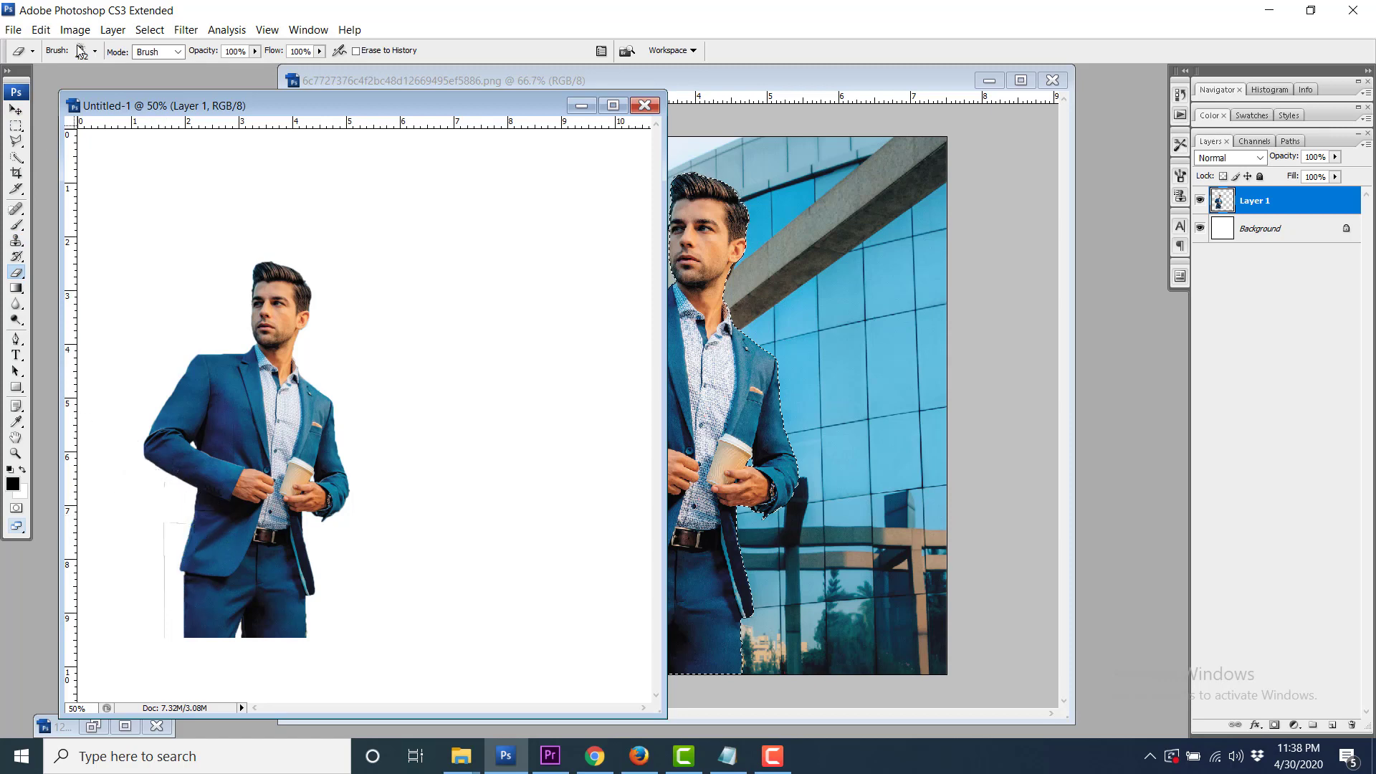
pyautogui.click(96, 52)
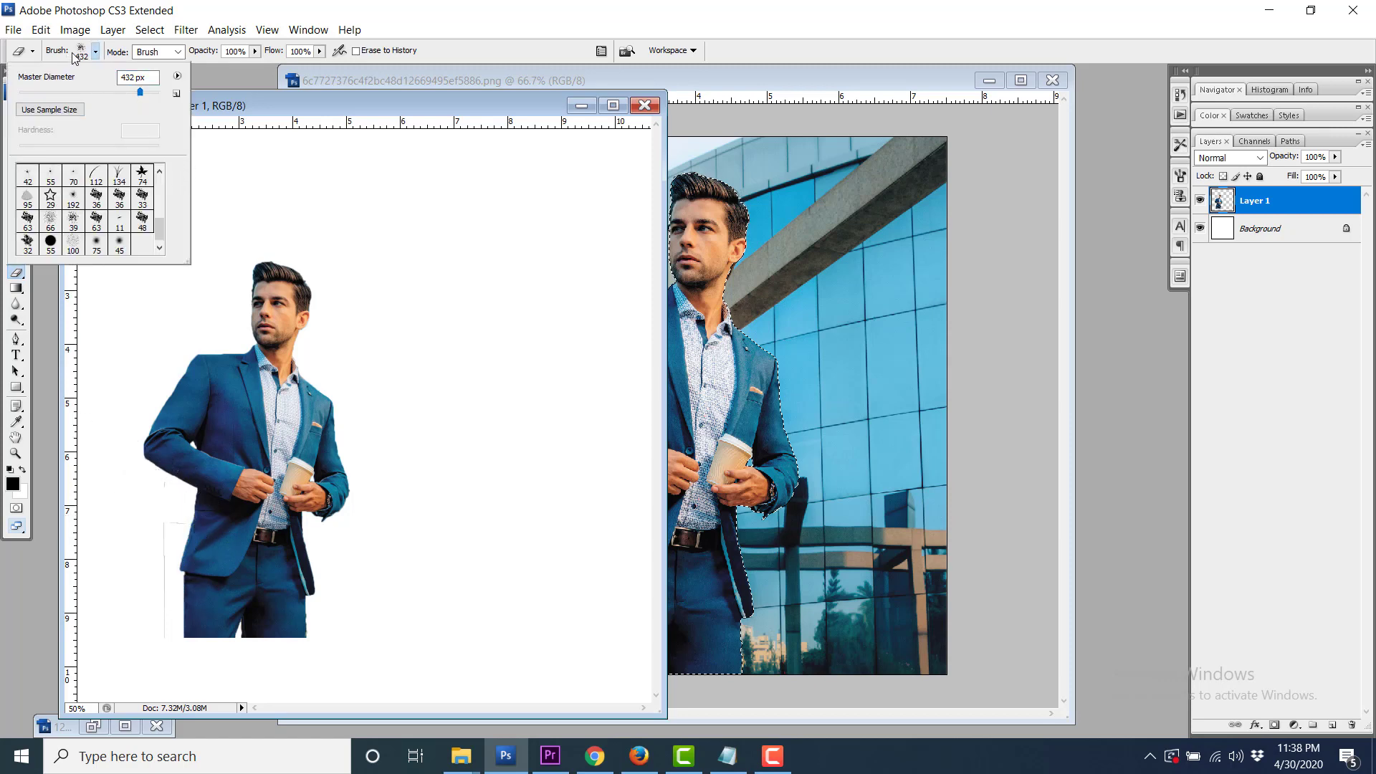
pyautogui.moveTo(160, 228); pyautogui.dragTo(160, 188)
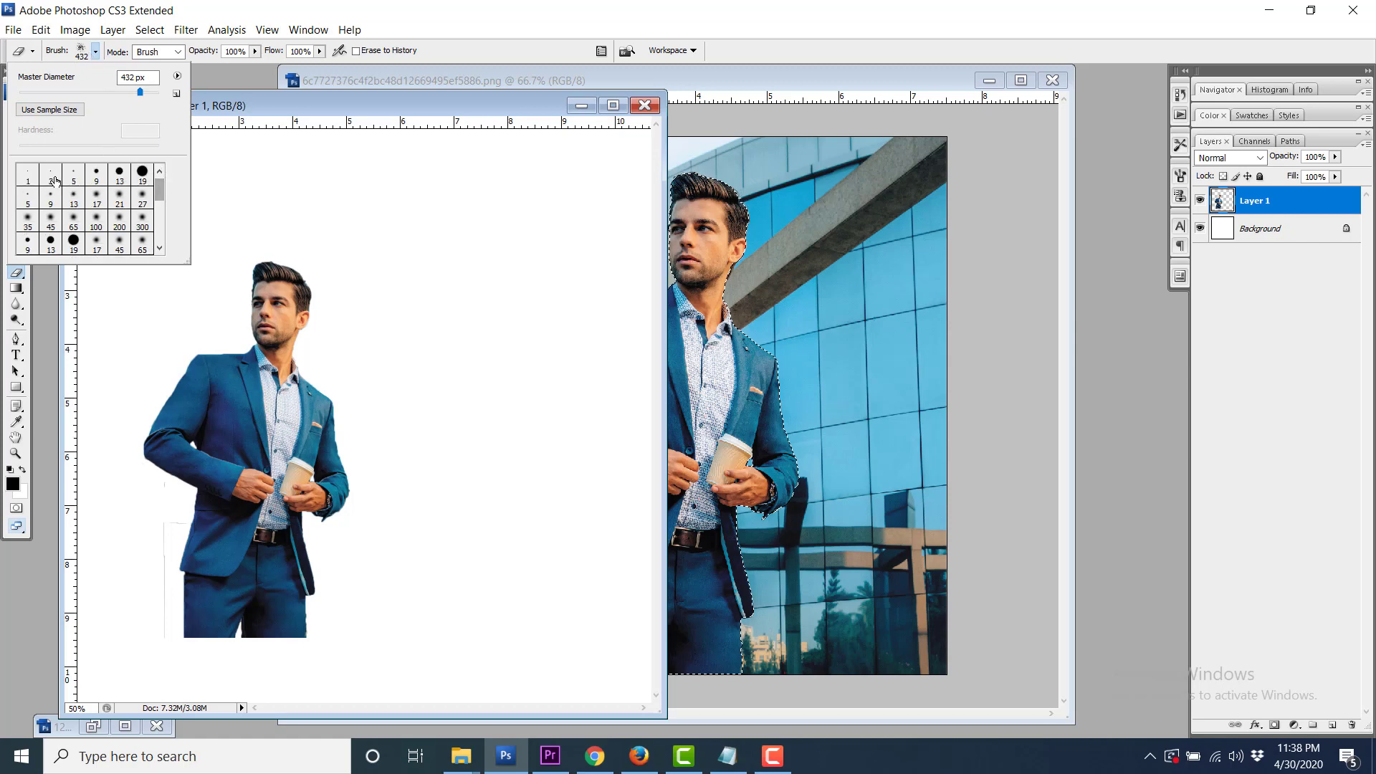
pyautogui.click(119, 174)
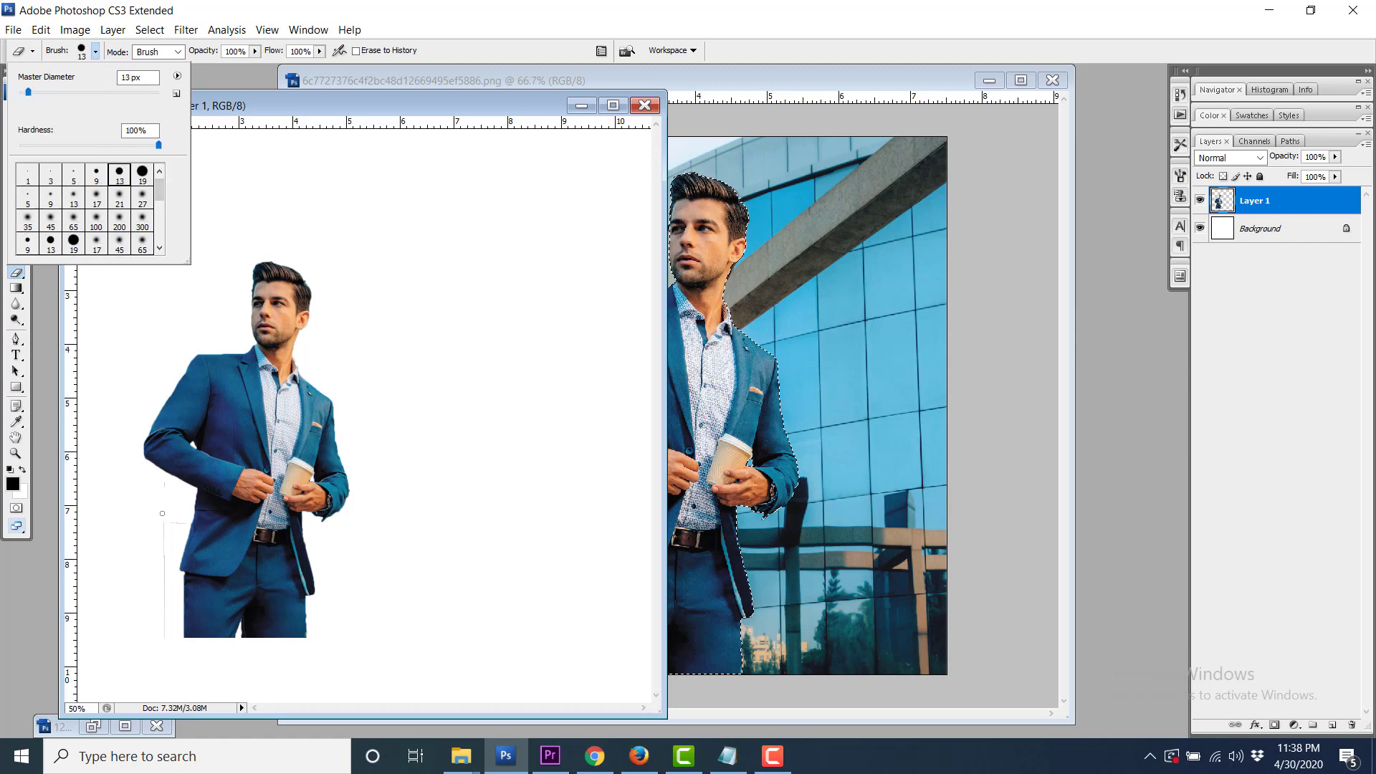
pyautogui.click(162, 514)
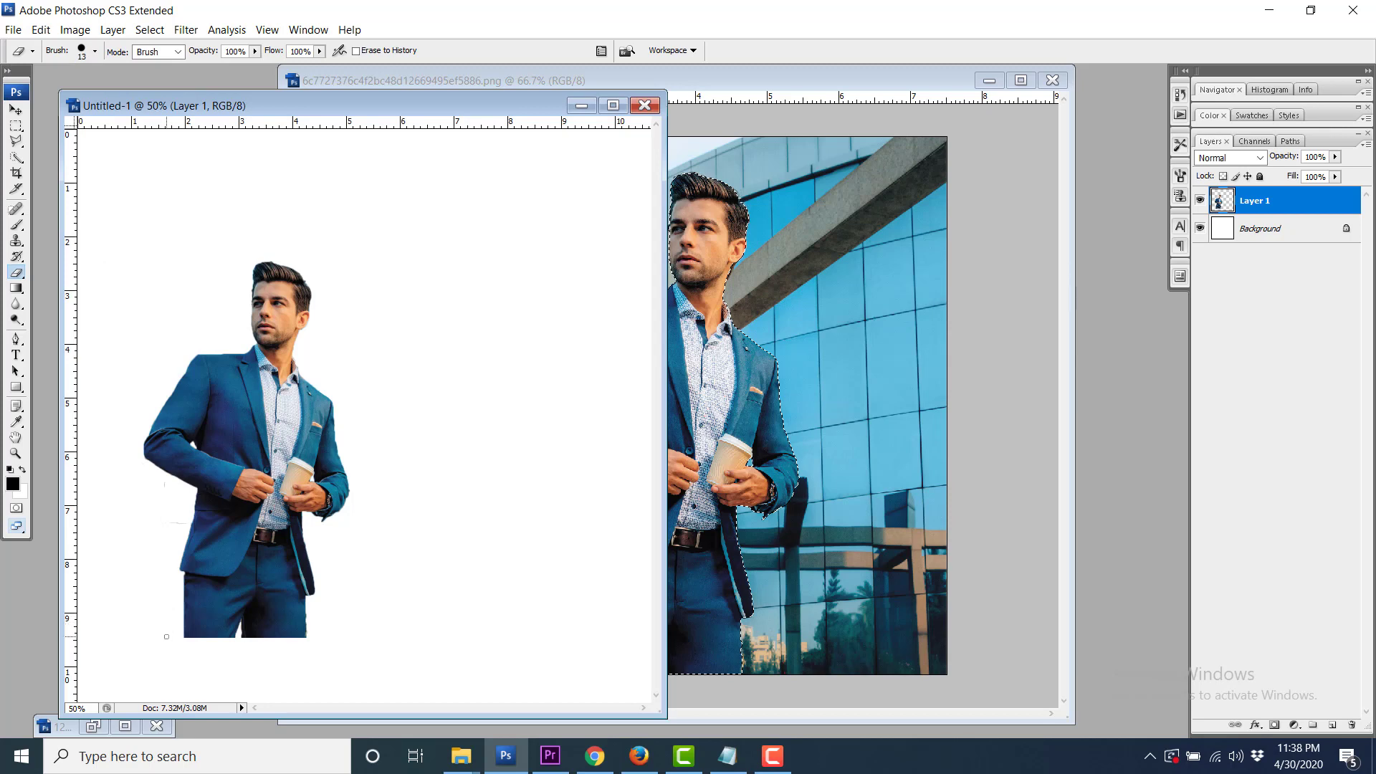
# Move the man lower and left so his legs reach the canvas bottom.
pyautogui.click(16, 110)
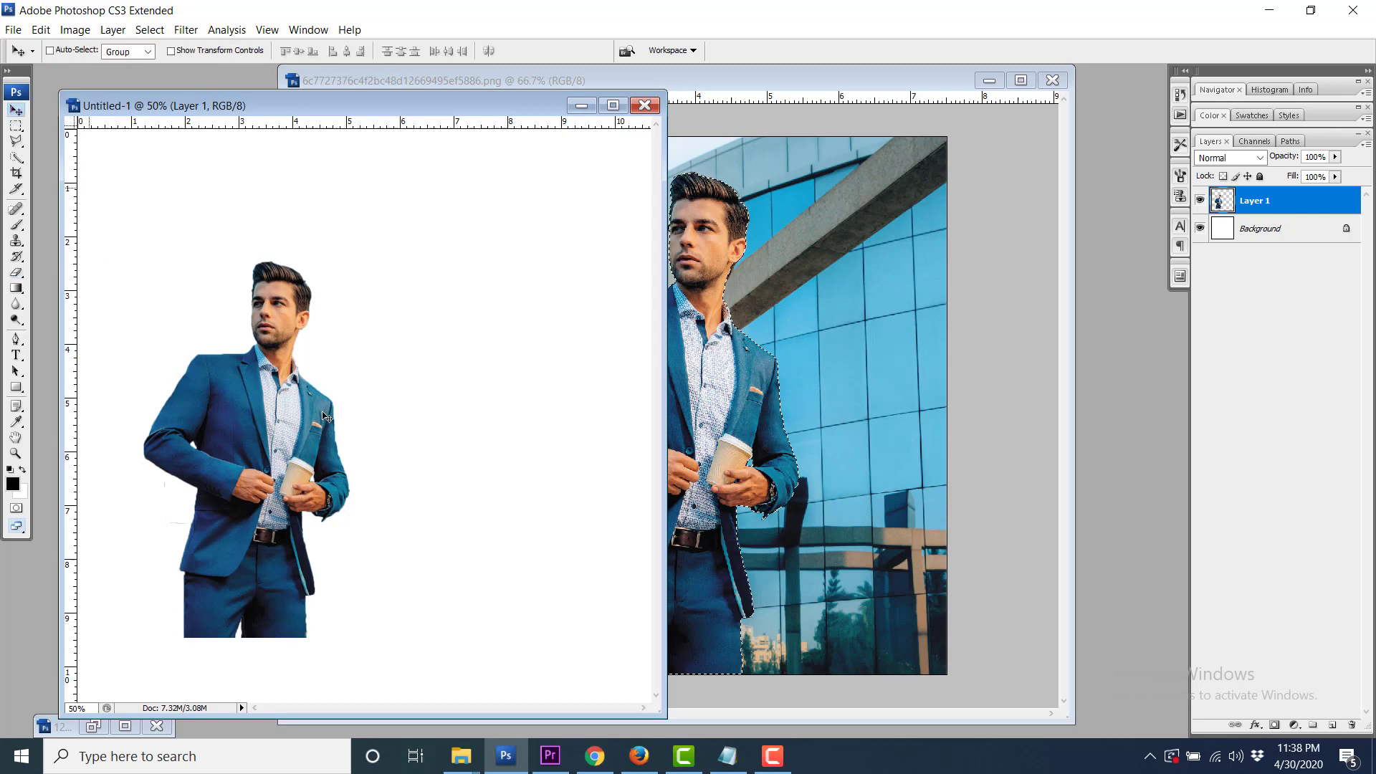
pyautogui.rightClick(297, 455)
pyautogui.click(297, 455)
pyautogui.moveTo(269, 427); pyautogui.dragTo(243, 491)
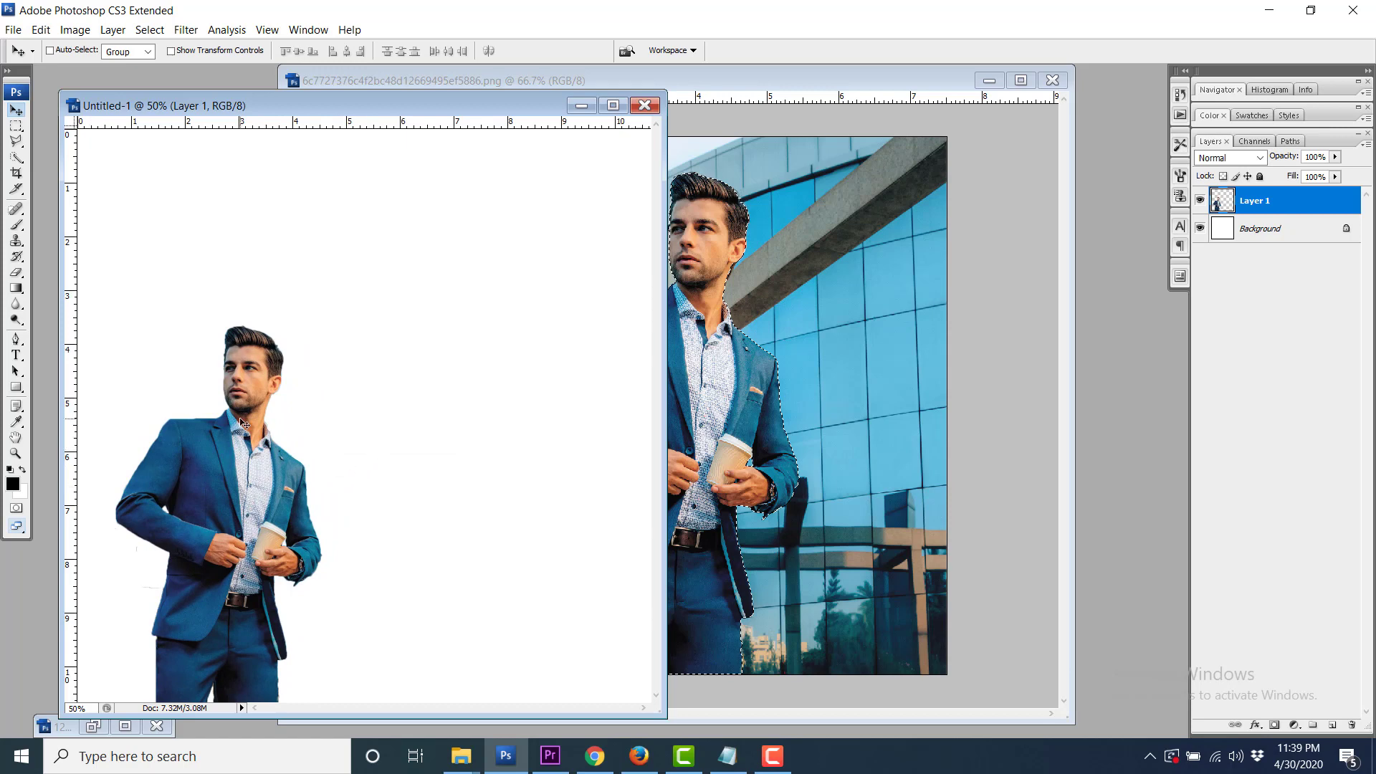
pyautogui.moveTo(253, 490); pyautogui.dragTo(282, 489)
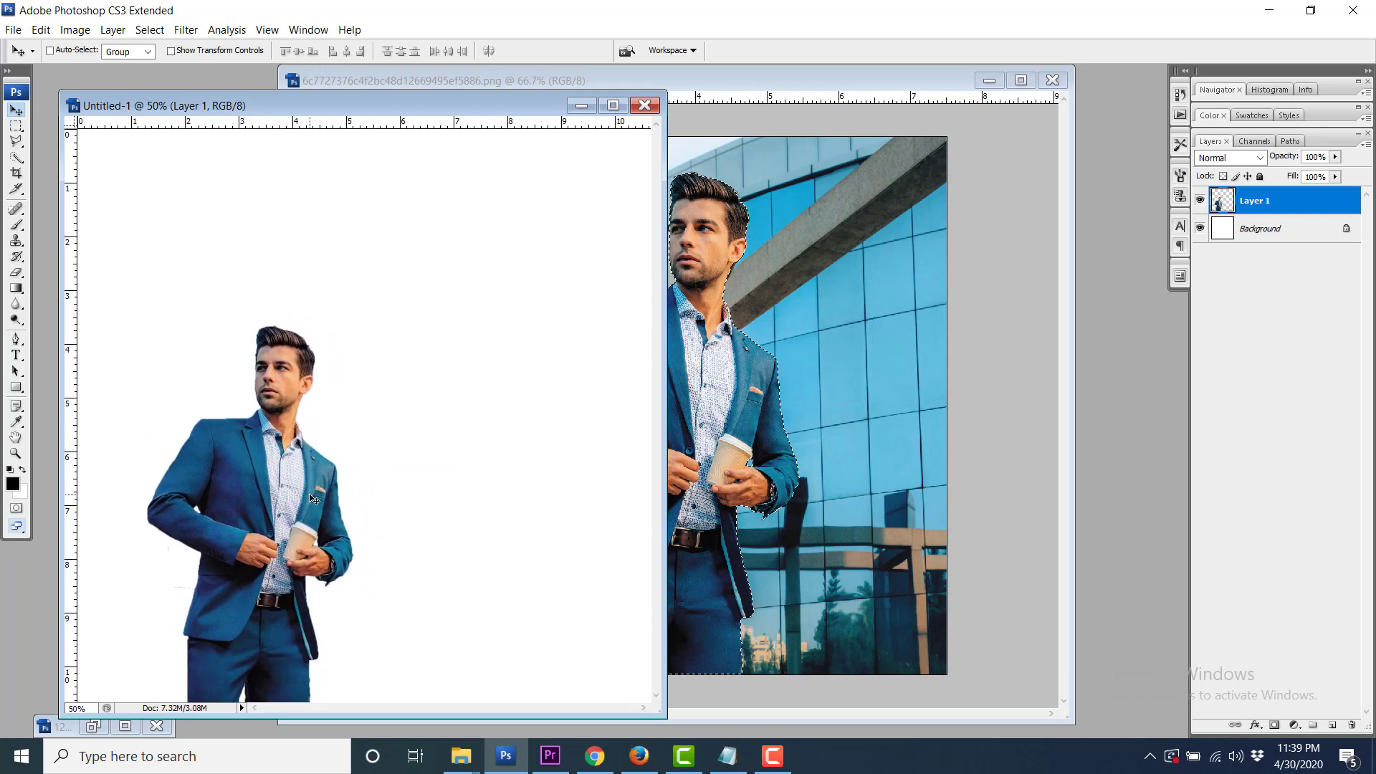
pyautogui.click(41, 30)
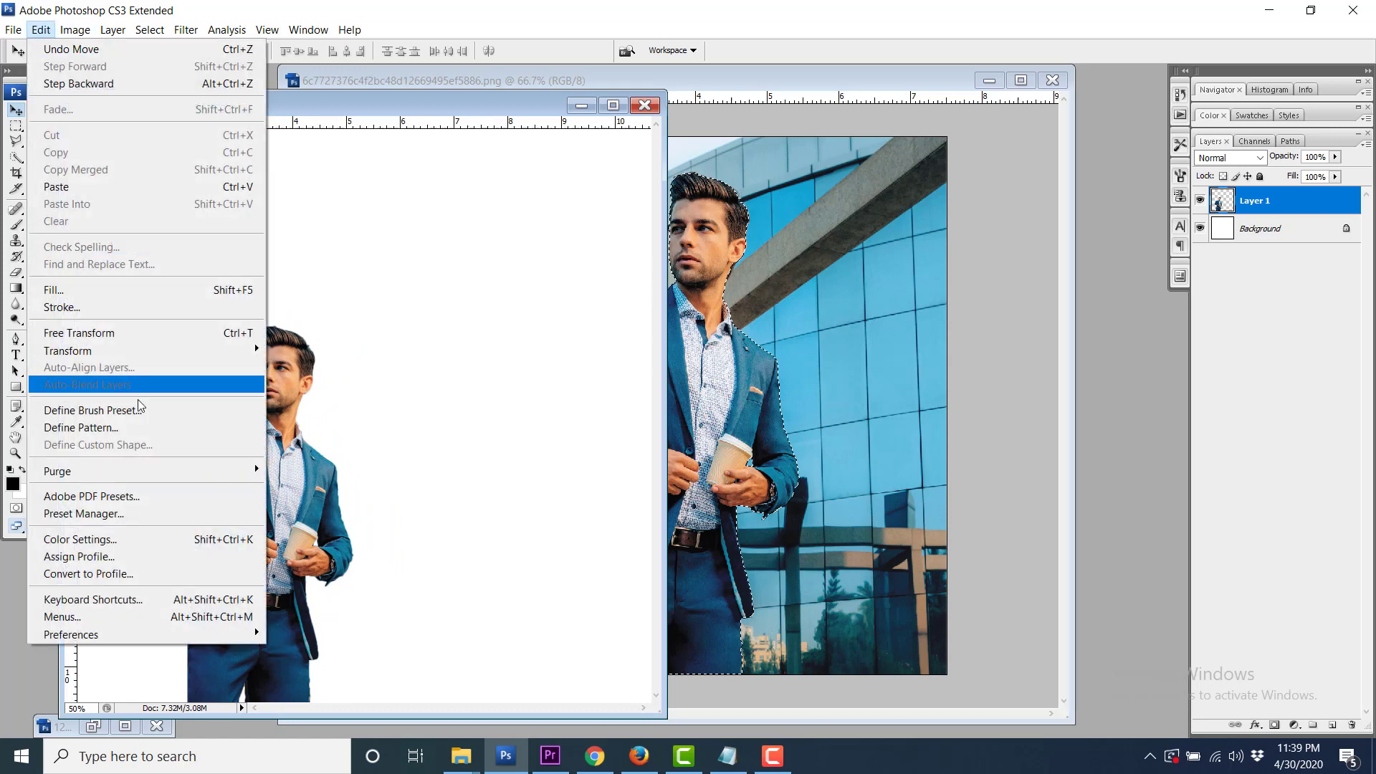
# Scale the man to about 144% with Free Transform and nudge him slightly right.
pyautogui.click(115, 334)
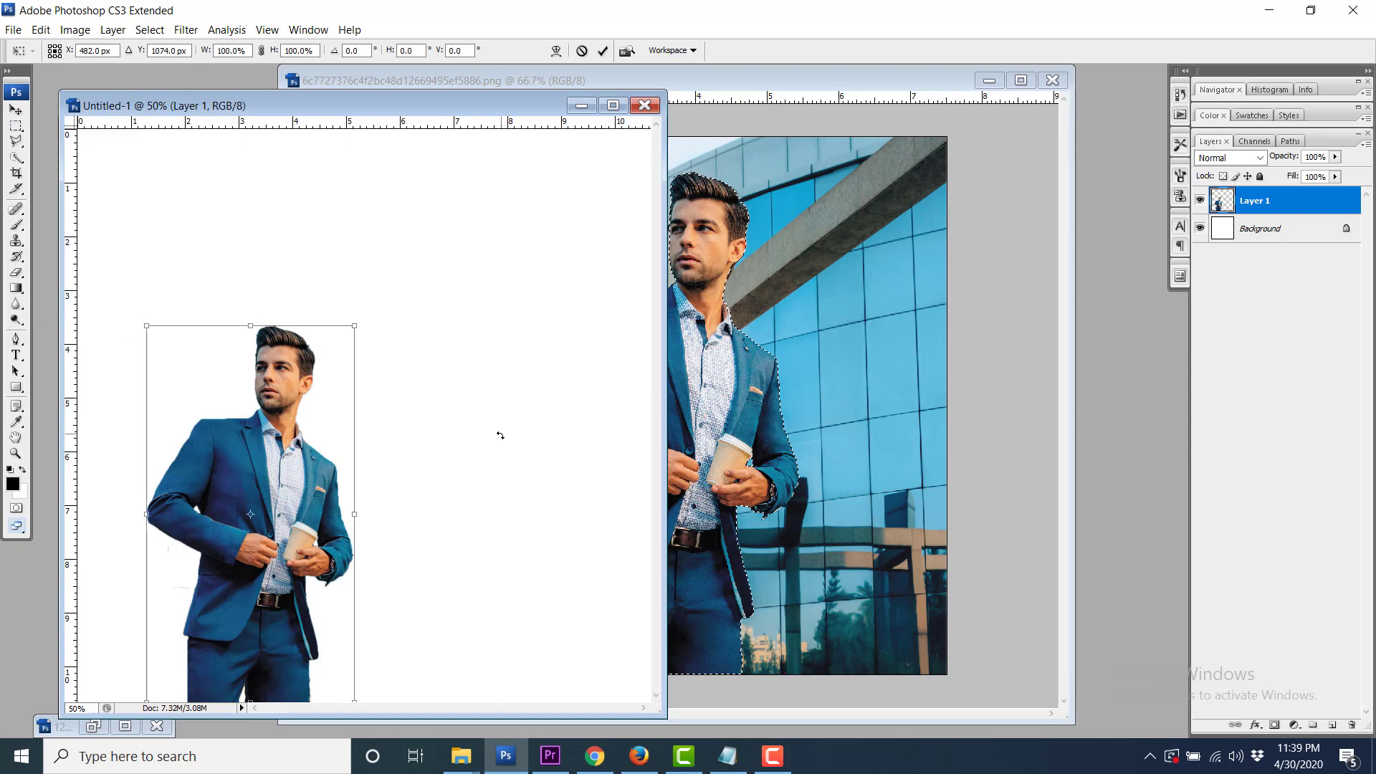
pyautogui.moveTo(355, 324); pyautogui.dragTo(509, 191)
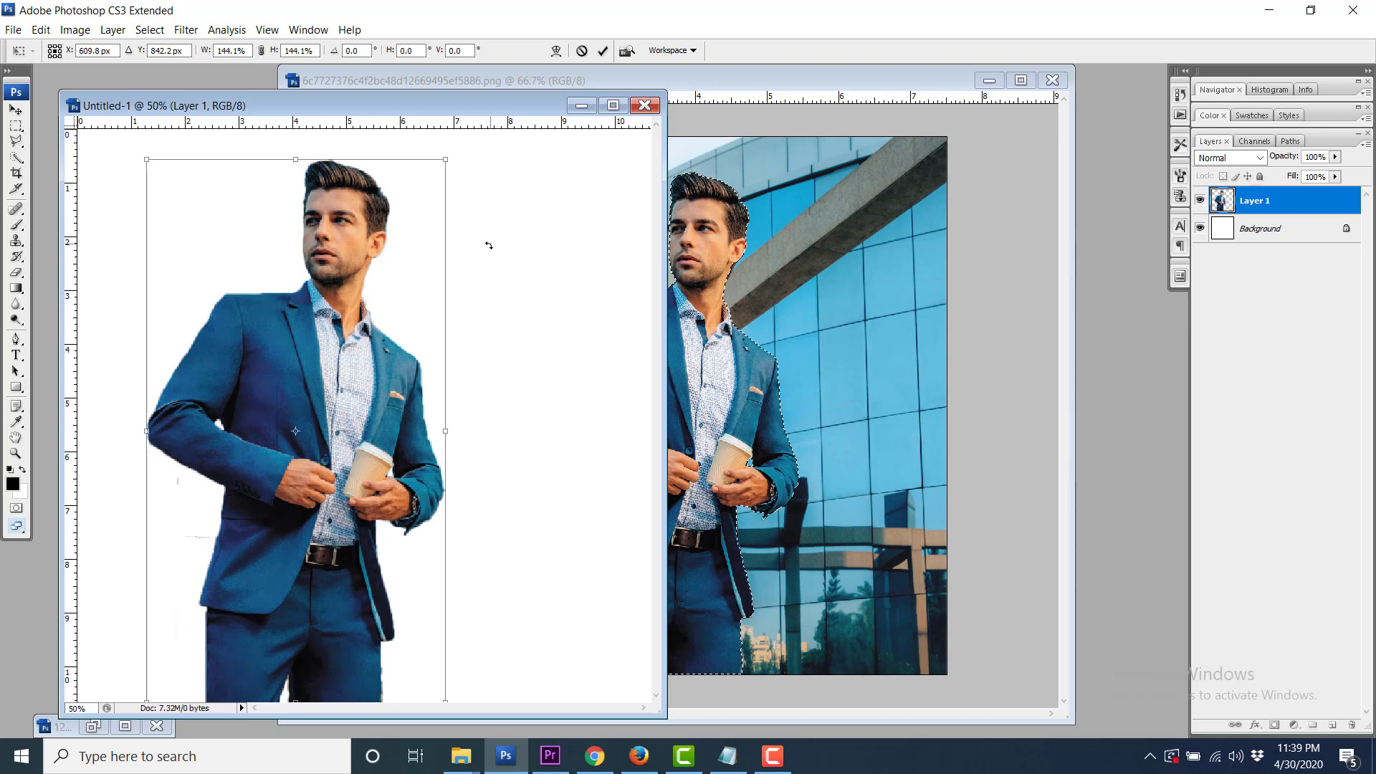
pyautogui.press('Return')
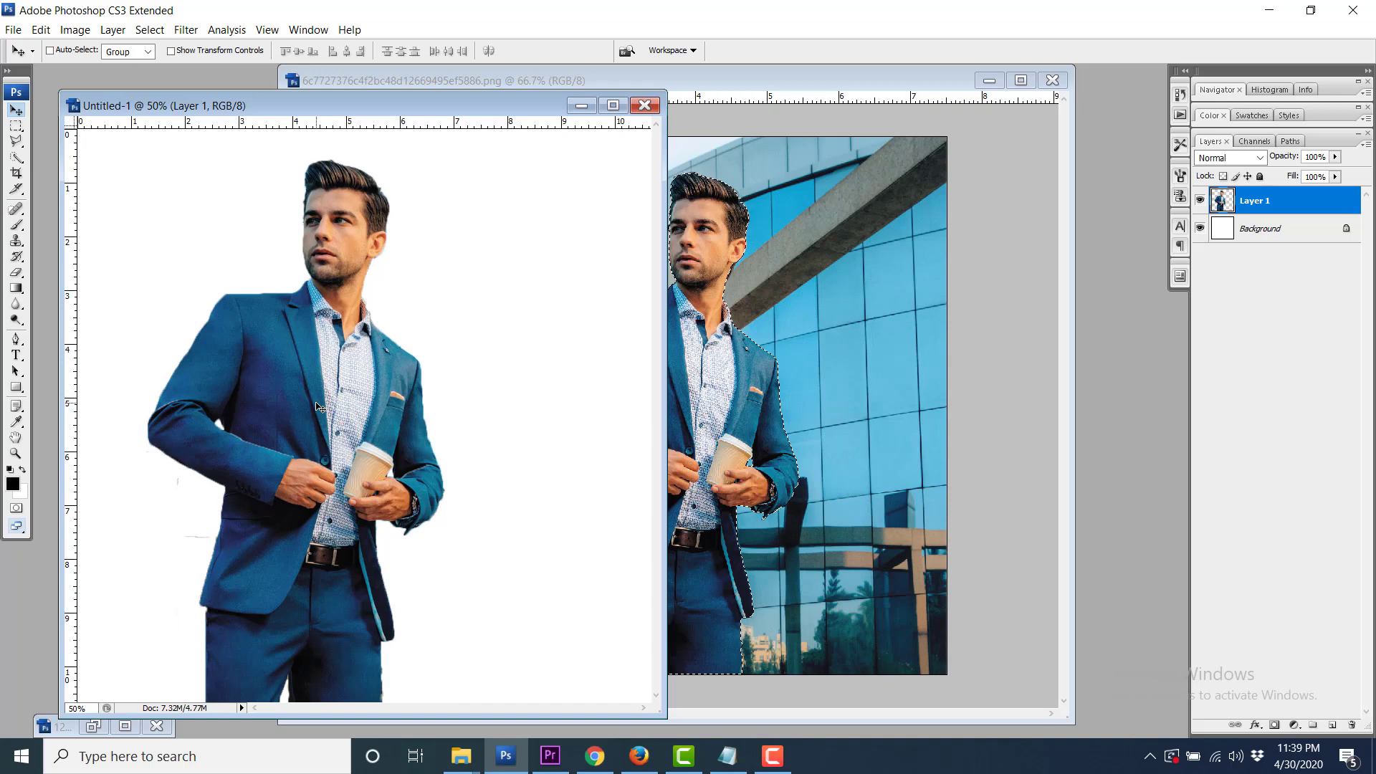
pyautogui.moveTo(317, 407); pyautogui.dragTo(331, 402)
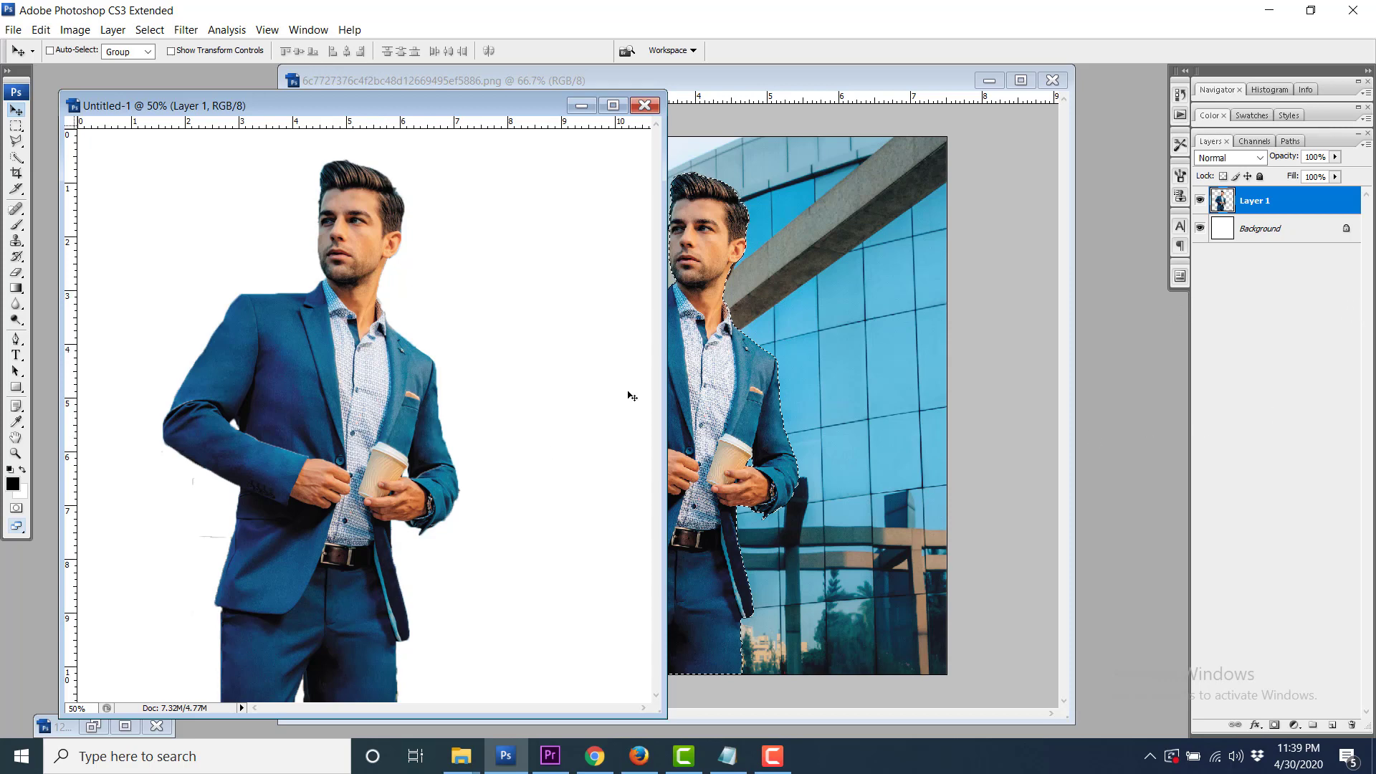
# Minimize the source photo and load Layer 1's pixels as a selection of the man.
pyautogui.moveTo(505, 118); pyautogui.dragTo(582, 111)
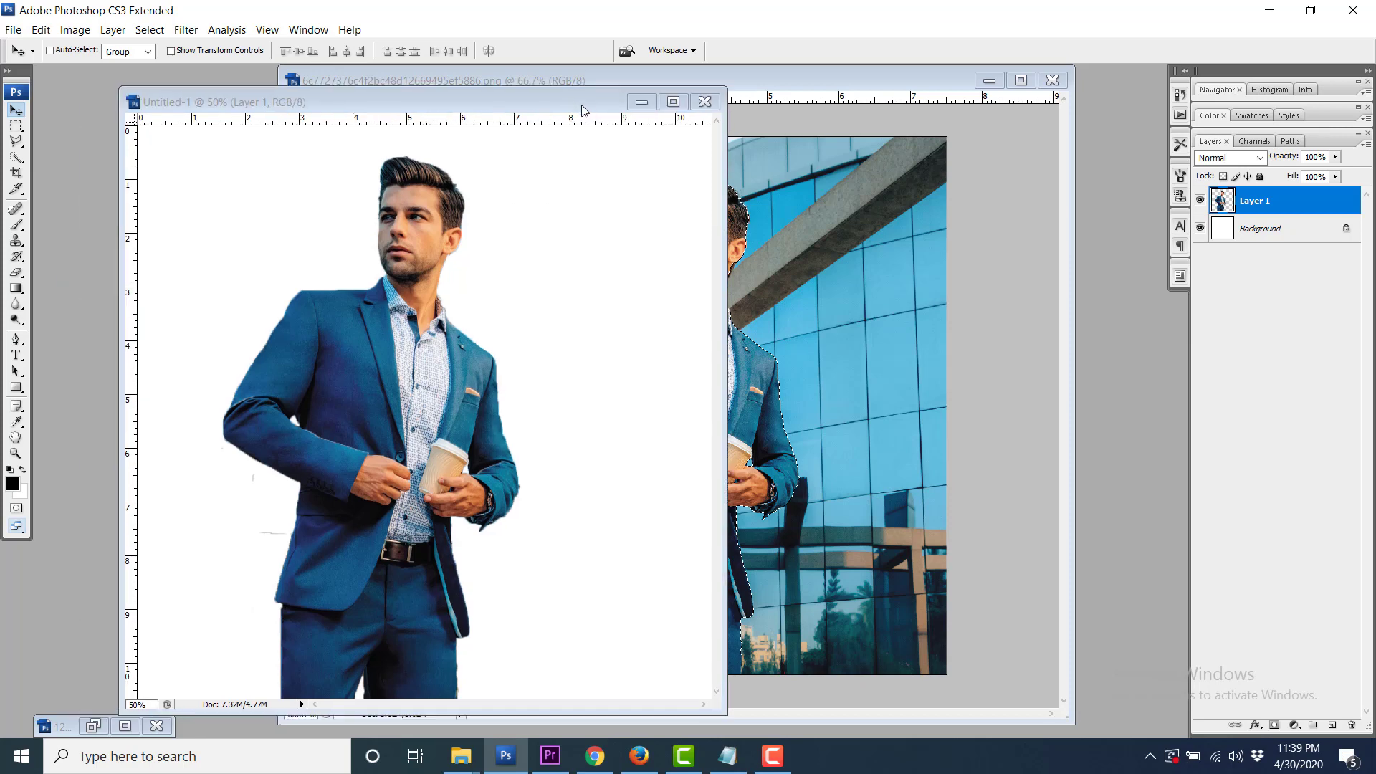
pyautogui.click(979, 81)
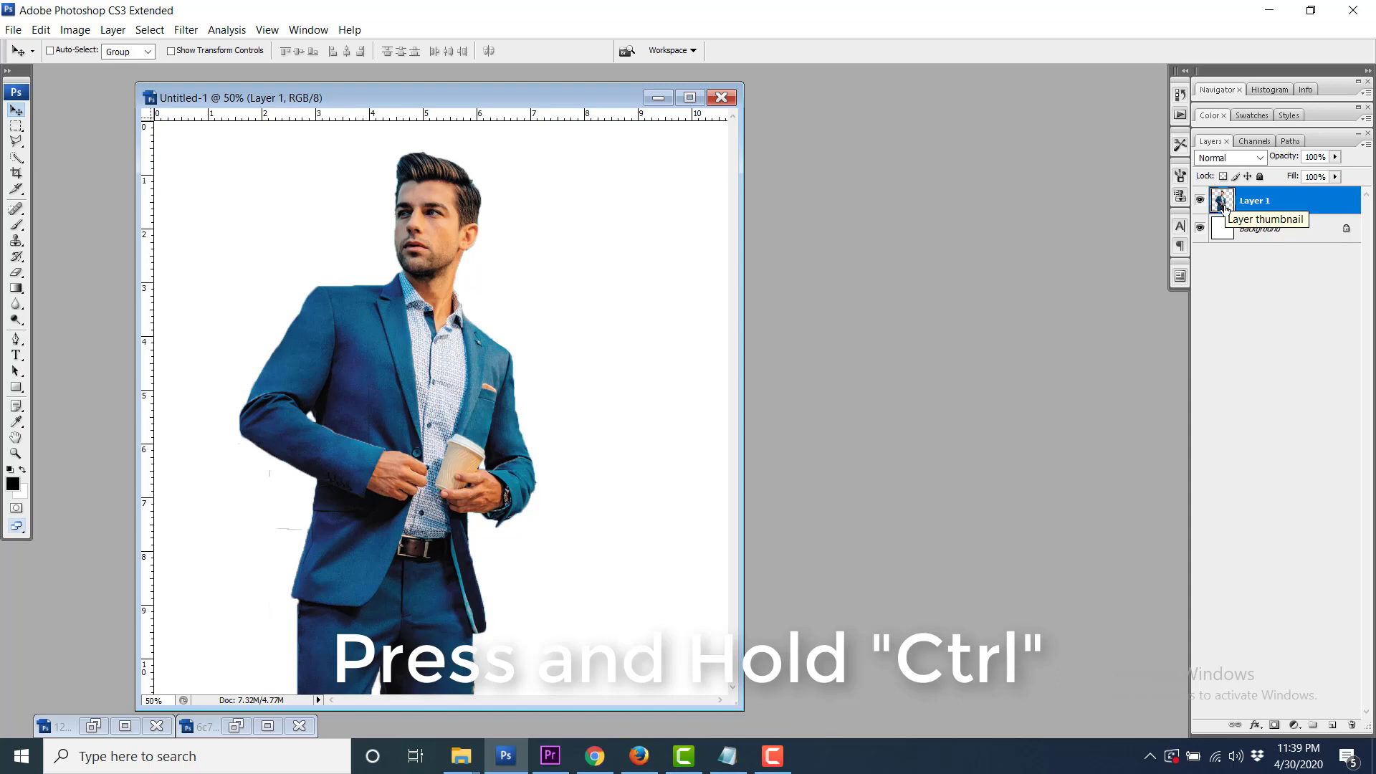
pyautogui.press('ctrl')
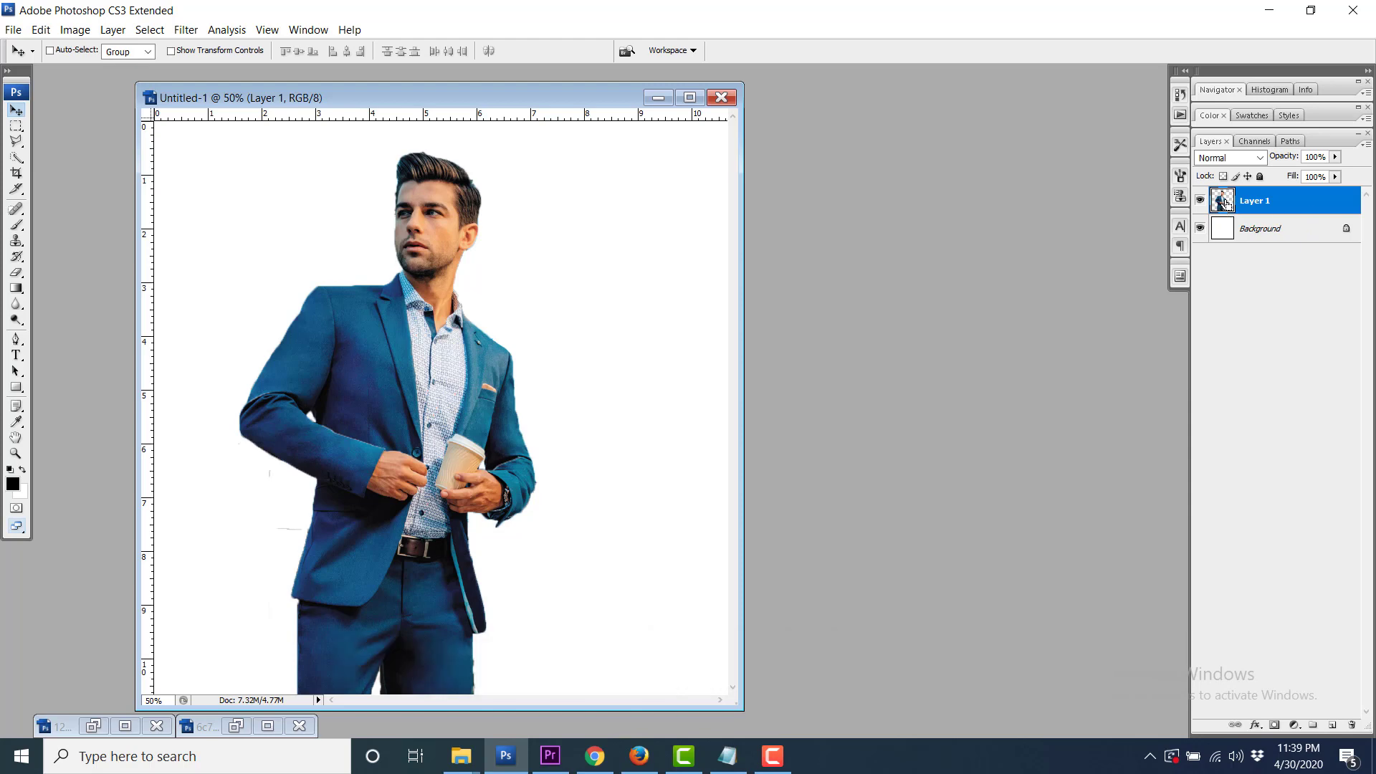
pyautogui.keyDown('ctrl'); pyautogui.click(1223, 200); pyautogui.keyUp('ctrl')
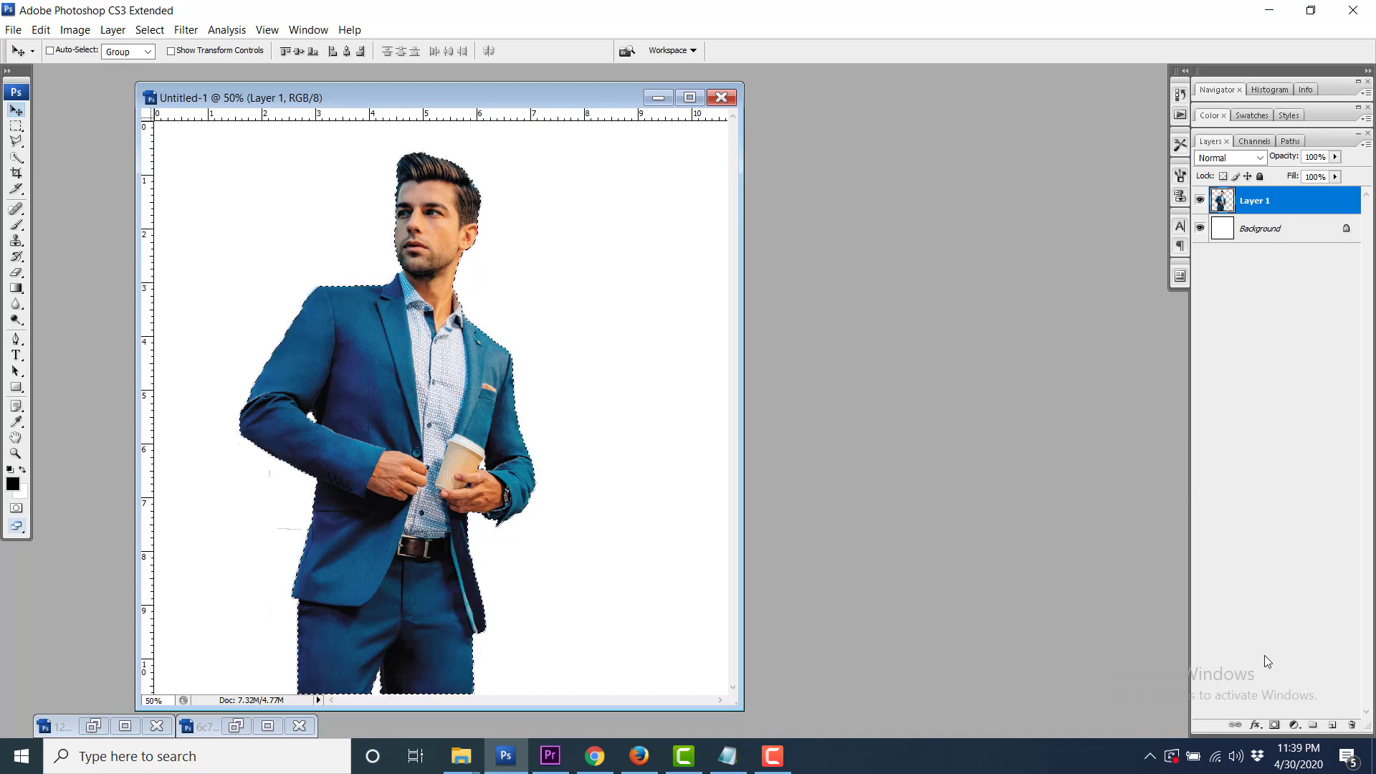
# Add a layer mask to Layer 1 from the selection and duplicate it as Layer 1 copy.
pyautogui.click(1276, 726)
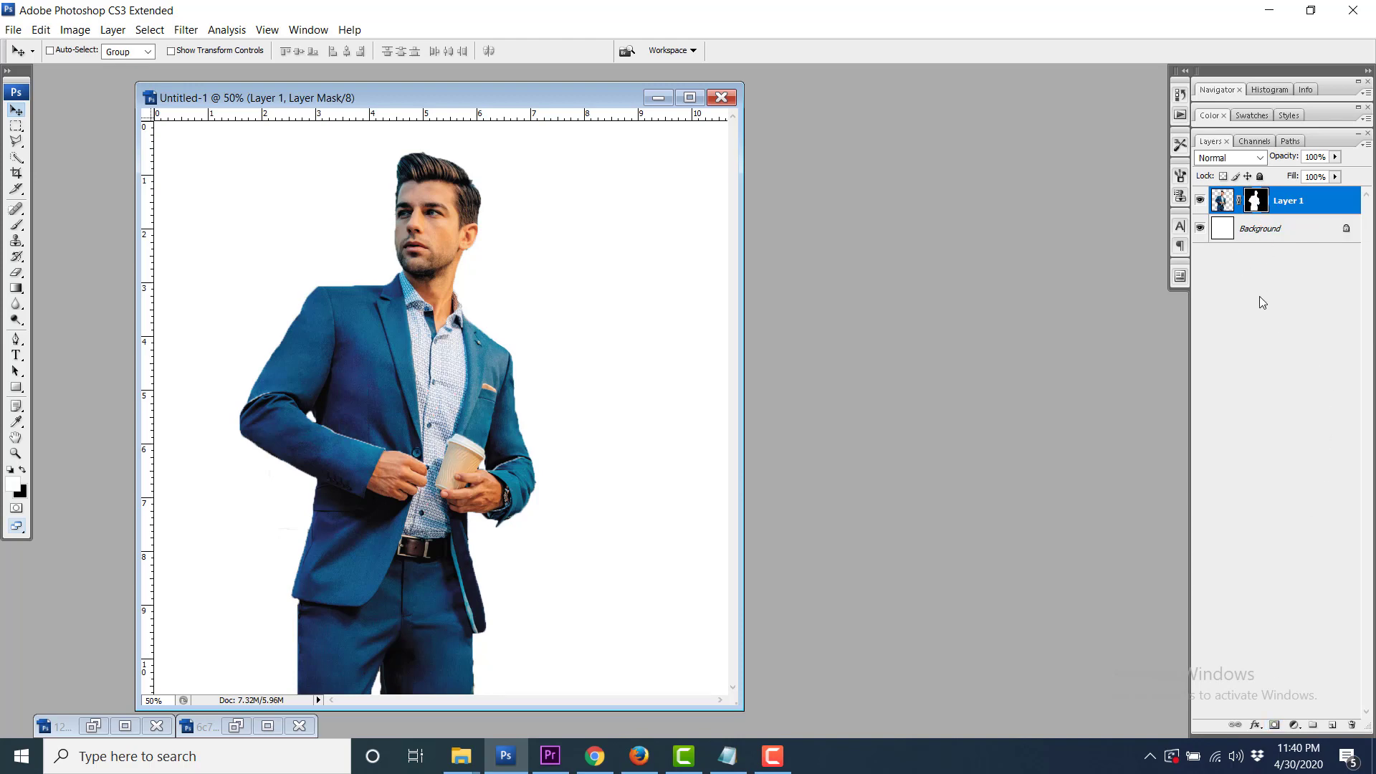
pyautogui.rightClick(1296, 203)
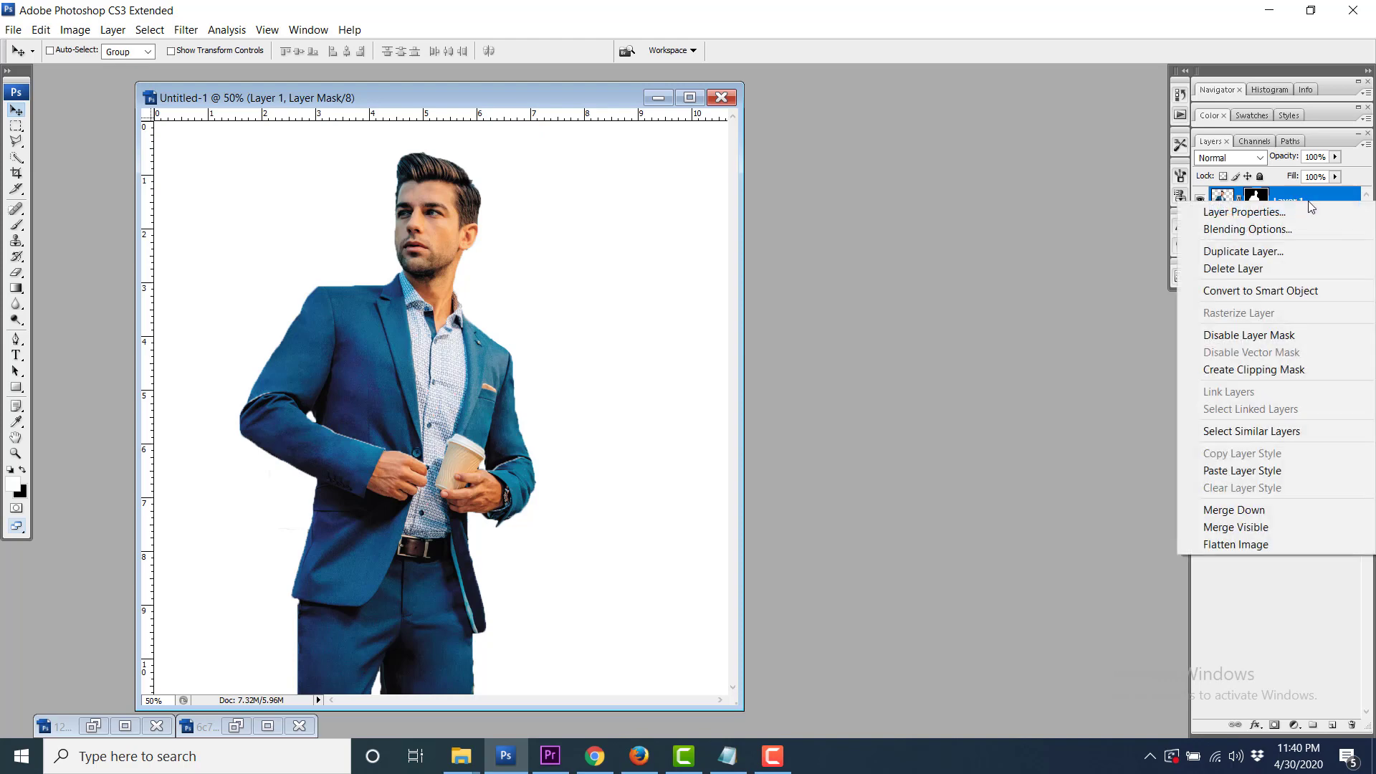
pyautogui.click(1241, 256)
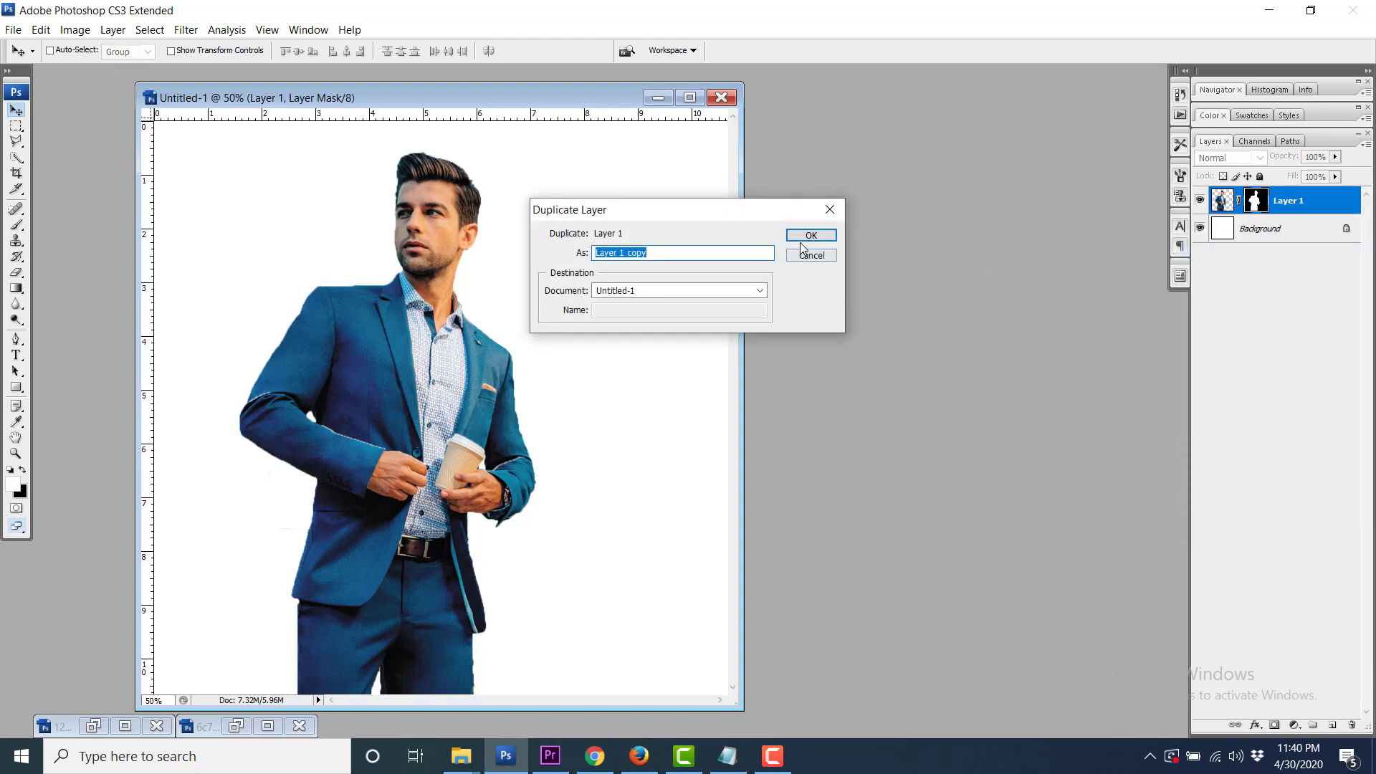
pyautogui.click(807, 241)
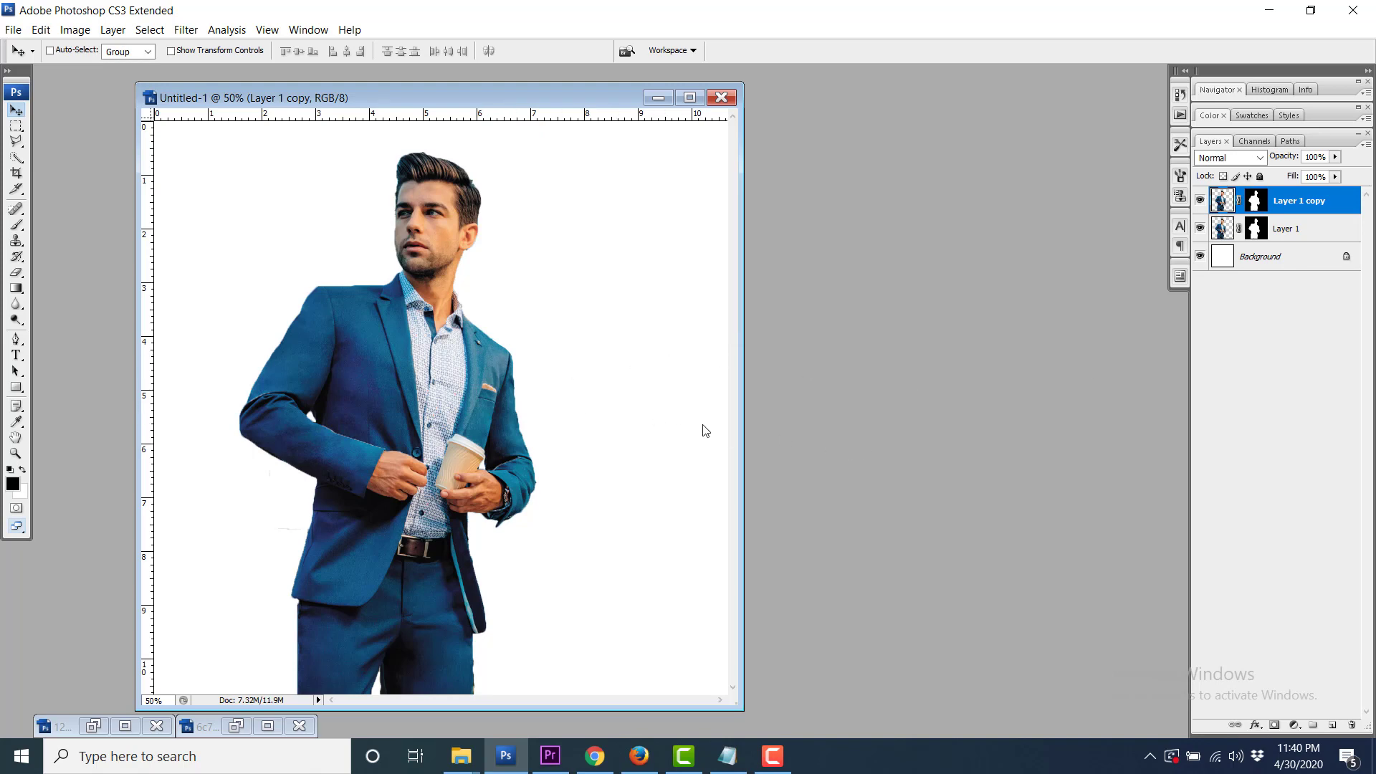
pyautogui.click(185, 30)
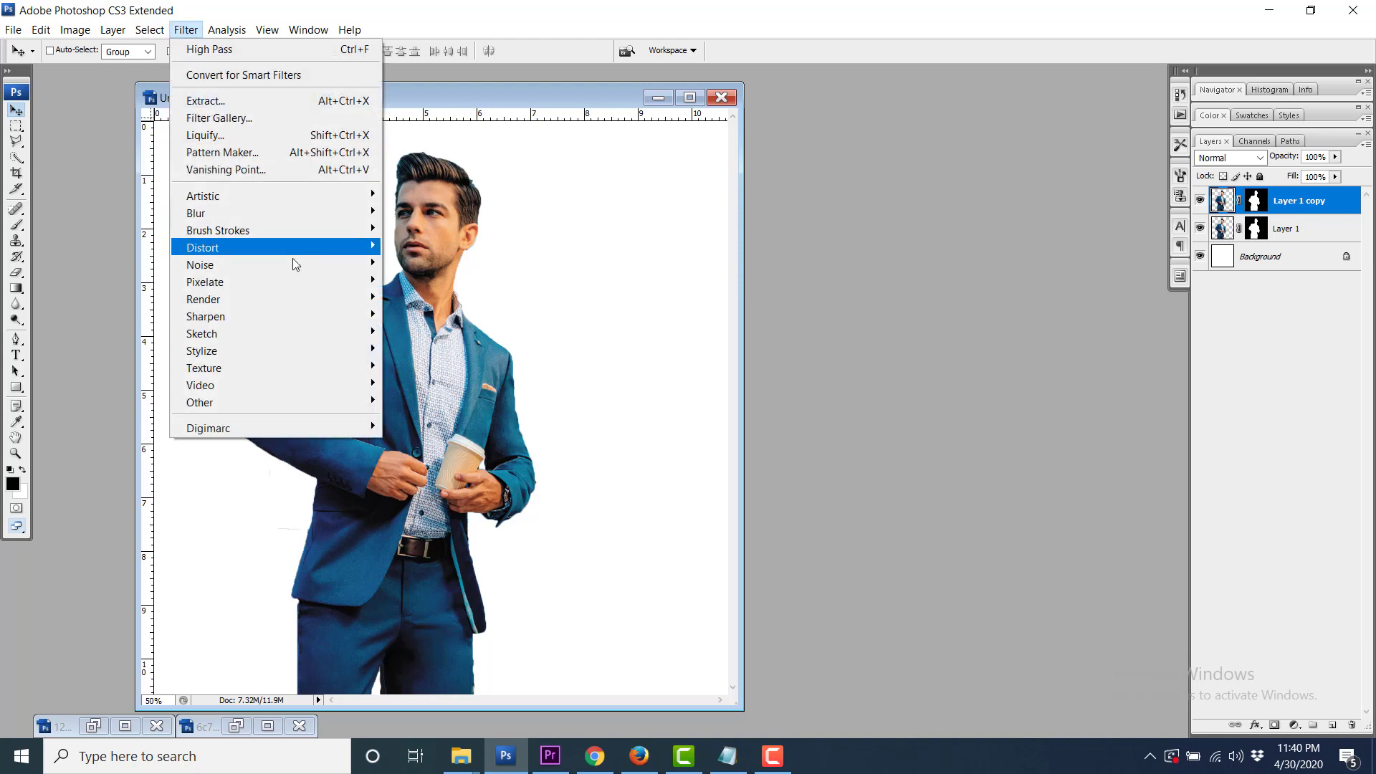
pyautogui.moveTo(200, 402)
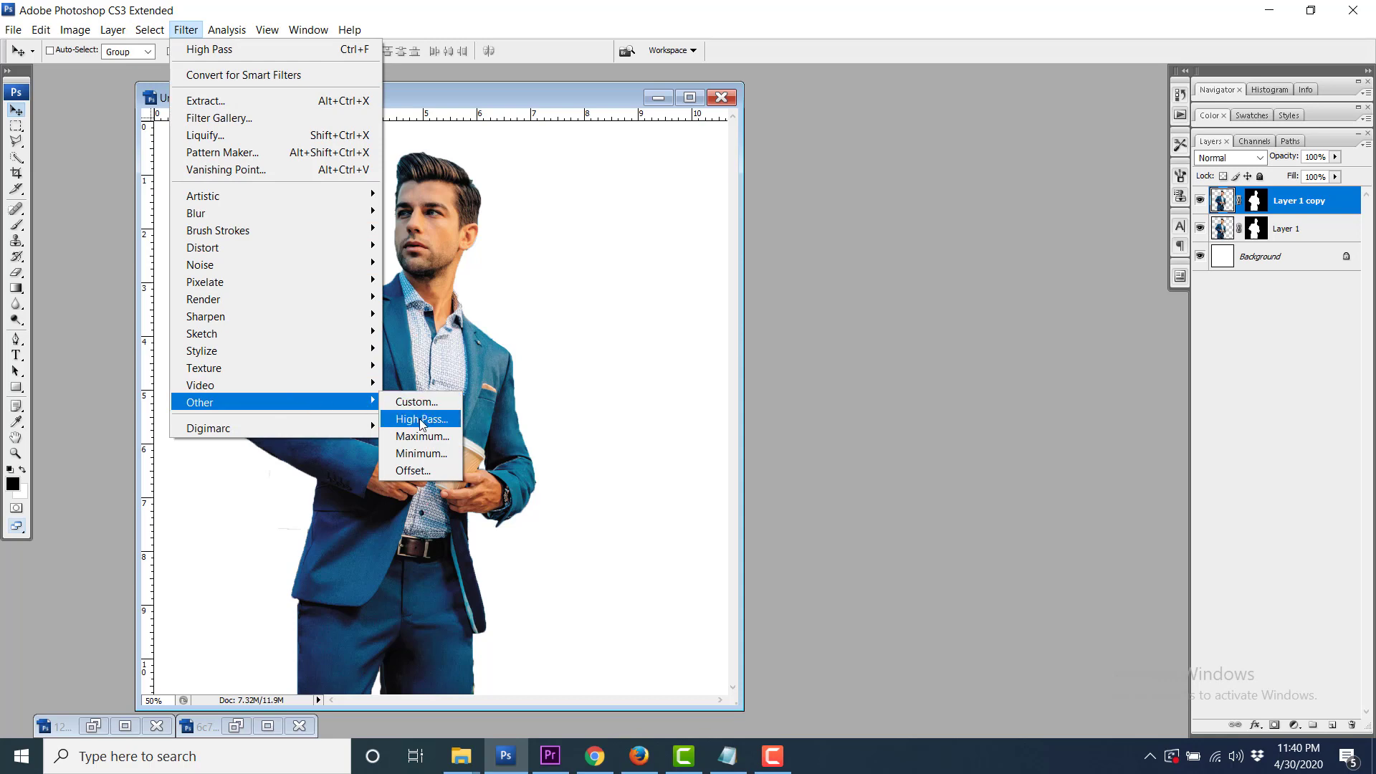
# Apply Filter > Other > High Pass with an 8-pixel radius to Layer 1 copy.
pyautogui.click(421, 419)
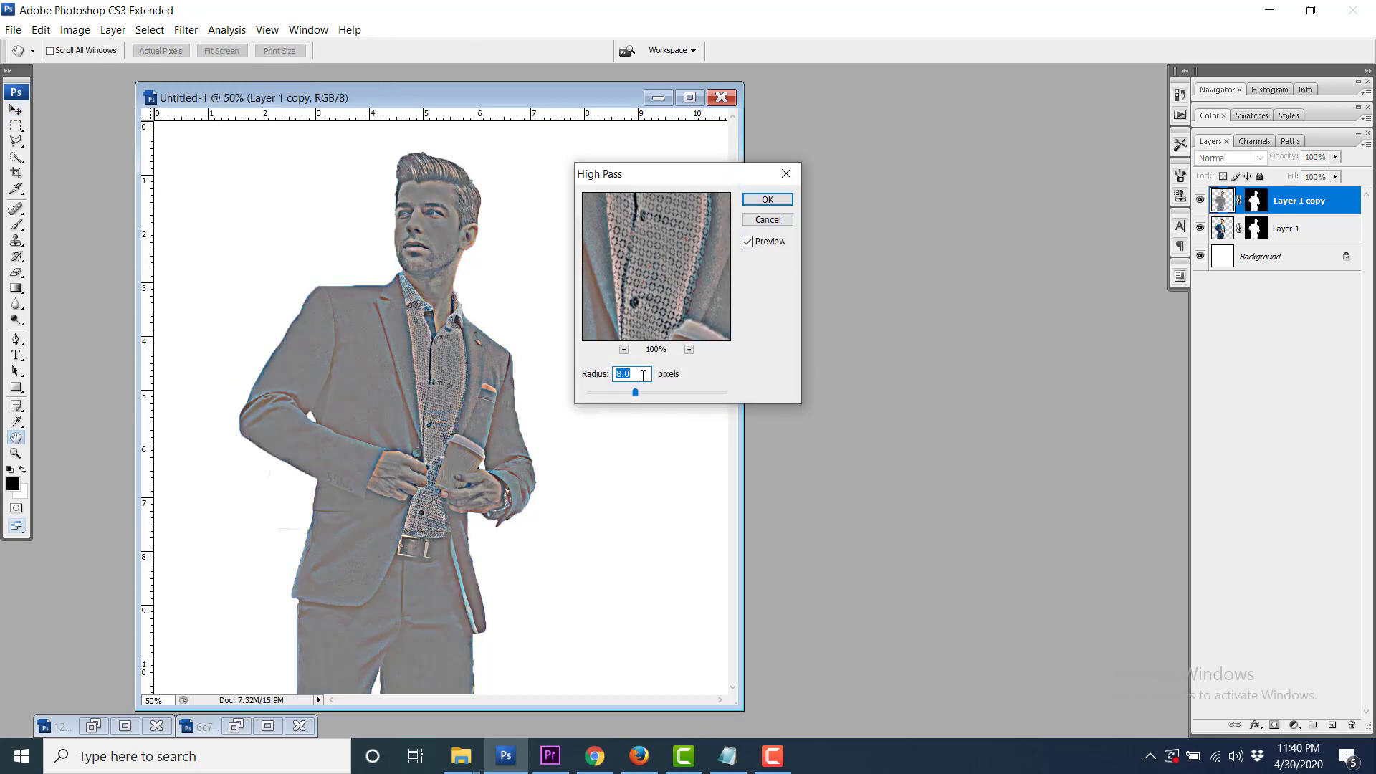
pyautogui.write('8')
pyautogui.click(767, 200)
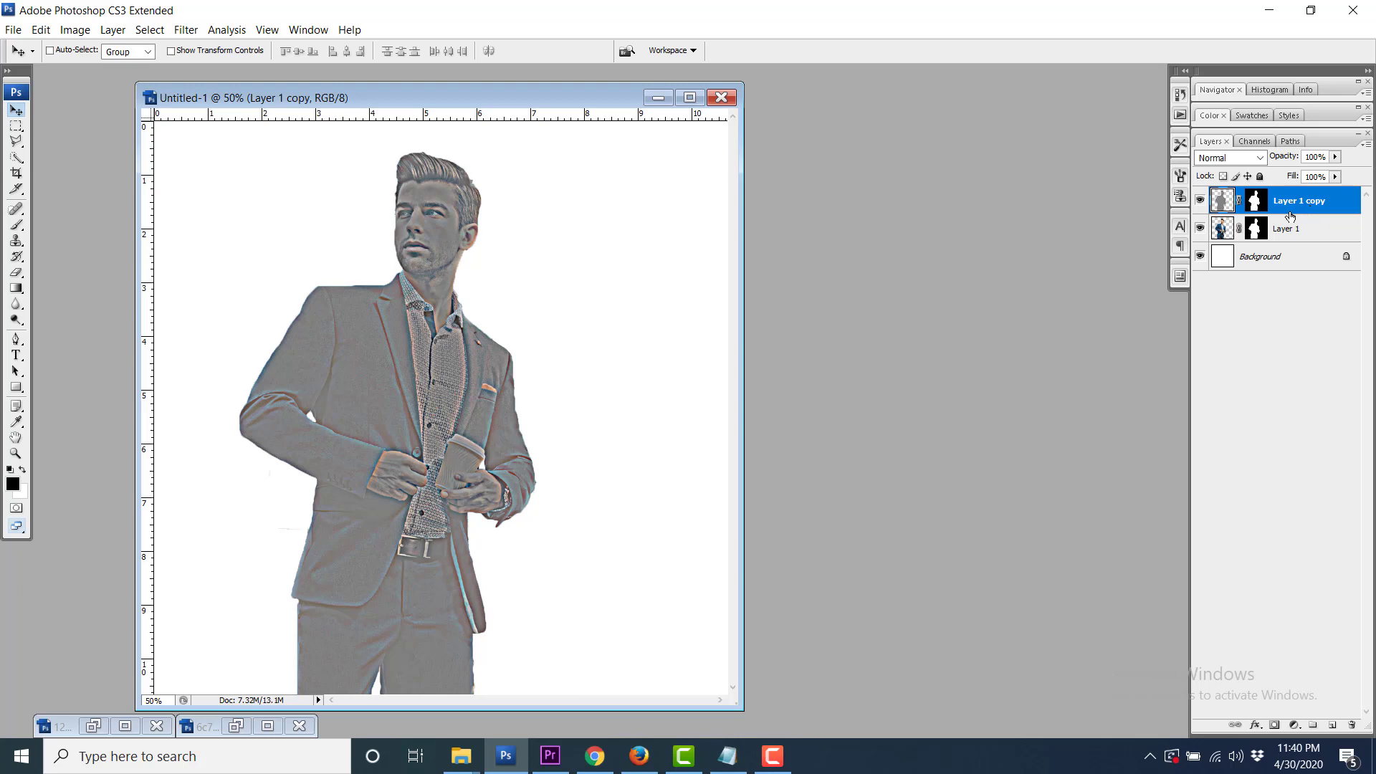
# Set Layer 1 copy's blend mode to Overlay.
pyautogui.click(1260, 158)
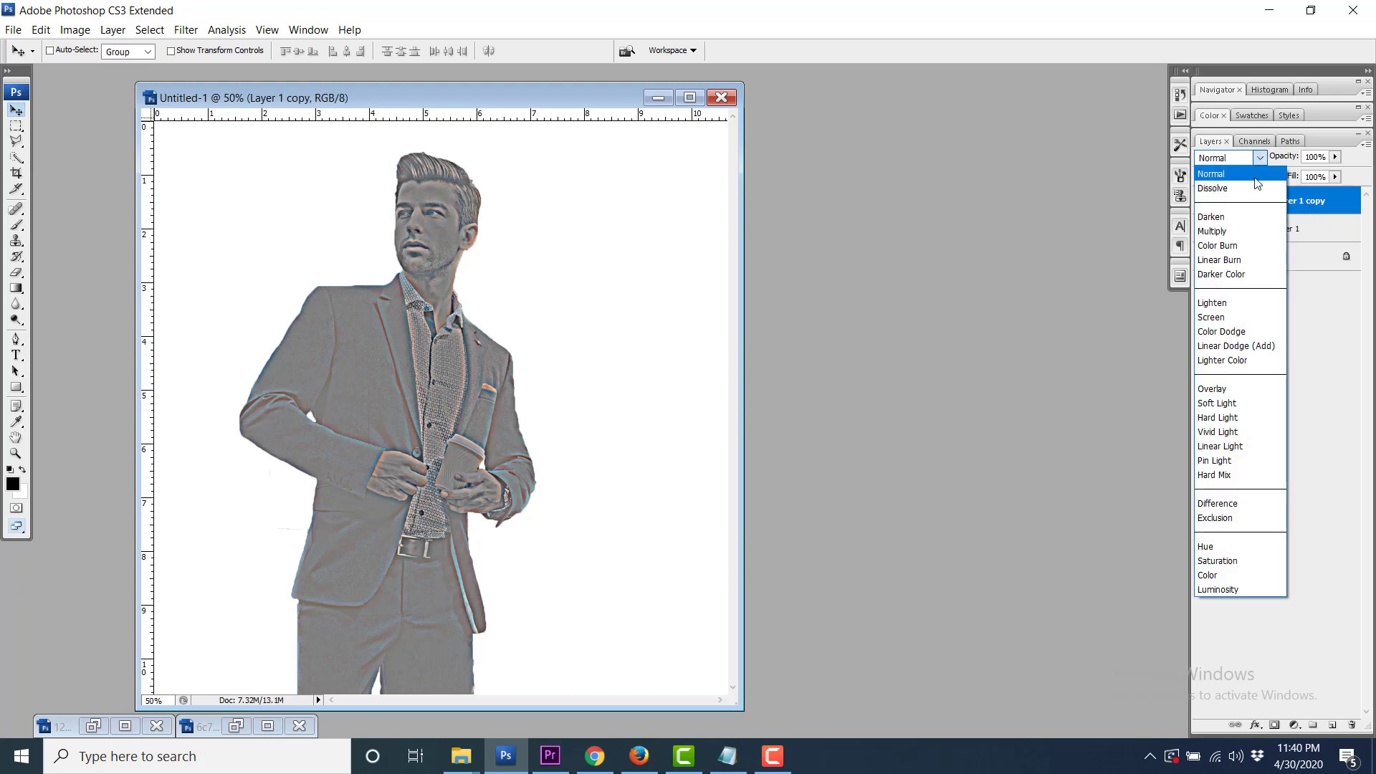
pyautogui.click(1226, 390)
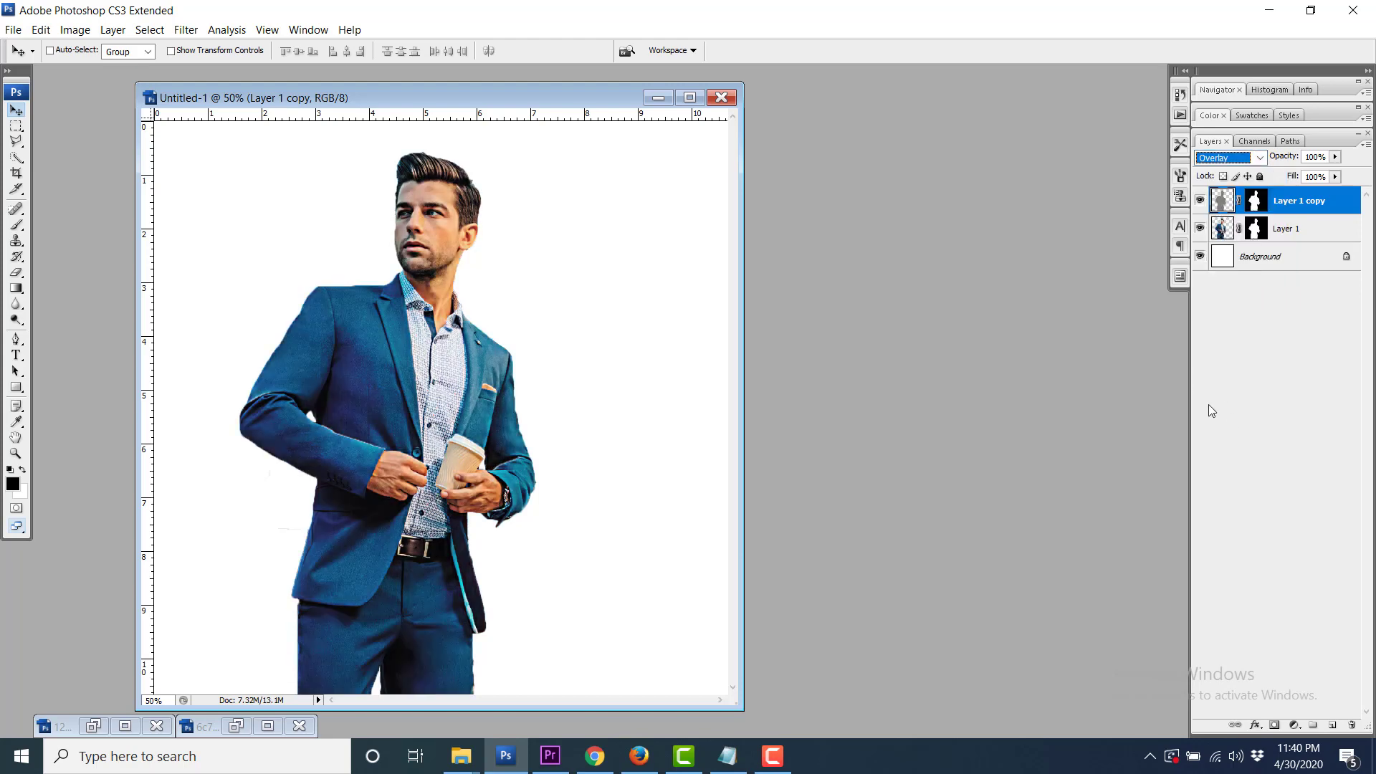
pyautogui.click(1300, 224)
# Zoom in on the face, toggle Layer 1 copy to compare sharpening, then zoom out.
pyautogui.hotkey('ctrl', '+')
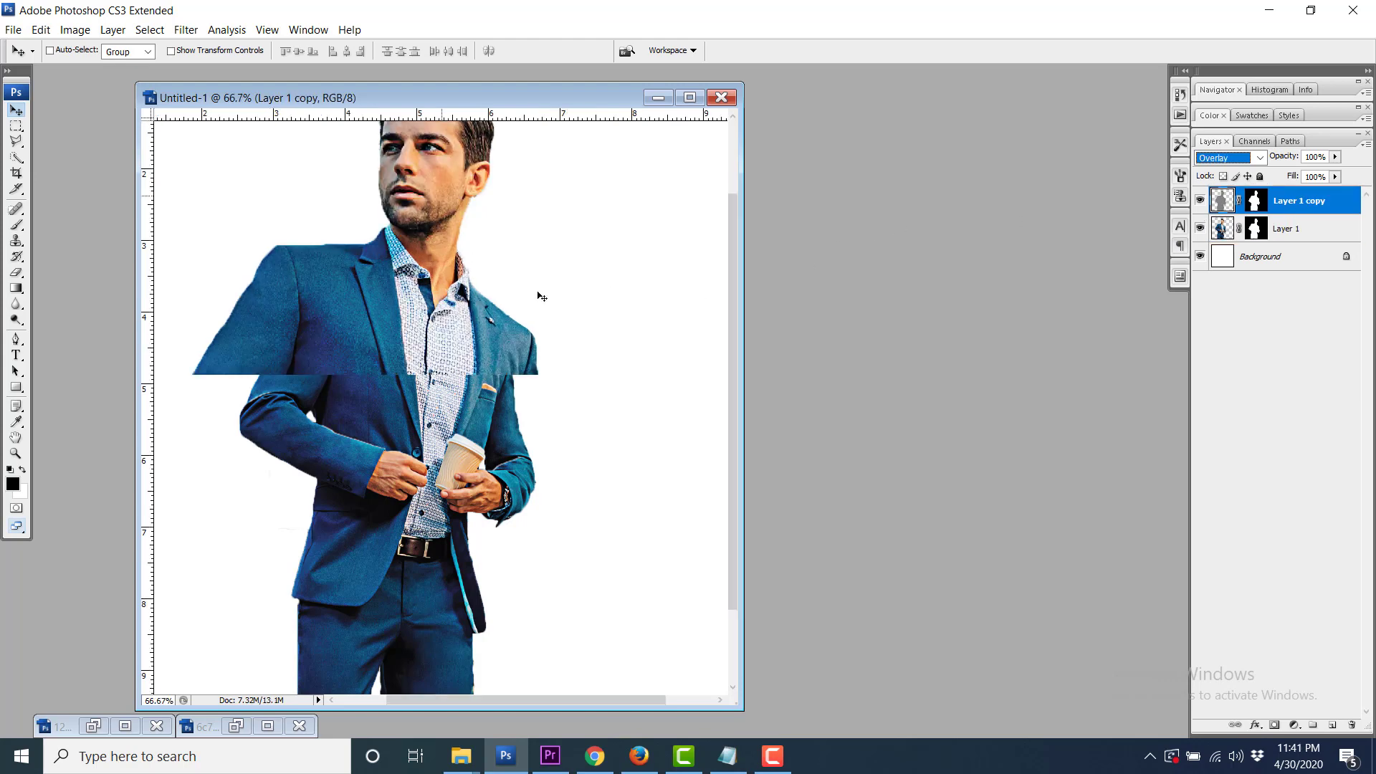
pyautogui.hotkey('ctrl', '+')
pyautogui.hotkey('ctrl', '+')
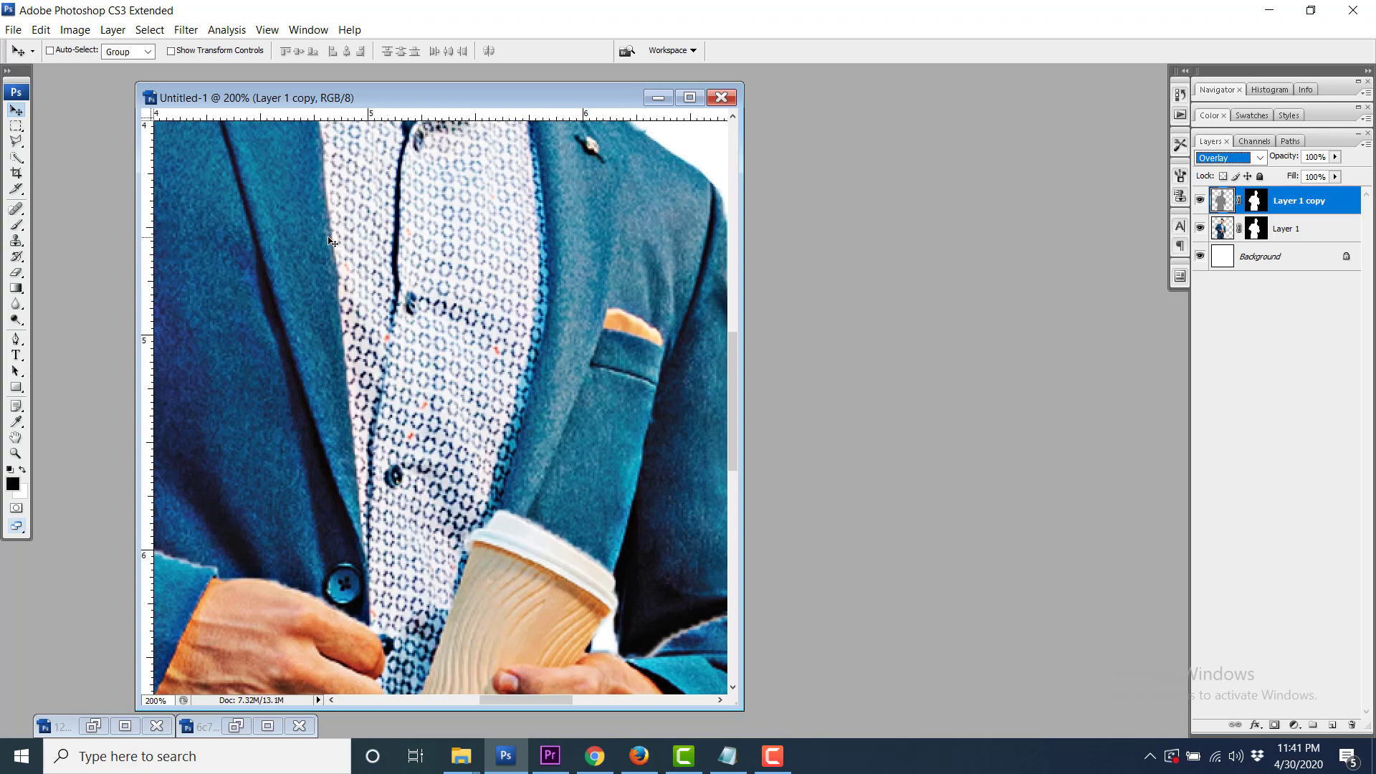
pyautogui.moveTo(351, 241)
pyautogui.mouseDown()
pyautogui.moveTo(428, 545)
pyautogui.moveTo(434, 638)
pyautogui.mouseUp()
pyautogui.click(1201, 200)
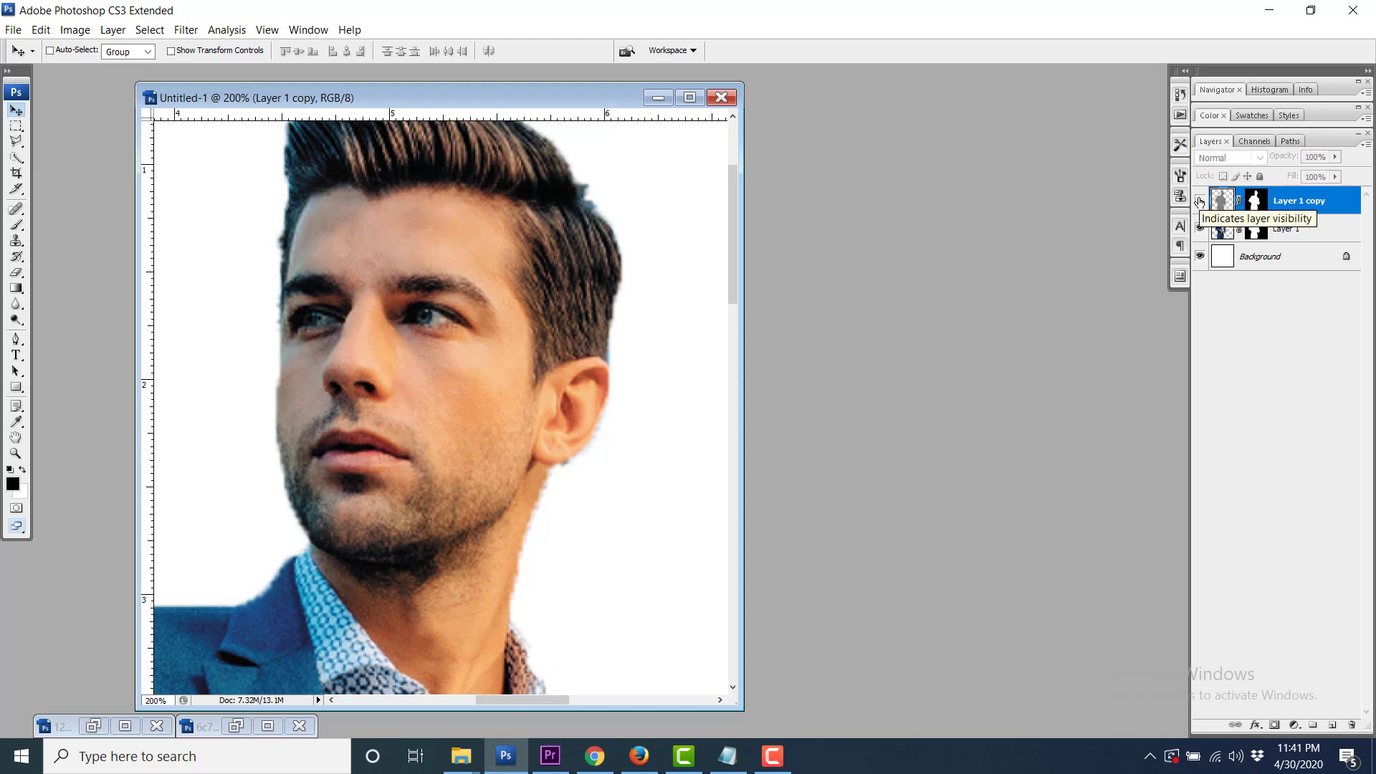
pyautogui.click(1201, 201)
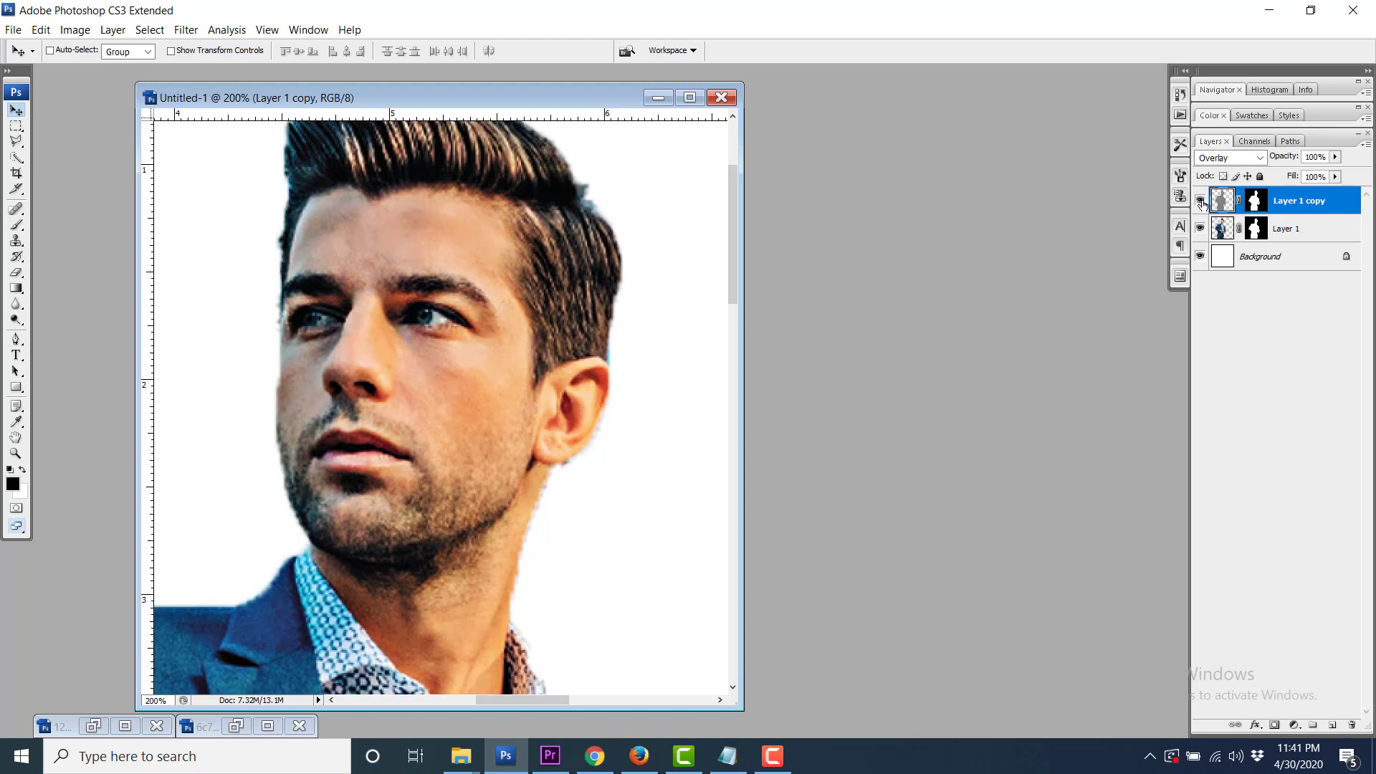
pyautogui.click(1201, 202)
pyautogui.click(1201, 201)
pyautogui.hotkey('ctrl', '-')
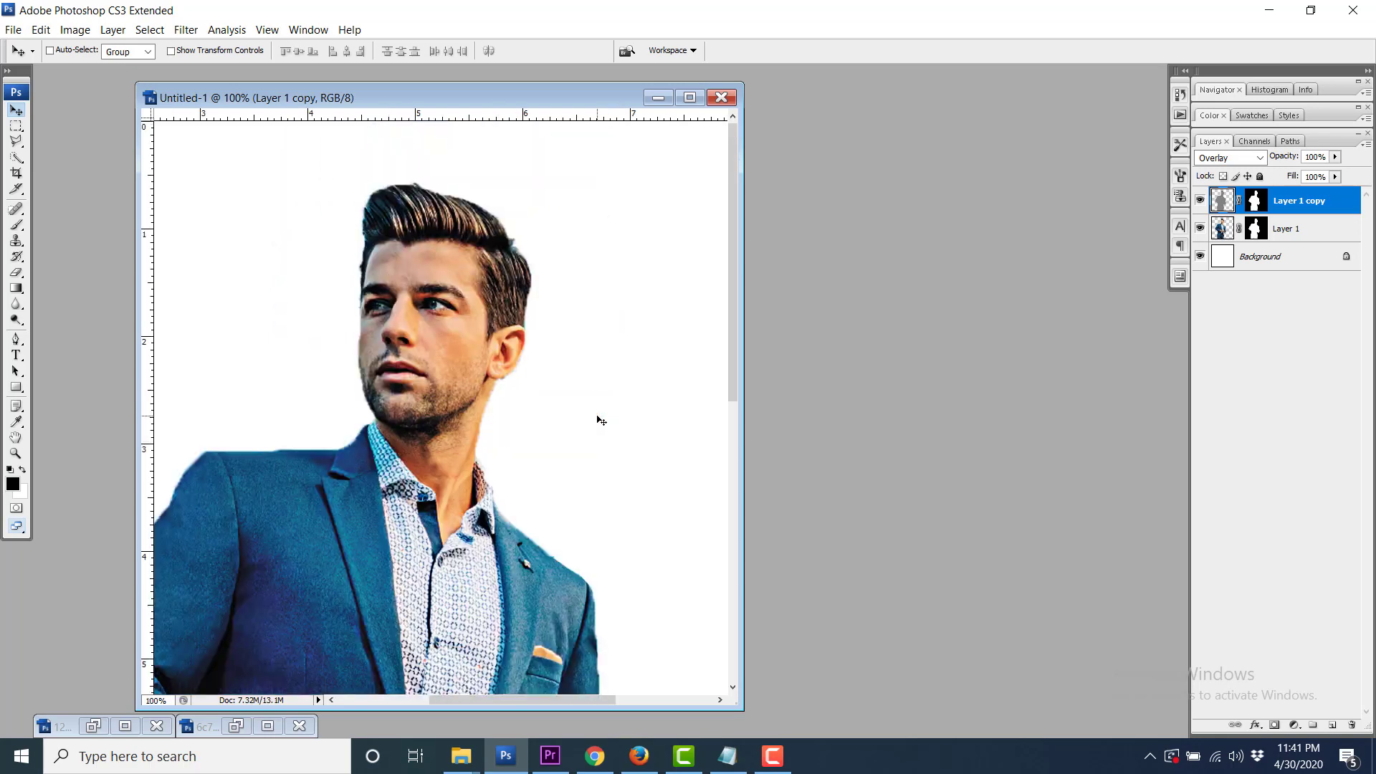
pyautogui.hotkey('ctrl', '-')
pyautogui.hotkey('ctrl', '-')
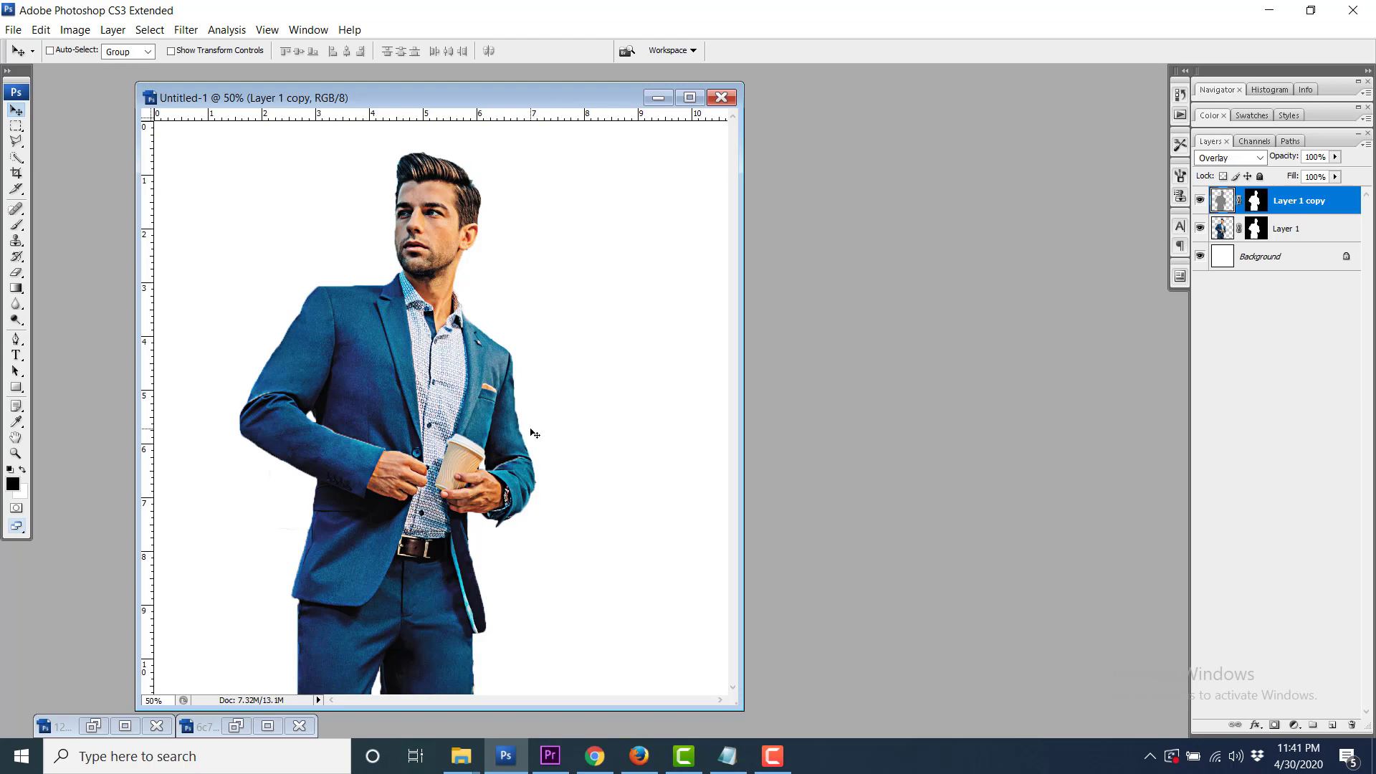
# Add two text layers, BELLA beside the man's shoulder and CIAO below it.
pyautogui.click(16, 355)
pyautogui.click(517, 330)
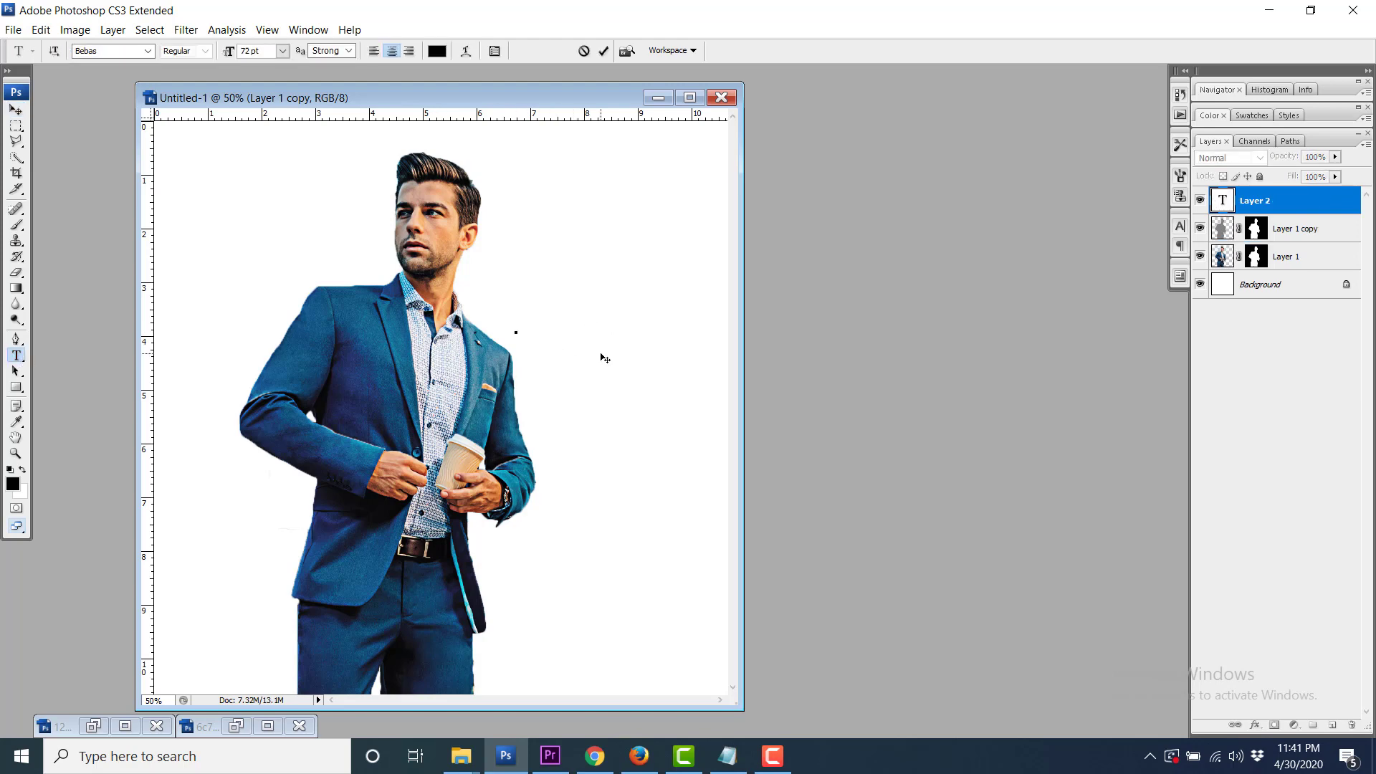
pyautogui.write('BELLA')
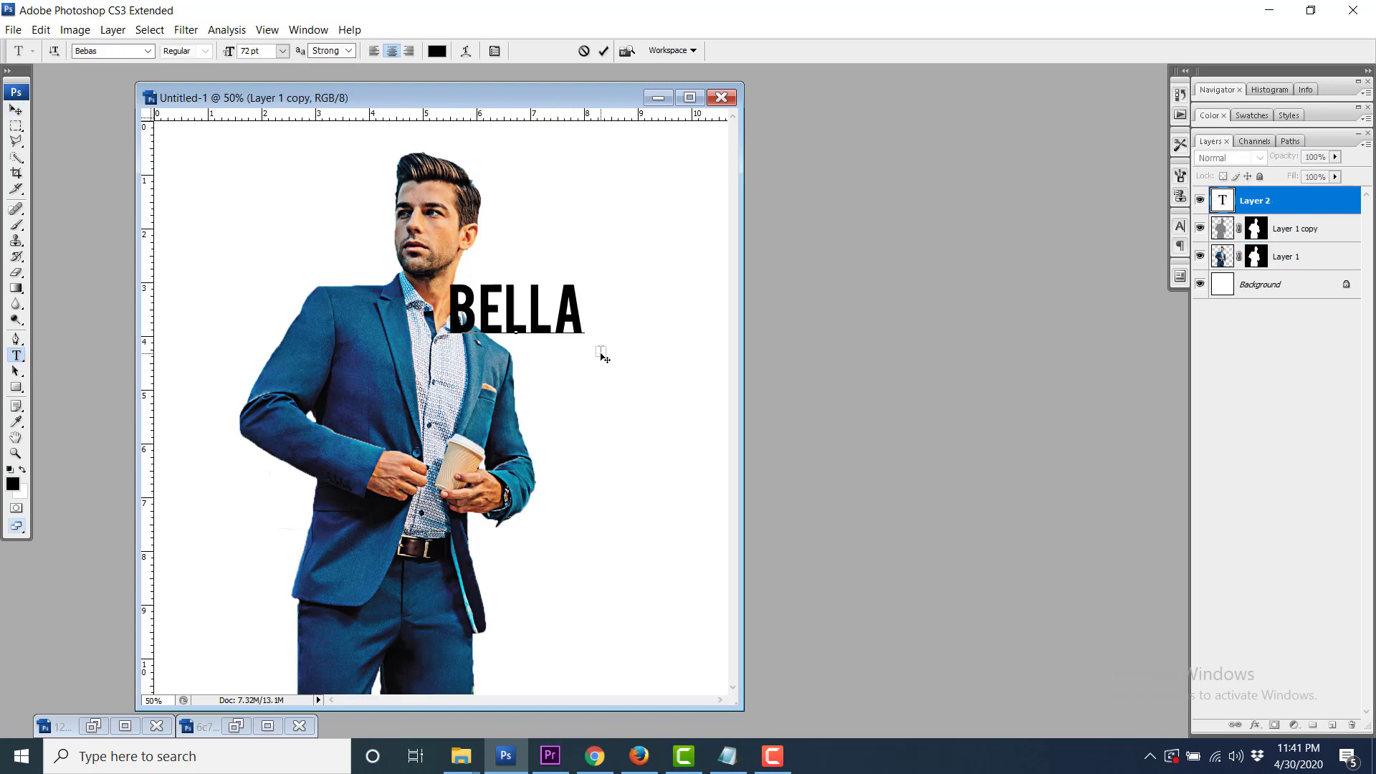
pyautogui.click(16, 110)
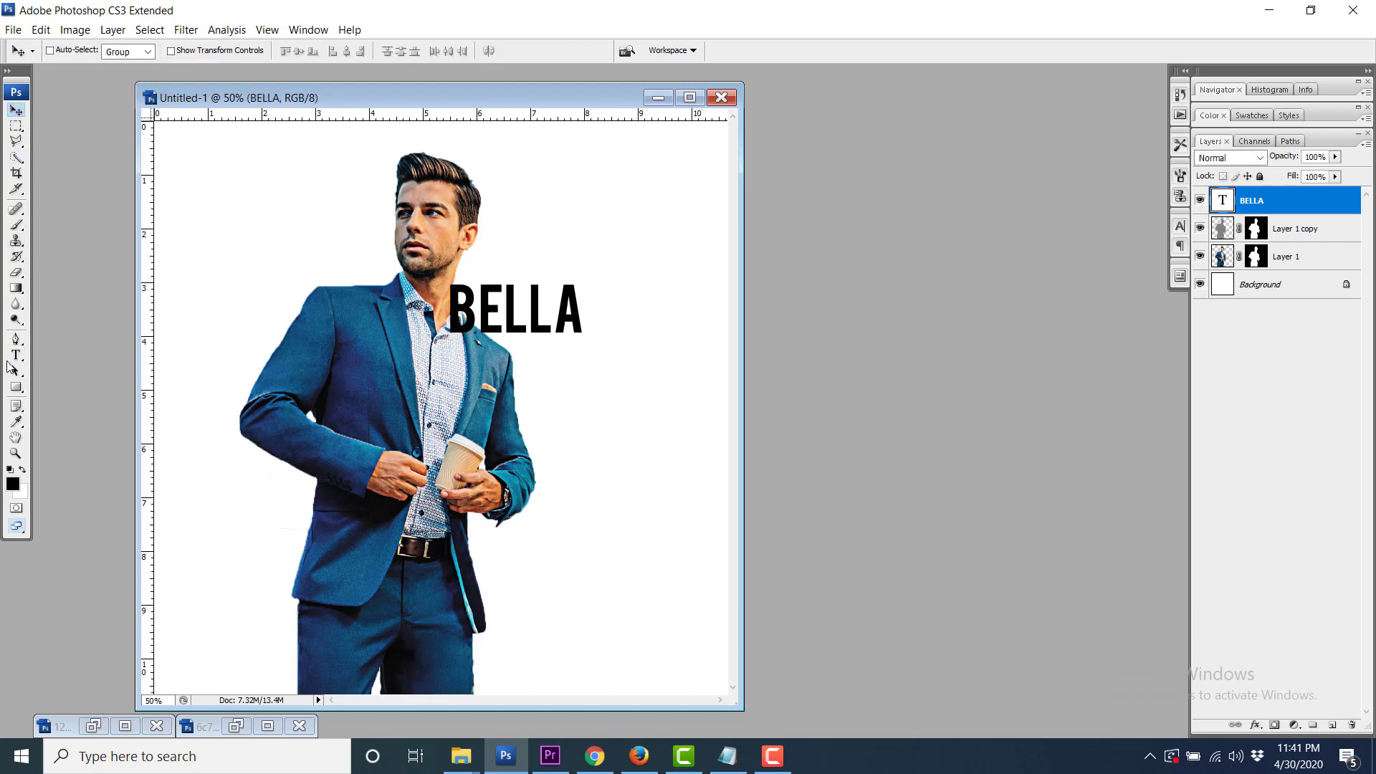
pyautogui.click(15, 355)
pyautogui.click(573, 402)
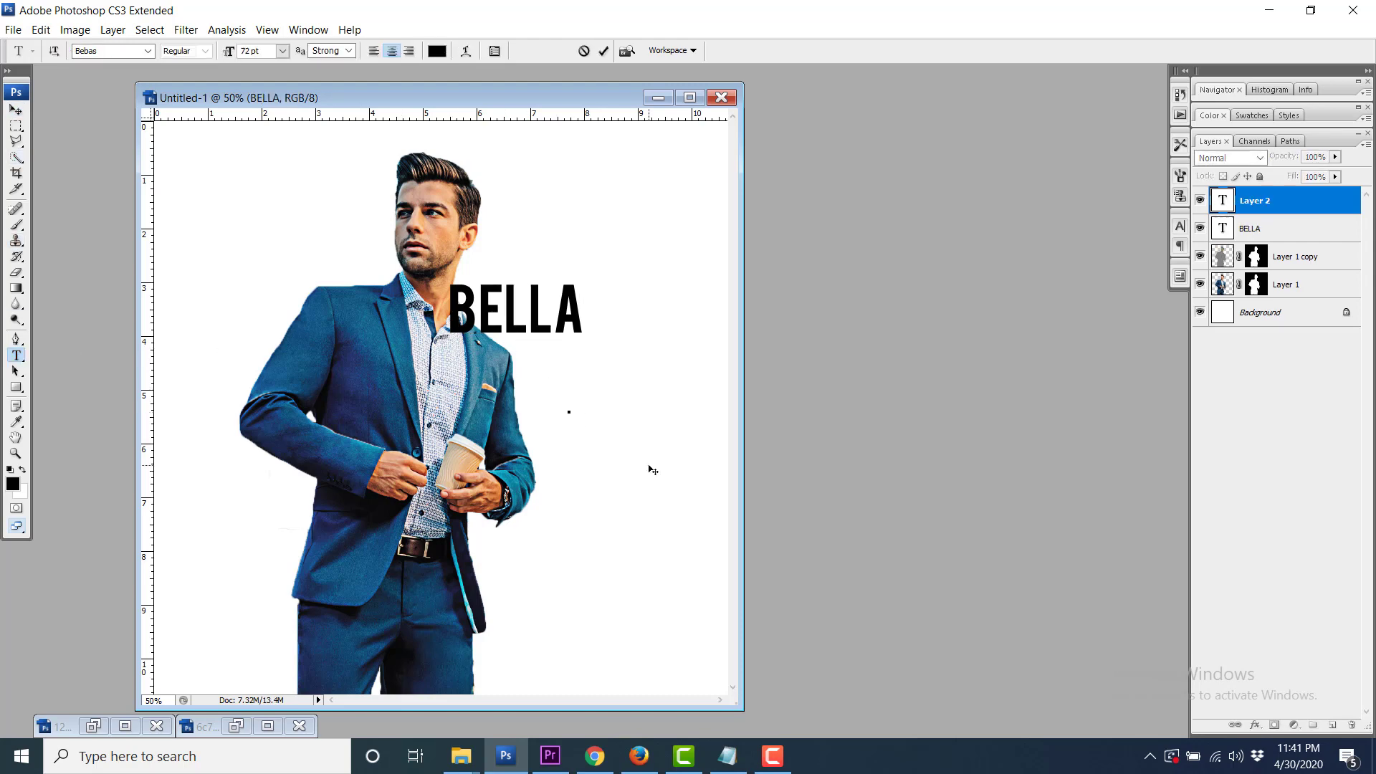
pyautogui.write('C')
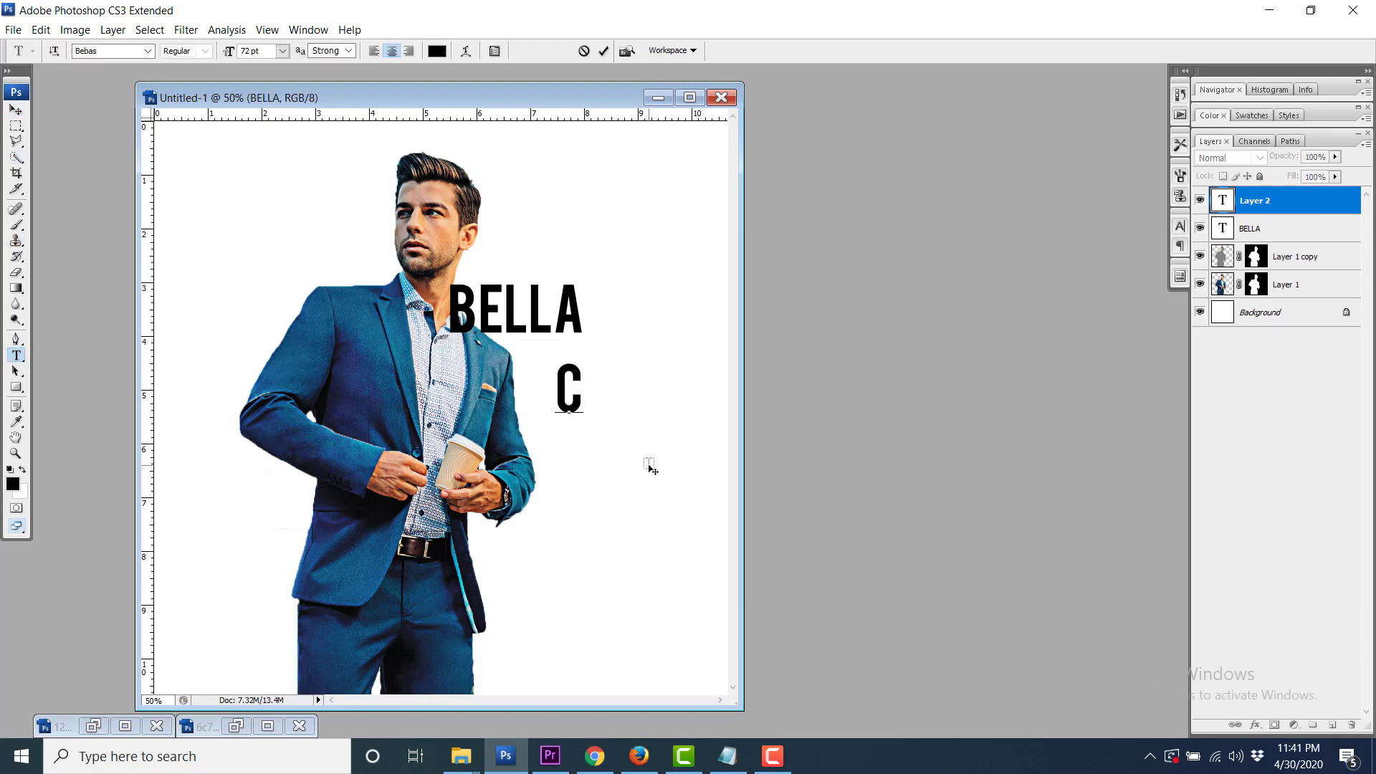
pyautogui.write('IAO')
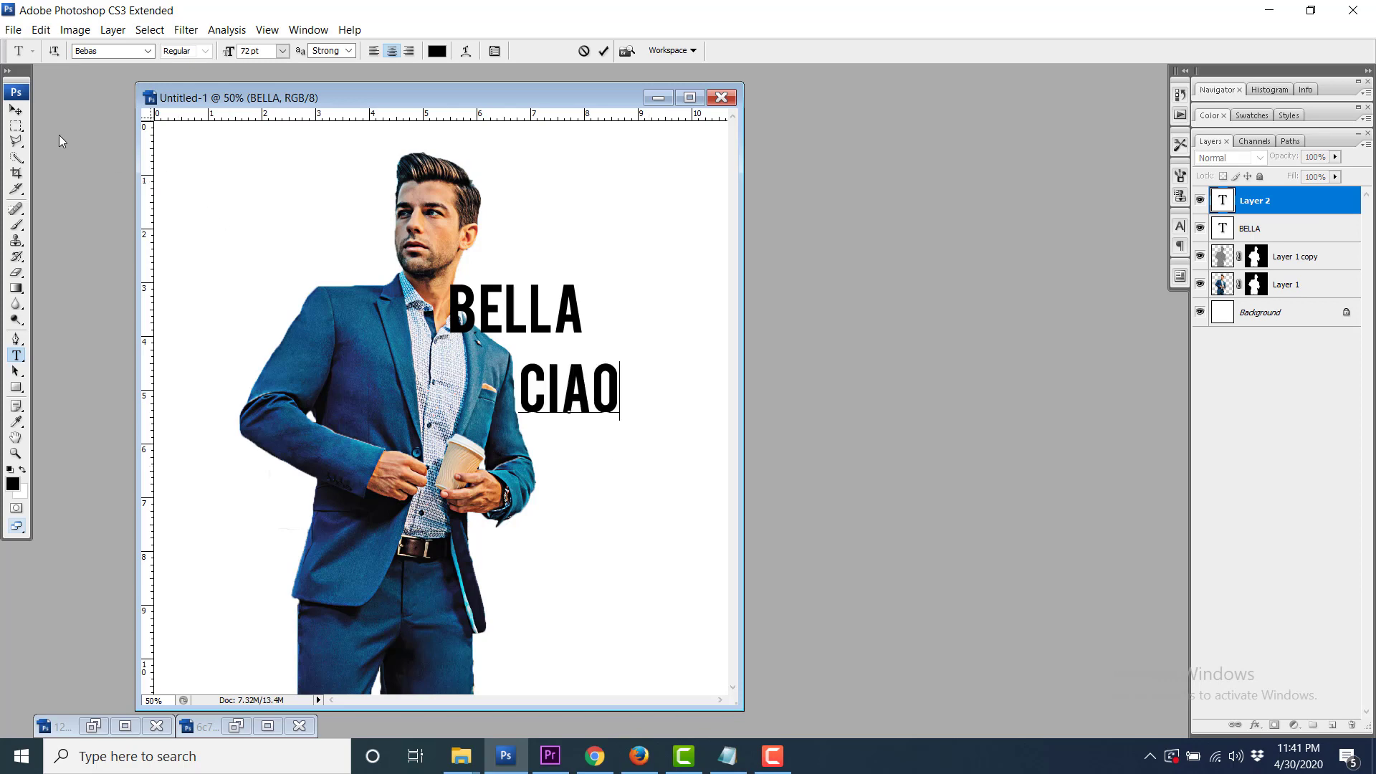
pyautogui.hotkey('ctrl', 'Return')
# Move CIAO down beside the man's hip and BELLA down-left just above it.
pyautogui.press('v')
pyautogui.moveTo(595, 411); pyautogui.dragTo(581, 543)
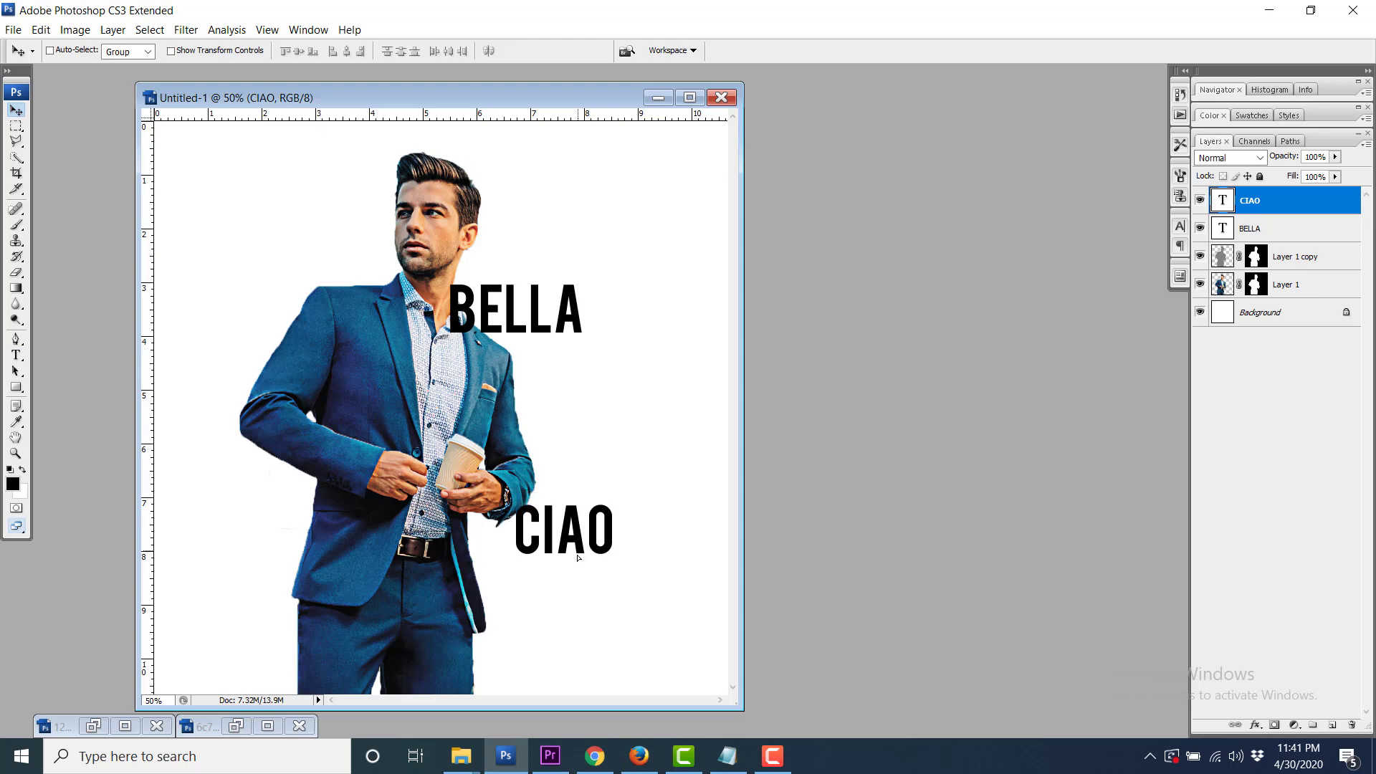
pyautogui.moveTo(581, 543); pyautogui.dragTo(578, 557)
pyautogui.rightClick(537, 313)
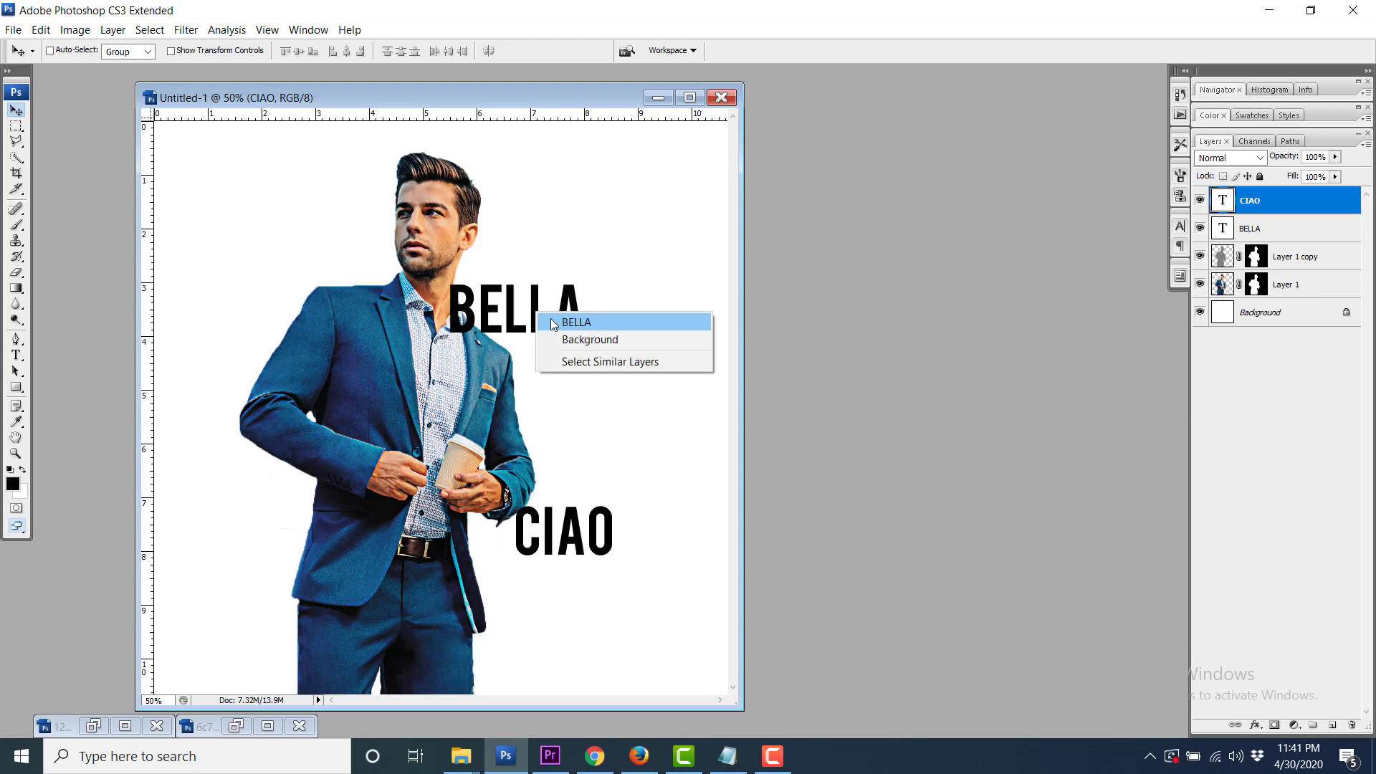
pyautogui.click(567, 320)
pyautogui.moveTo(539, 322); pyautogui.dragTo(521, 475)
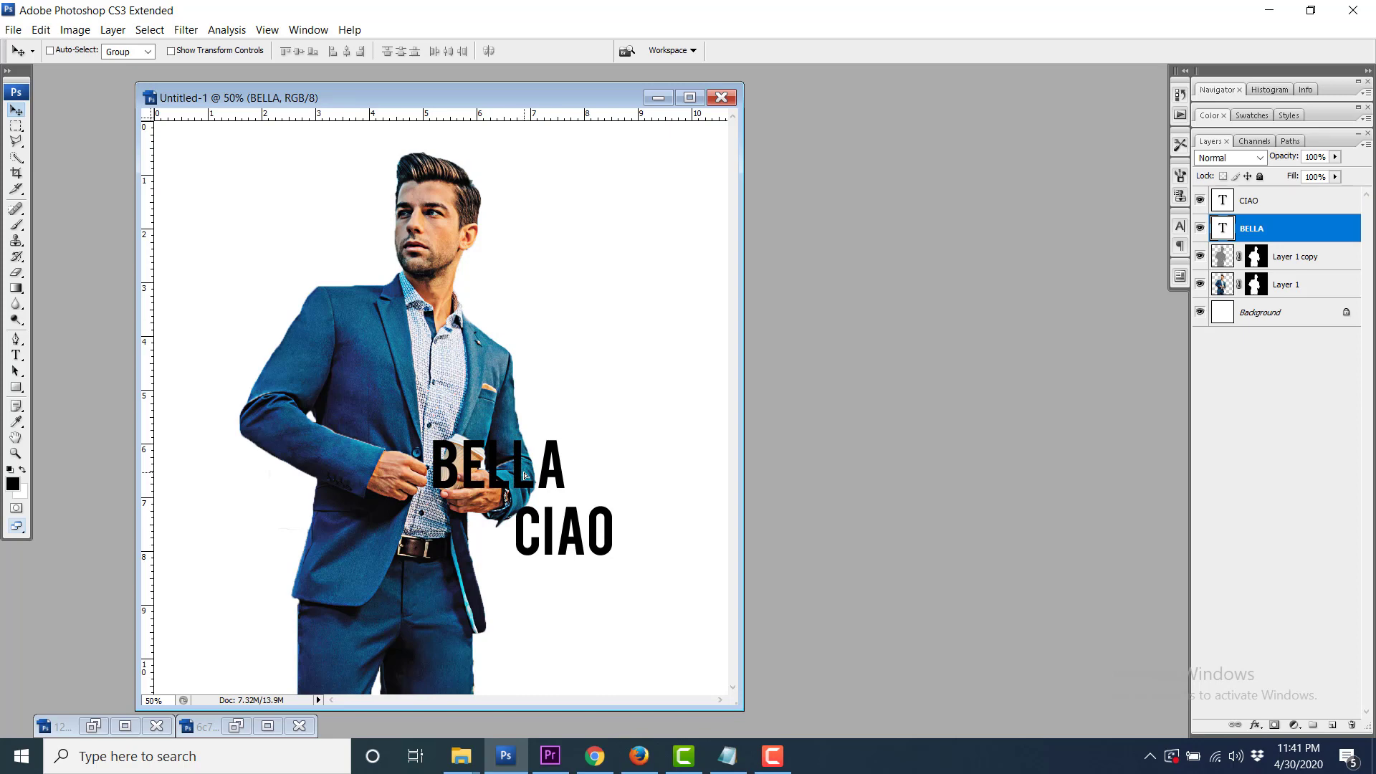
# Free-transform BELLA up to about 217% and shift it slightly left.
pyautogui.click(49, 32)
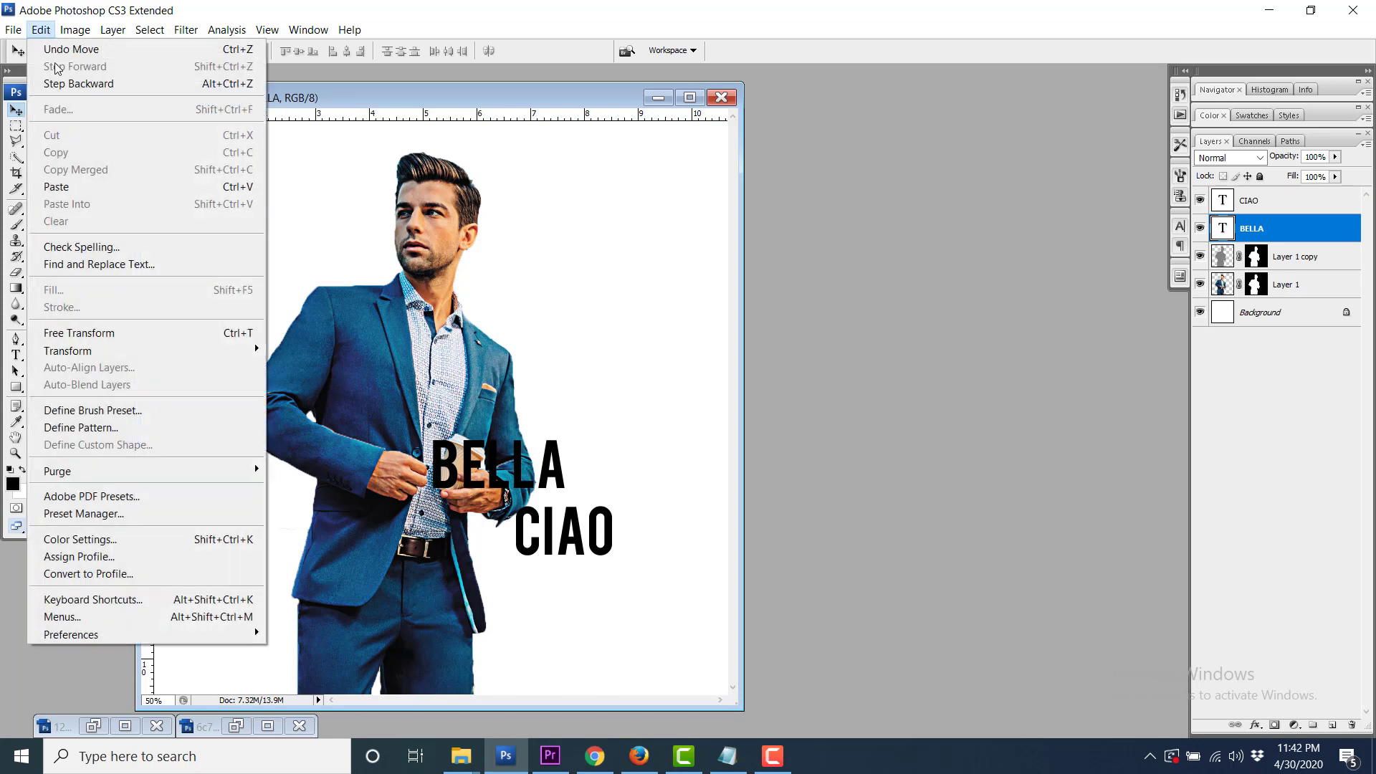
pyautogui.click(94, 334)
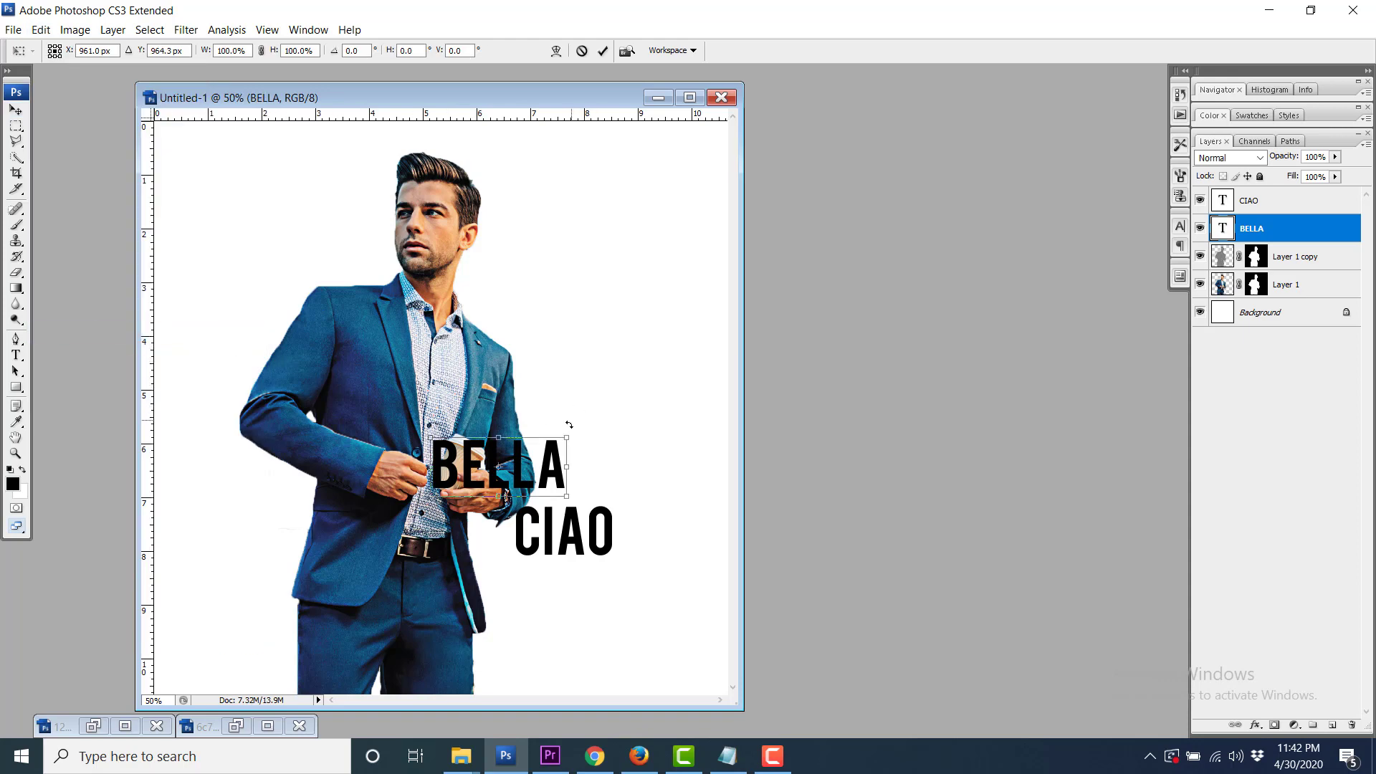
pyautogui.moveTo(566, 438); pyautogui.dragTo(719, 374)
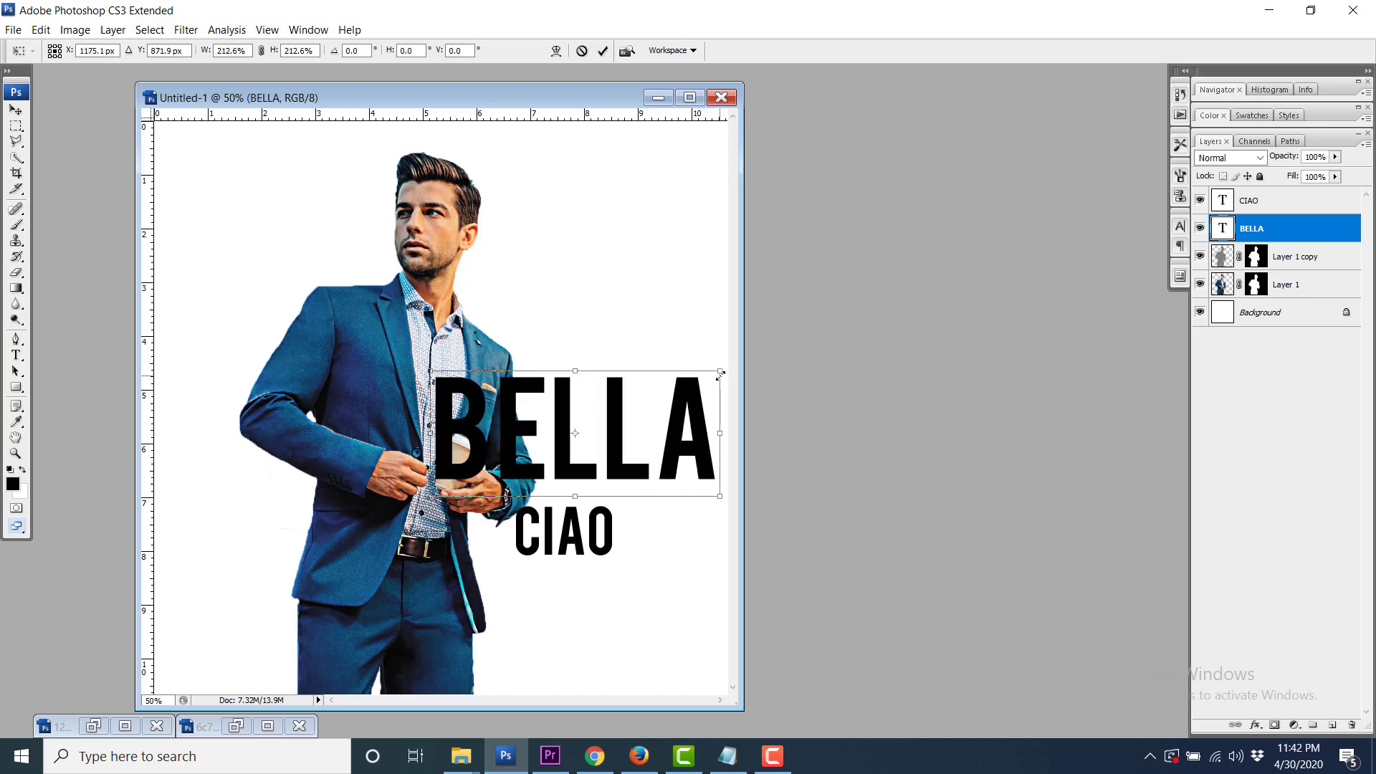
pyautogui.moveTo(720, 374); pyautogui.dragTo(725, 367)
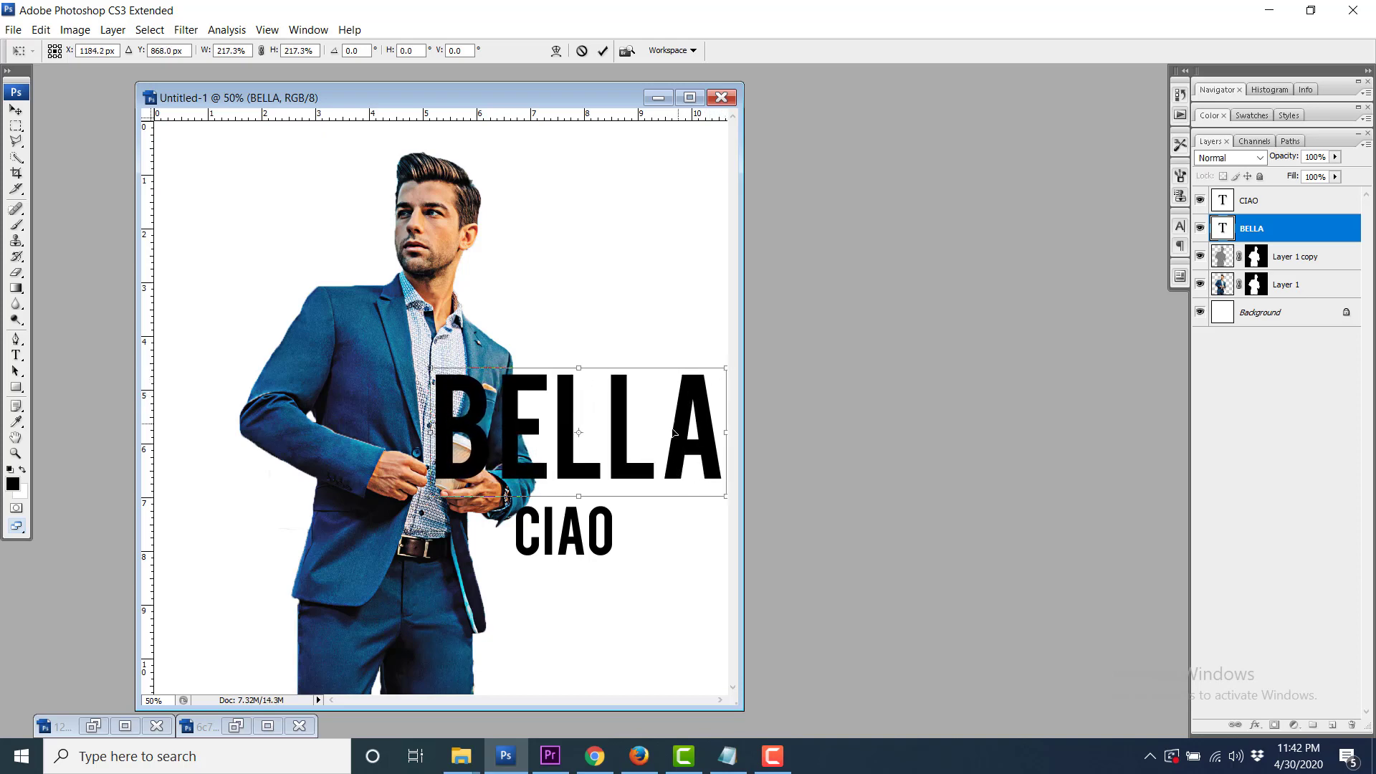
pyautogui.moveTo(621, 446); pyautogui.dragTo(611, 449)
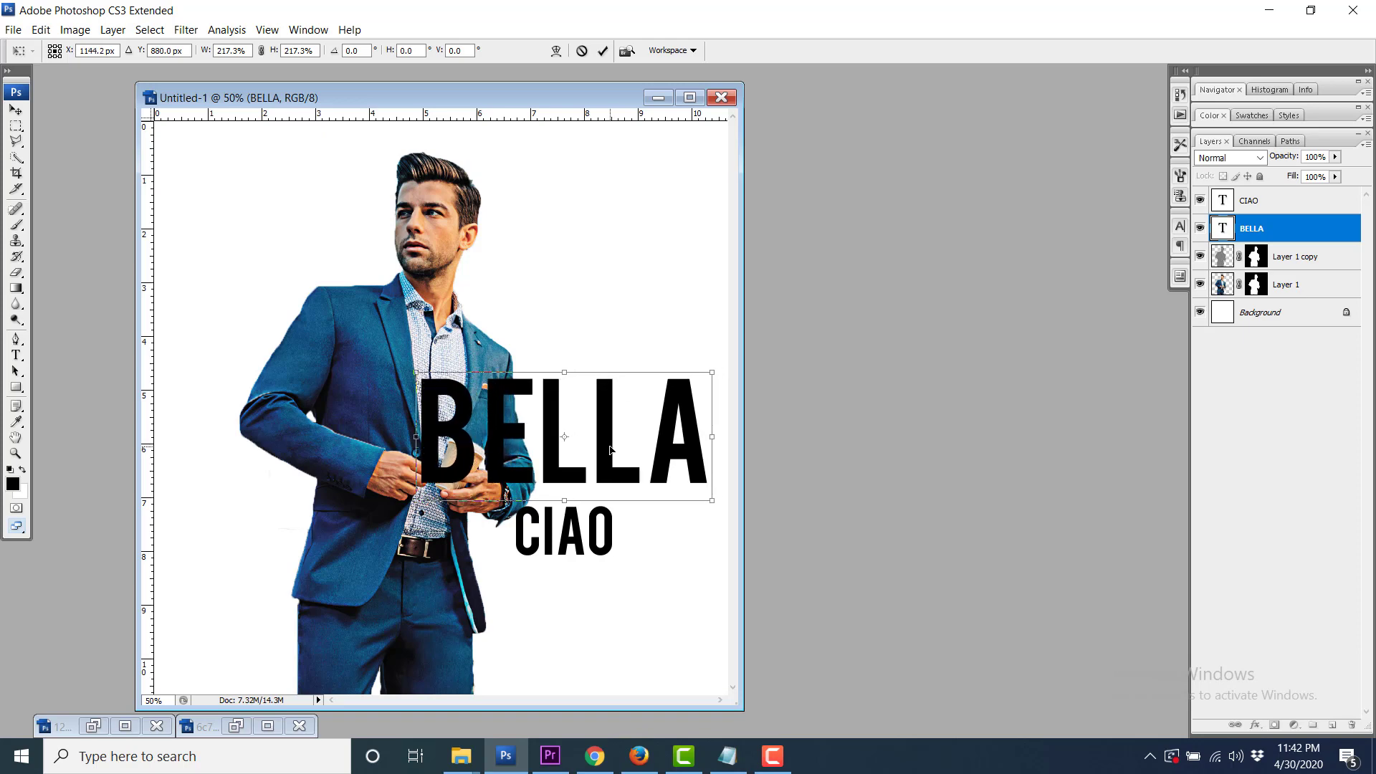
pyautogui.press('Return')
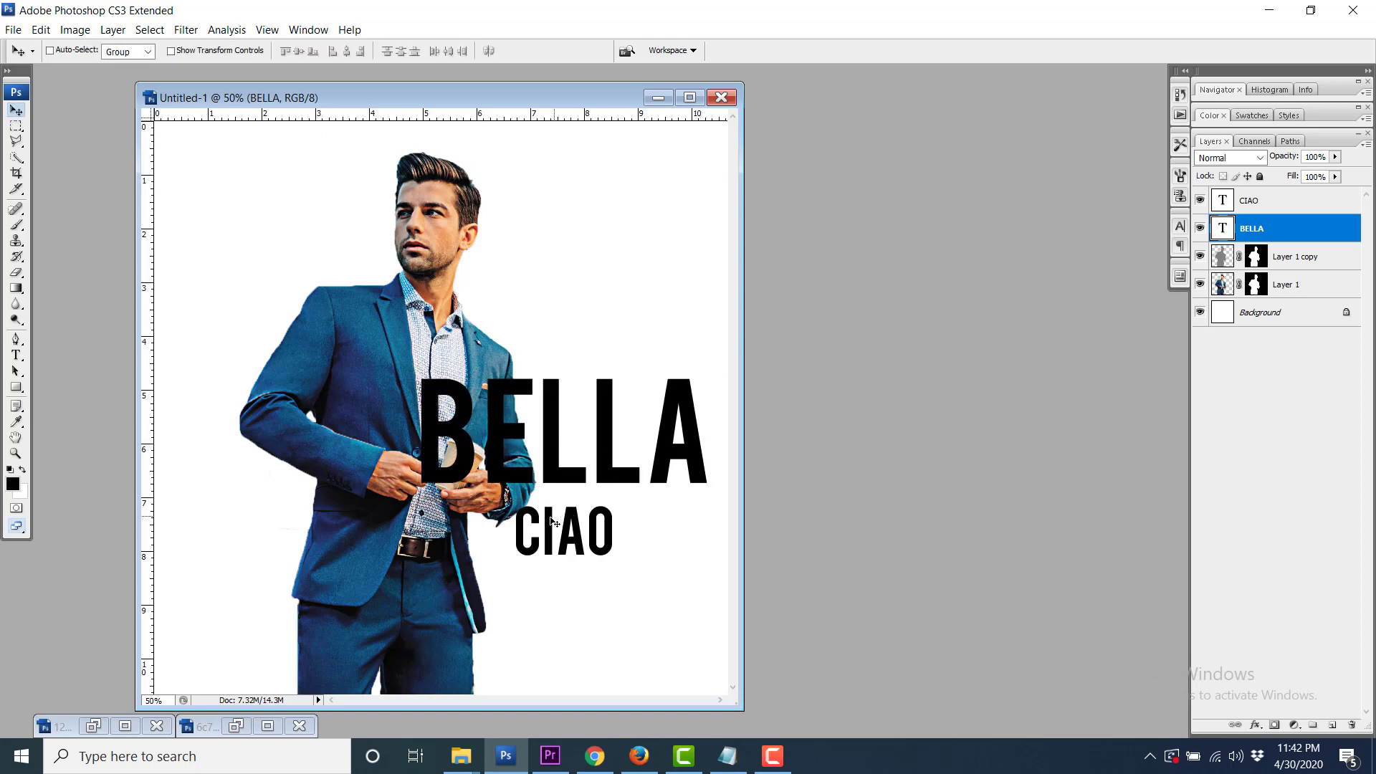
# Scale CIAO to about 237% and move it left under BELLA.
pyautogui.rightClick(551, 521)
pyautogui.click(569, 529)
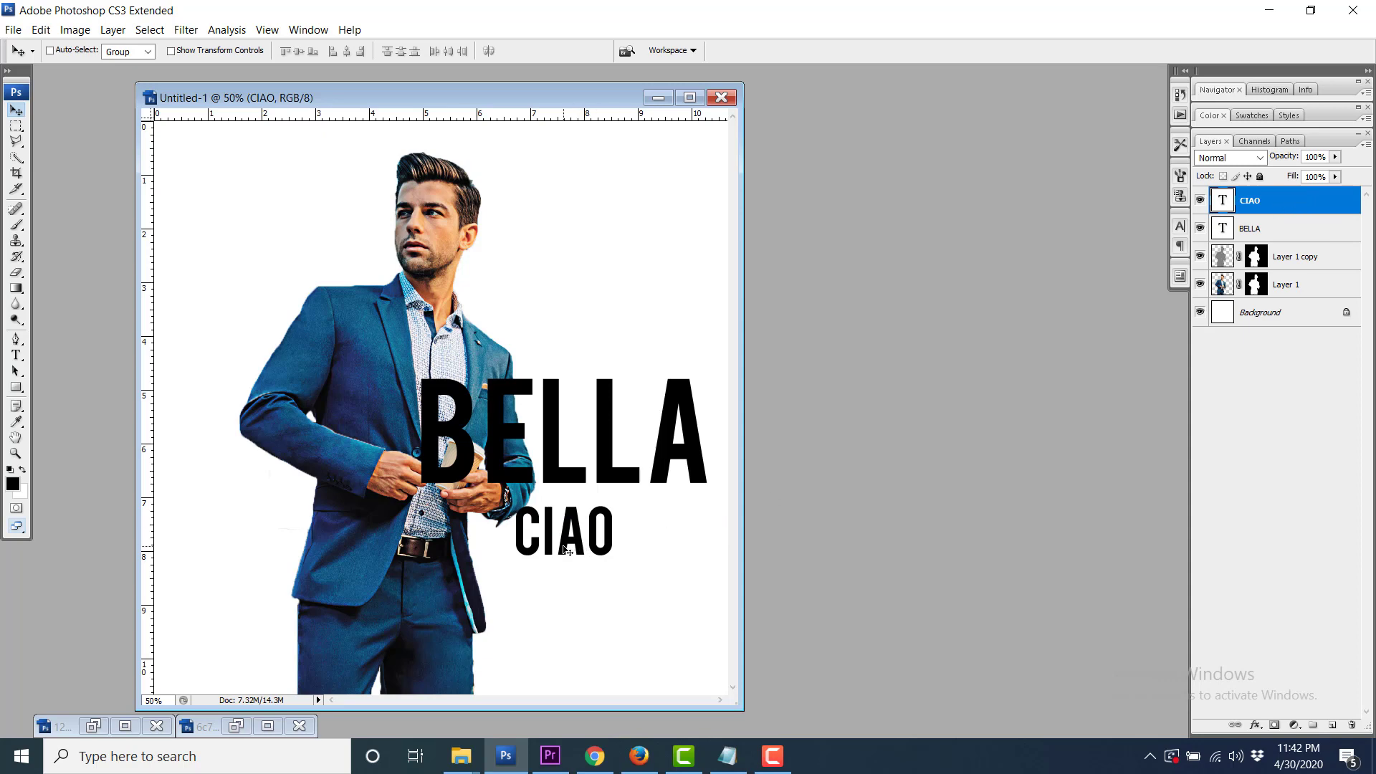
pyautogui.hotkey('ctrl', 't')
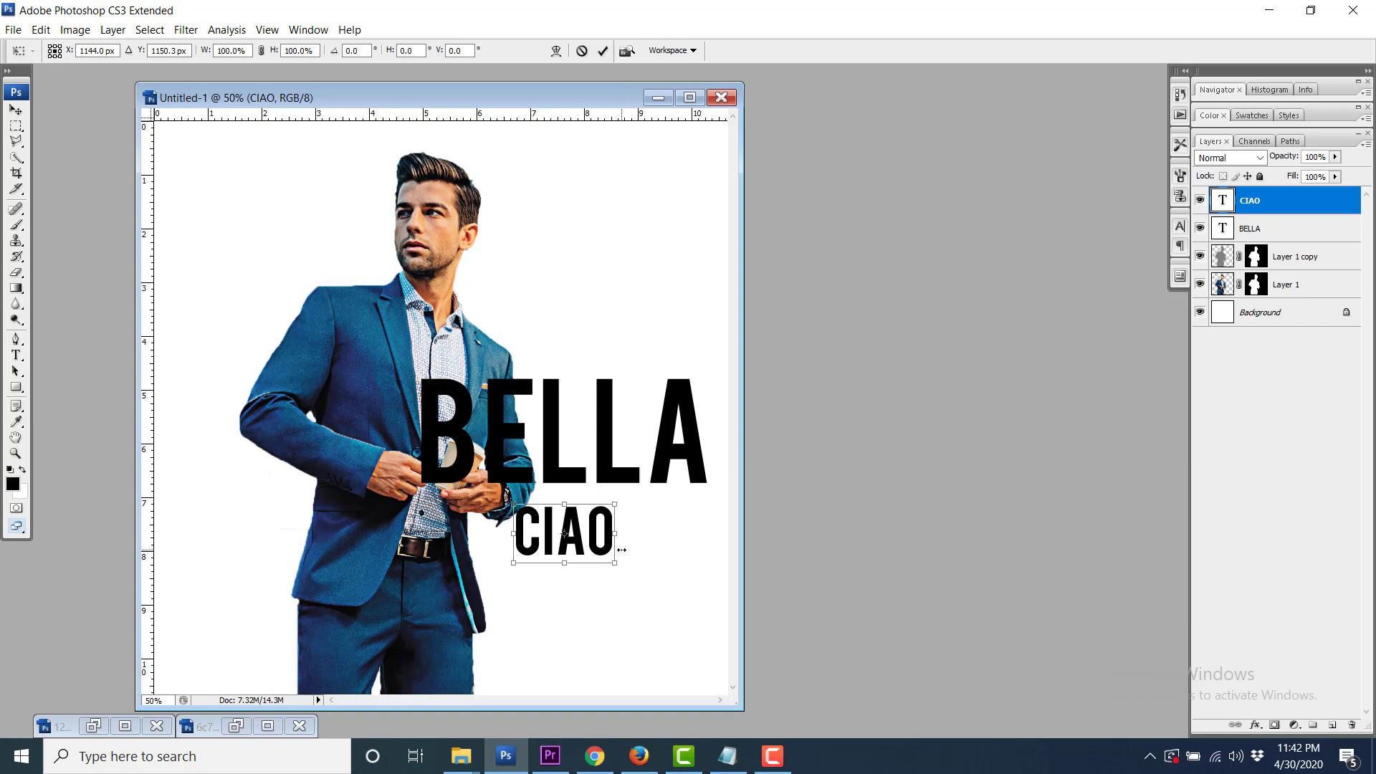
pyautogui.moveTo(614, 562); pyautogui.dragTo(748, 647)
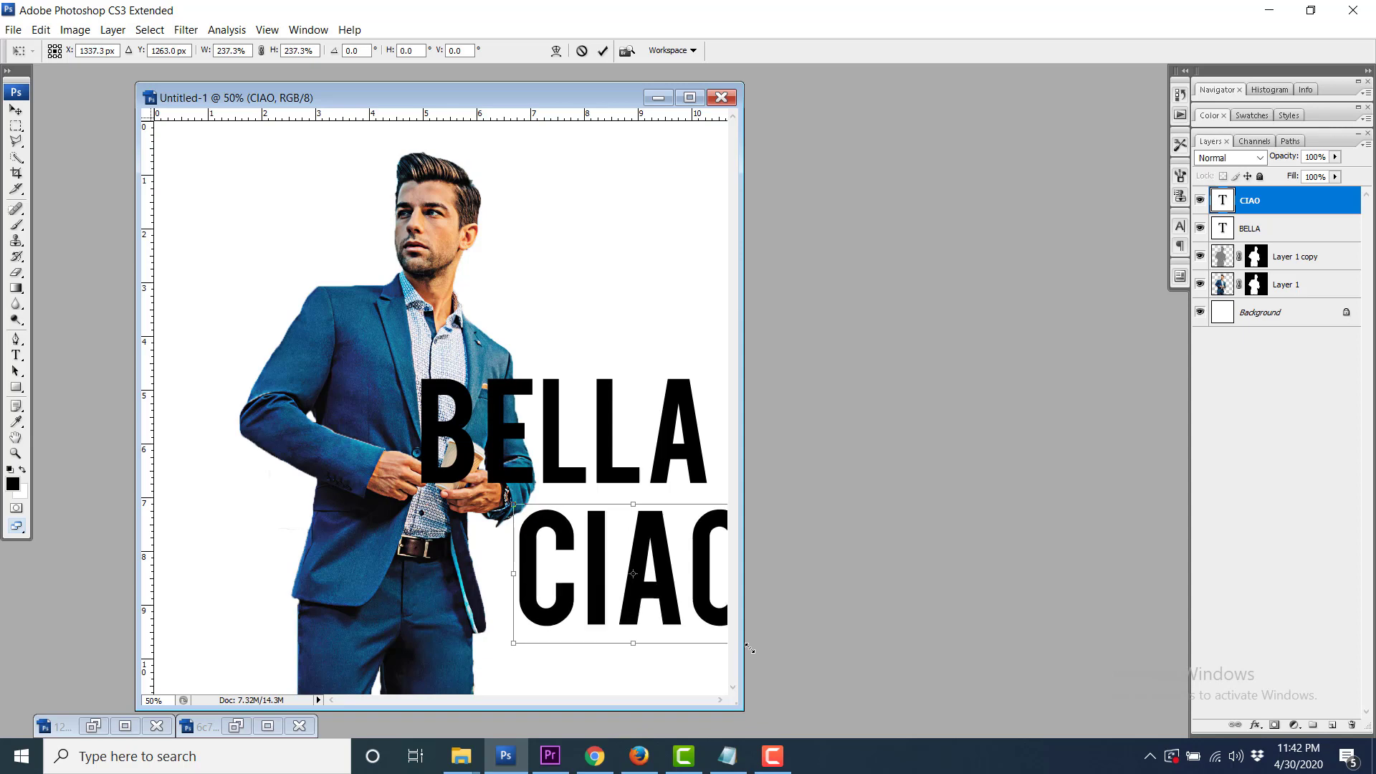
pyautogui.moveTo(670, 588); pyautogui.dragTo(609, 576)
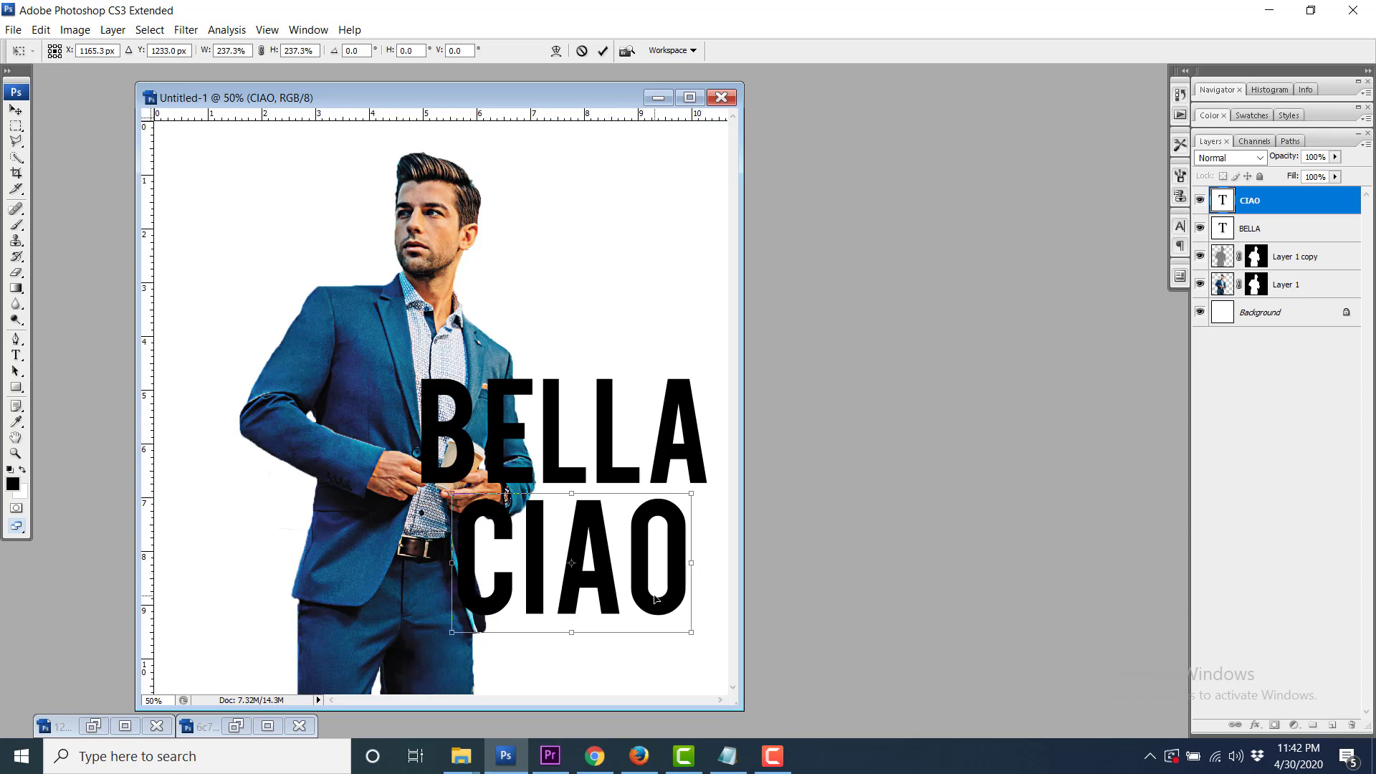
pyautogui.press('Return')
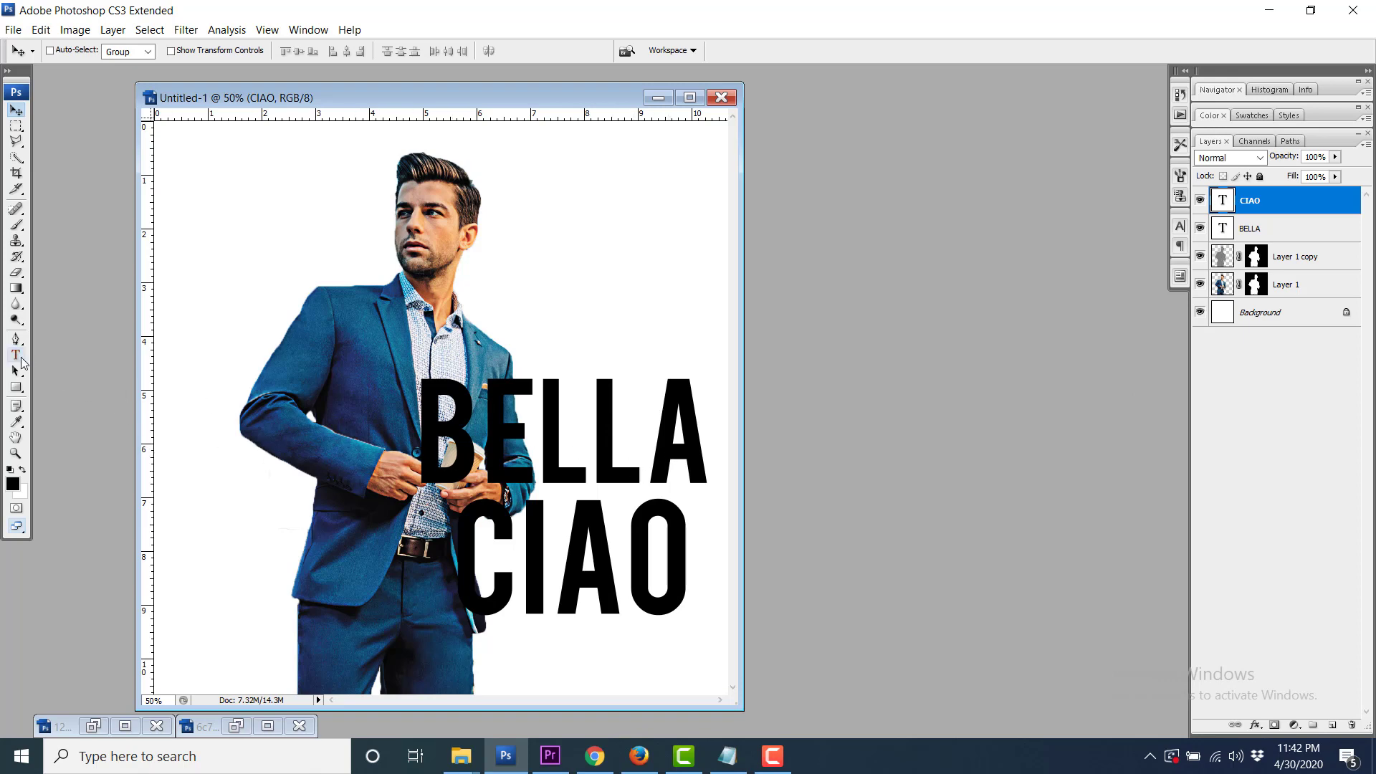
# Set the text colour of both CIAO and BELLA to white.
pyautogui.click(16, 355)
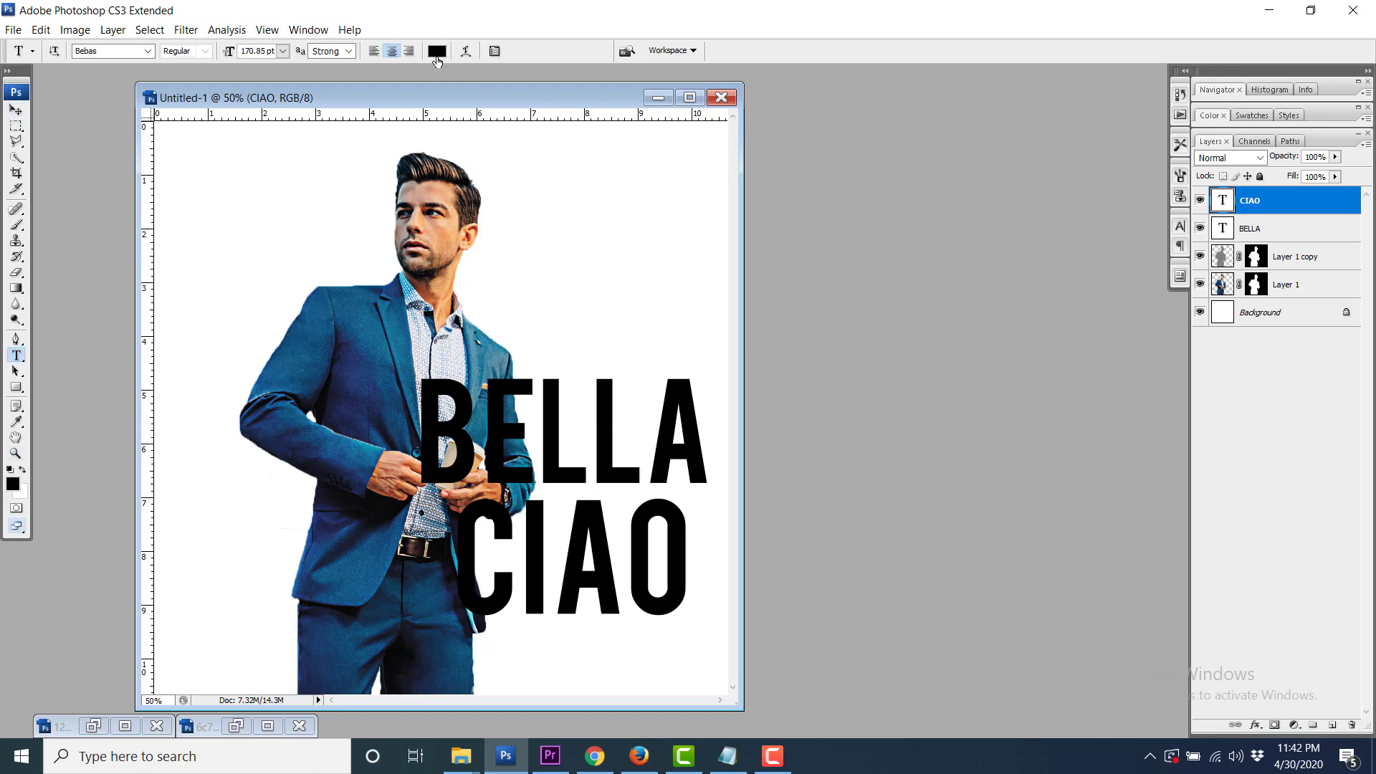
pyautogui.click(436, 51)
pyautogui.moveTo(824, 238); pyautogui.dragTo(789, 209)
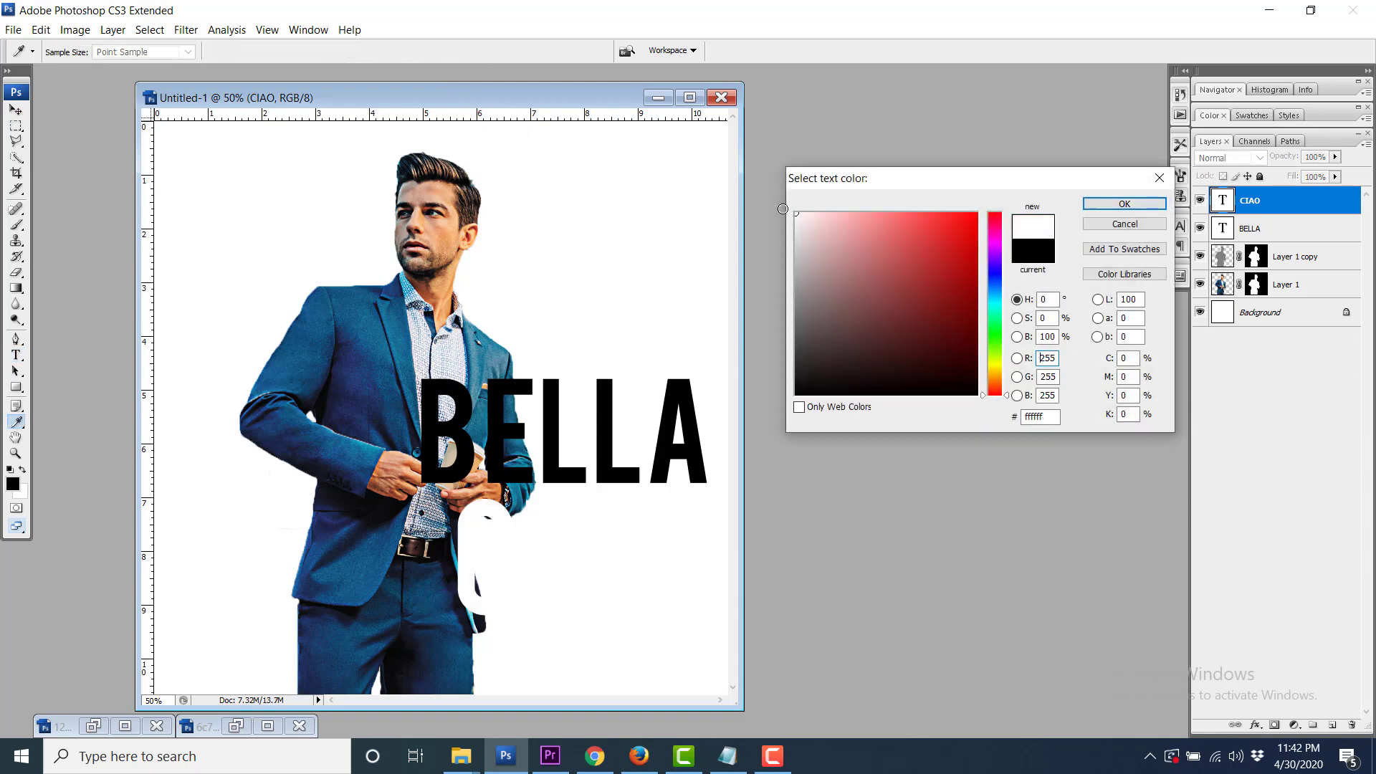
pyautogui.click(1124, 206)
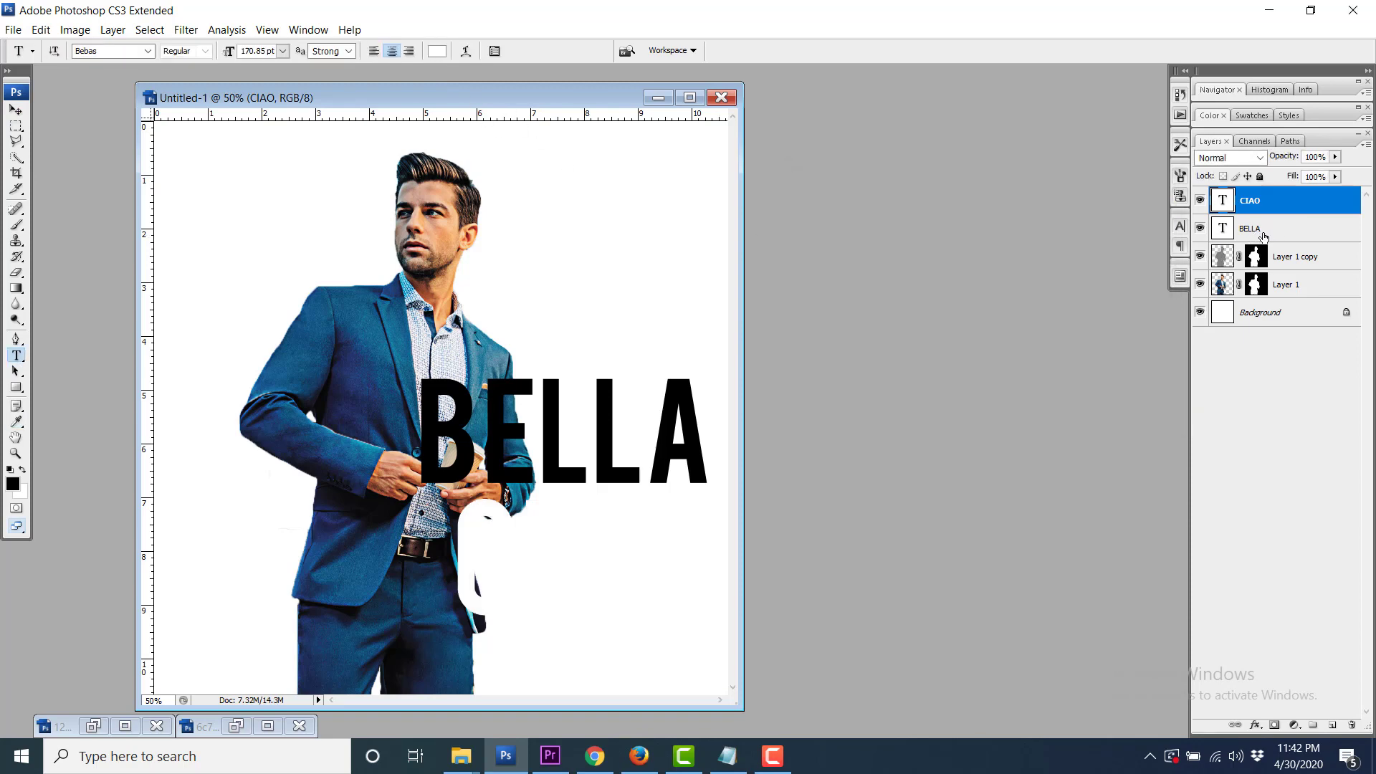
pyautogui.click(1263, 231)
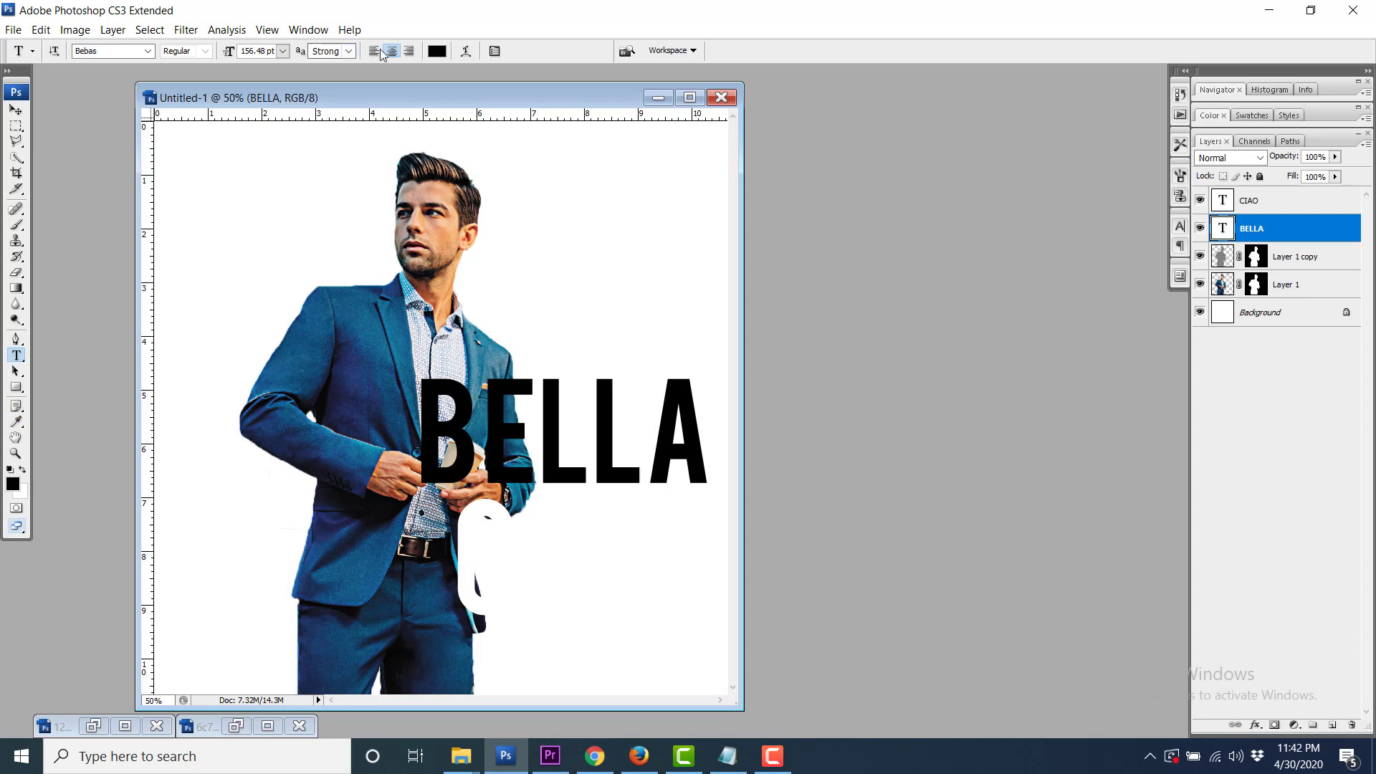
pyautogui.click(437, 51)
pyautogui.write('100')
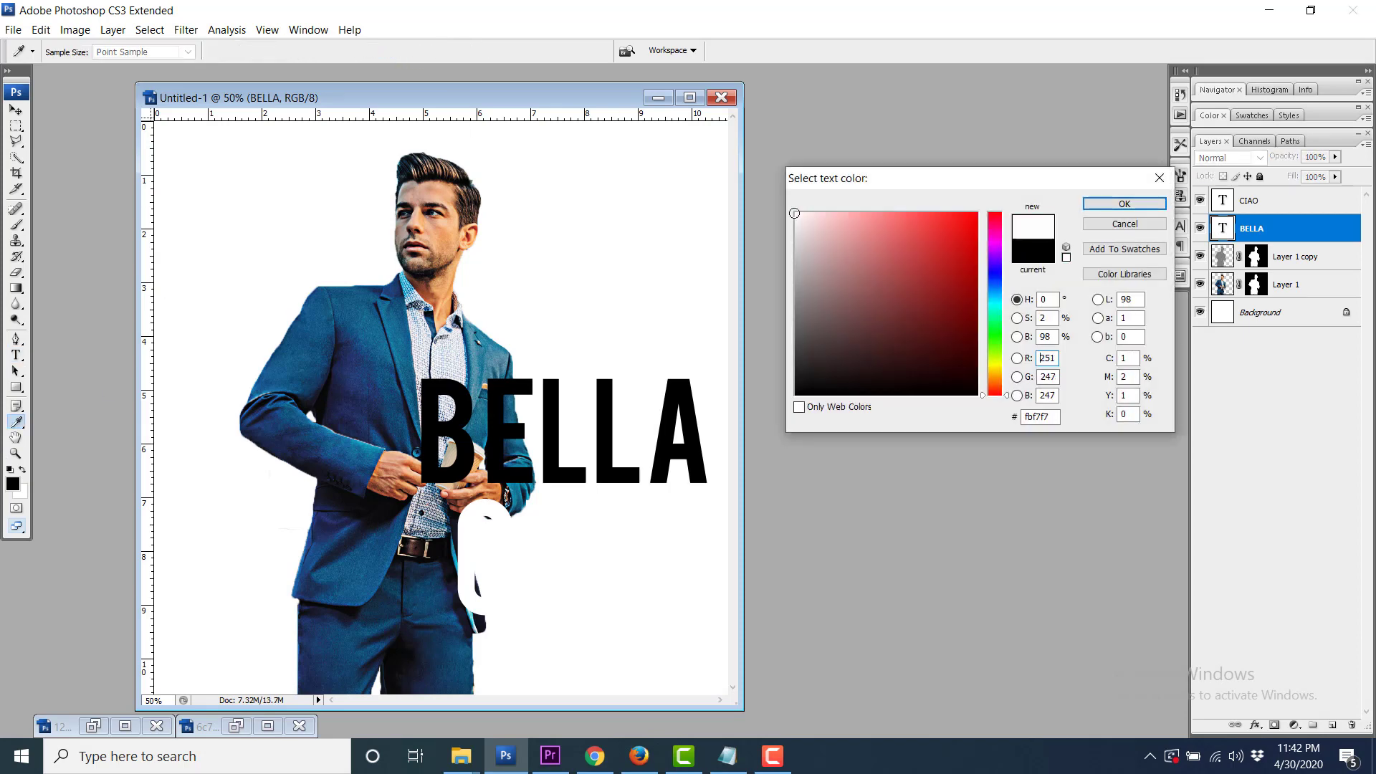
pyautogui.press('Tab')
pyautogui.click(1088, 204)
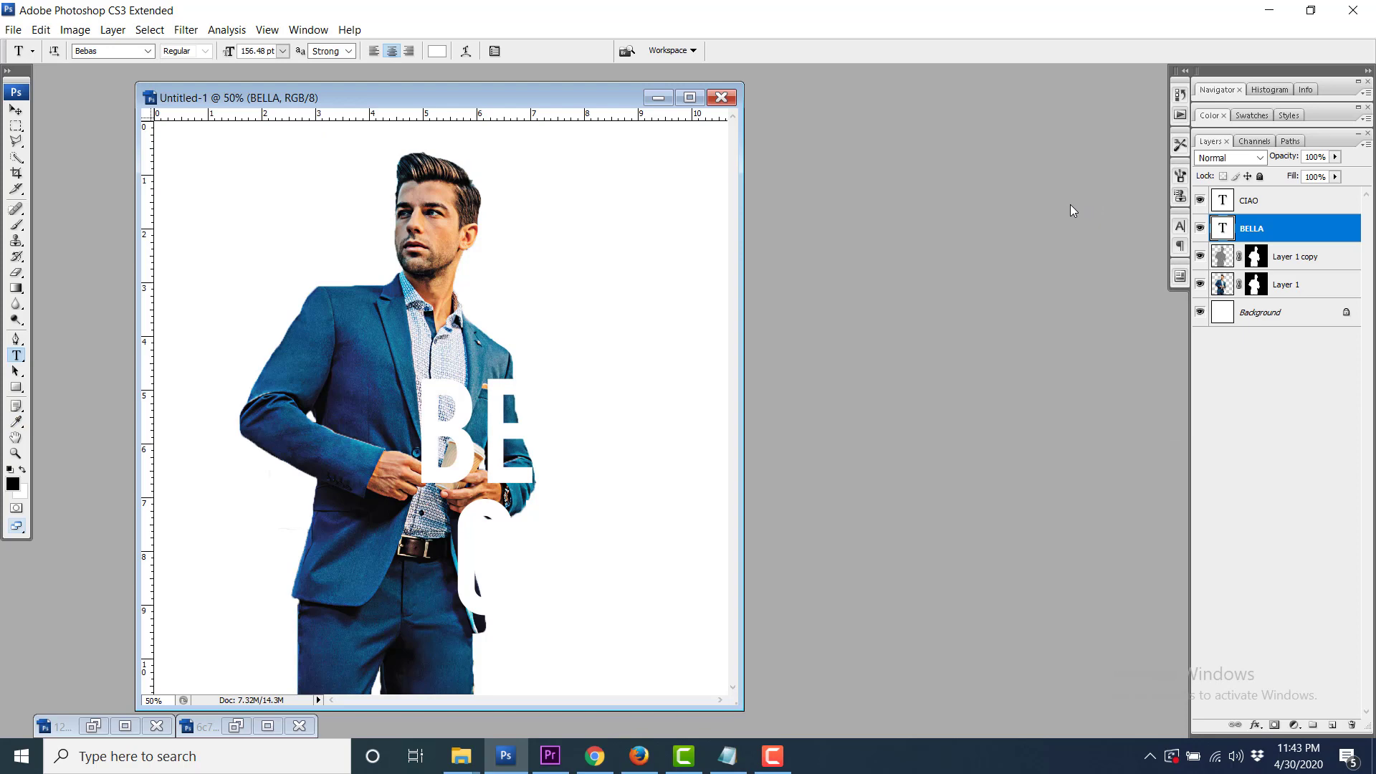
# Select BELLA and CIAO together and start Duplicate Layers on them.
pyautogui.click(1283, 204)
pyautogui.click(1282, 230)
pyautogui.click(1279, 203)
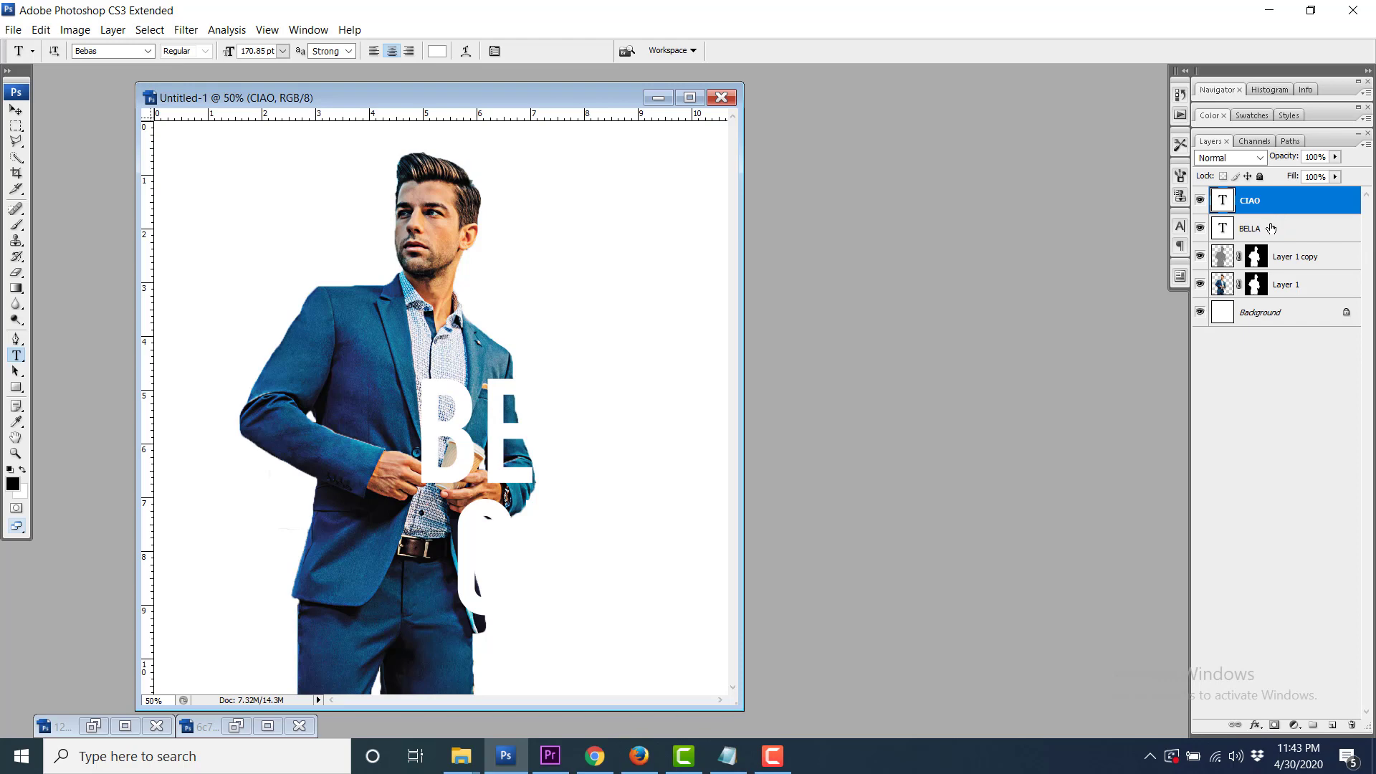
pyautogui.keyDown('shift'); pyautogui.click(1272, 228); pyautogui.keyUp('shift')
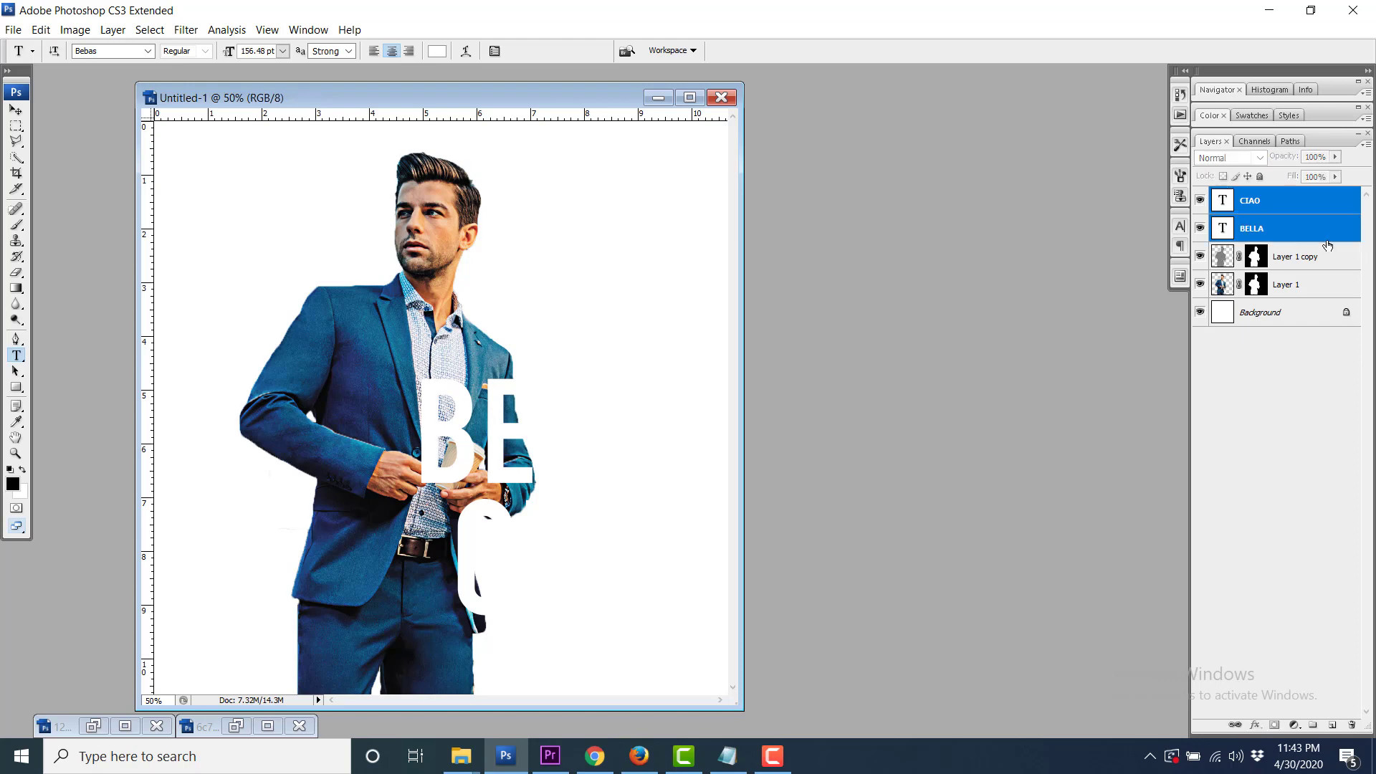
pyautogui.rightClick(1281, 229)
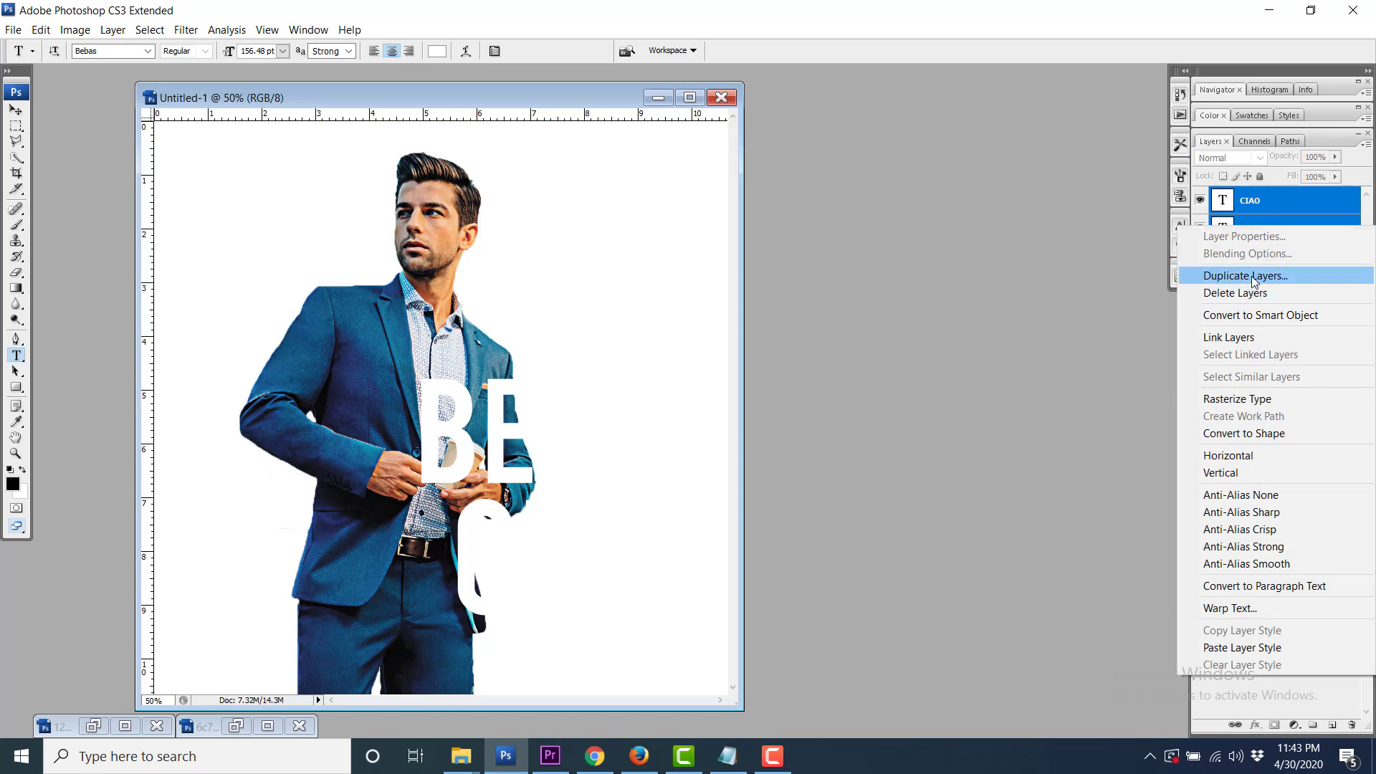
pyautogui.click(1254, 277)
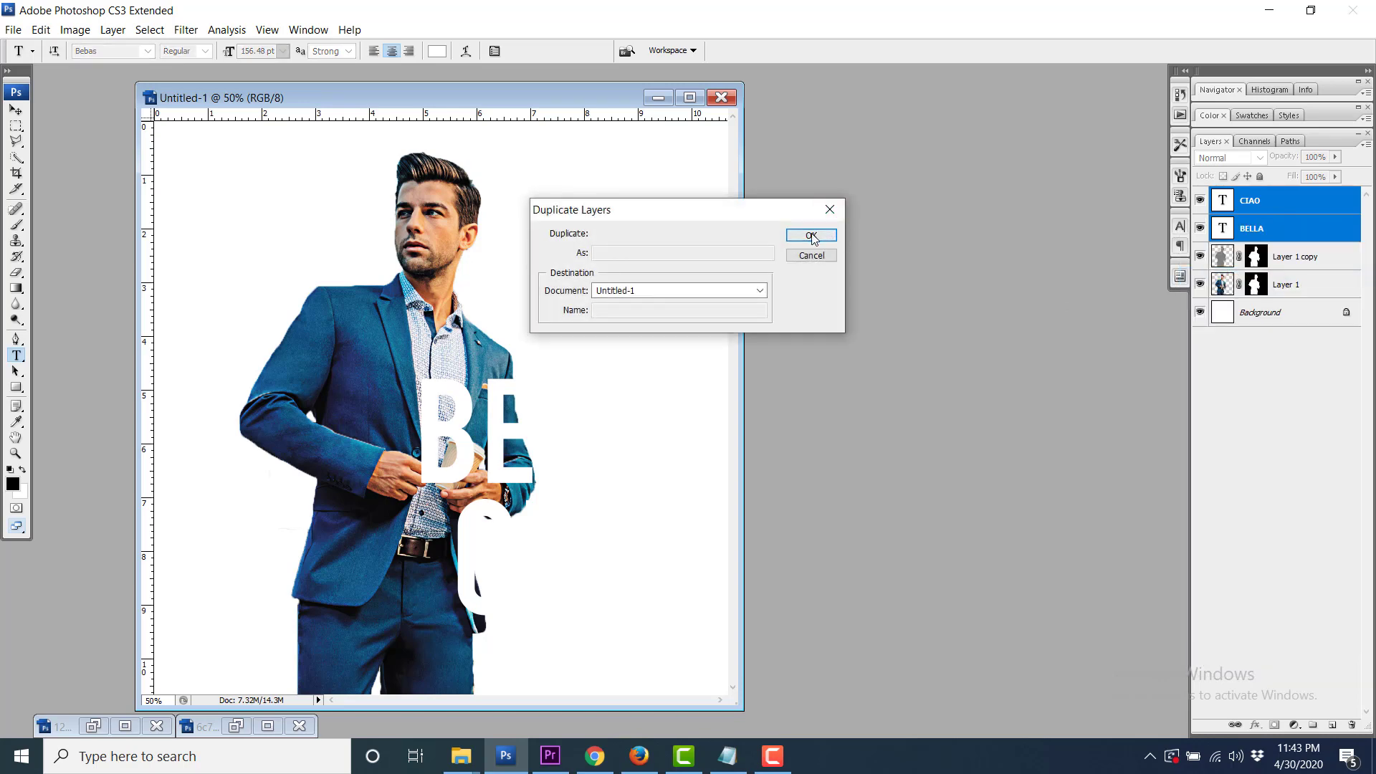
# Confirm the duplicate of both text layers and select the BELLA copy.
pyautogui.click(812, 237)
pyautogui.click(1268, 230)
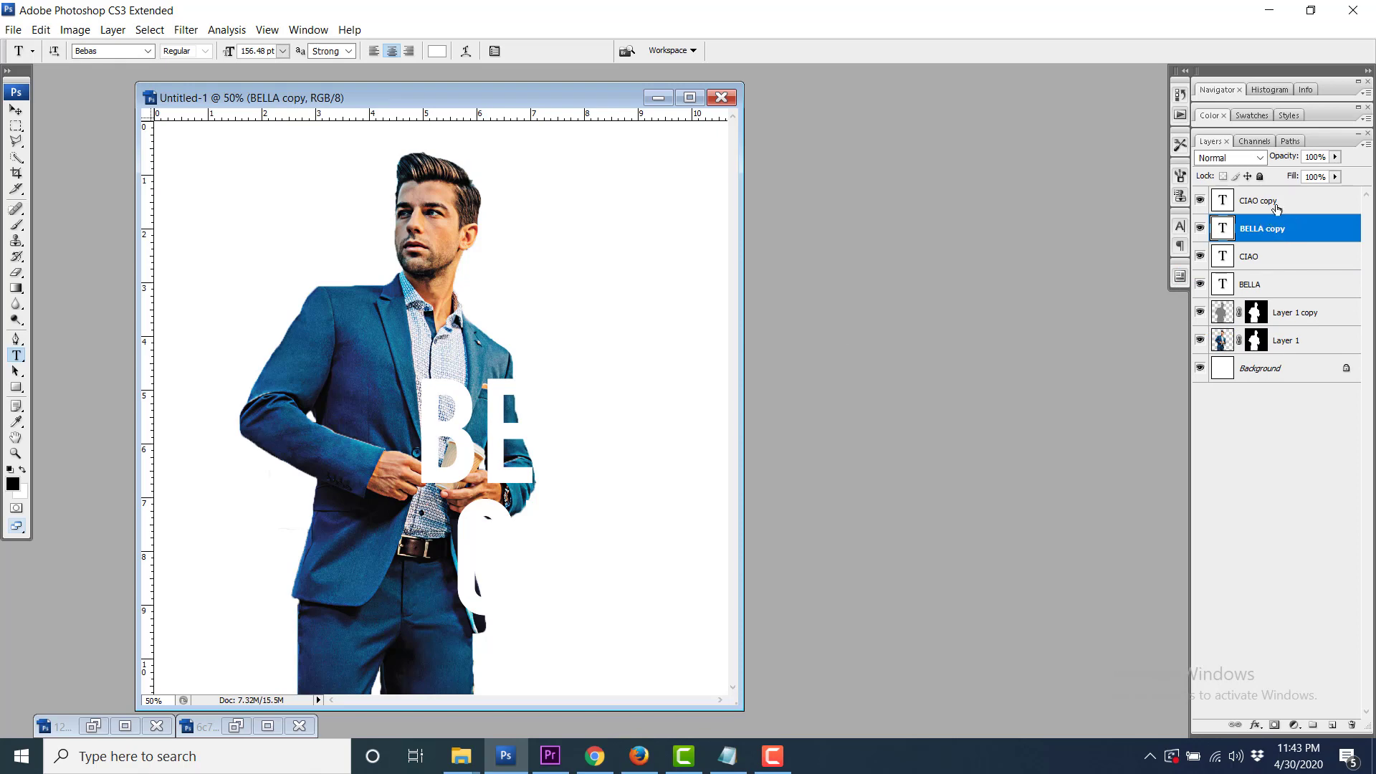
pyautogui.click(1275, 206)
pyautogui.click(1271, 231)
pyautogui.click(1269, 230)
pyautogui.click(1275, 229)
pyautogui.click(1264, 207)
pyautogui.click(1261, 230)
# Recolour the BELLA copy and CIAO copy text black (000000).
pyautogui.click(439, 52)
pyautogui.moveTo(841, 310); pyautogui.dragTo(763, 433)
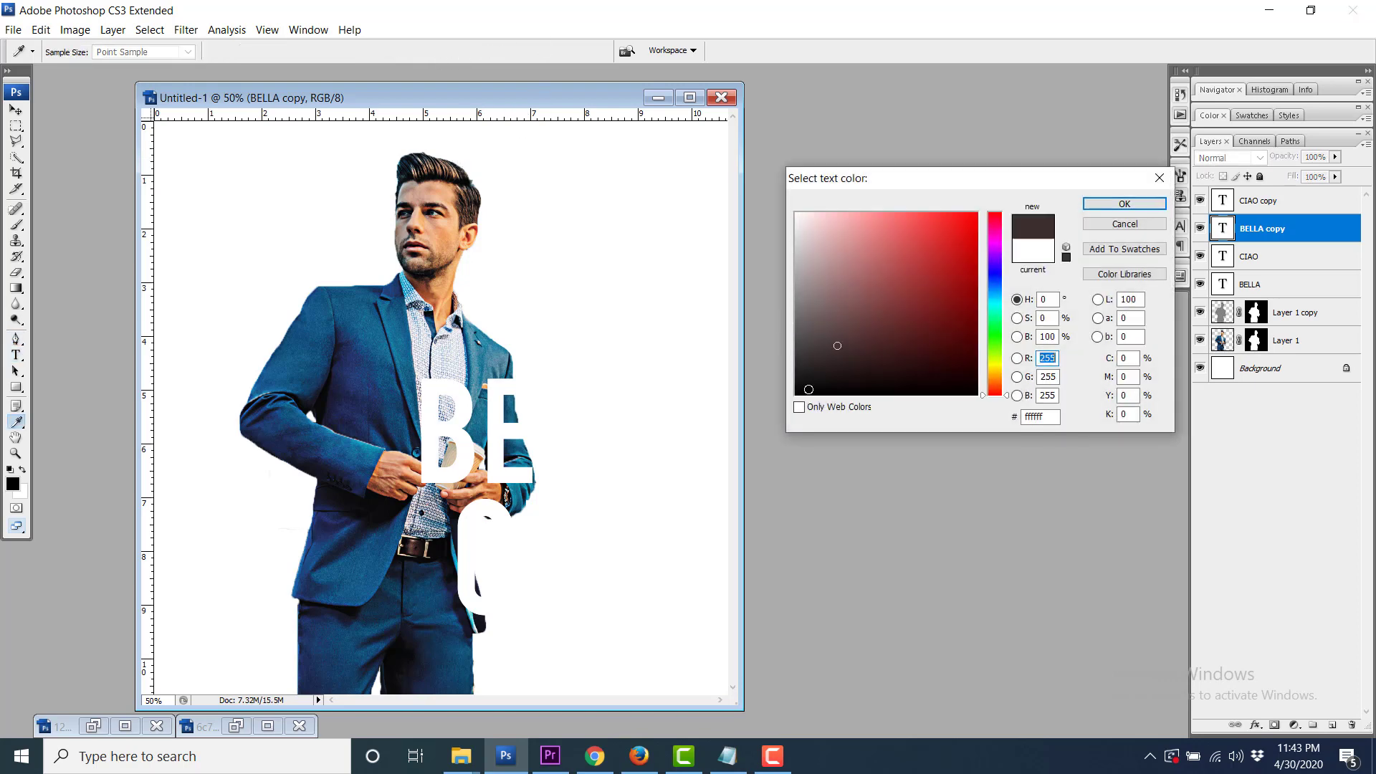
pyautogui.click(1125, 203)
pyautogui.click(1265, 205)
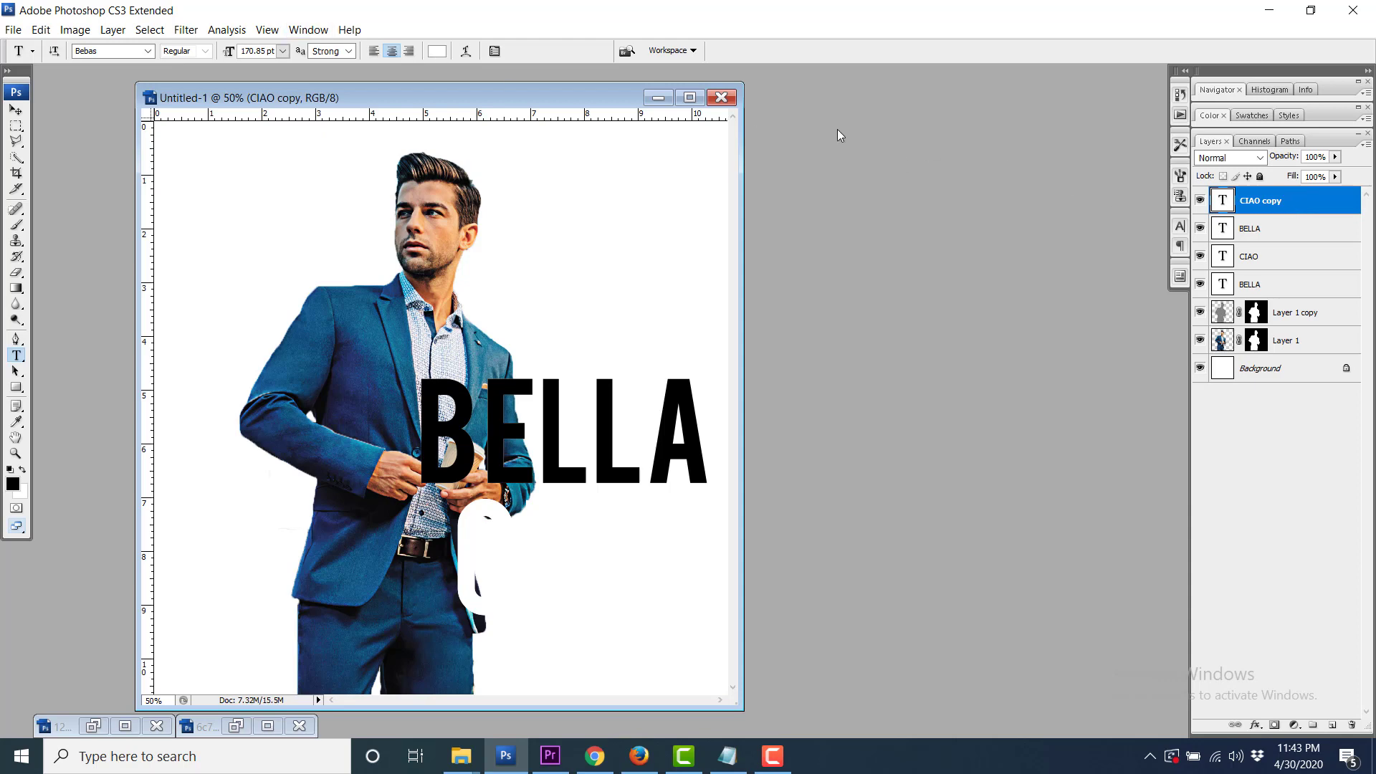
pyautogui.click(441, 56)
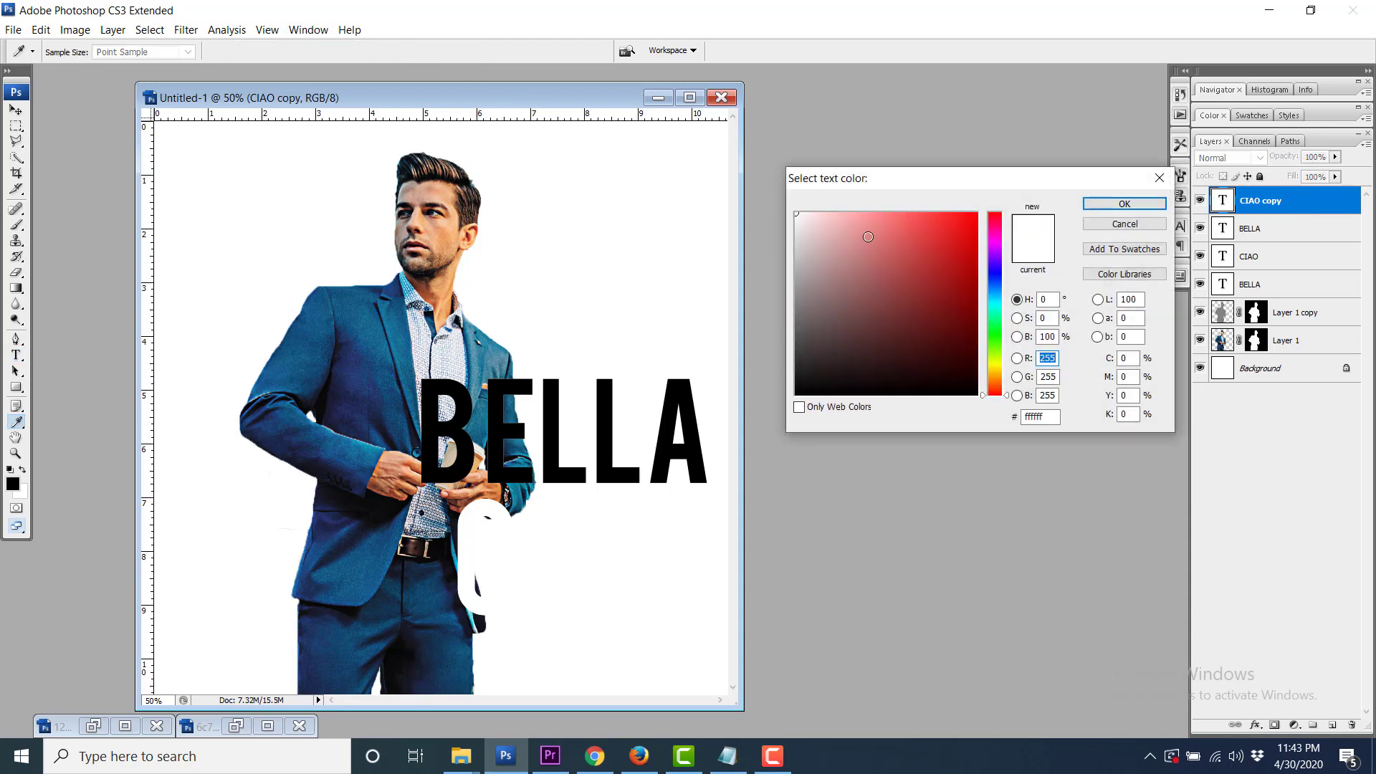
pyautogui.moveTo(837, 301); pyautogui.dragTo(795, 395)
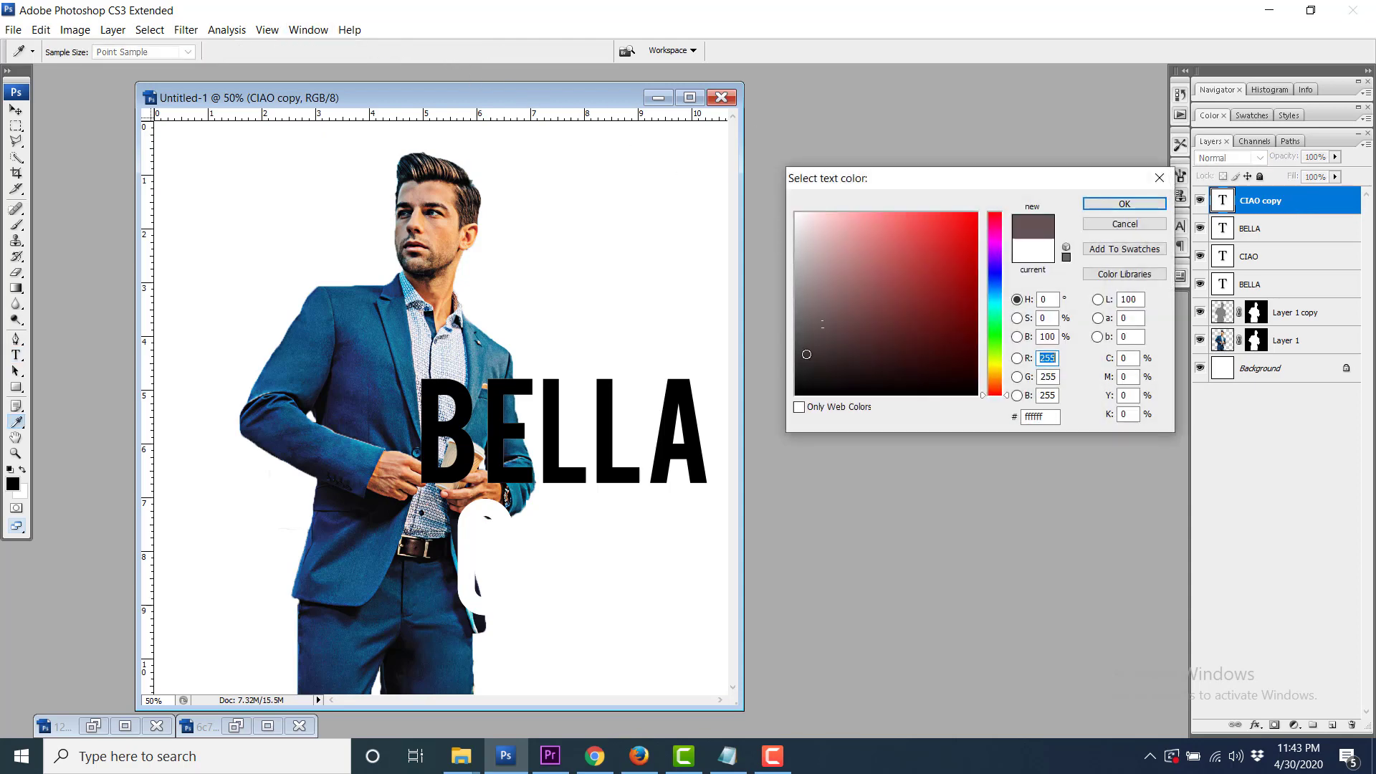
pyautogui.click(1124, 203)
pyautogui.click(1276, 226)
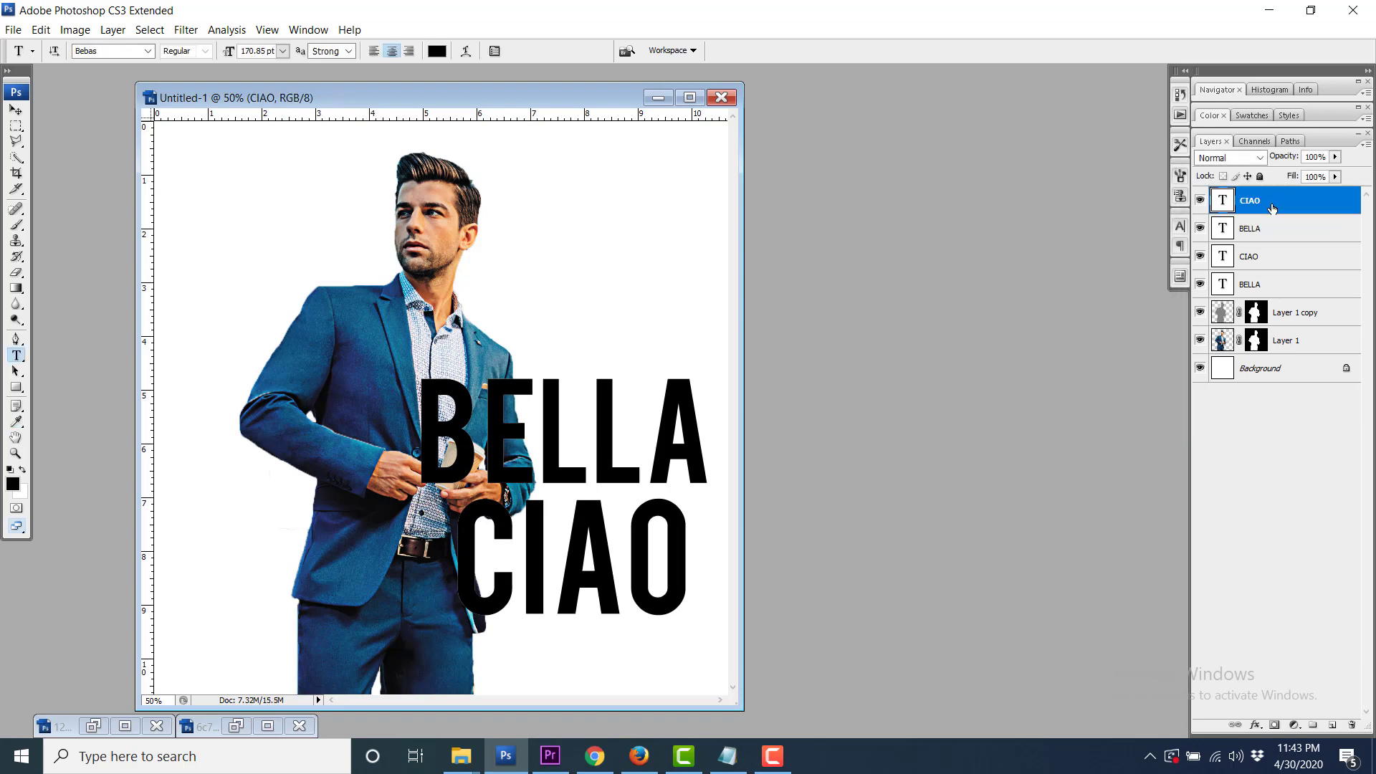
# Select Layer 1 copy and make it a clipping mask on the man layer.
pyautogui.click(1291, 229)
pyautogui.click(1283, 204)
pyautogui.click(1286, 314)
pyautogui.click(1285, 279)
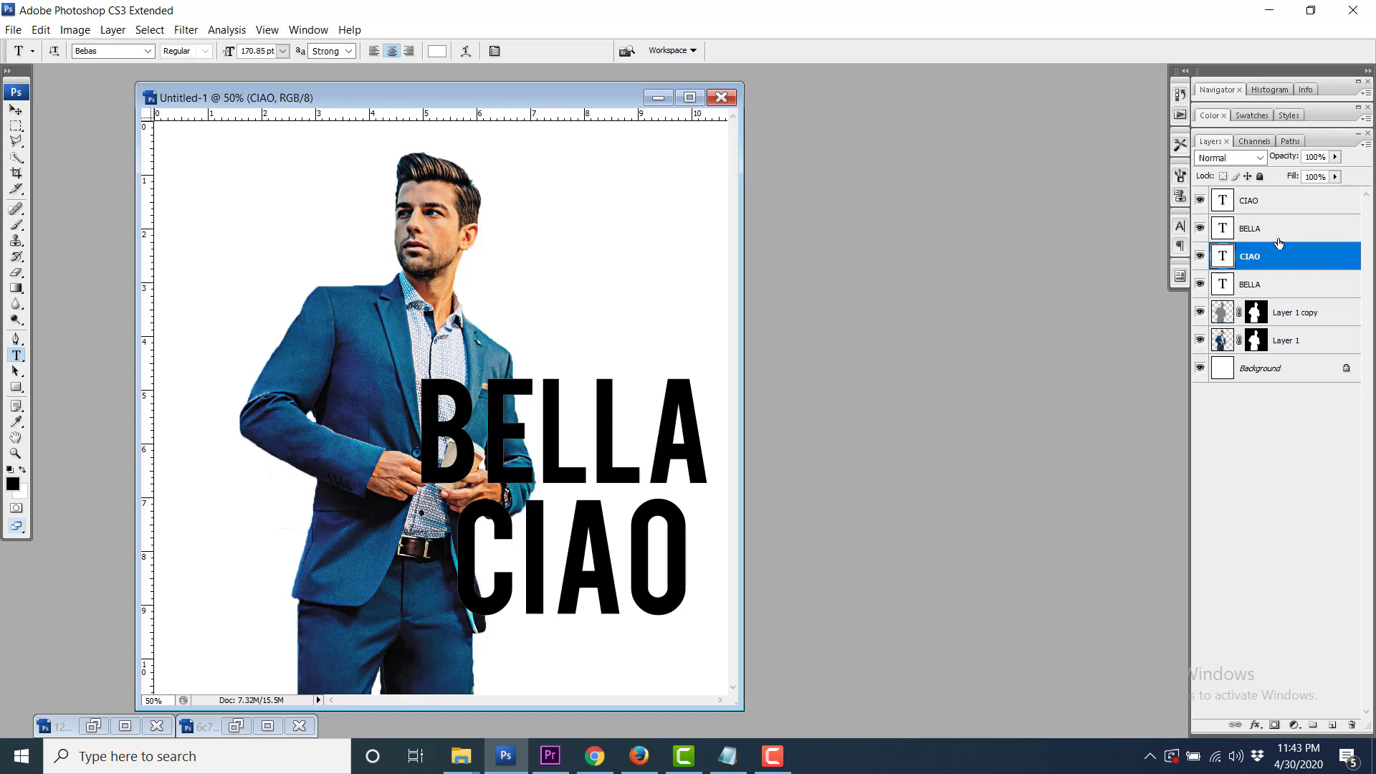
pyautogui.click(1280, 231)
pyautogui.click(1282, 201)
pyautogui.click(1282, 236)
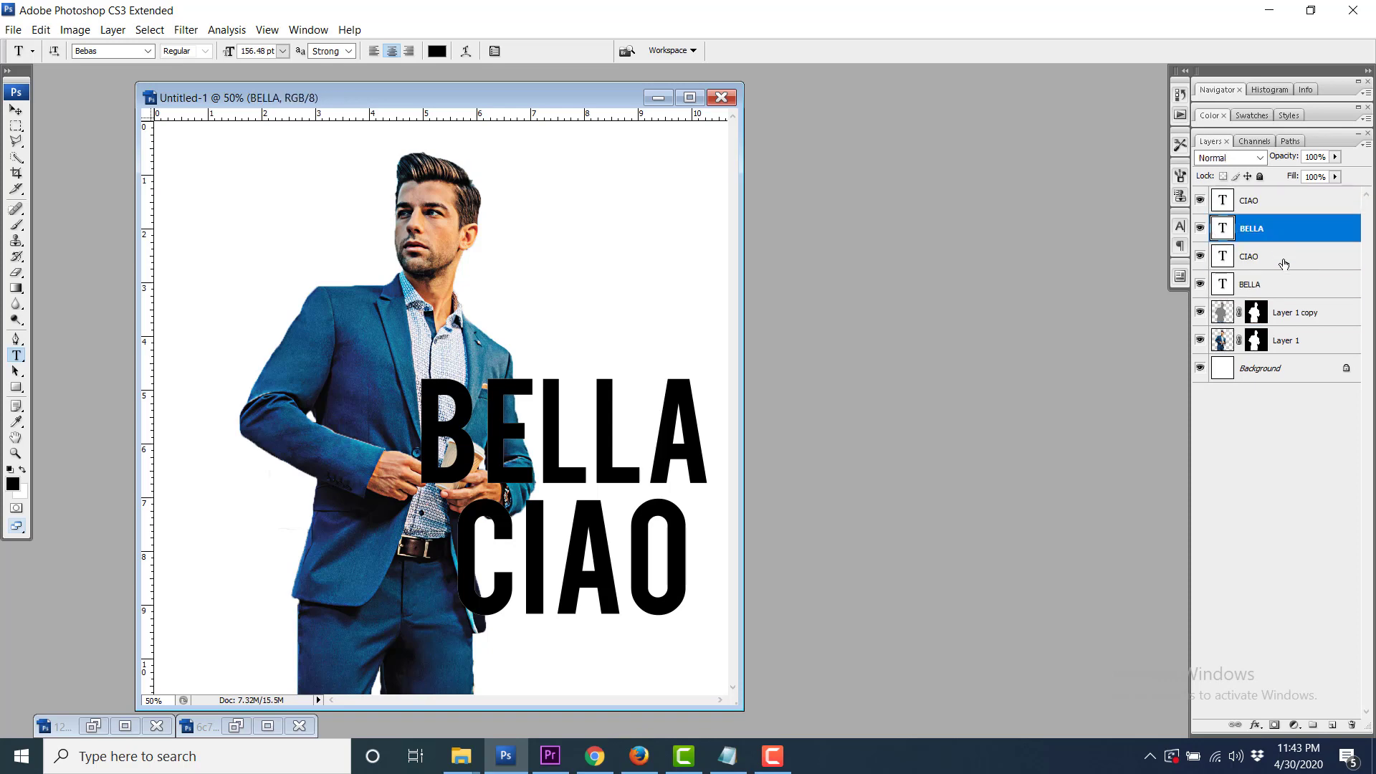
pyautogui.click(1284, 259)
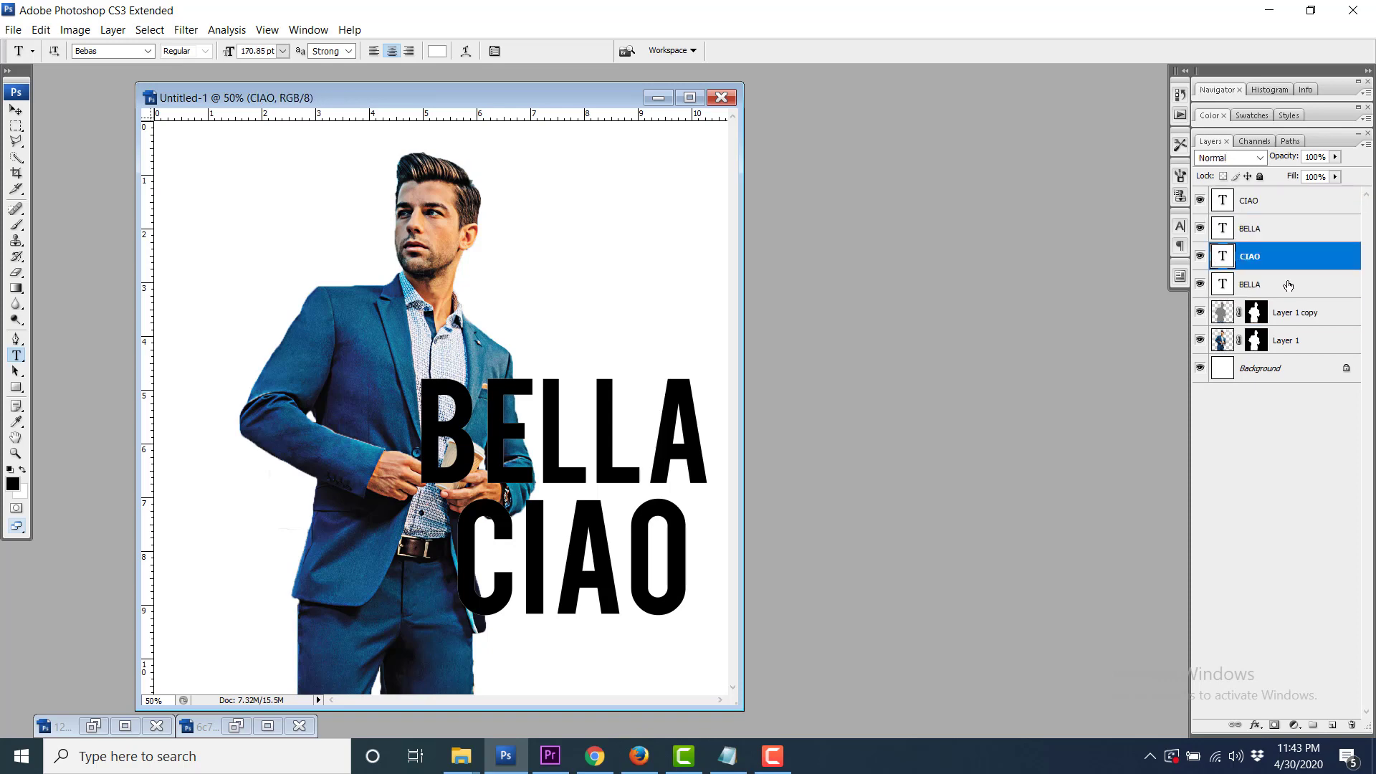
pyautogui.click(1284, 284)
pyautogui.click(1287, 312)
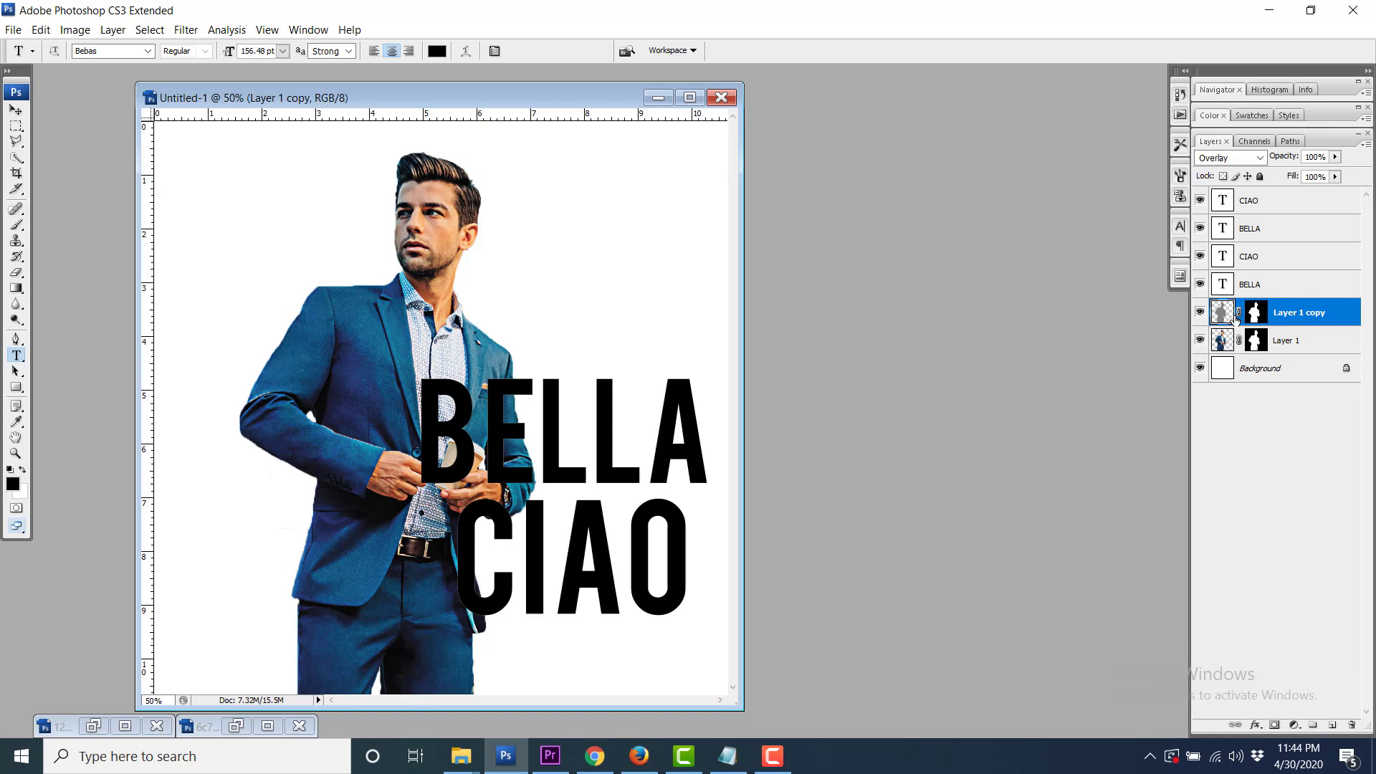
pyautogui.rightClick(1312, 314)
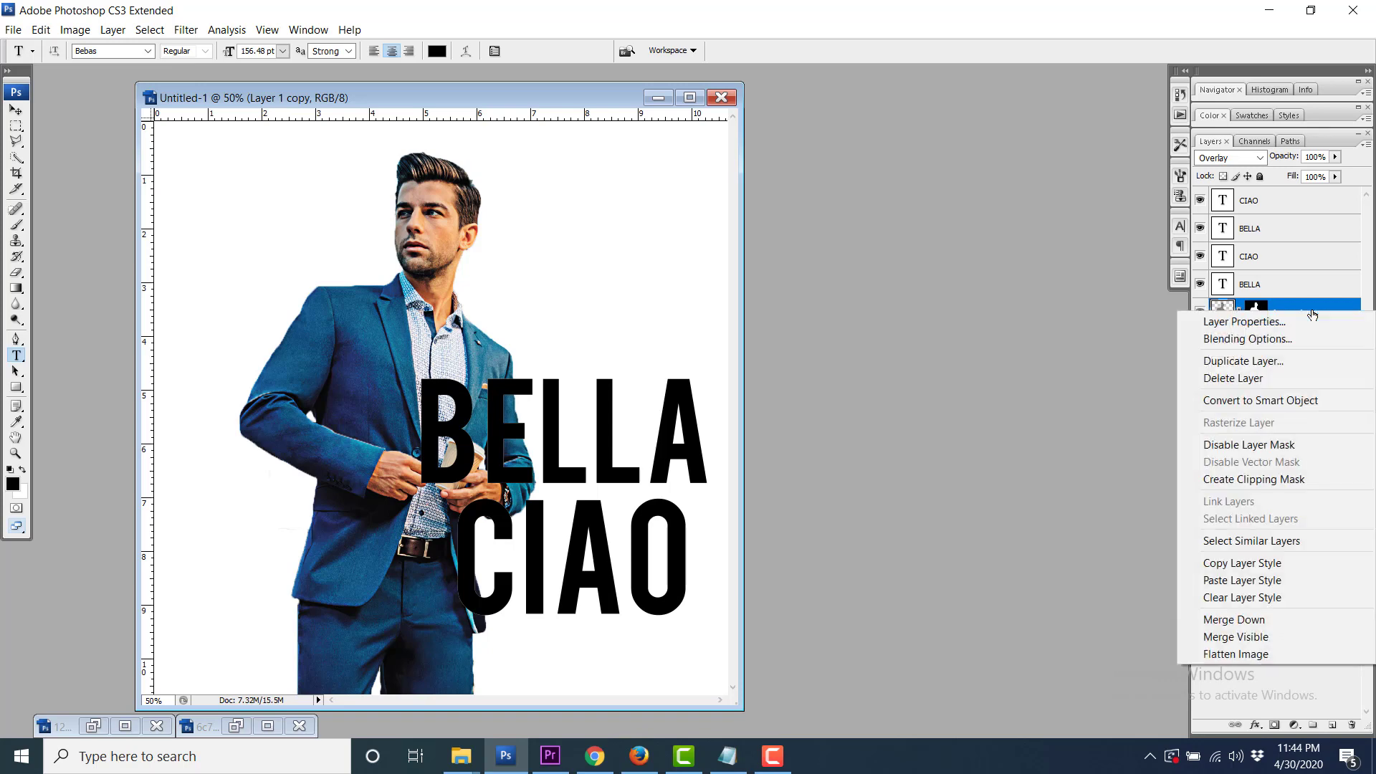
pyautogui.click(1236, 480)
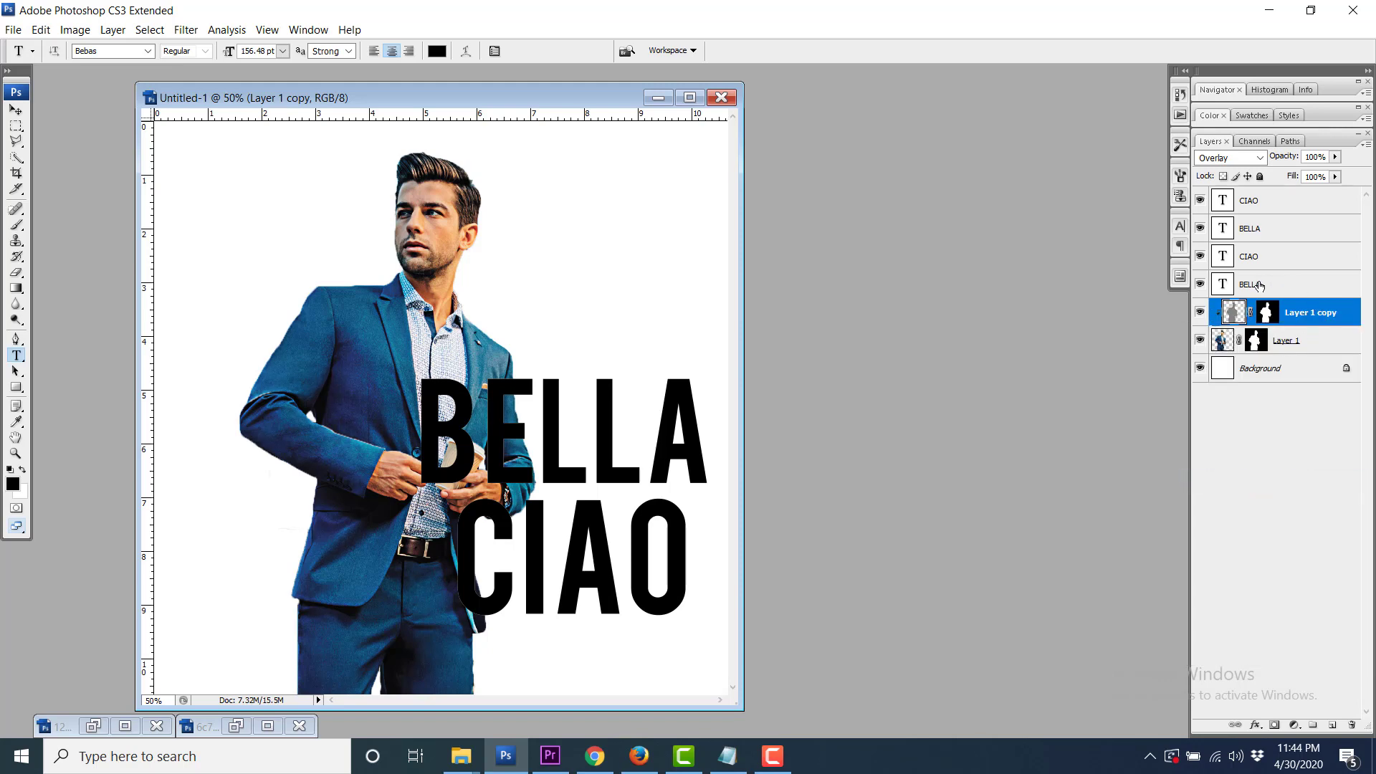
# Check the lower BELLA layer's options and cycle through the text layers.
pyautogui.click(1262, 285)
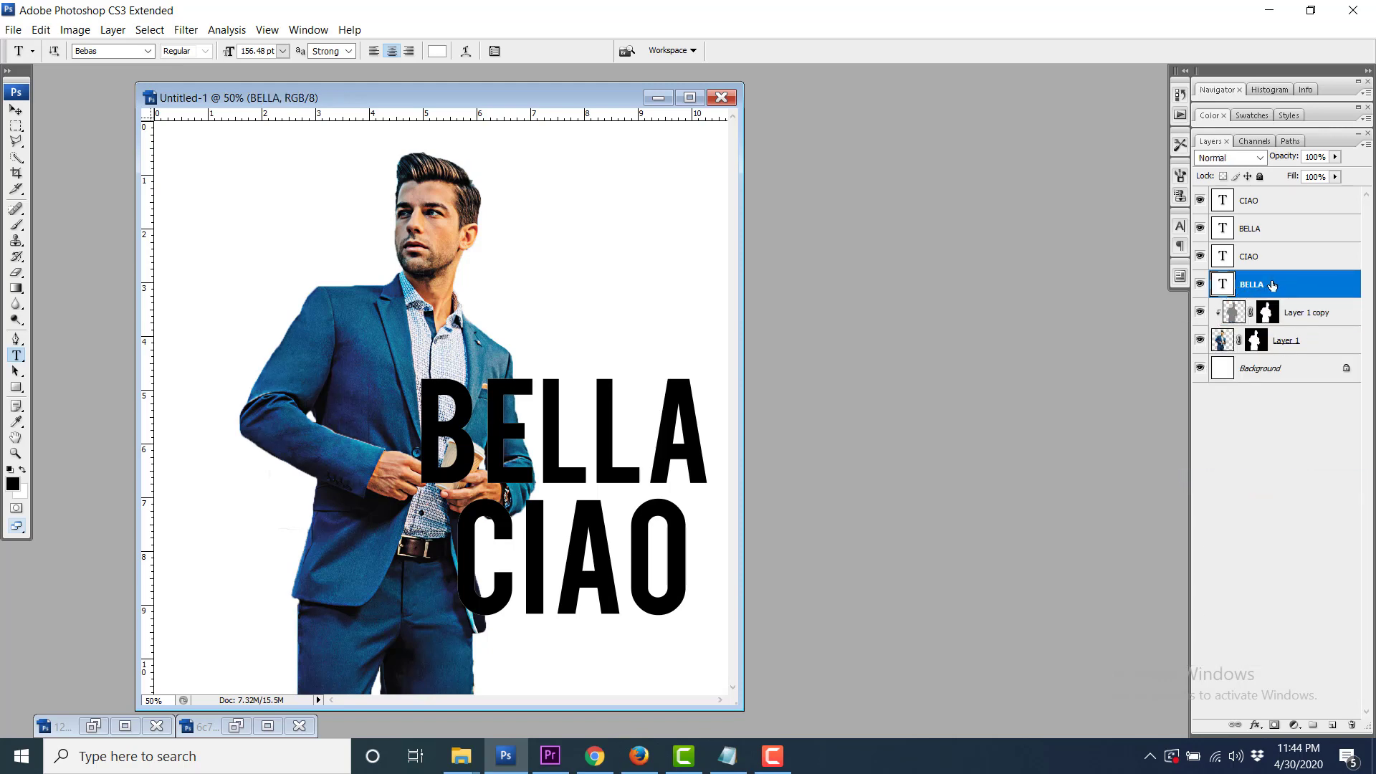
pyautogui.rightClick(1272, 286)
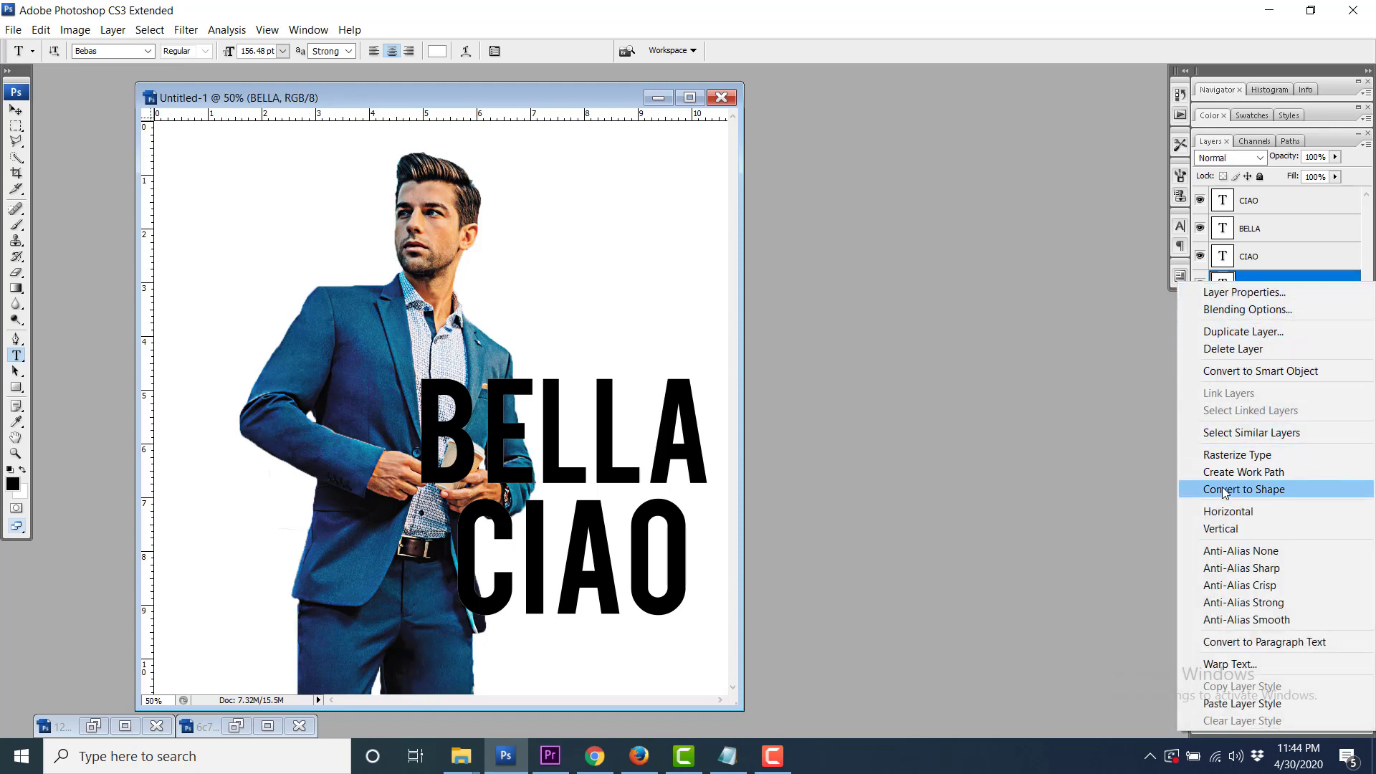
pyautogui.click(1272, 258)
pyautogui.hotkey('alt', '[')
pyautogui.hotkey('alt', ']')
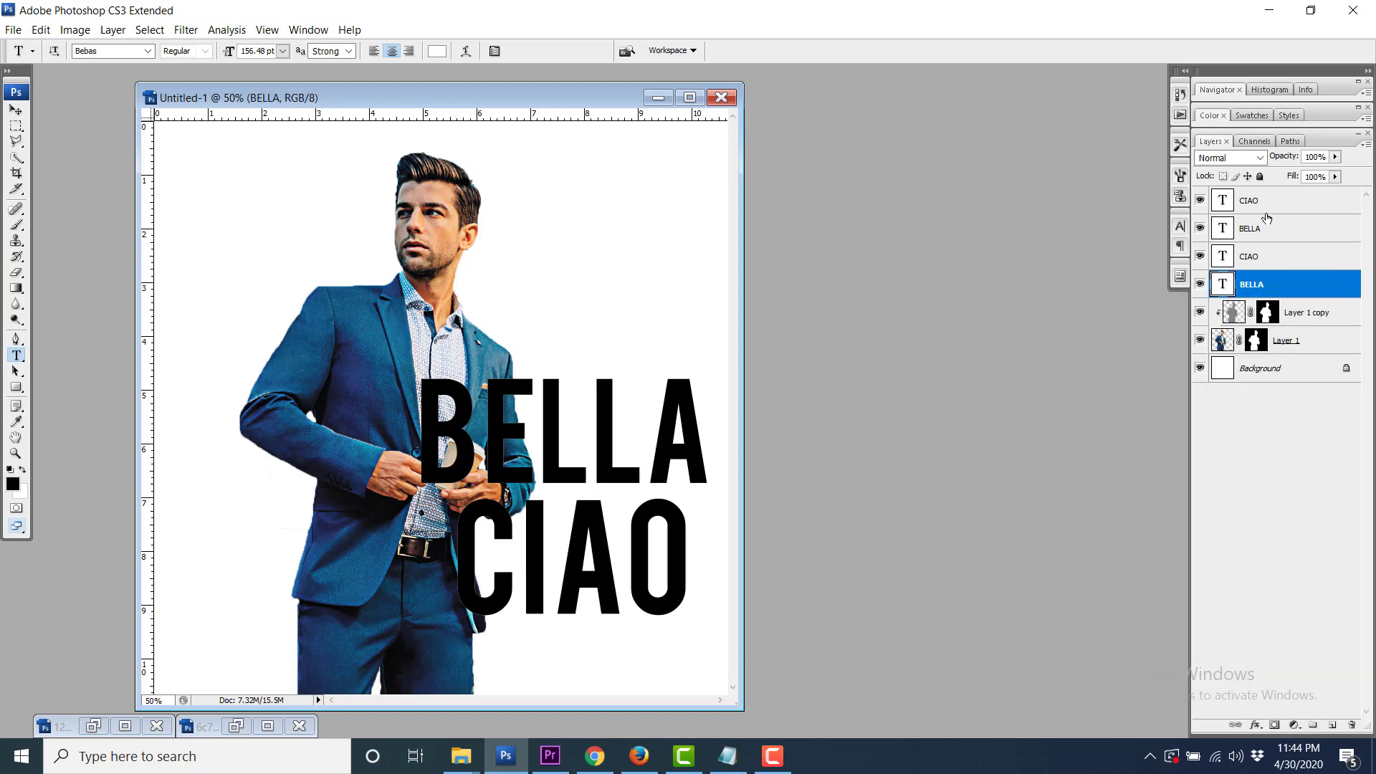
pyautogui.click(1262, 205)
pyautogui.click(1286, 281)
pyautogui.click(1267, 202)
pyautogui.click(1269, 230)
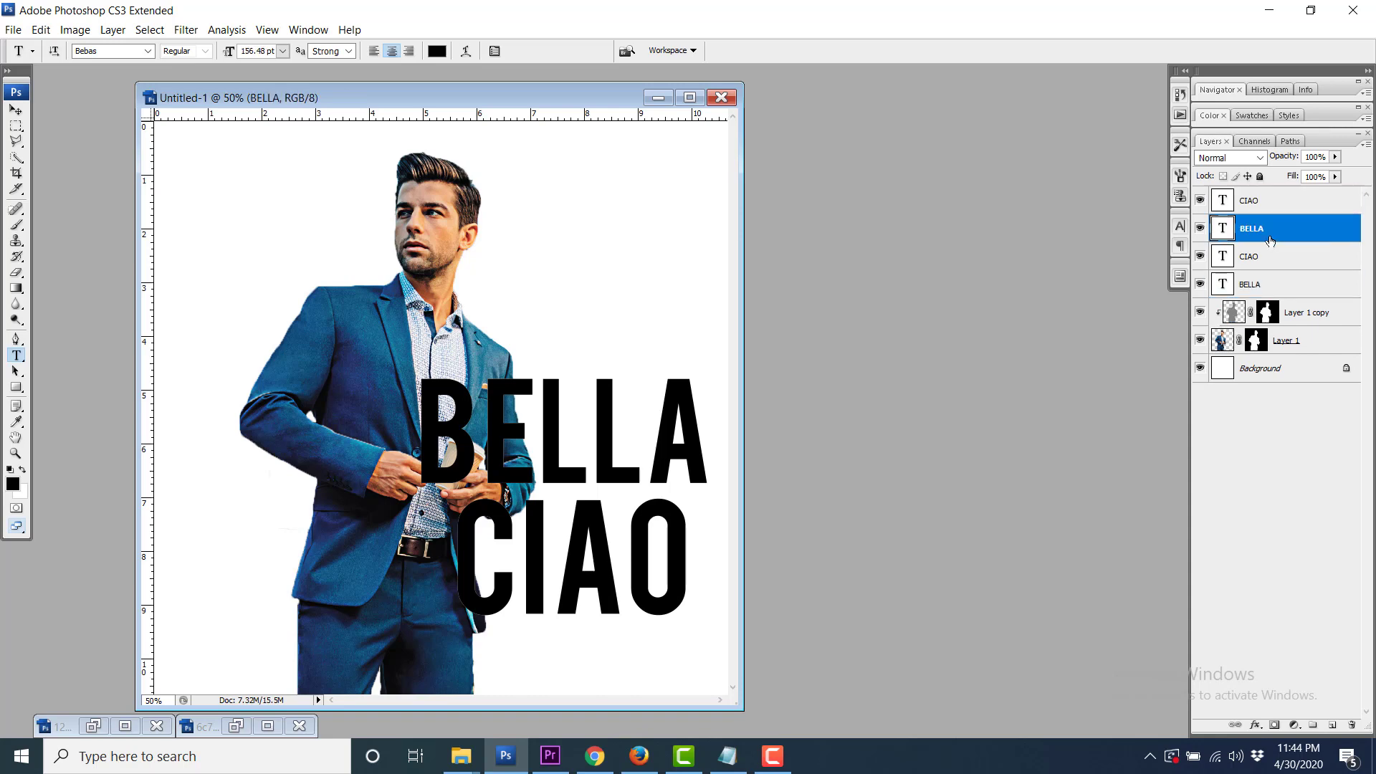
pyautogui.click(1273, 255)
# Select the top CIAO, upper BELLA and lower CIAO text layers together.
pyautogui.click(1273, 282)
pyautogui.click(1273, 254)
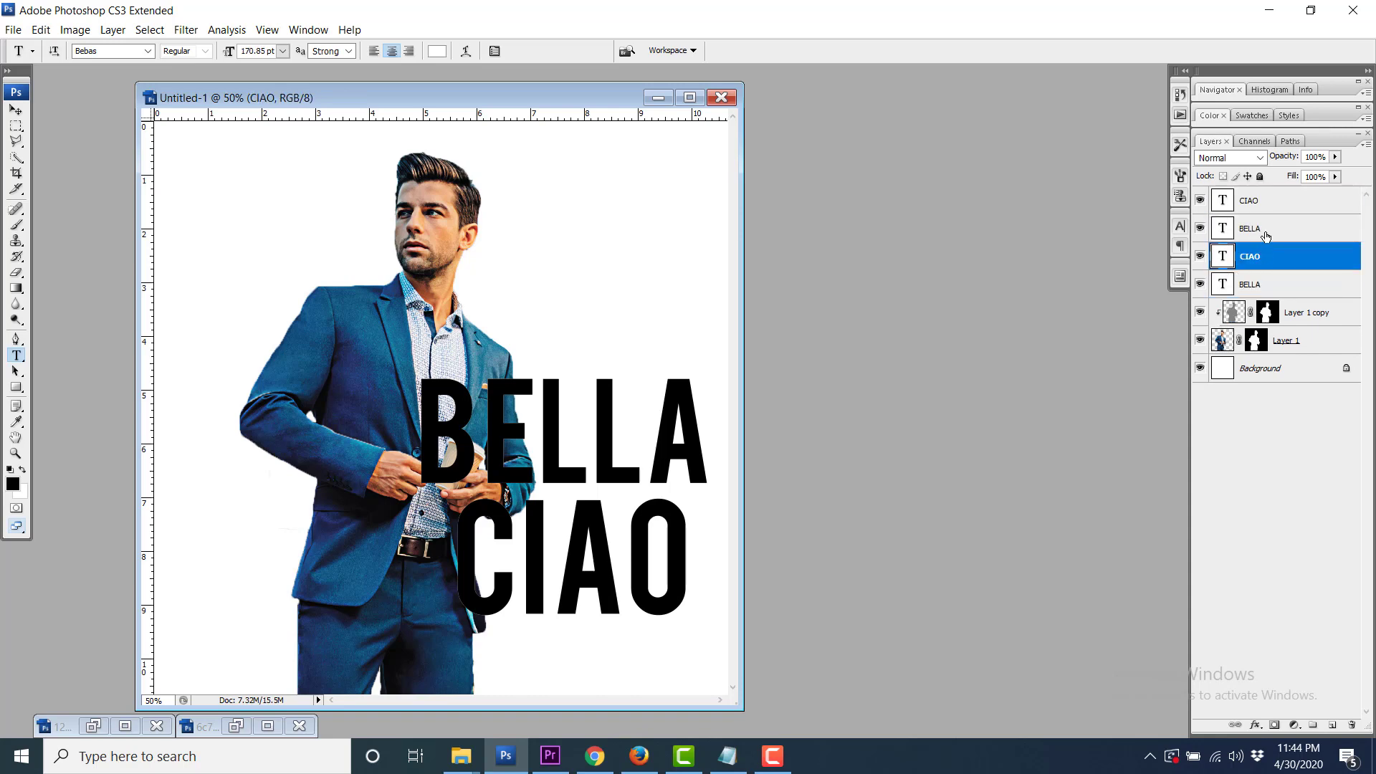
pyautogui.click(1267, 228)
pyautogui.click(1264, 205)
pyautogui.click(1267, 230)
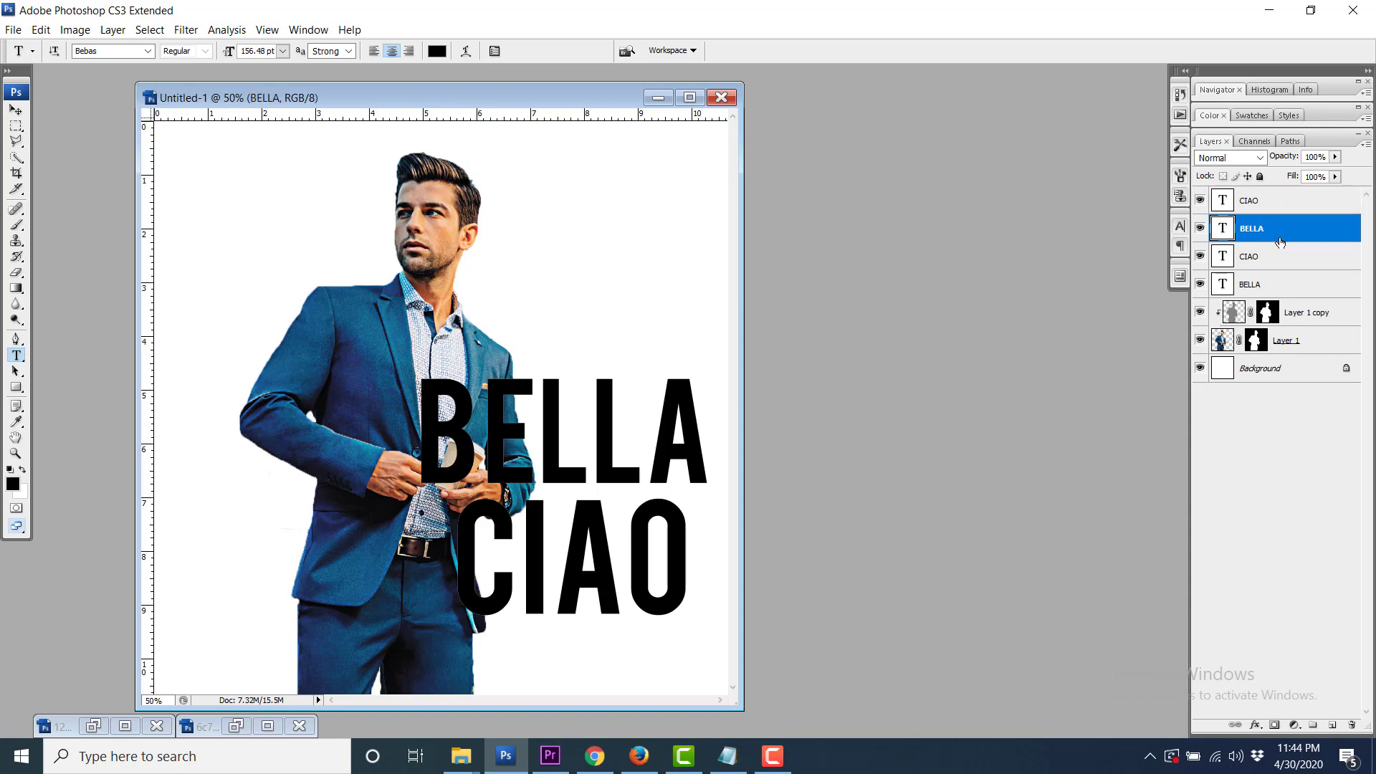
pyautogui.click(1281, 267)
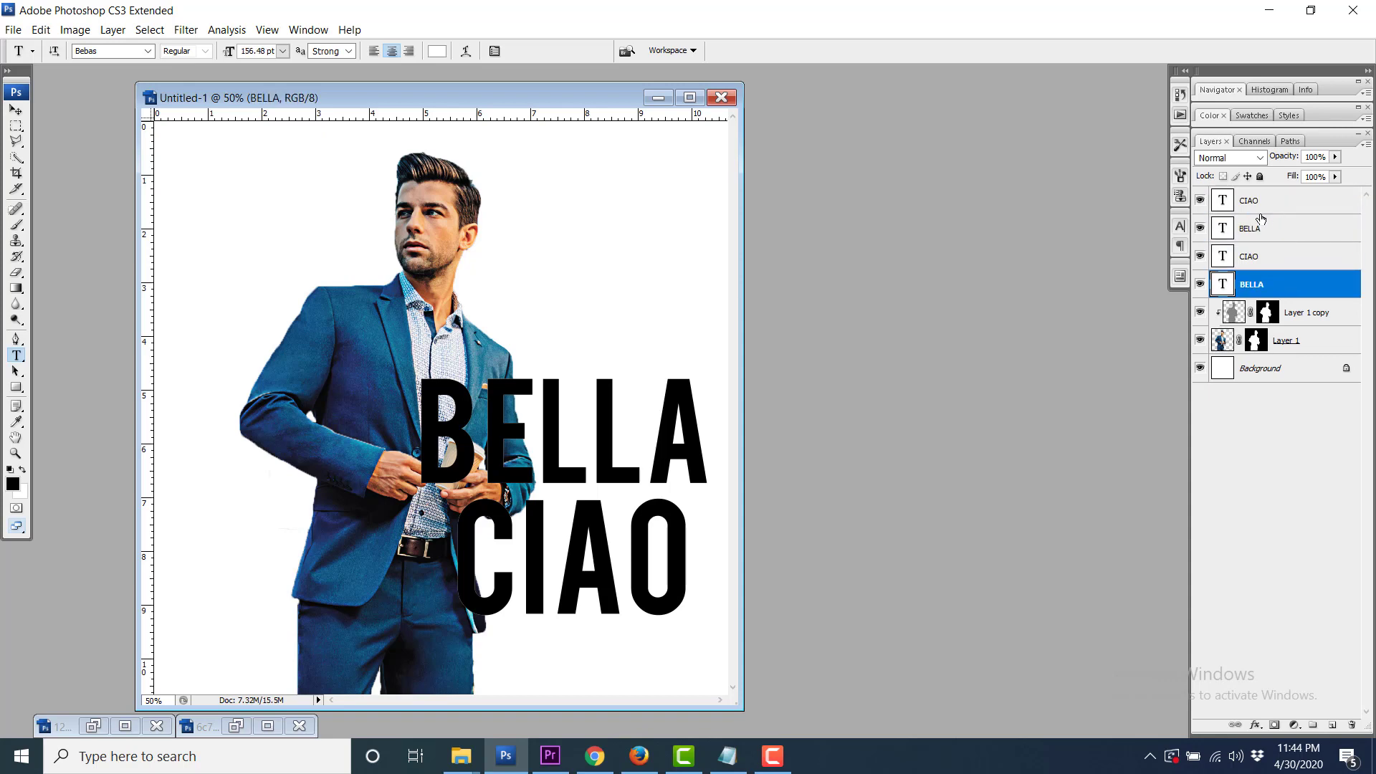
pyautogui.click(1254, 206)
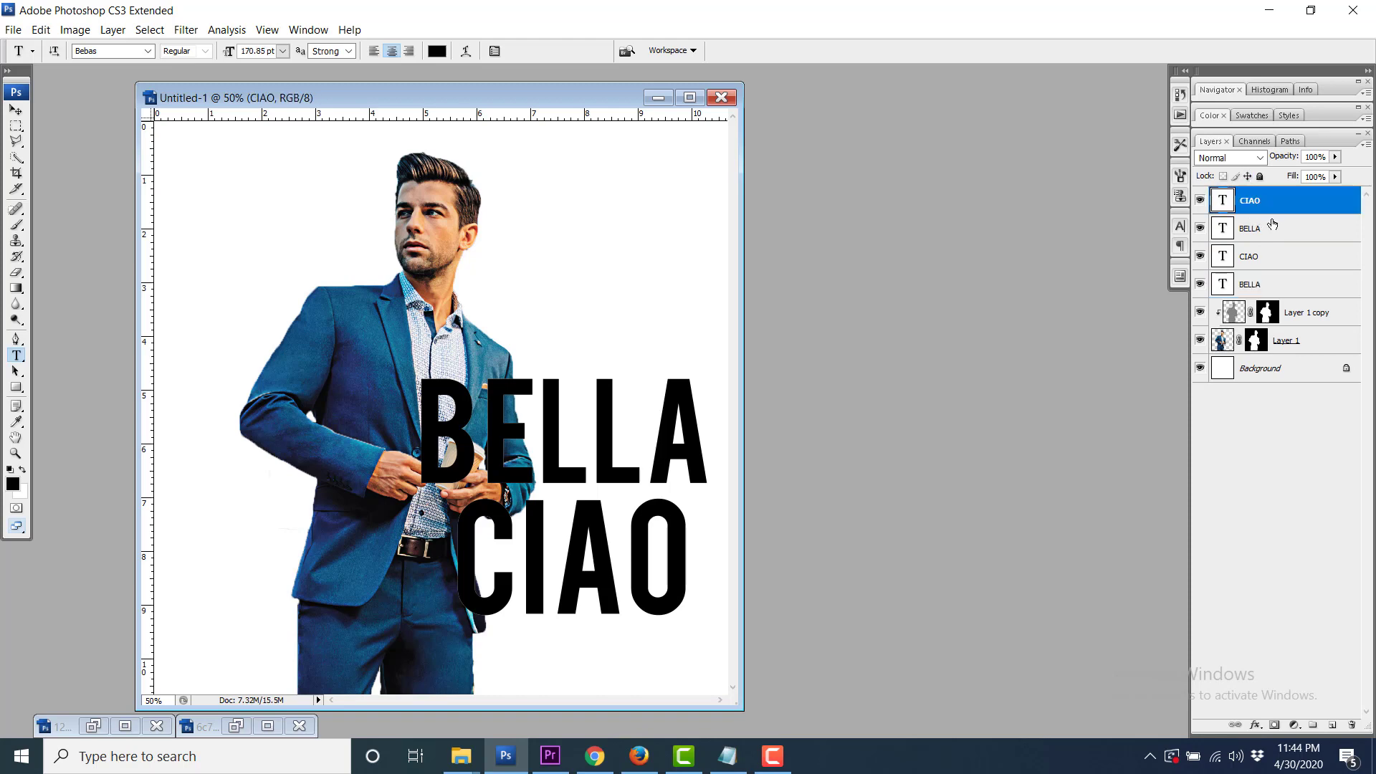
pyautogui.keyDown('shift'); pyautogui.click(1261, 232); pyautogui.keyUp('shift')
pyautogui.keyDown('shift'); pyautogui.click(1260, 264); pyautogui.keyUp('shift')
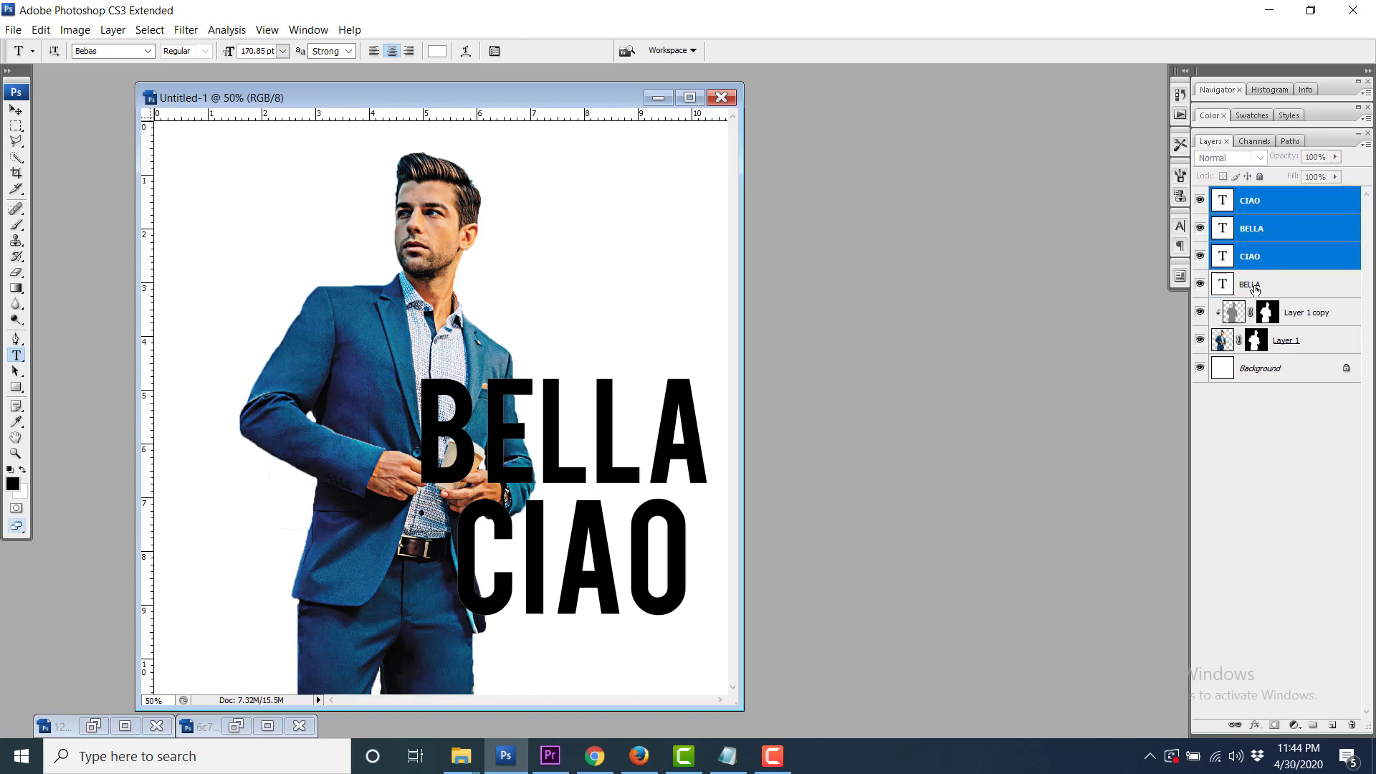
# Add lower BELLA to the selection and rasterize all four text layers.
pyautogui.keyDown('shift'); pyautogui.click(1256, 289); pyautogui.keyUp('shift')
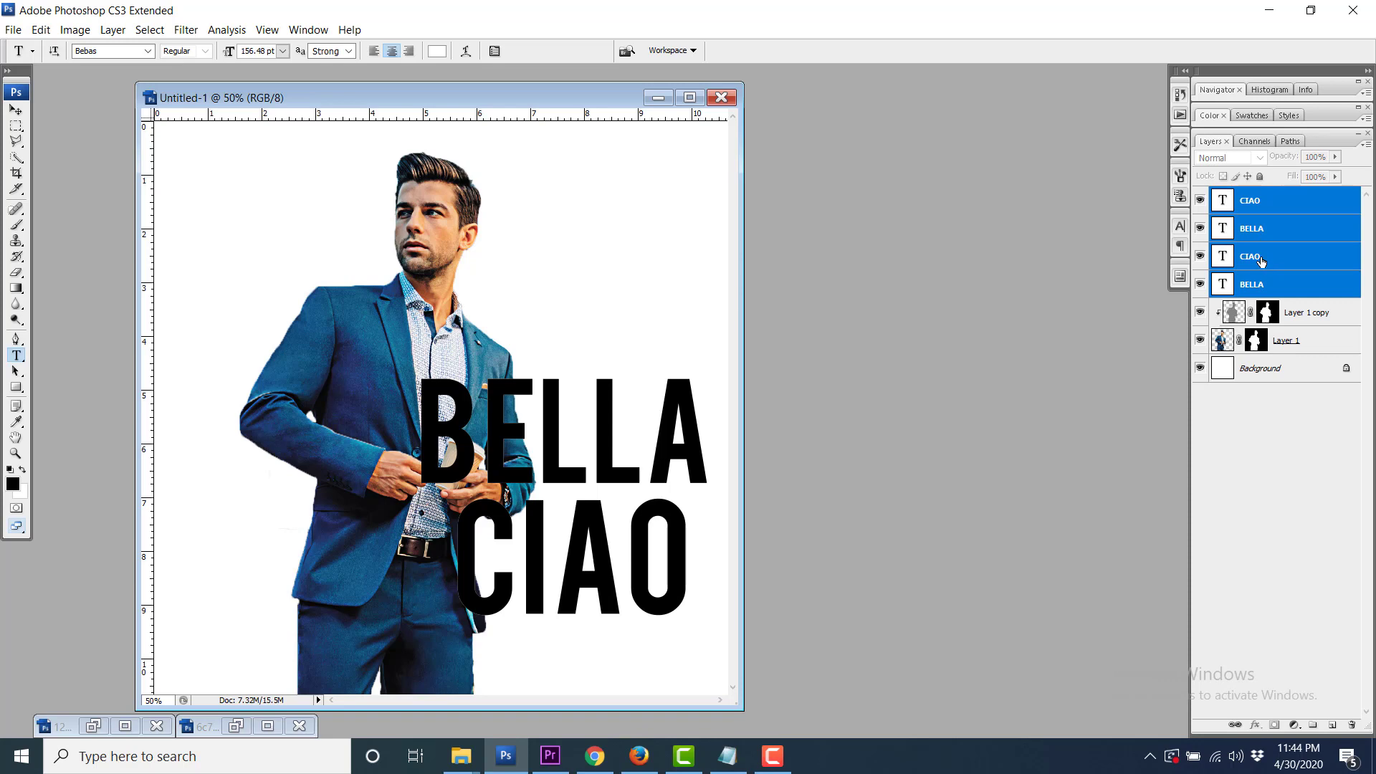
pyautogui.rightClick(1273, 260)
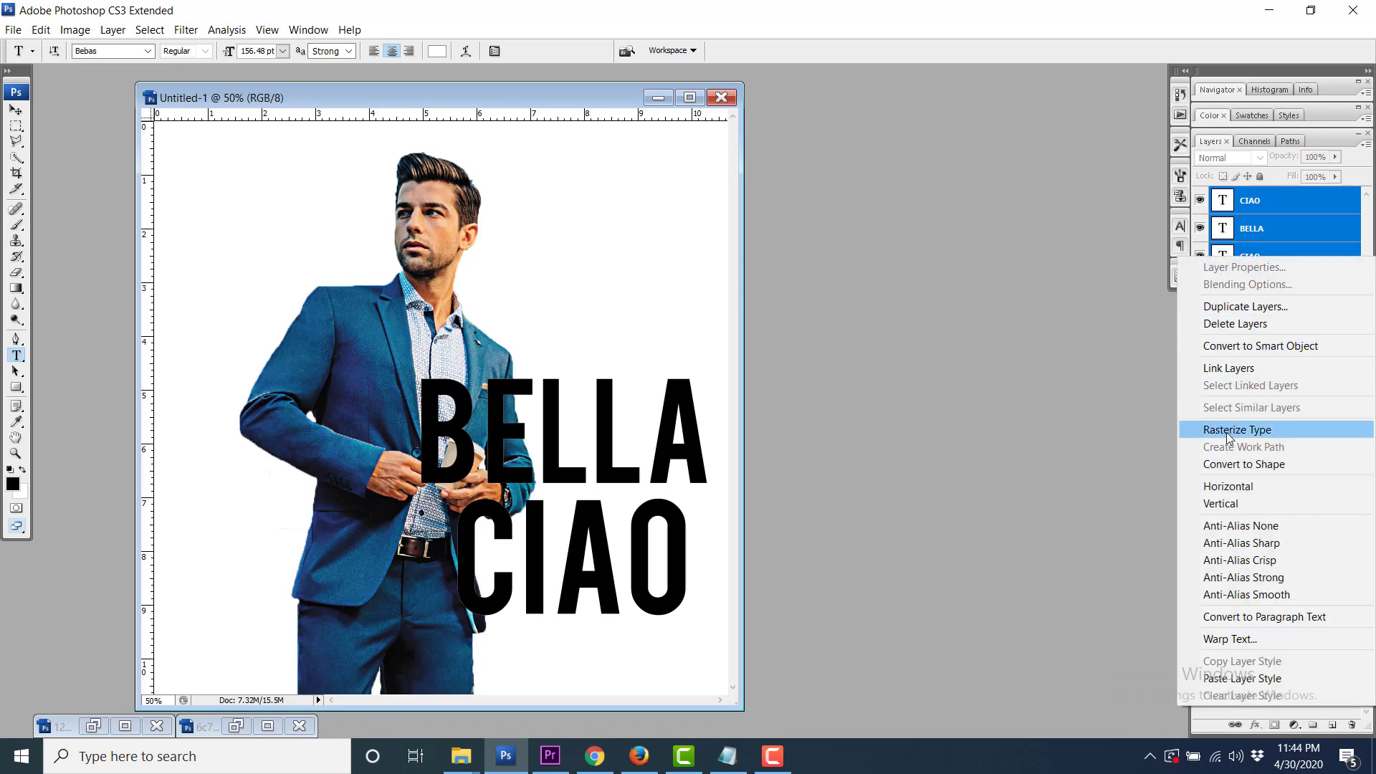
pyautogui.click(1265, 430)
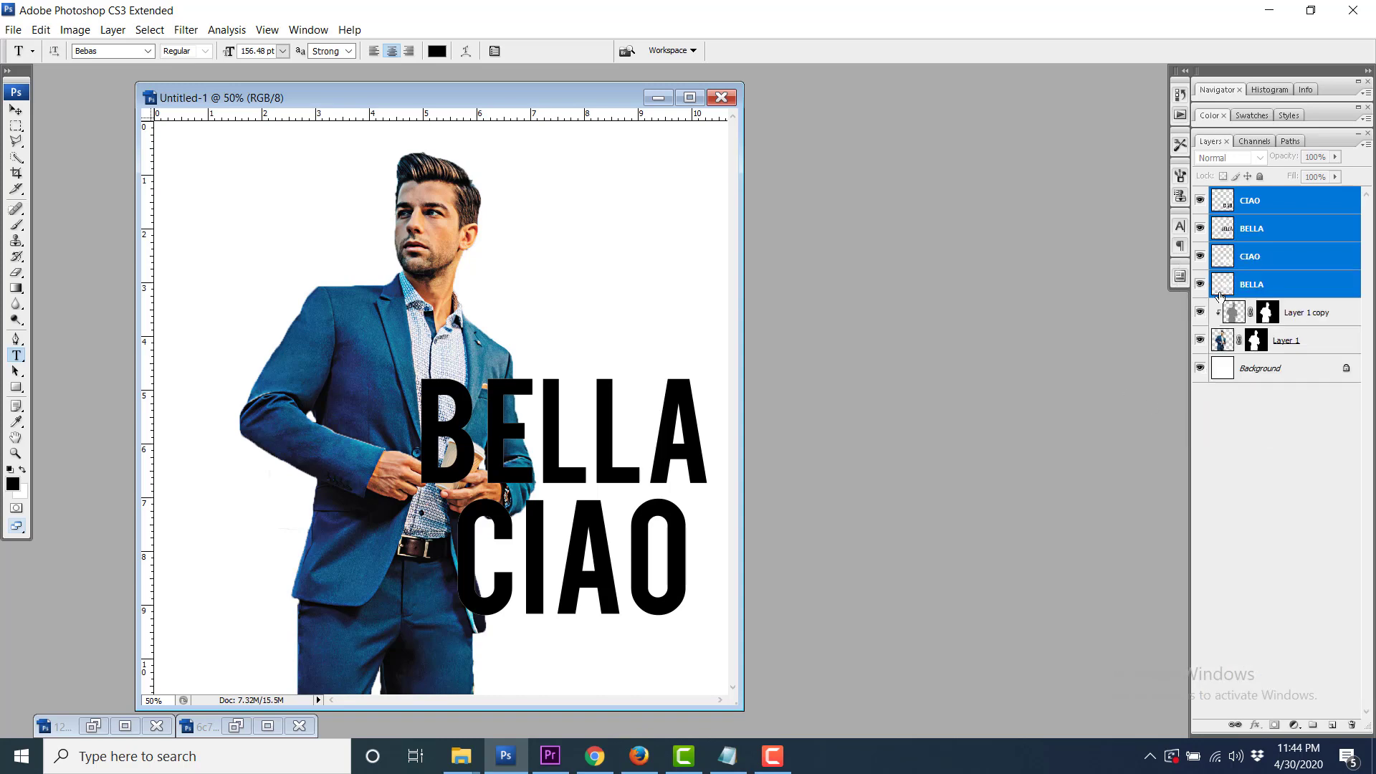
# Clip the lower BELLA and lower CIAO layers onto the man.
pyautogui.click(1294, 284)
pyautogui.rightClick(1275, 286)
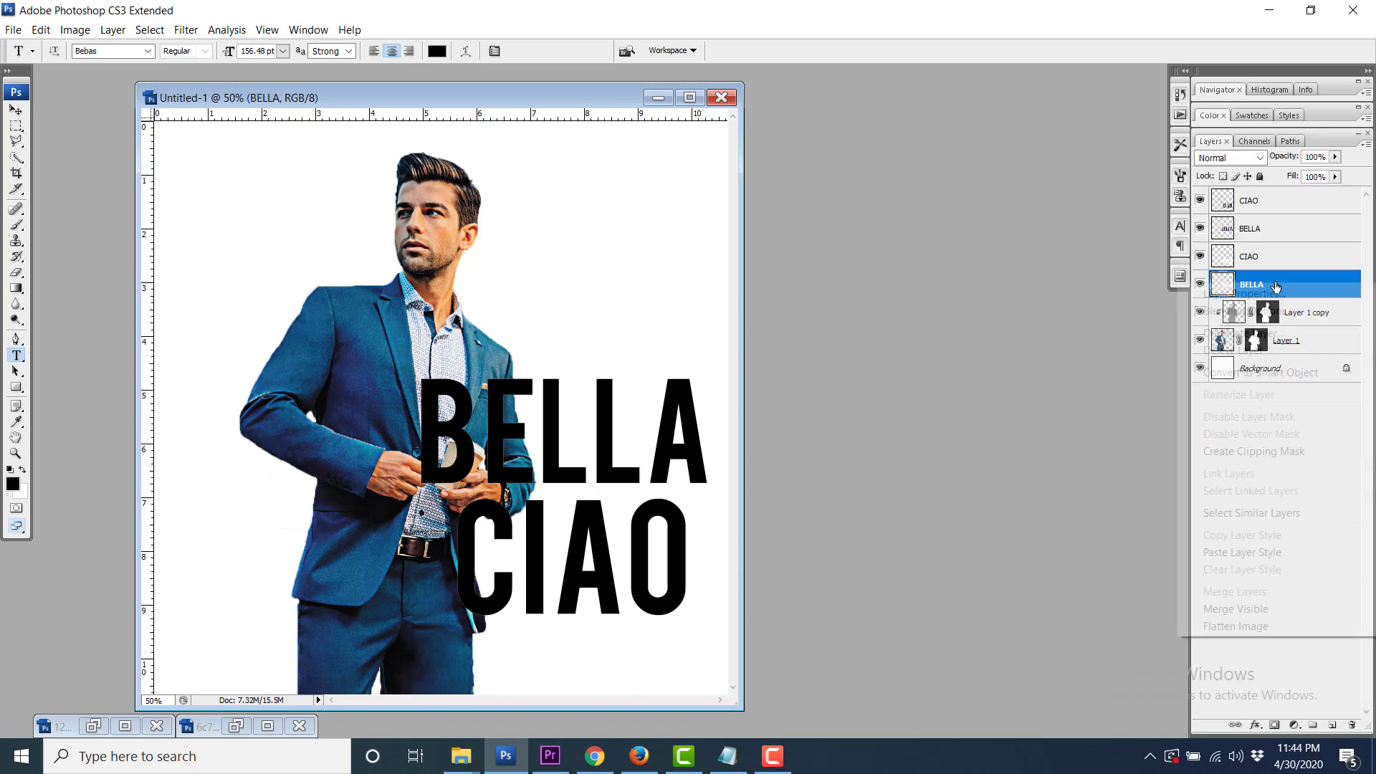
pyautogui.click(1241, 459)
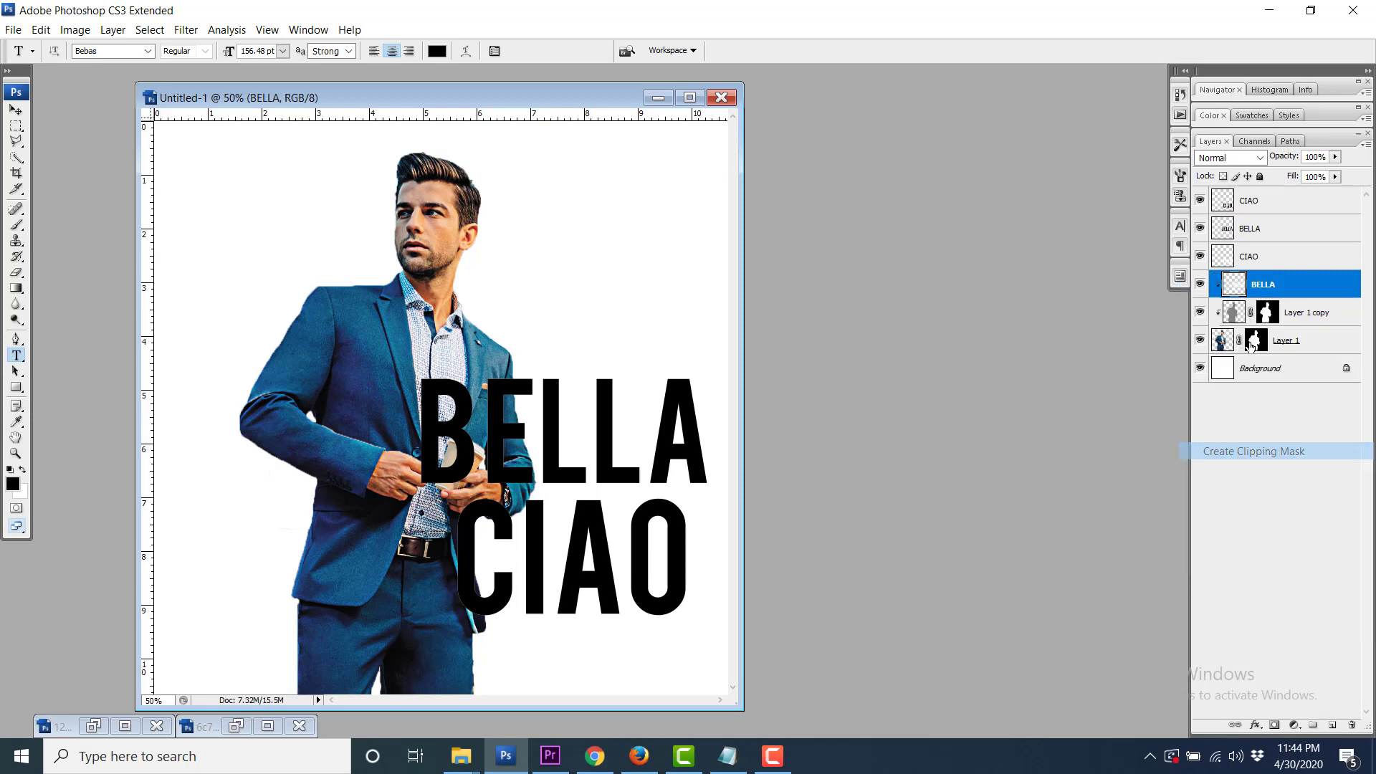
pyautogui.click(1269, 258)
pyautogui.rightClick(1269, 258)
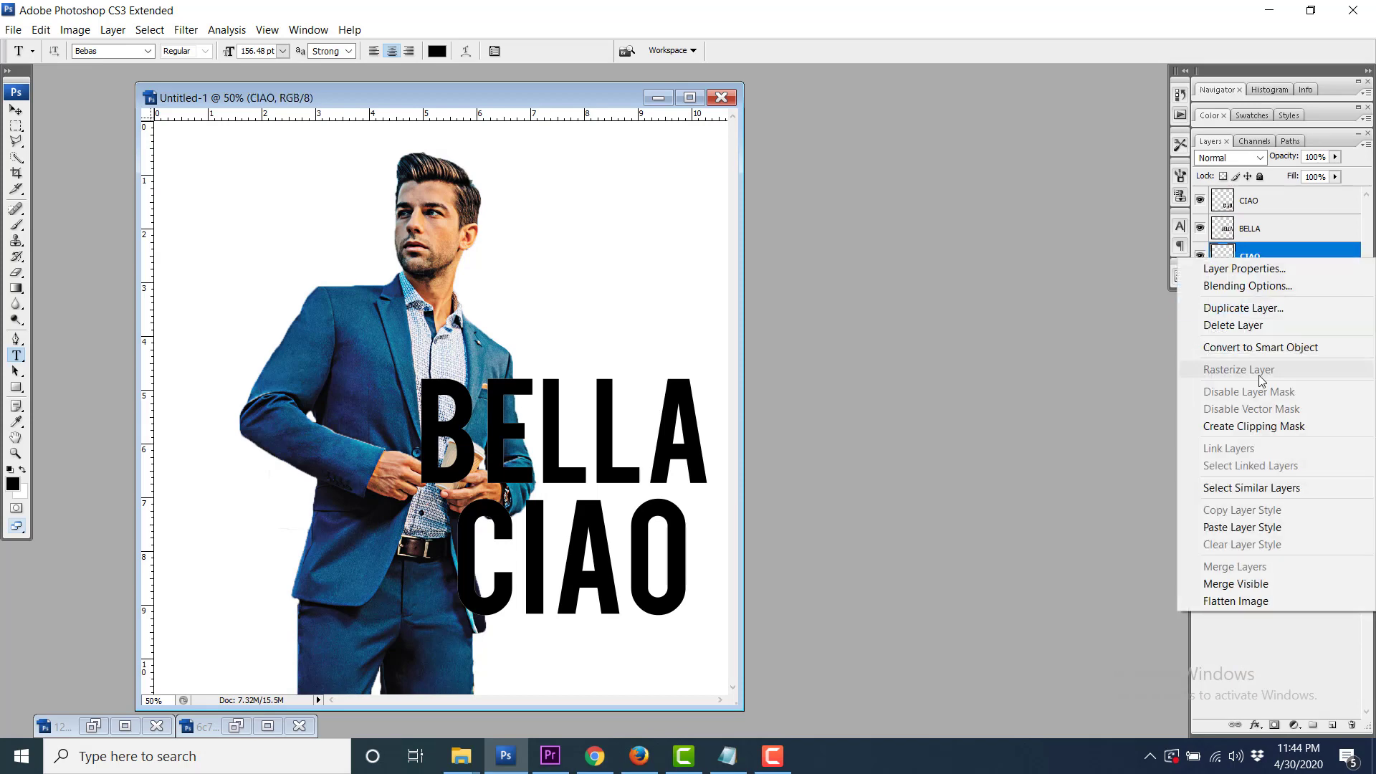
pyautogui.click(1251, 425)
# Clip the upper BELLA and top CIAO layers onto the man.
pyautogui.rightClick(1278, 229)
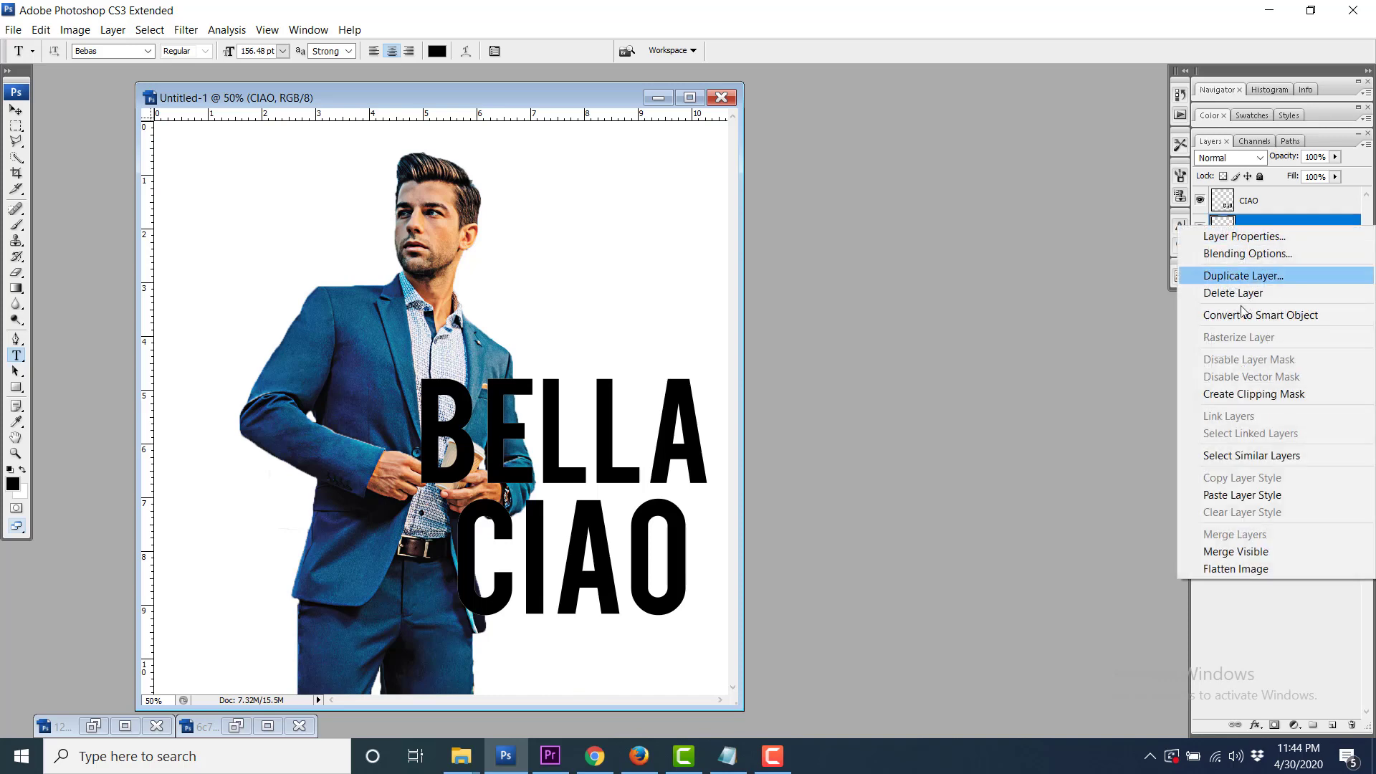
pyautogui.click(1234, 394)
pyautogui.click(1272, 204)
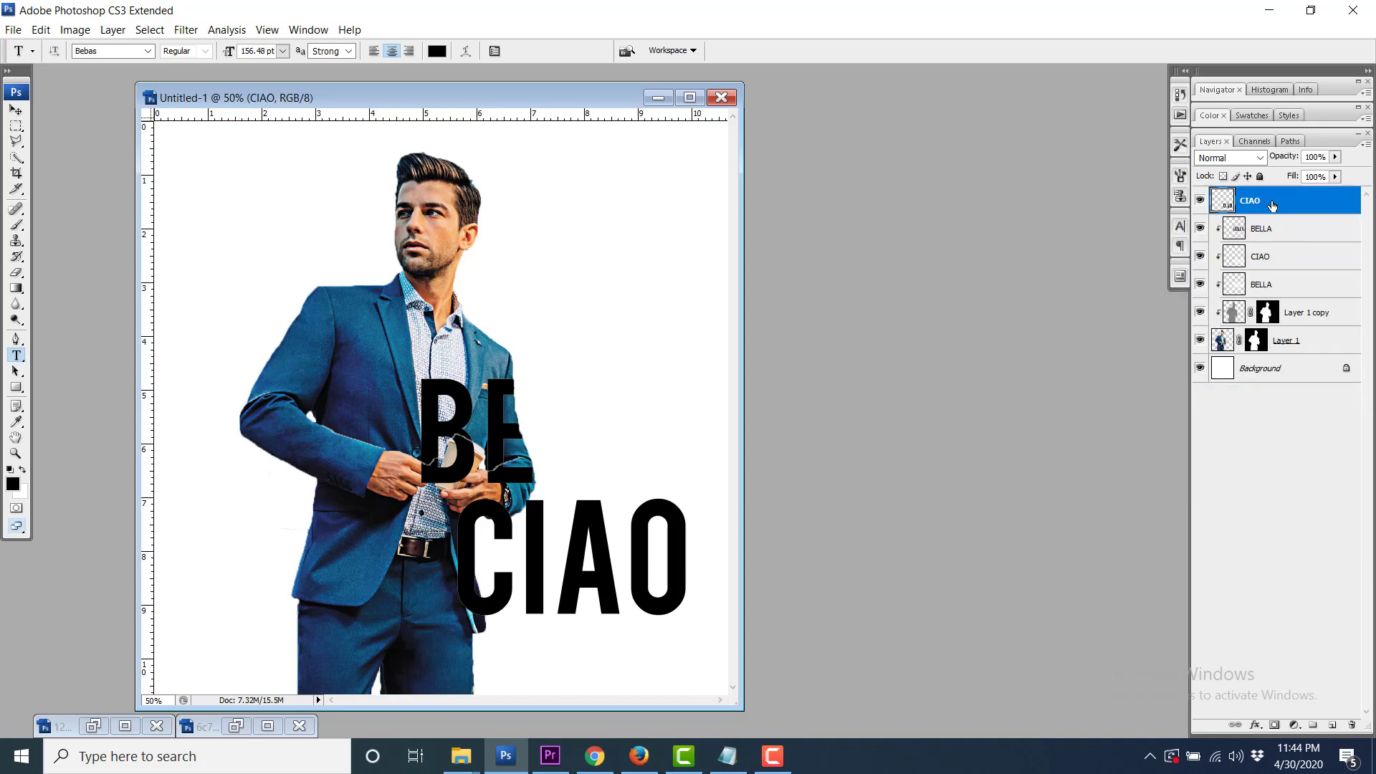
pyautogui.rightClick(1271, 205)
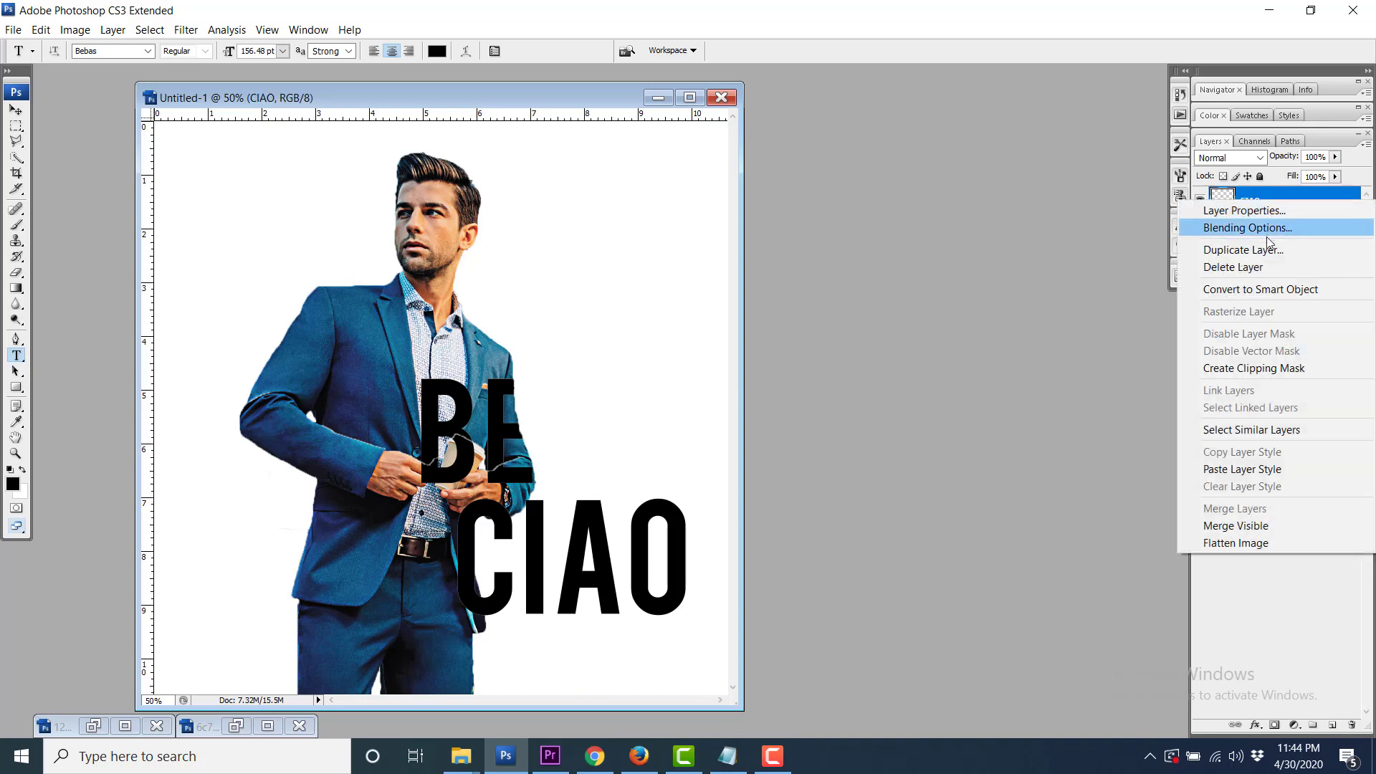
pyautogui.click(1232, 370)
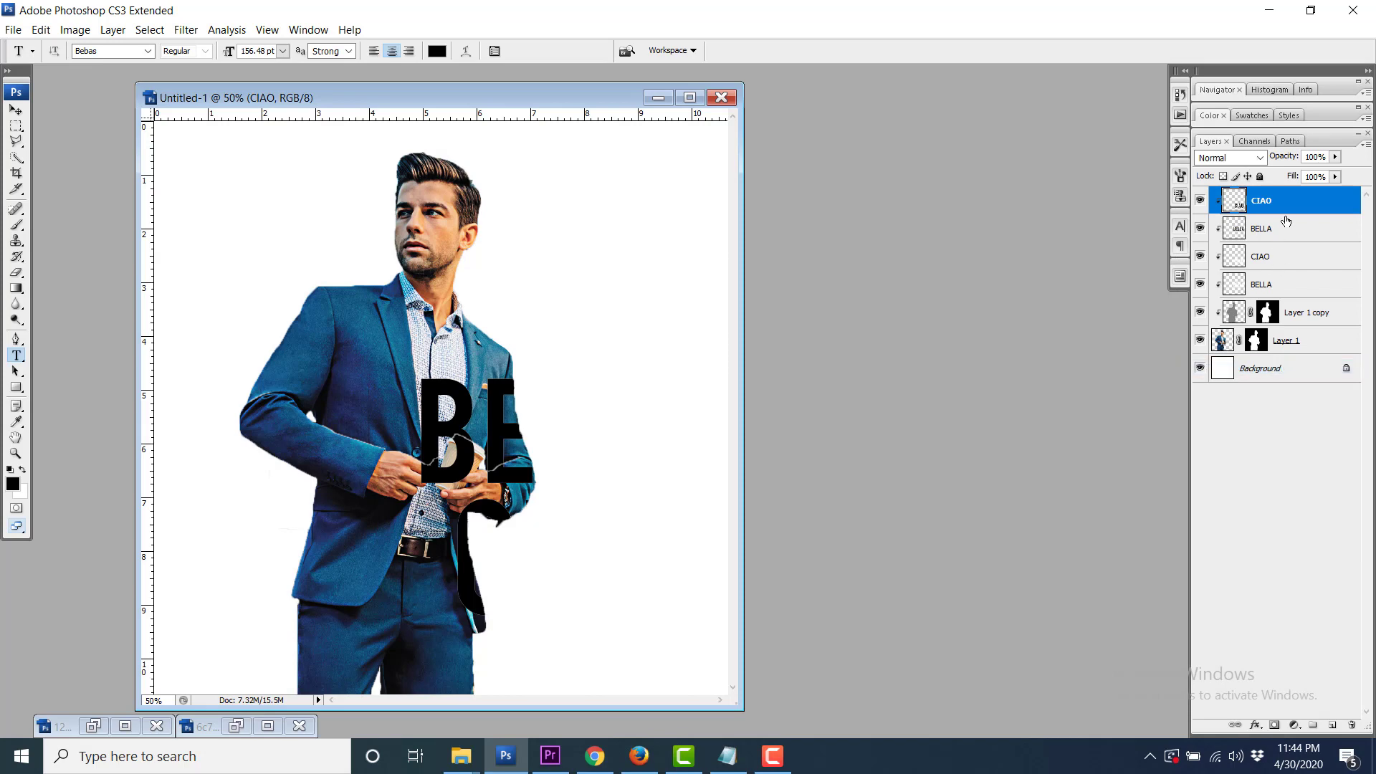
pyautogui.click(1286, 237)
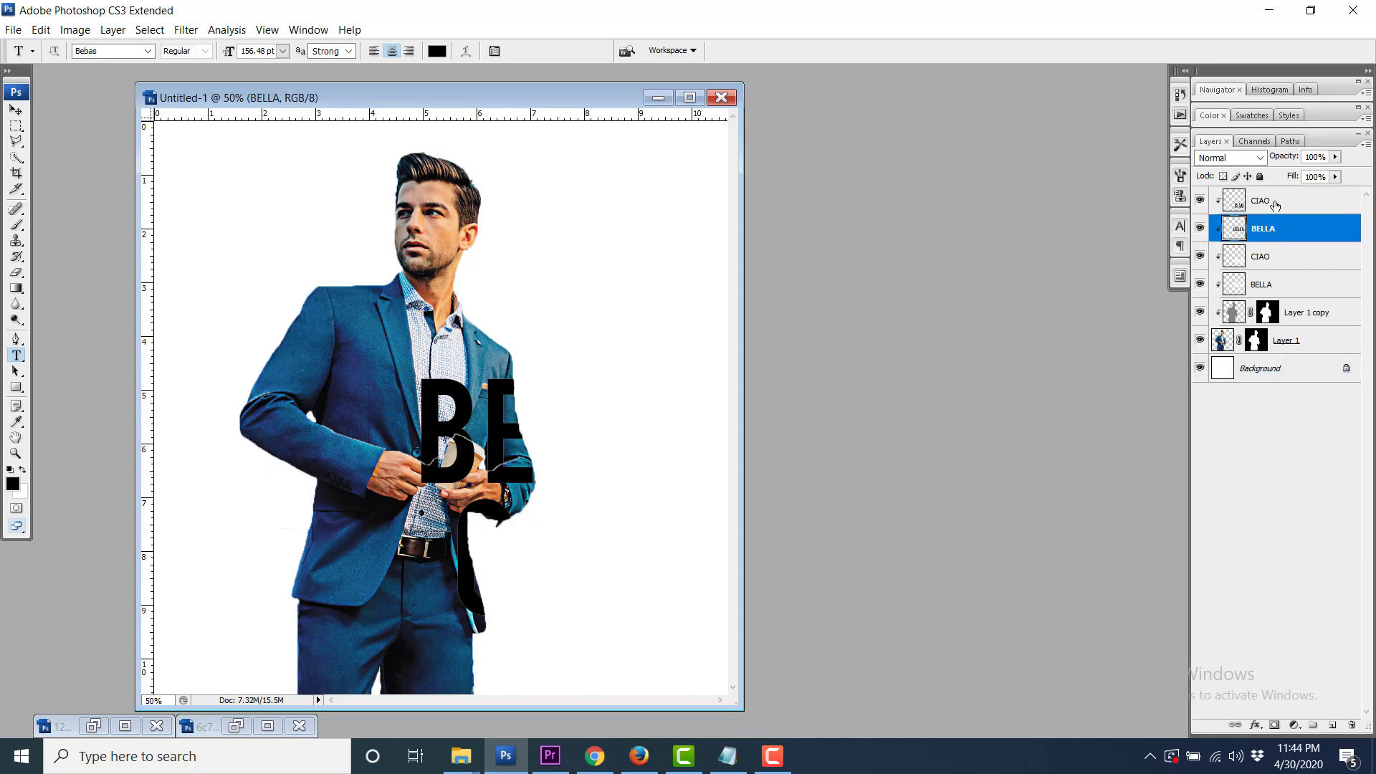
pyautogui.click(1275, 205)
pyautogui.click(1269, 228)
# Move the top CIAO and upper BELLA layers below Layer 1 in the layer stack.
pyautogui.click(1280, 206)
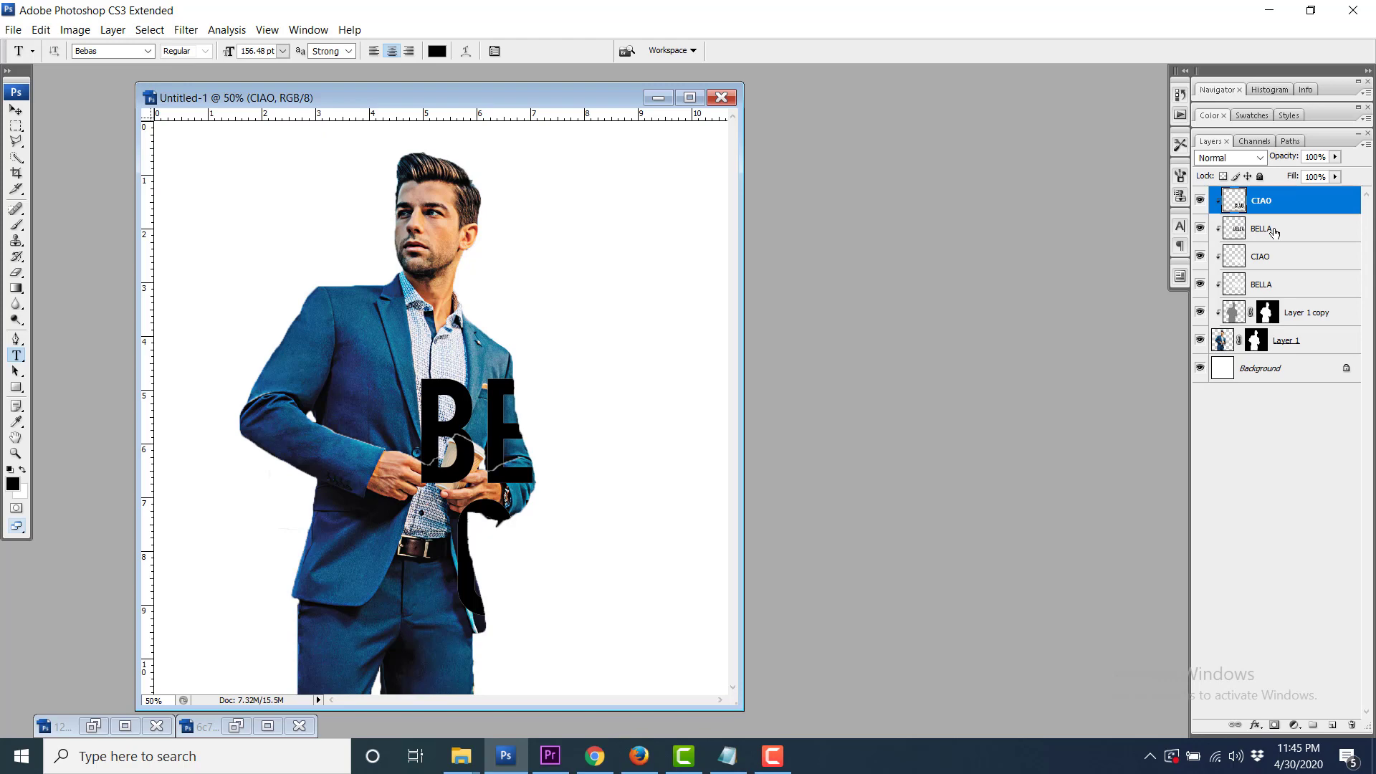
pyautogui.keyDown('shift'); pyautogui.click(1274, 232); pyautogui.keyUp('shift')
pyautogui.moveTo(1275, 231)
pyautogui.mouseDown()
pyautogui.moveTo(1271, 315)
pyautogui.moveTo(1322, 378)
pyautogui.mouseUp()
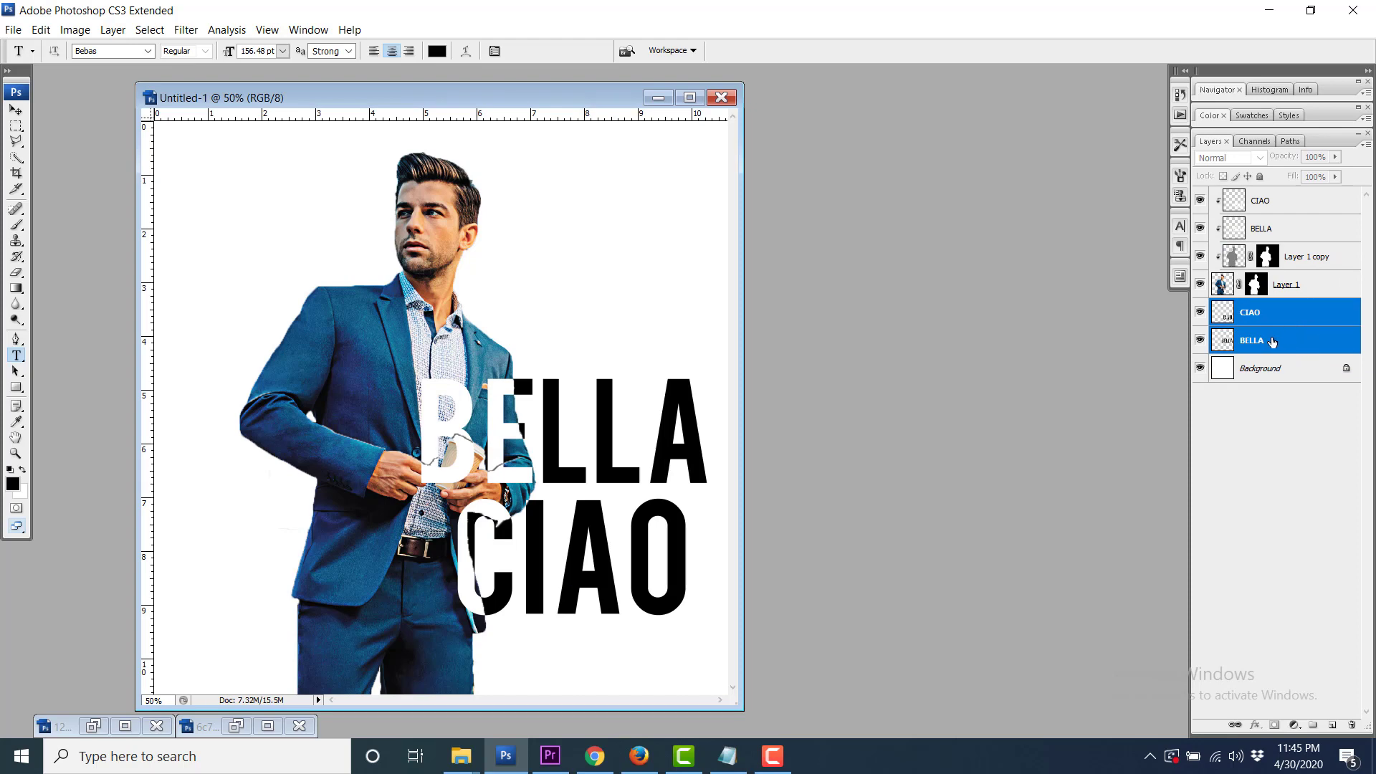
pyautogui.click(1298, 316)
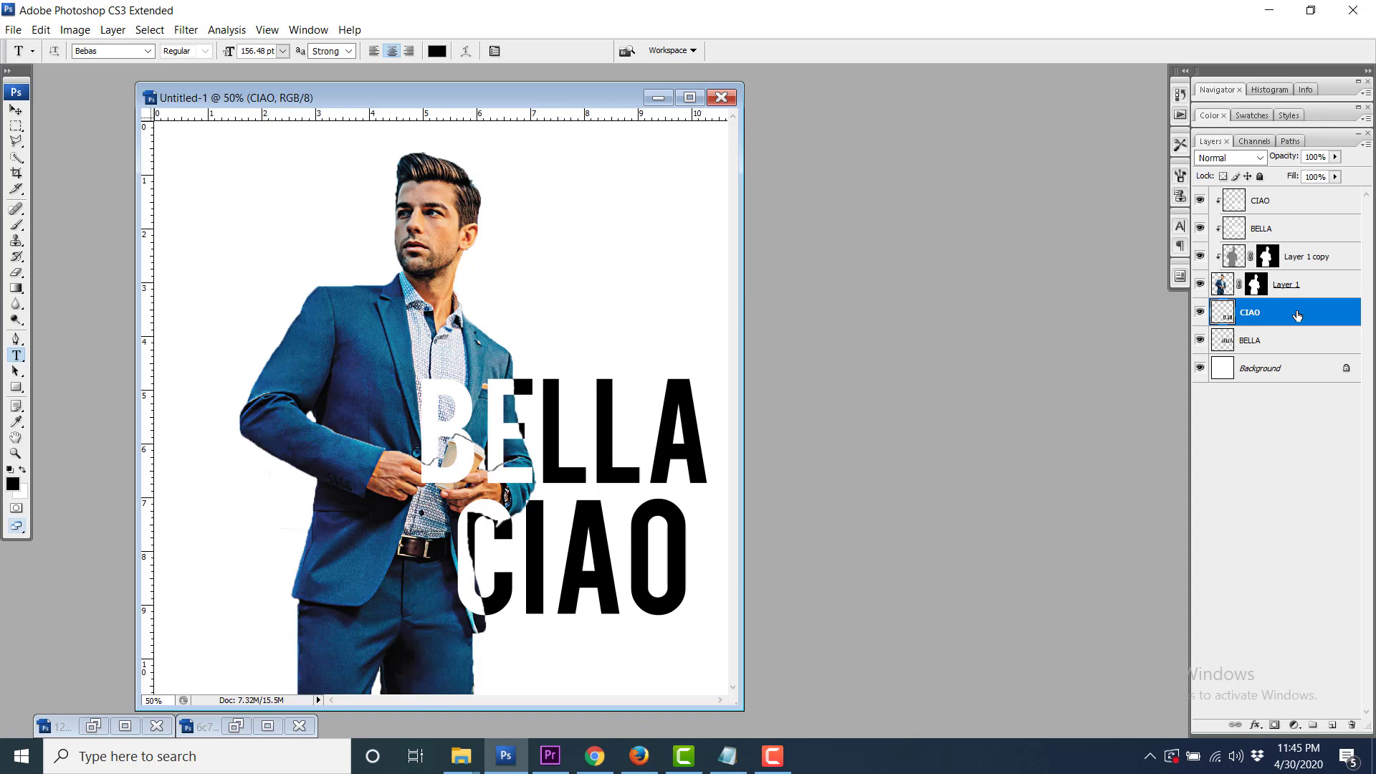
pyautogui.moveTo(483, 93); pyautogui.dragTo(688, 88)
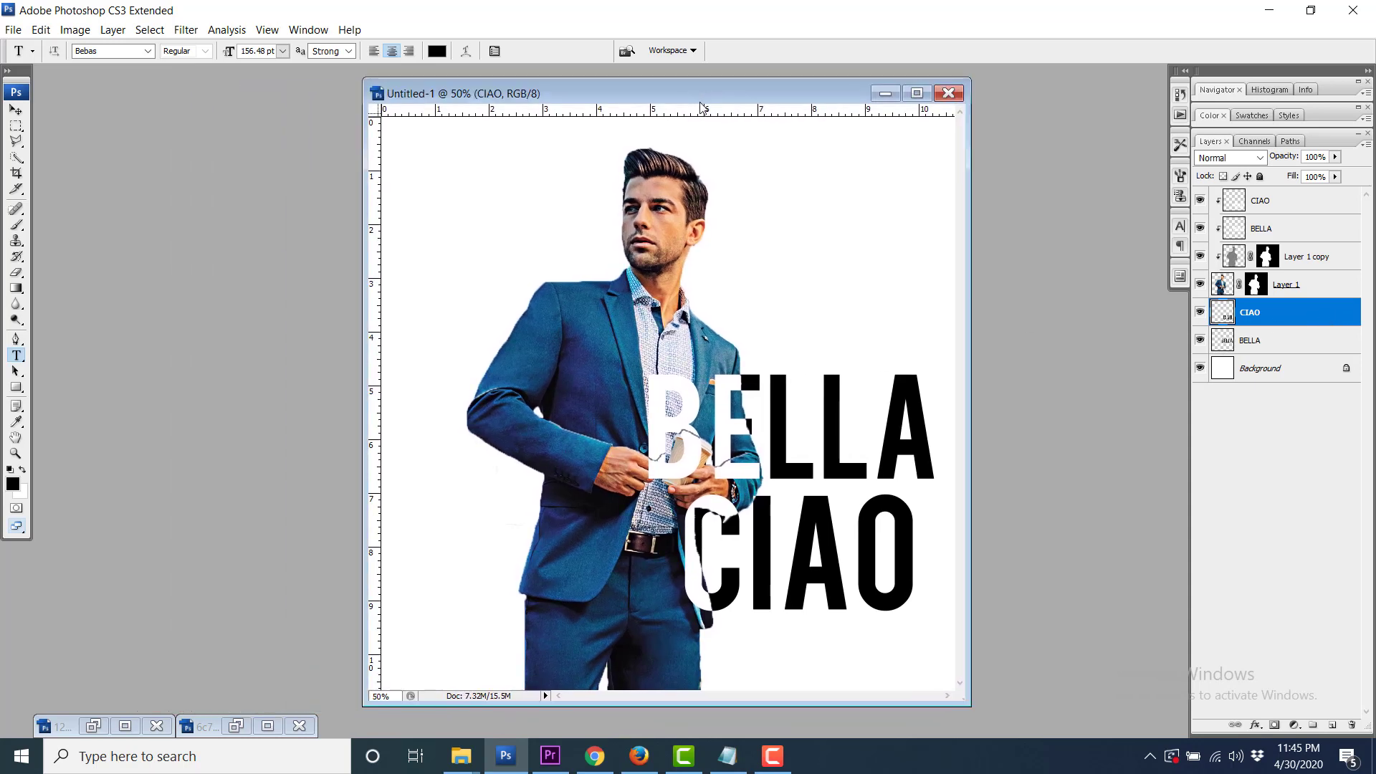
# Restore 1212064.jpg from its minimized bar and place its window beside Untitled-1.
pyautogui.click(237, 726)
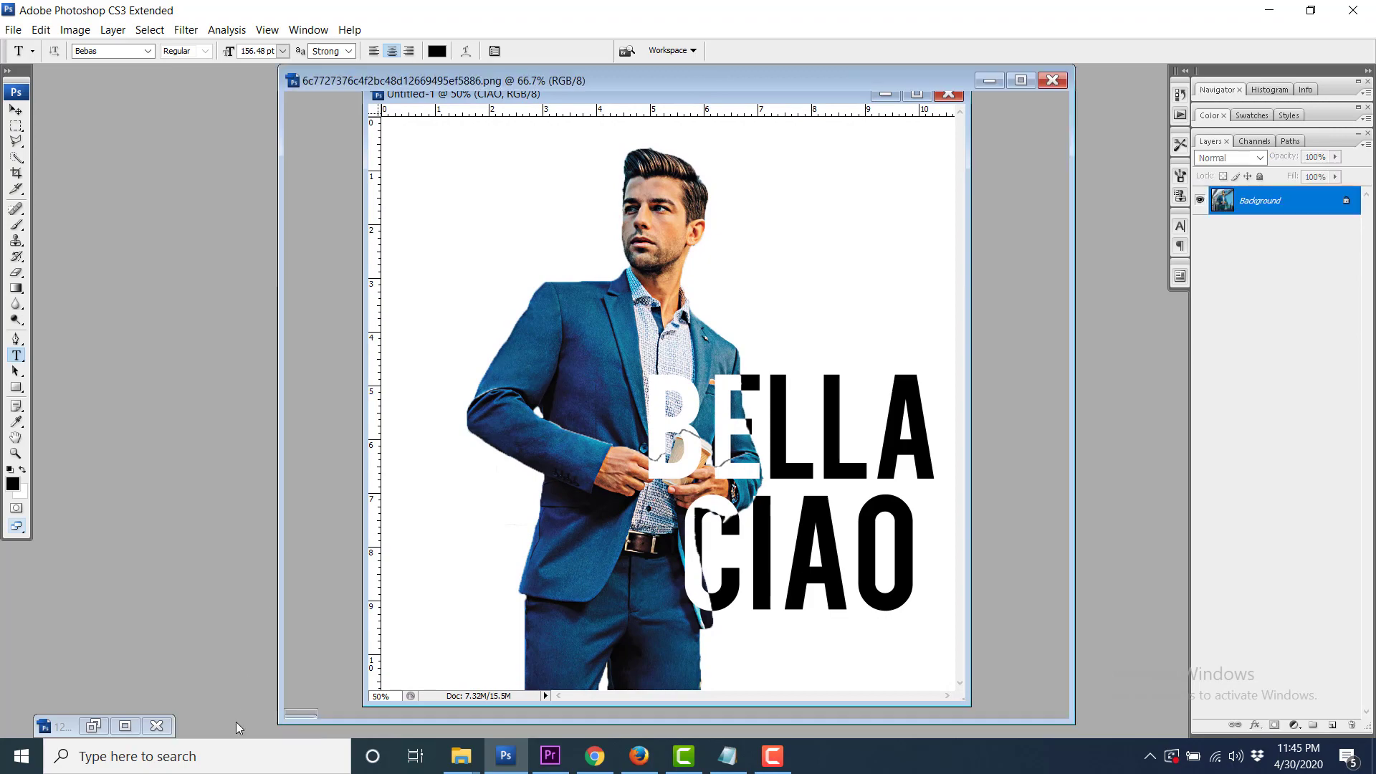
pyautogui.click(990, 80)
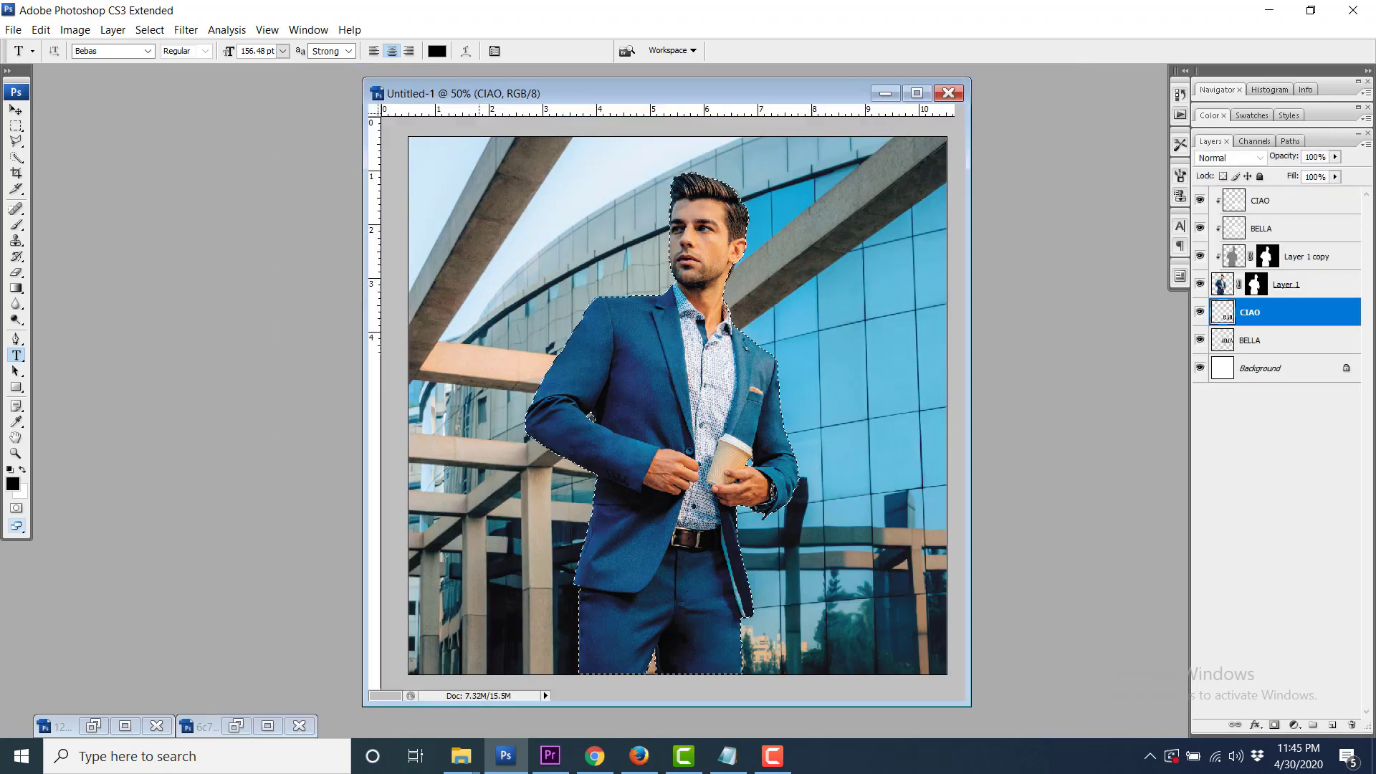
pyautogui.click(94, 726)
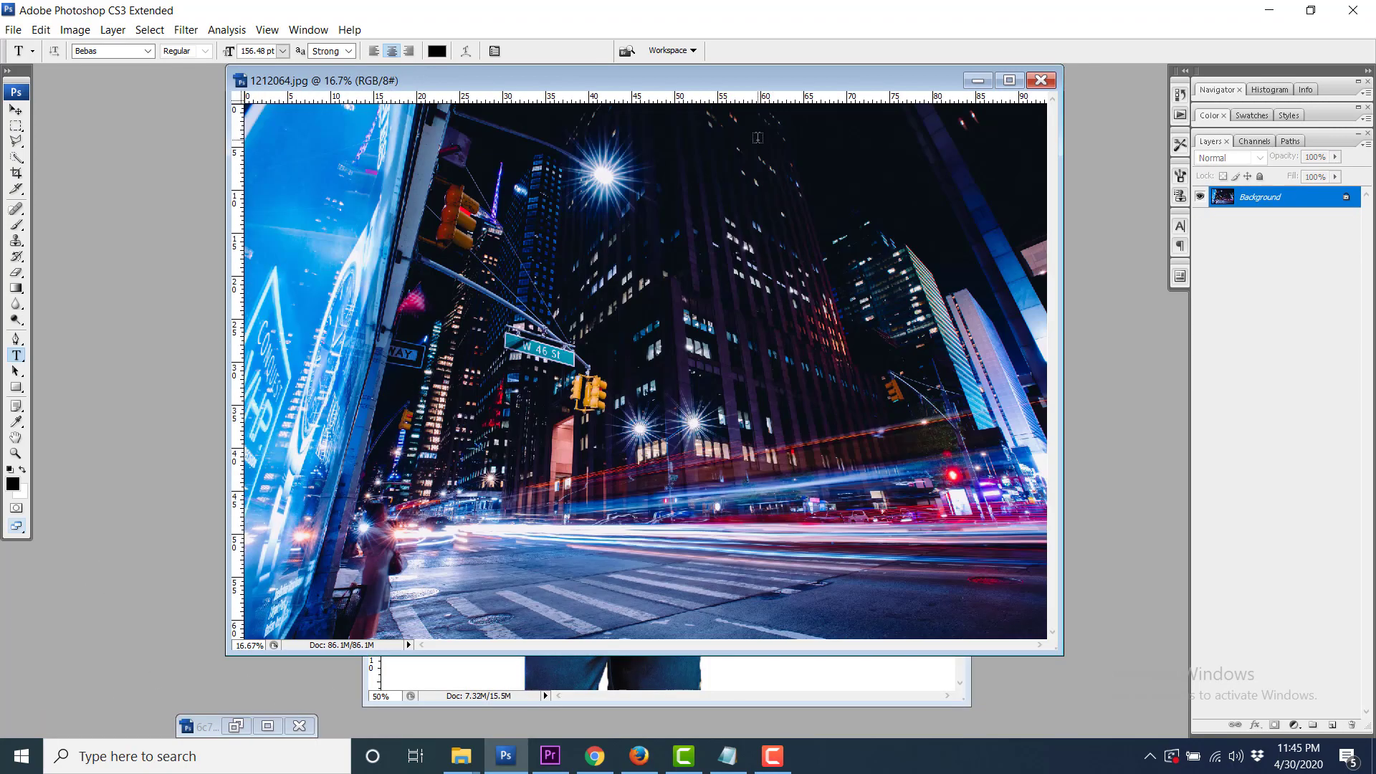
pyautogui.moveTo(587, 80); pyautogui.dragTo(1089, 140)
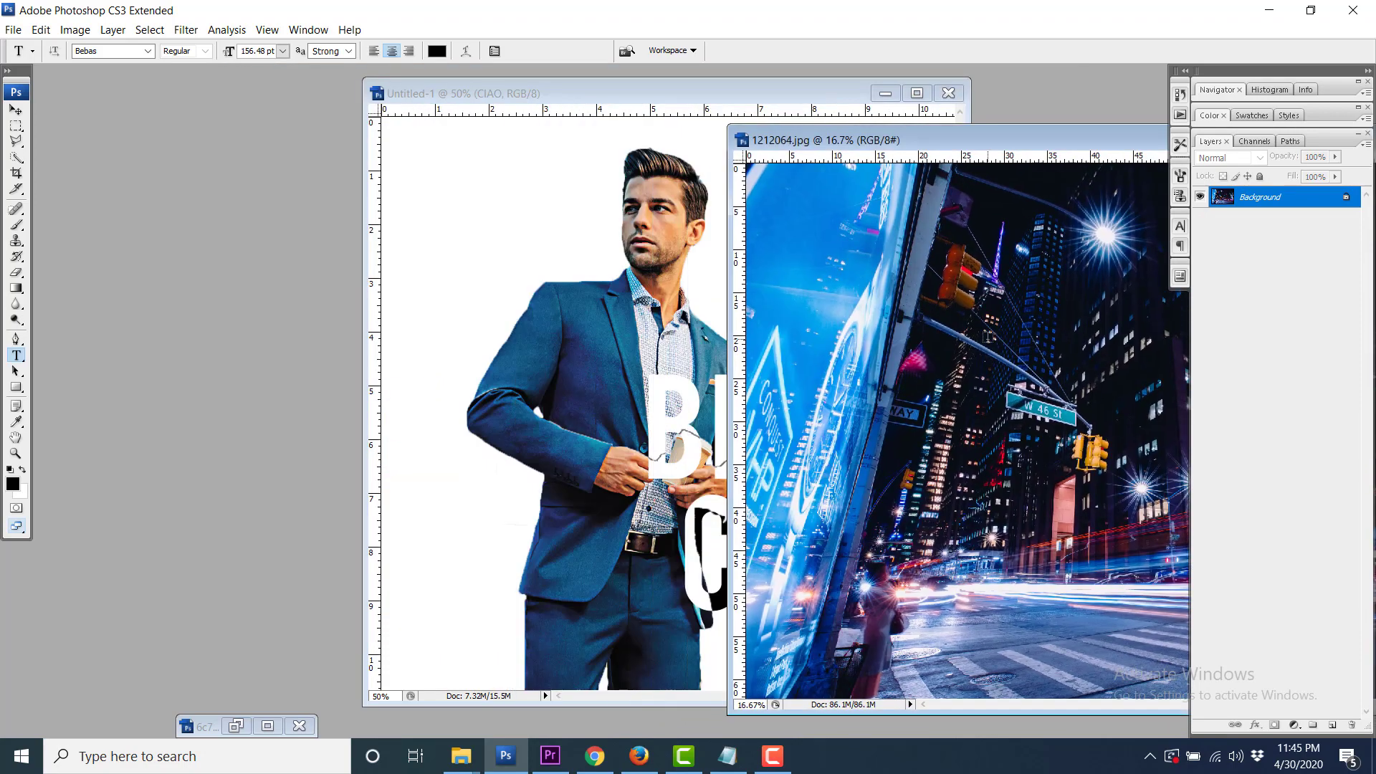
# Drag the city photo into Untitled-1 as Layer 2 and reposition it behind the man.
pyautogui.click(14, 111)
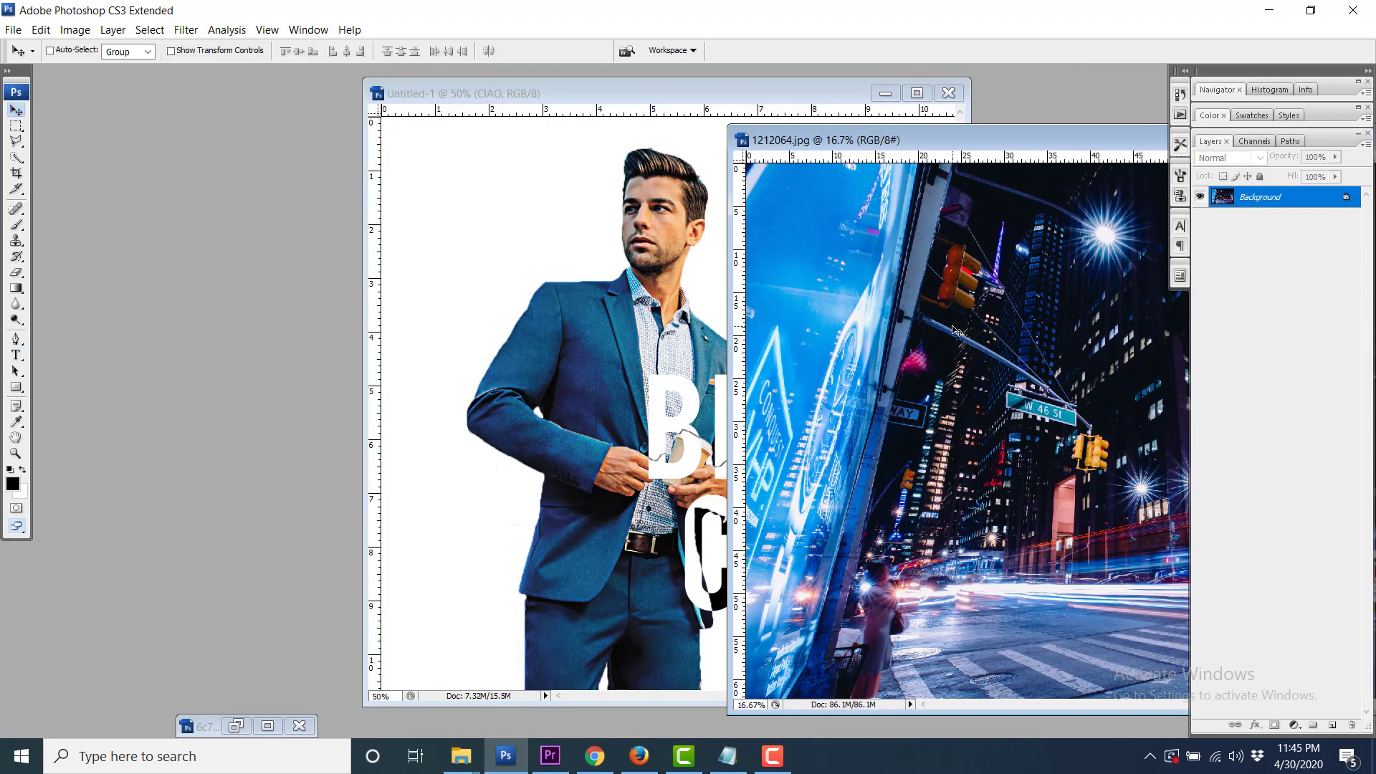
pyautogui.moveTo(847, 307); pyautogui.dragTo(513, 222)
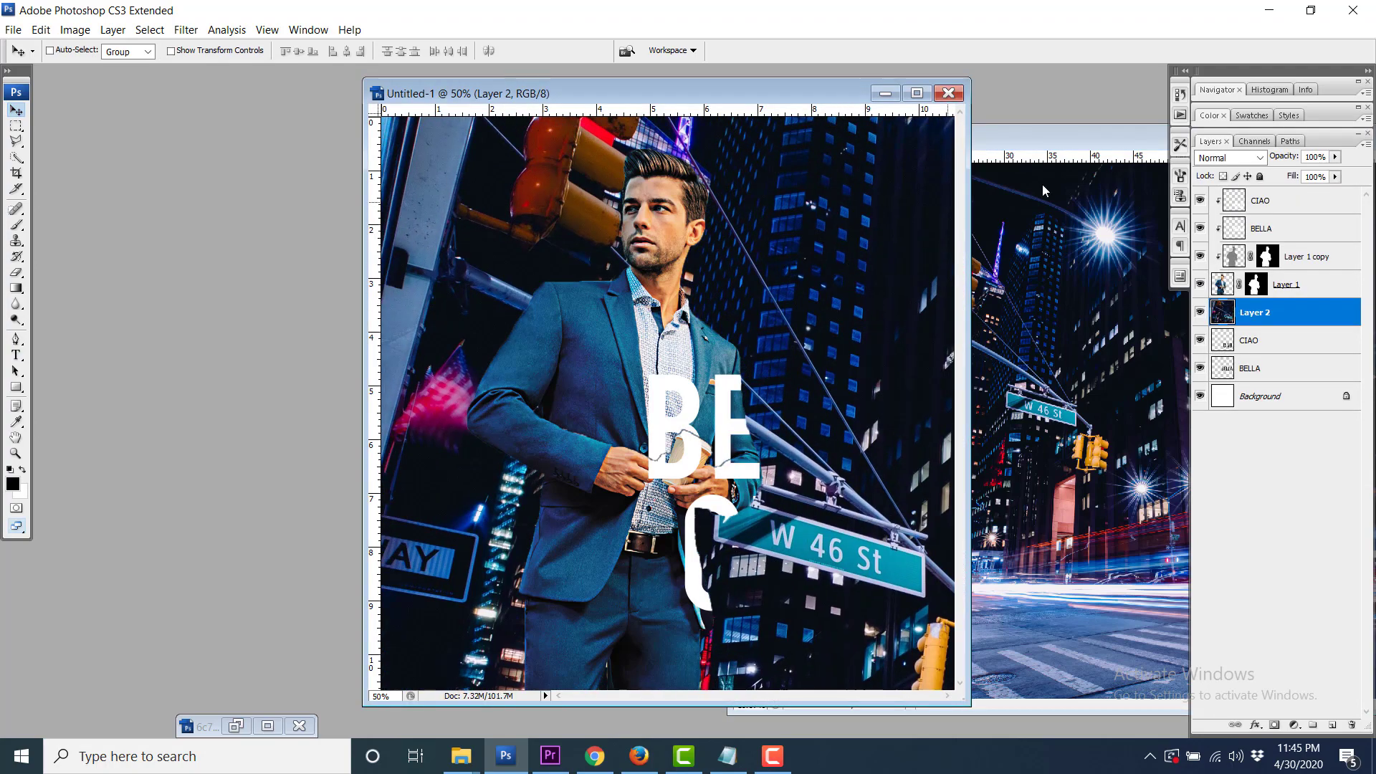
pyautogui.moveTo(789, 200)
pyautogui.mouseDown()
pyautogui.moveTo(885, 333)
pyautogui.moveTo(471, 239)
pyautogui.moveTo(492, 237)
pyautogui.mouseUp()
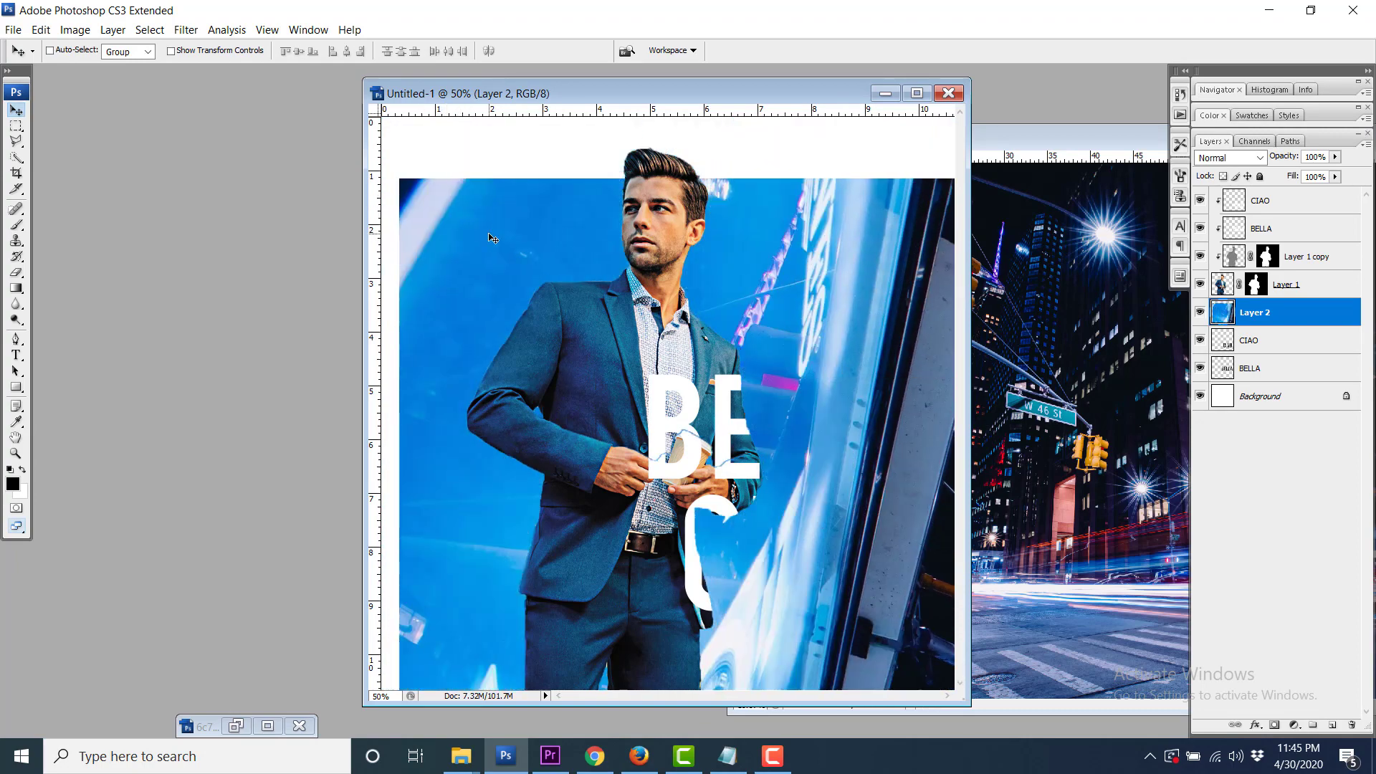
pyautogui.hotkey('ctrl', '-')
pyautogui.hotkey('ctrl', '-')
pyautogui.hotkey('ctrl', '-')
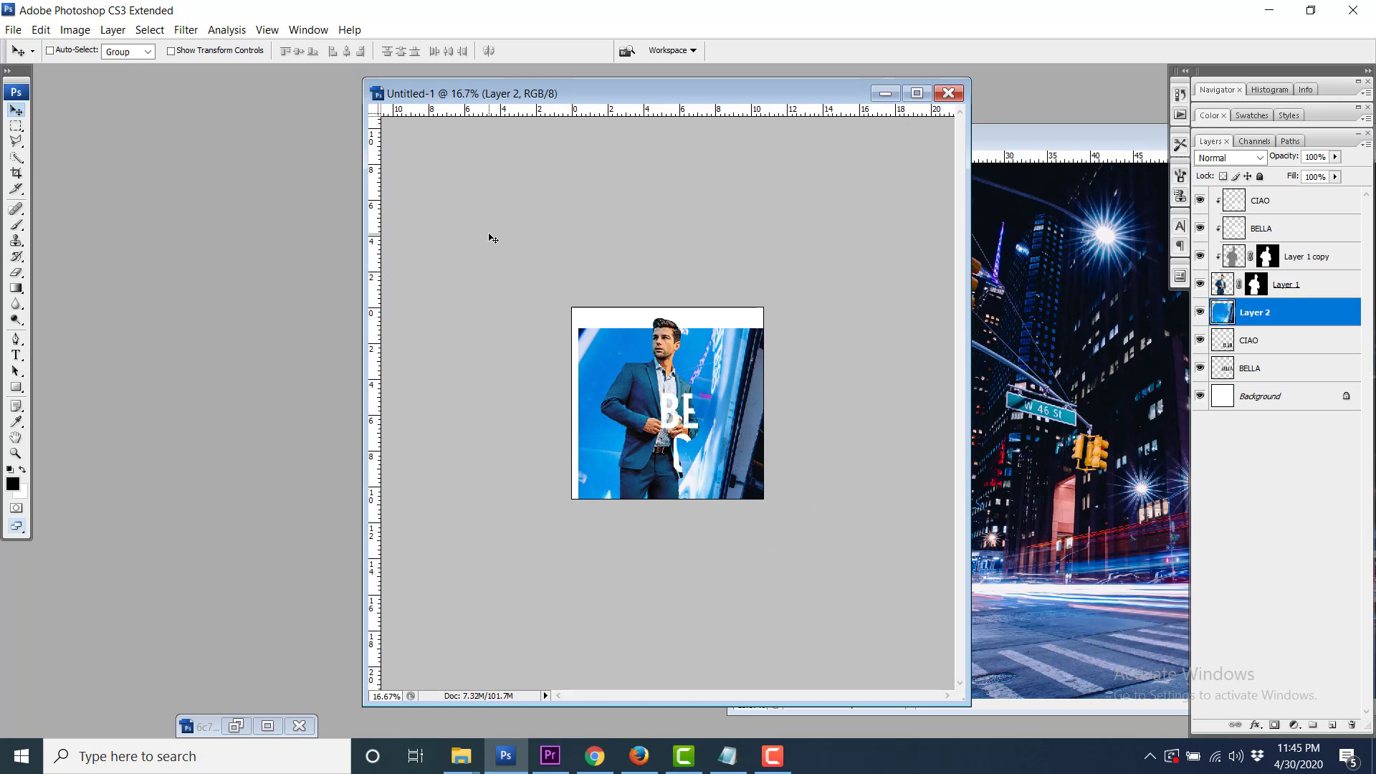
pyautogui.hotkey('ctrl', 't')
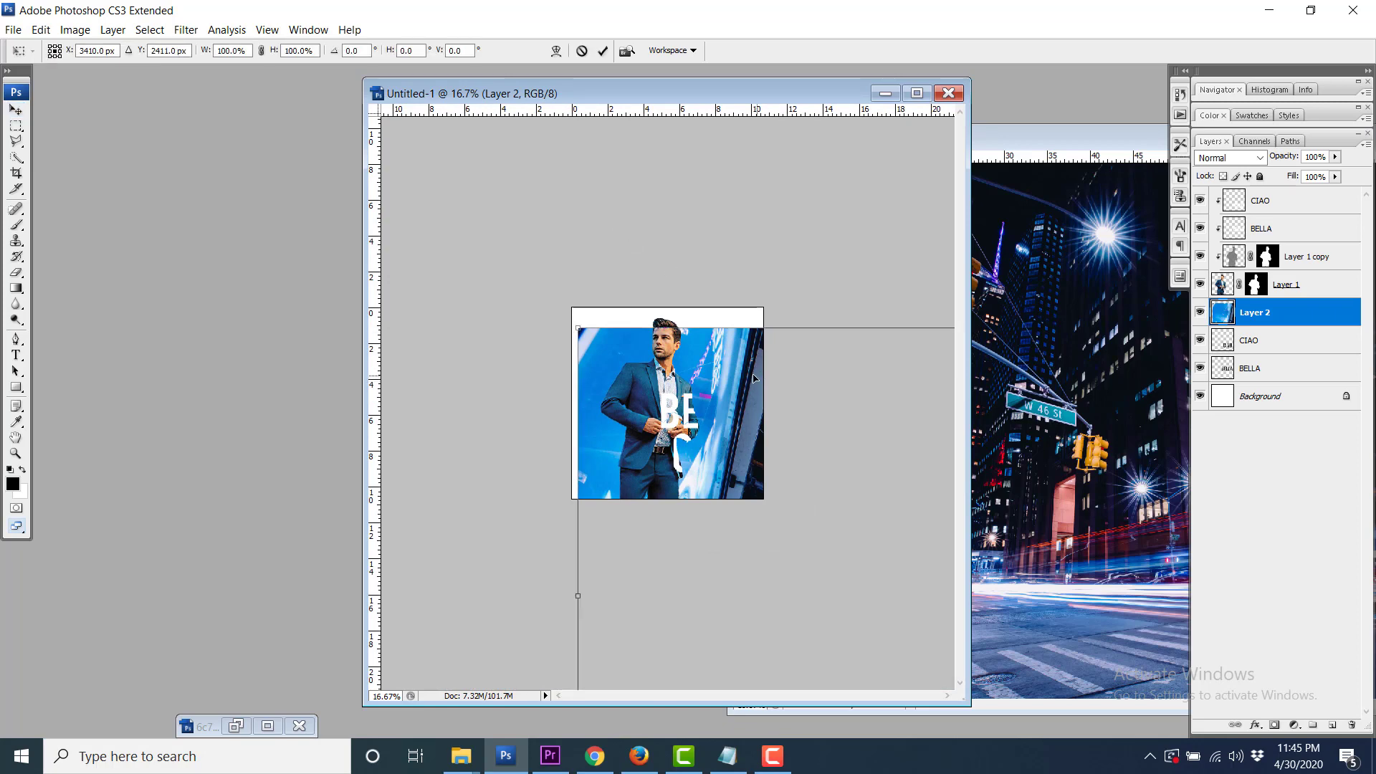
# Scale Layer 2's city photo to about 43% and position it to fill the canvas.
pyautogui.moveTo(753, 378); pyautogui.dragTo(608, 203)
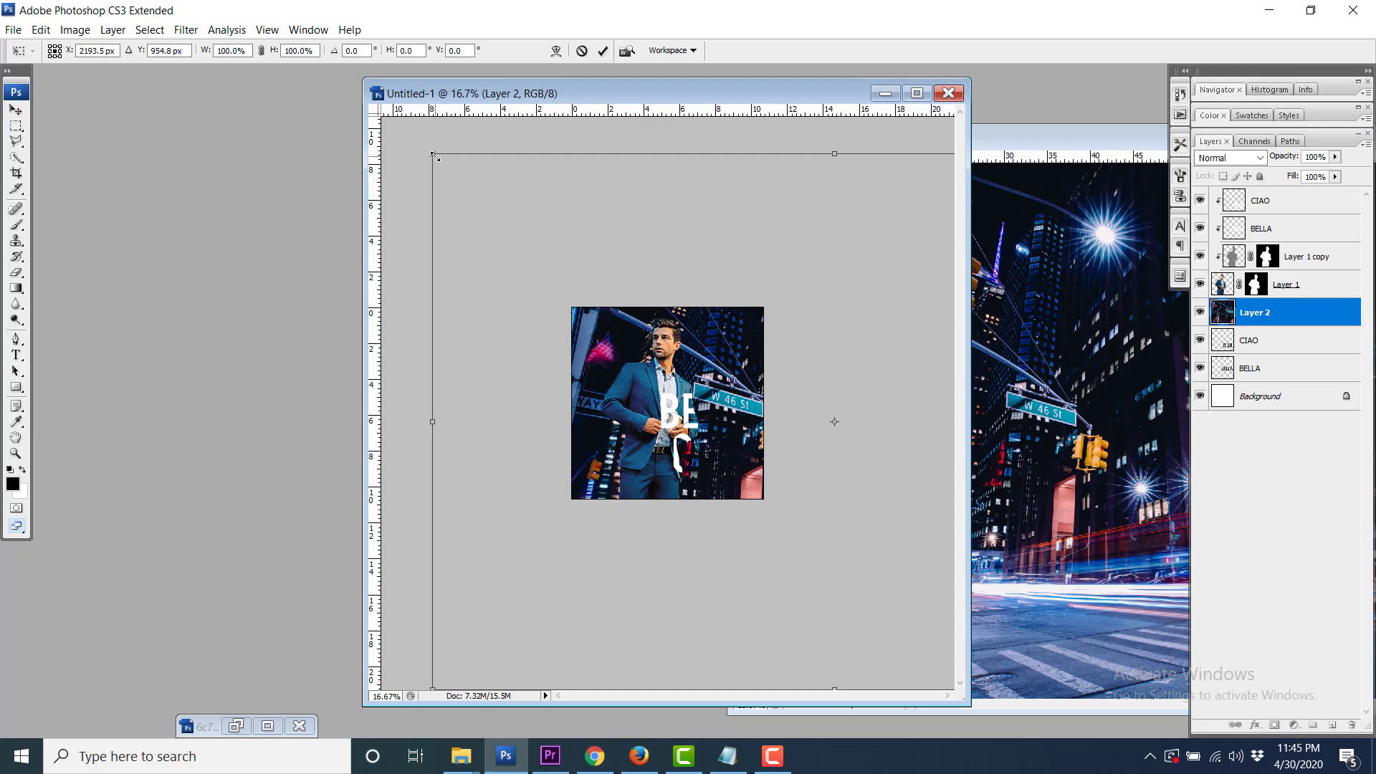
pyautogui.moveTo(431, 155); pyautogui.dragTo(860, 443)
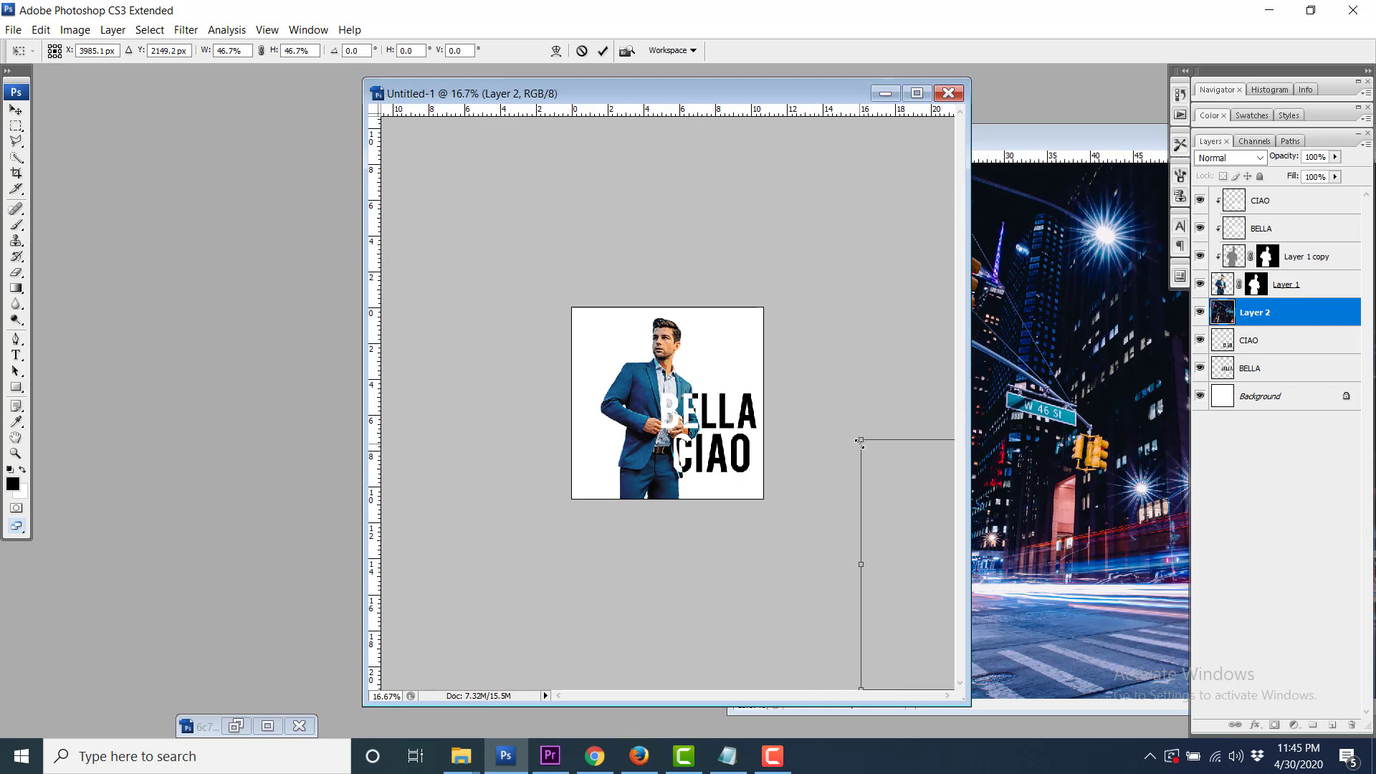
pyautogui.moveTo(911, 481); pyautogui.dragTo(496, 219)
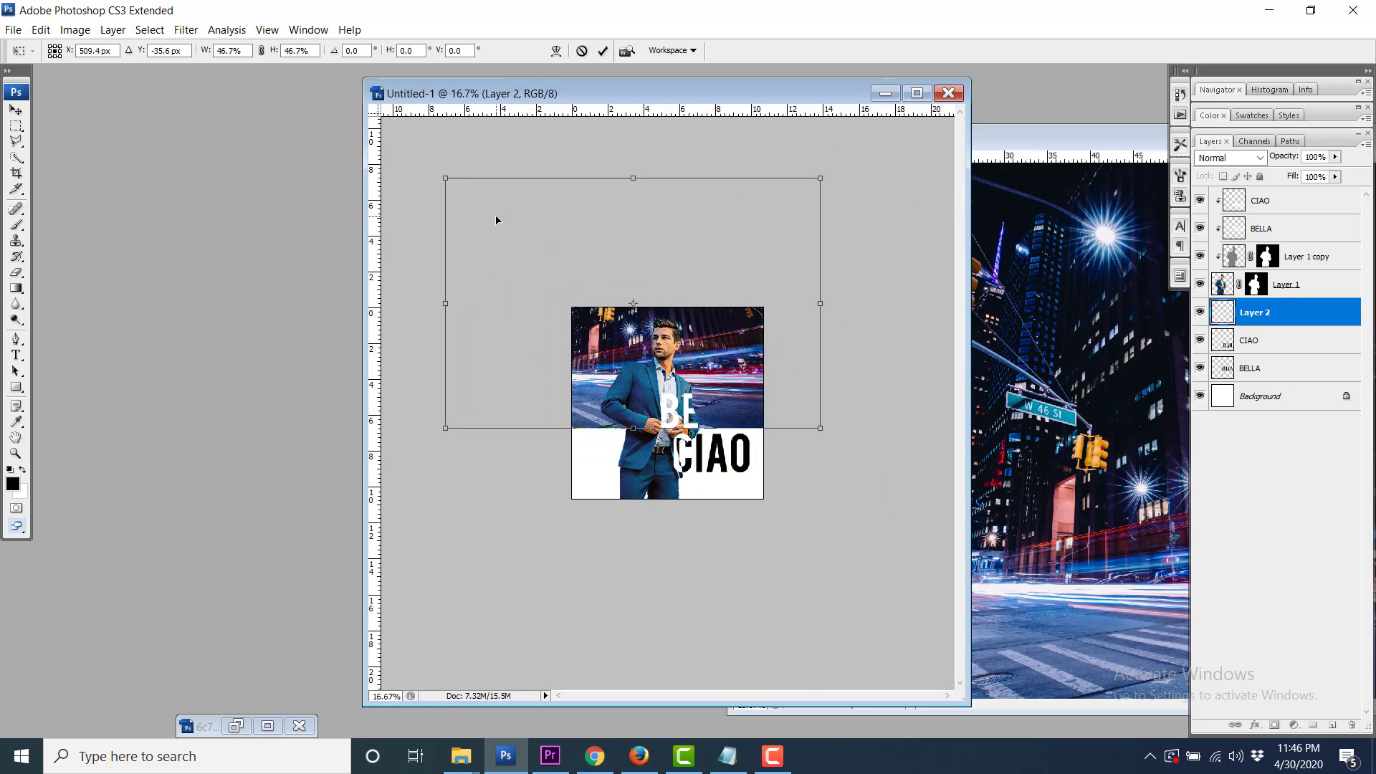
pyautogui.moveTo(445, 178); pyautogui.dragTo(547, 246)
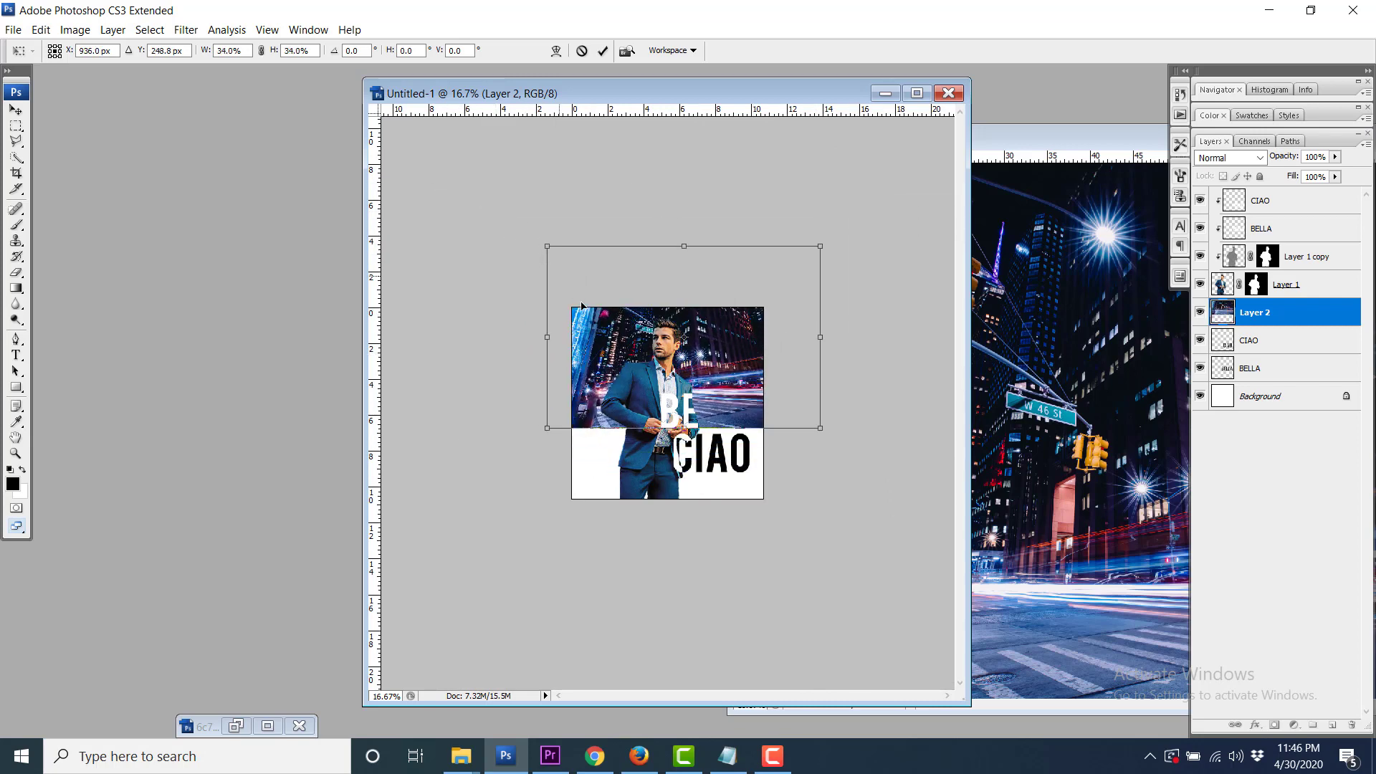
pyautogui.moveTo(581, 306); pyautogui.dragTo(547, 338)
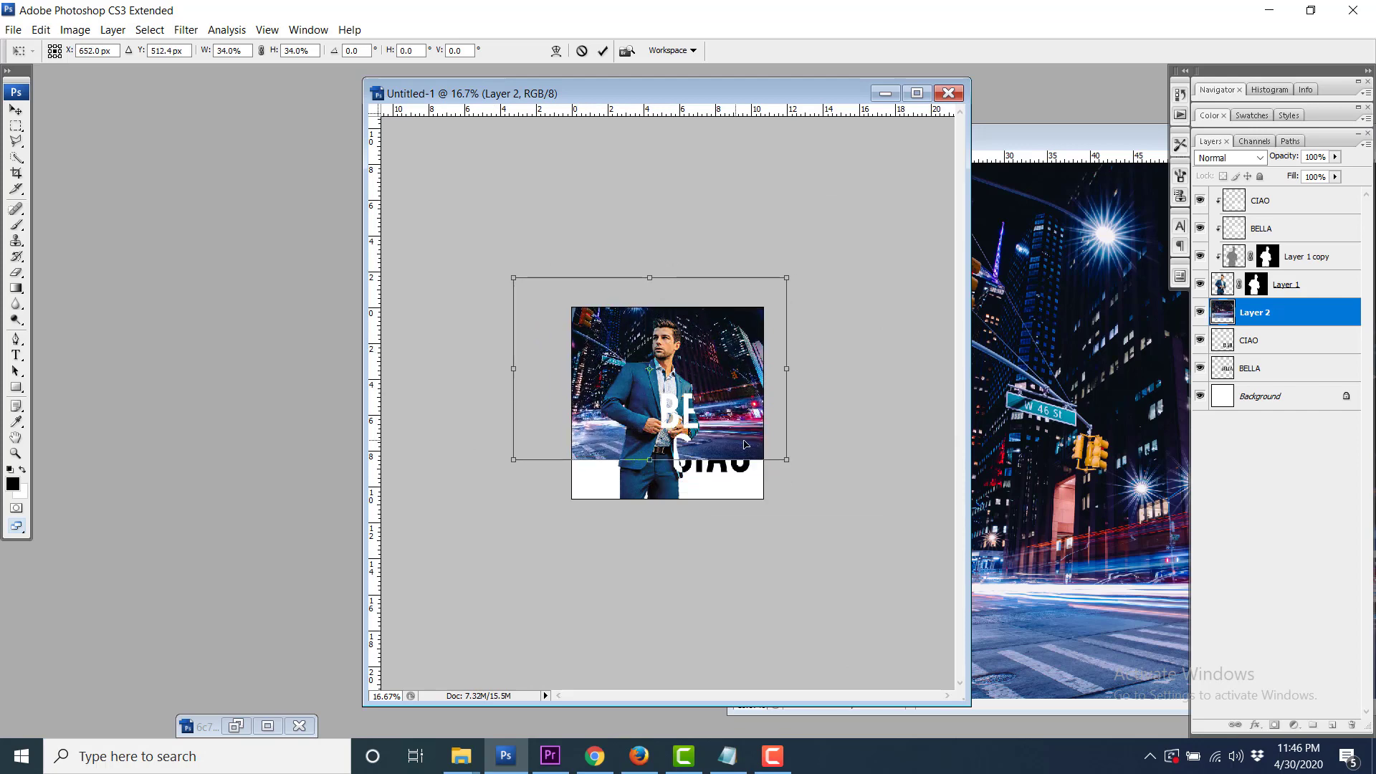
pyautogui.moveTo(786, 459); pyautogui.dragTo(860, 508)
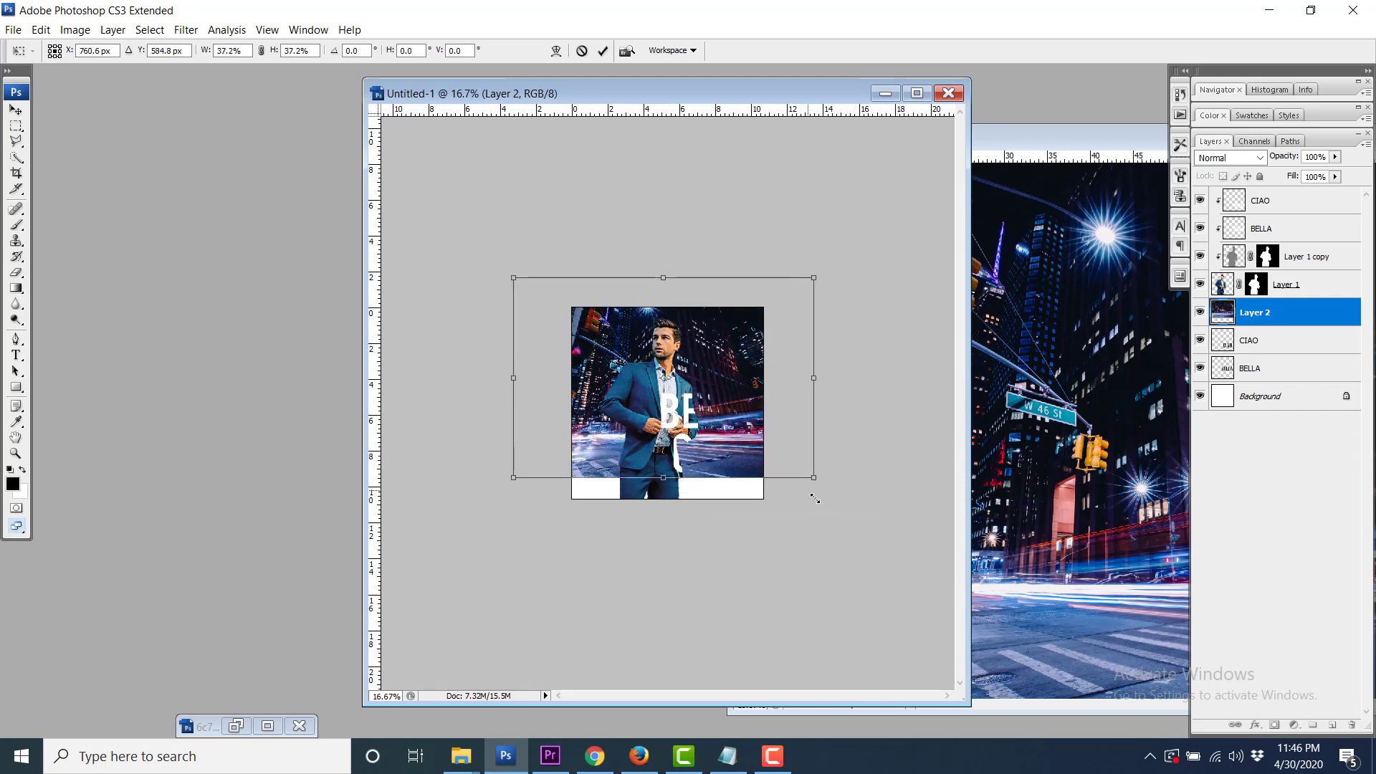
pyautogui.moveTo(745, 472); pyautogui.dragTo(742, 488)
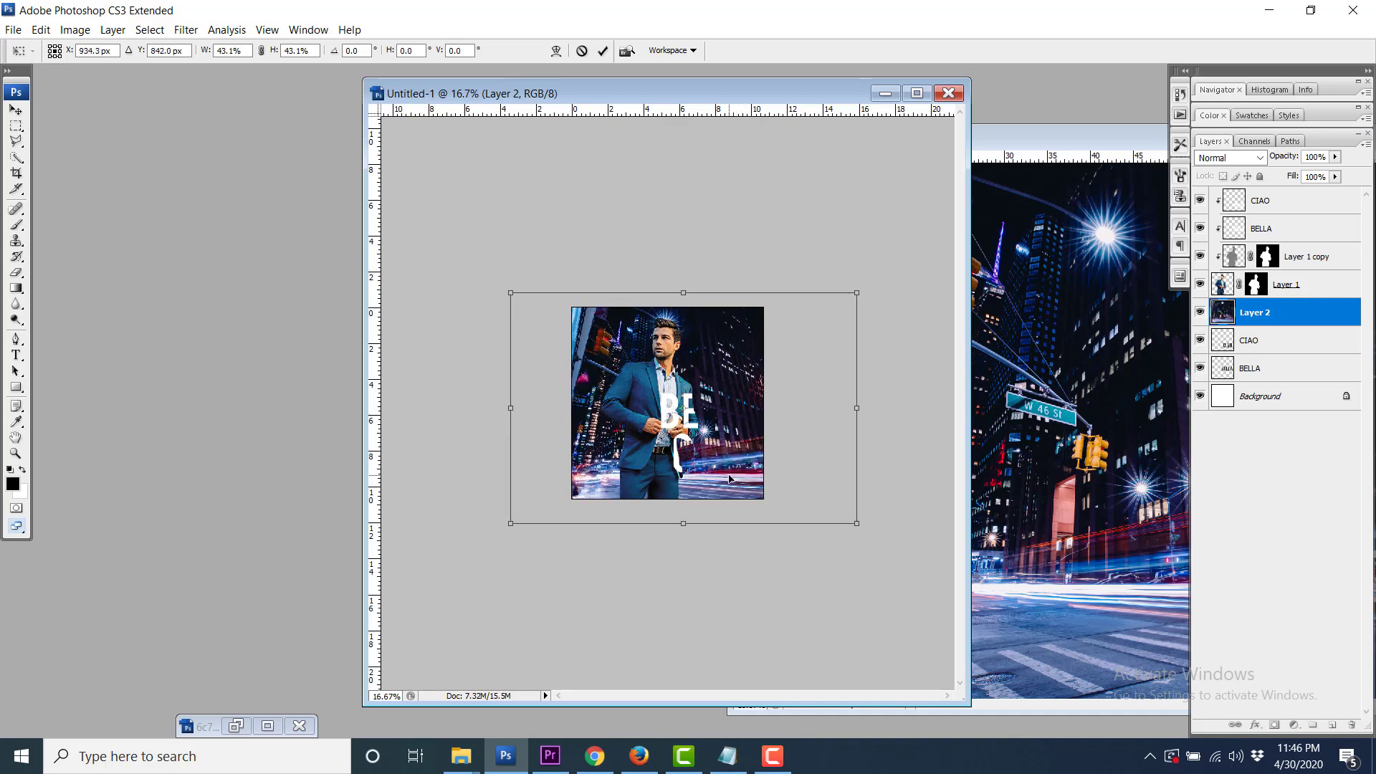
pyautogui.press('Return')
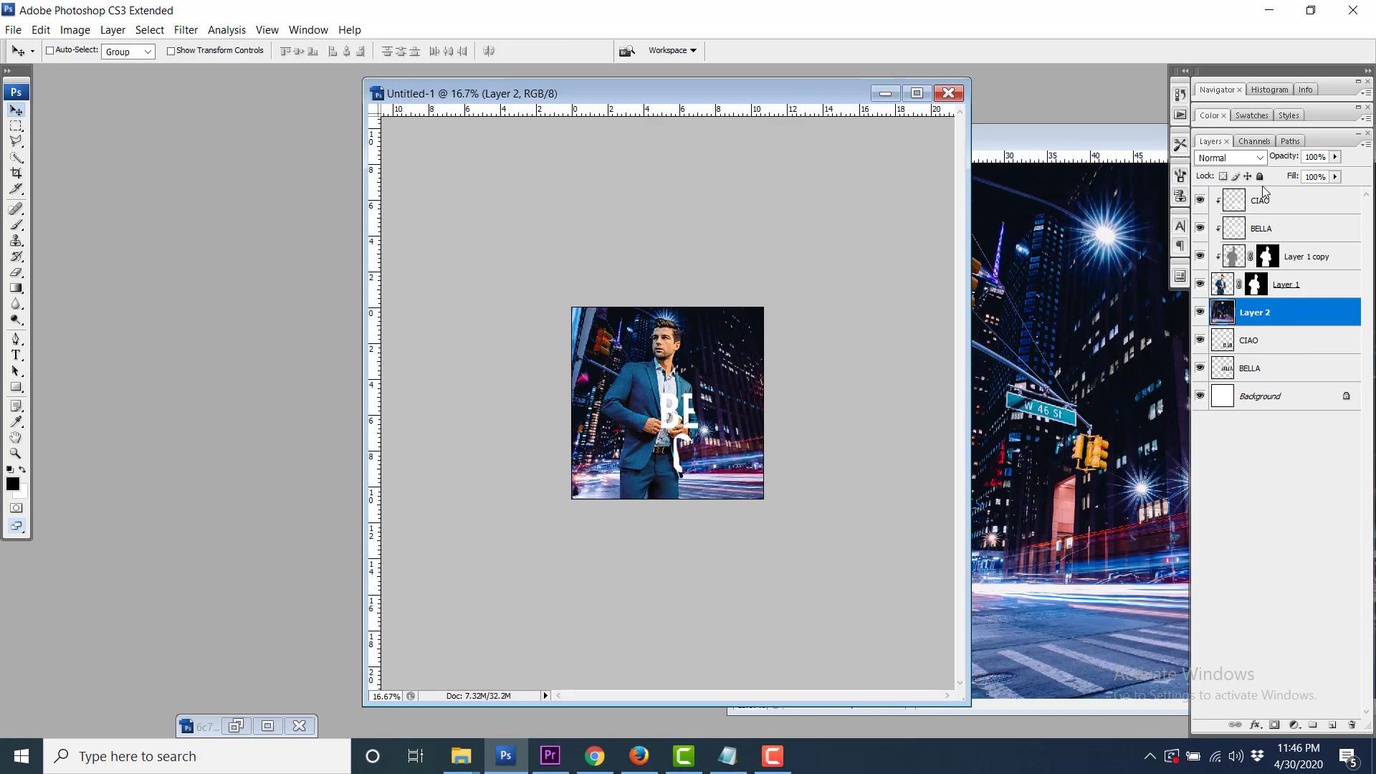
# Move Layer 2's city photo to the top of the stack and set its blend mode to Screen.
pyautogui.moveTo(1273, 321); pyautogui.dragTo(1274, 193)
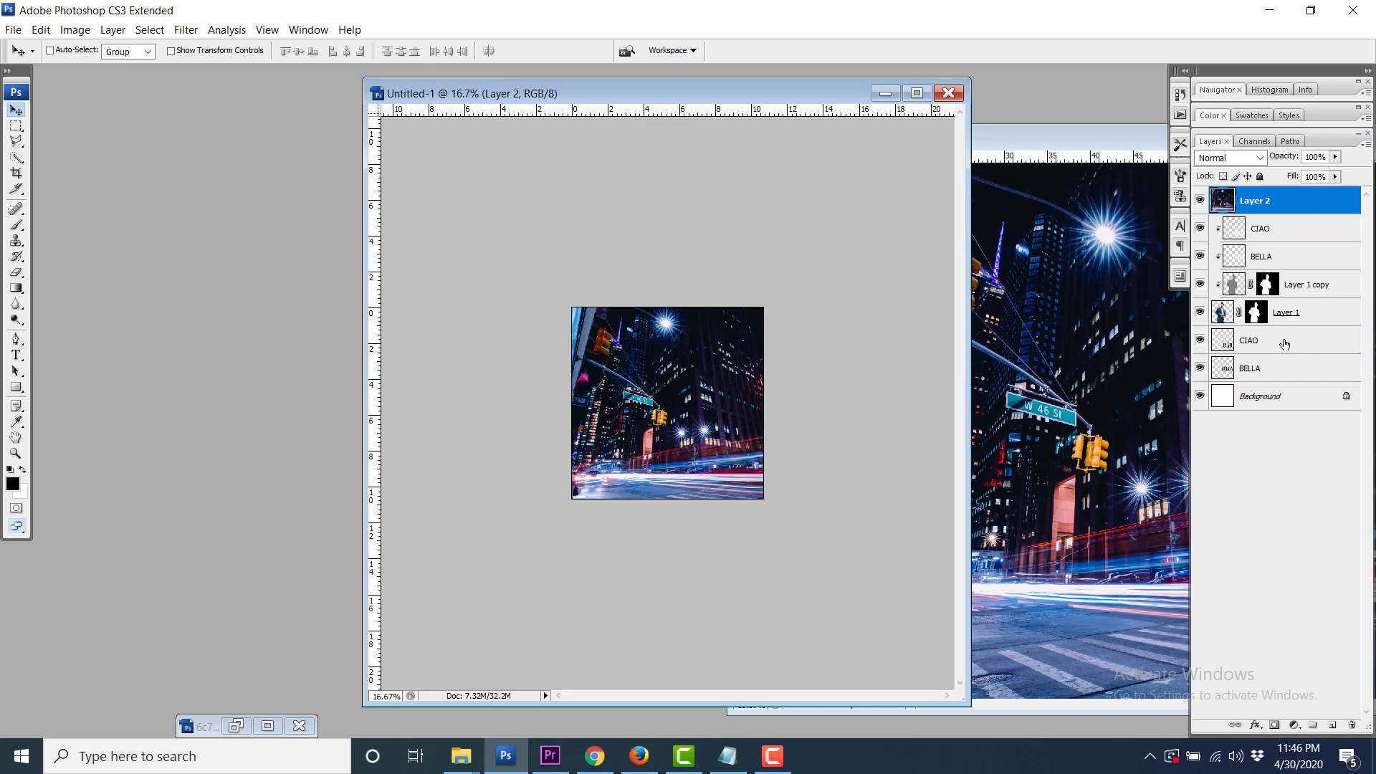
pyautogui.click(1235, 163)
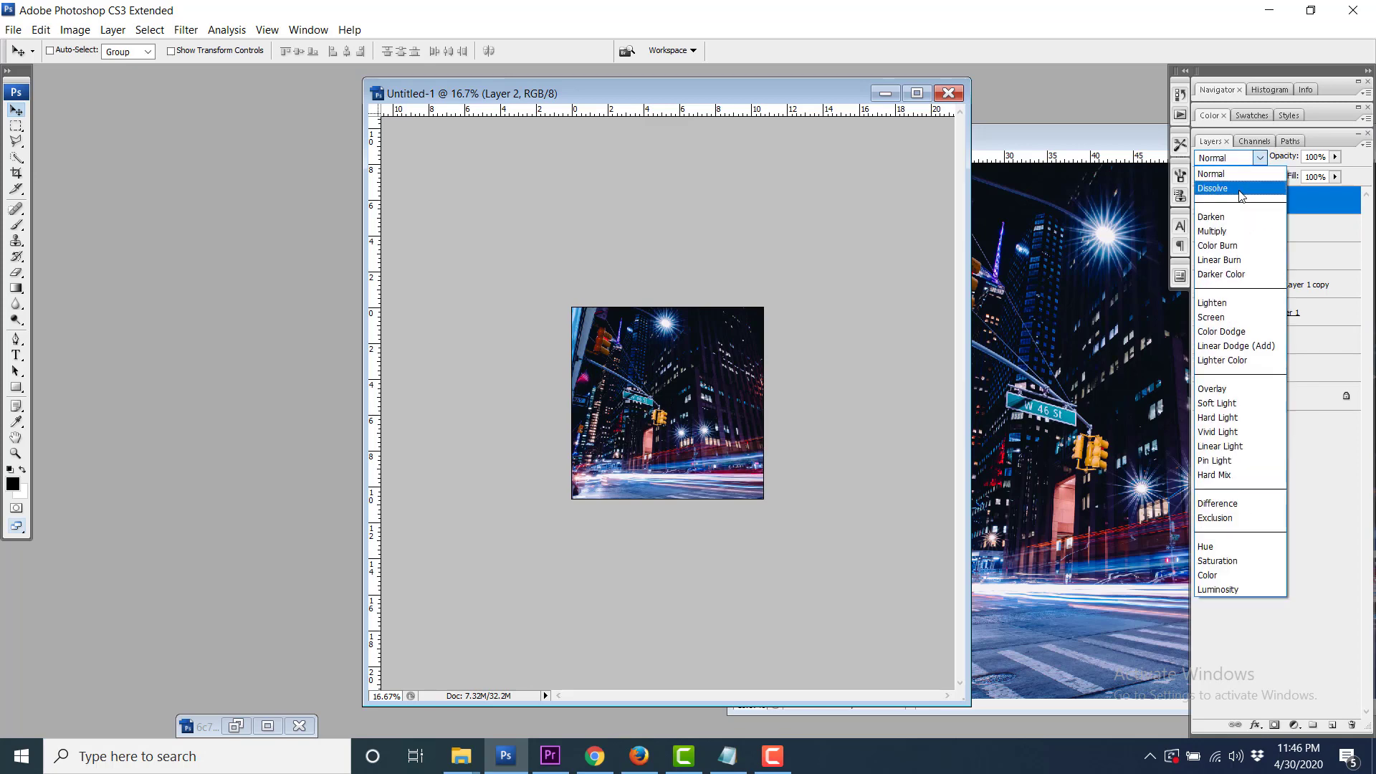
pyautogui.click(1223, 317)
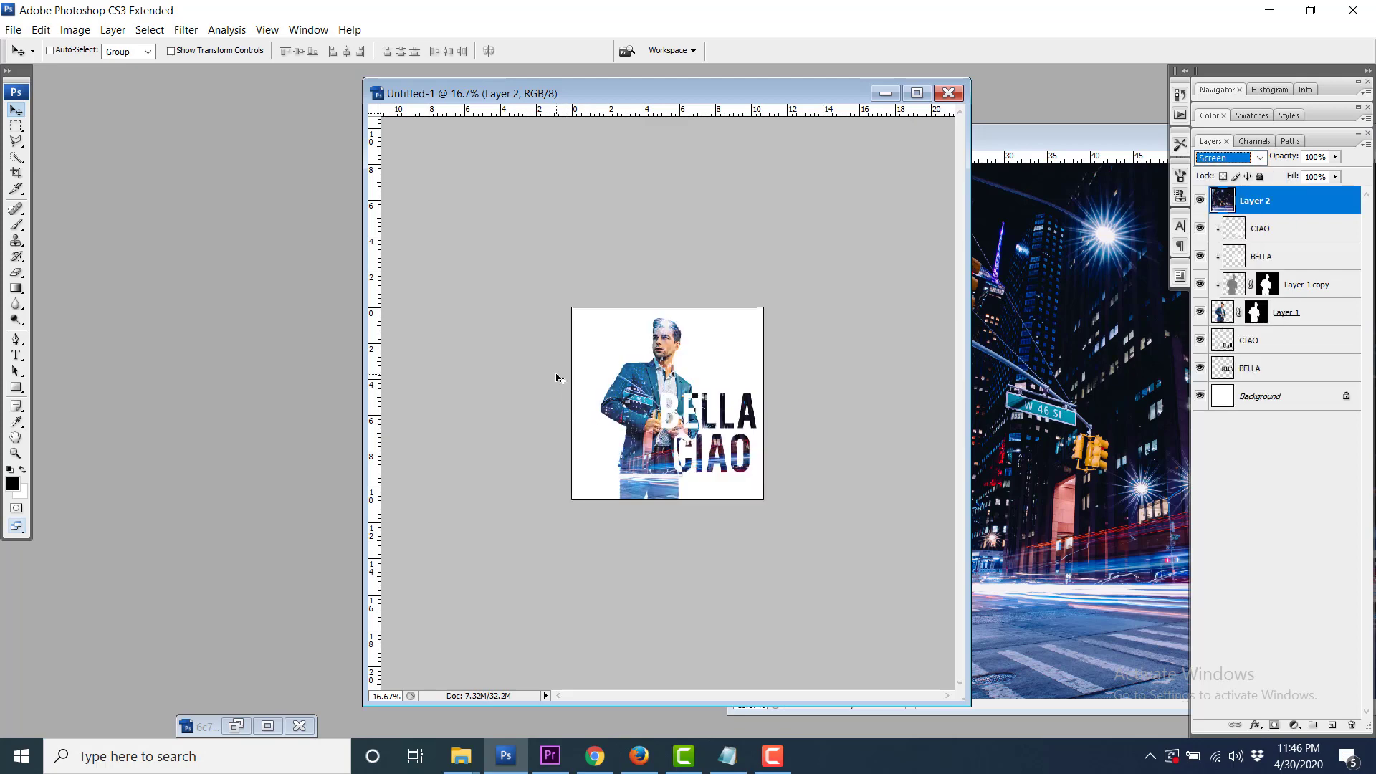
pyautogui.hotkey('ctrl', '+')
# Nudge the Screen-blended Layer 2 up and right so the street sign crosses the jacket.
pyautogui.hotkey('ctrl', '+')
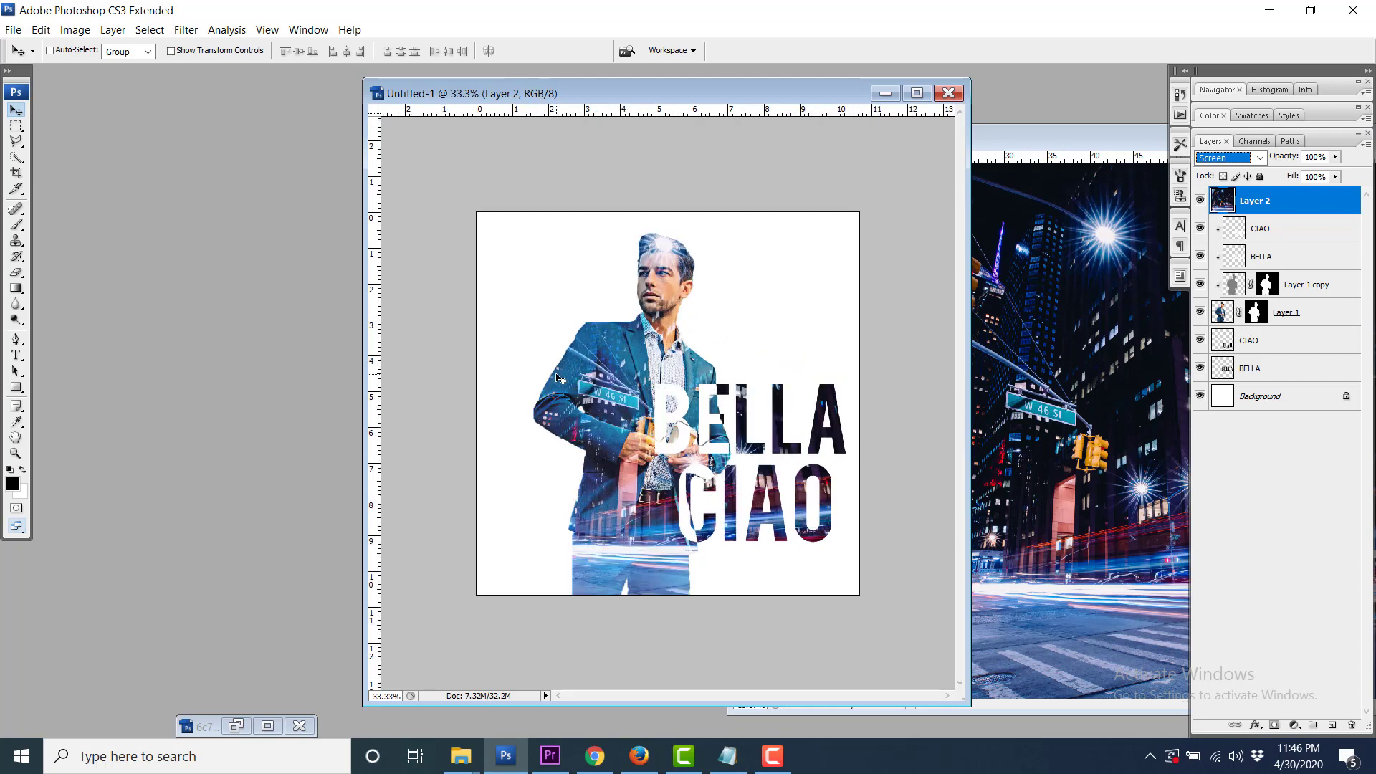
pyautogui.hotkey('ctrl', '+')
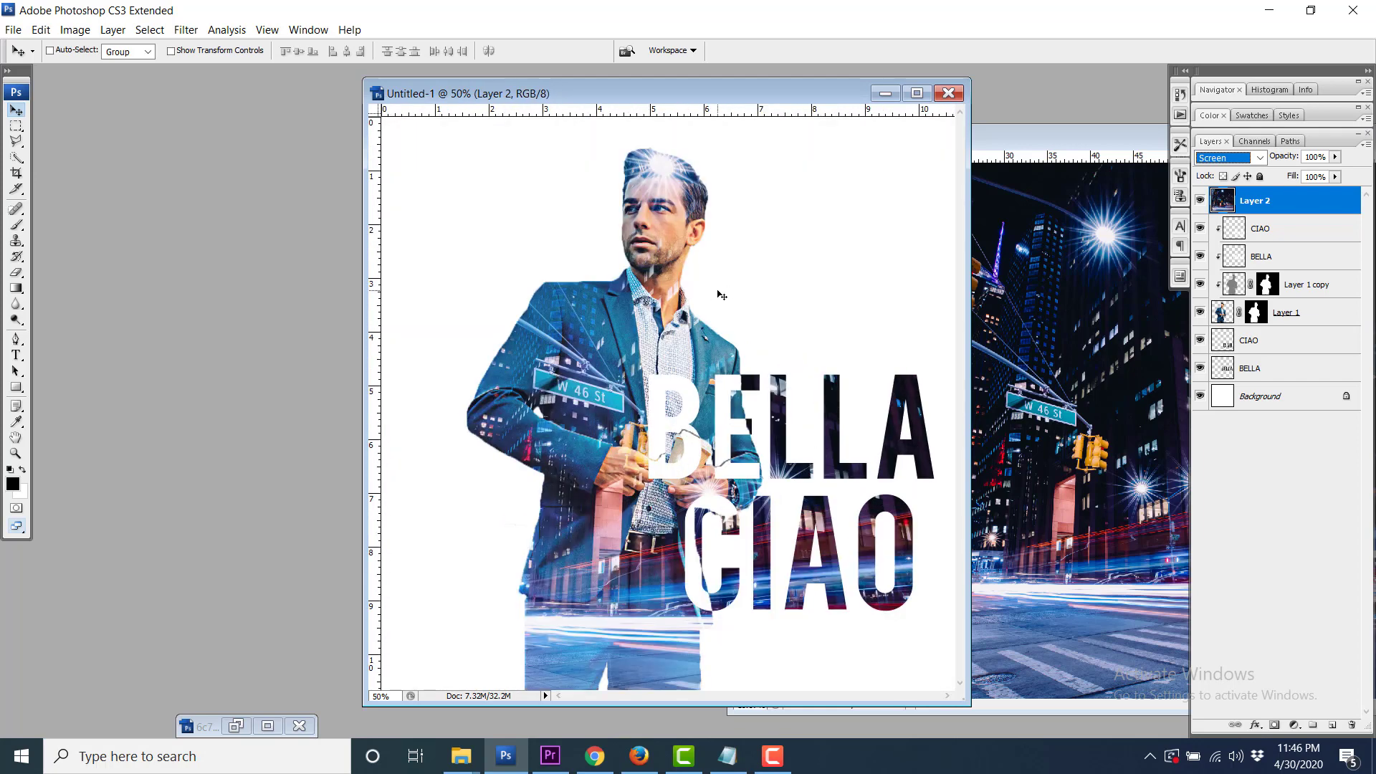
pyautogui.click(631, 342)
pyautogui.hotkey('shift', 'Right')
pyautogui.hotkey('shift', 'Right')
pyautogui.hotkey('shift', 'Right')
pyautogui.moveTo(602, 349); pyautogui.dragTo(601, 312)
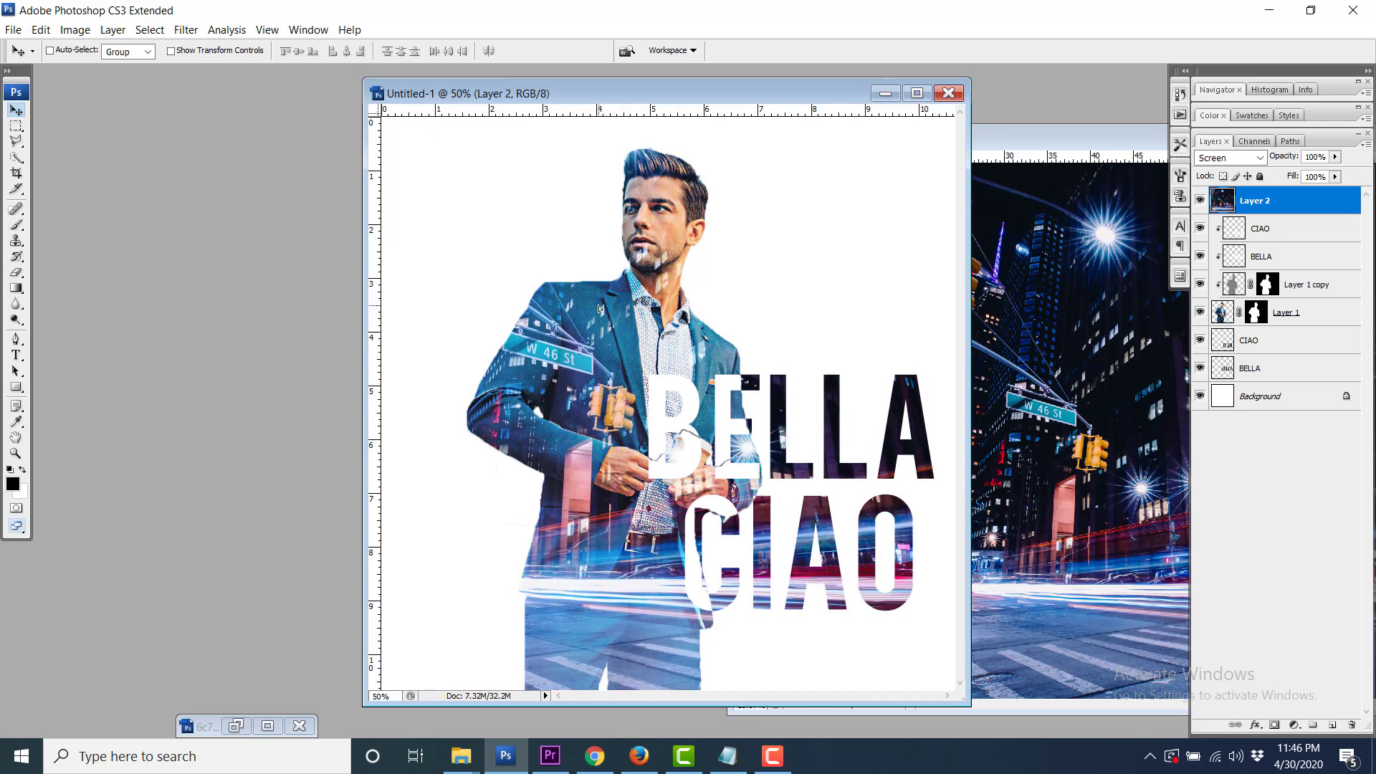
pyautogui.moveTo(600, 312); pyautogui.dragTo(607, 321)
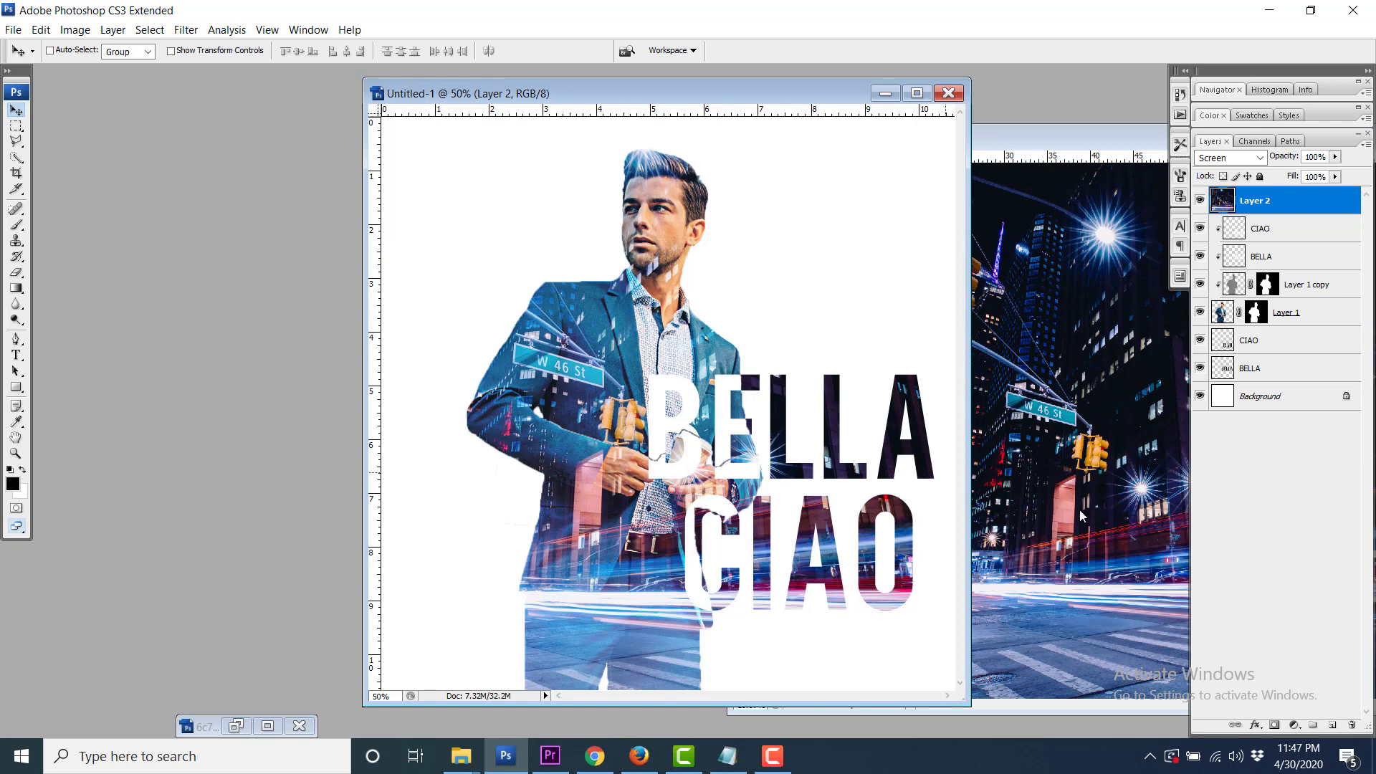
pyautogui.click(1295, 725)
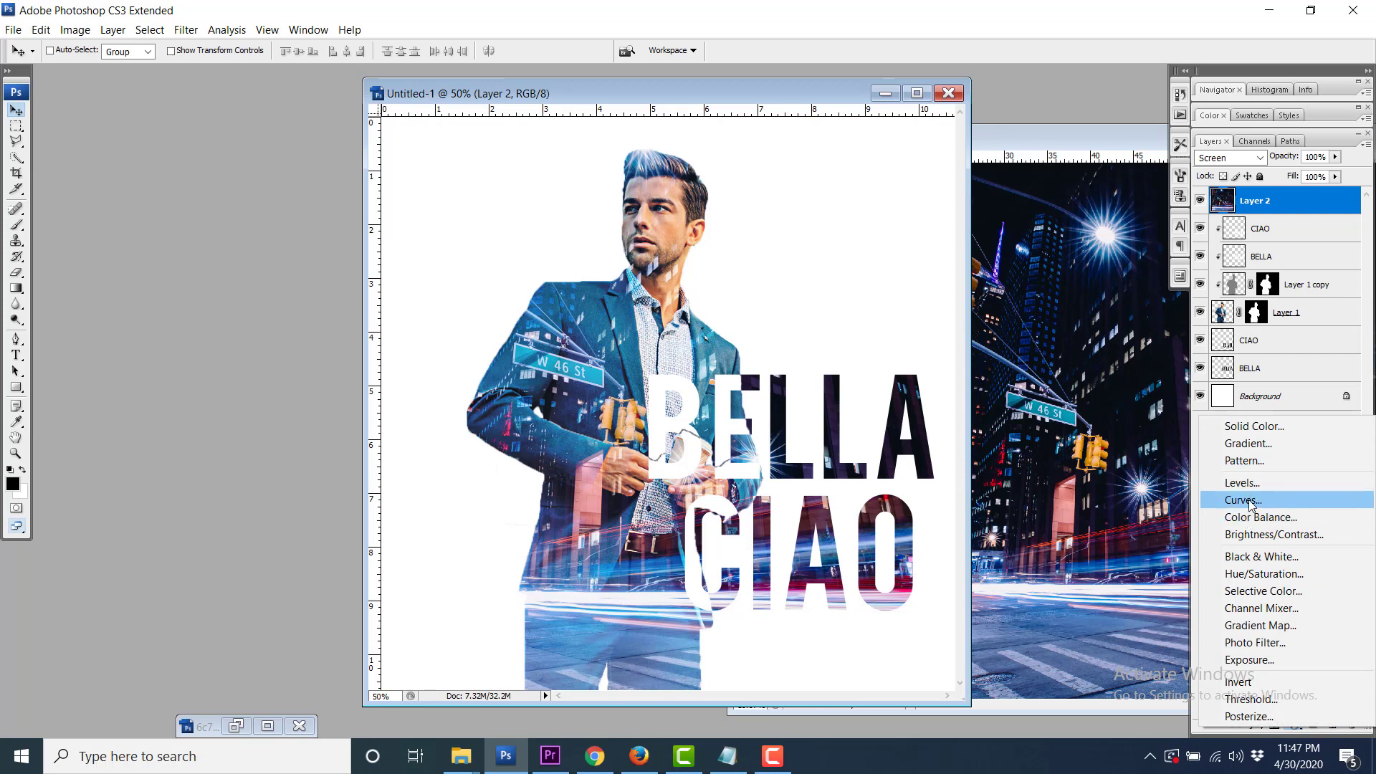
# Add a Curves 1 adjustment with a gentle S-curve: darker shadows, brighter highlights.
pyautogui.click(1249, 502)
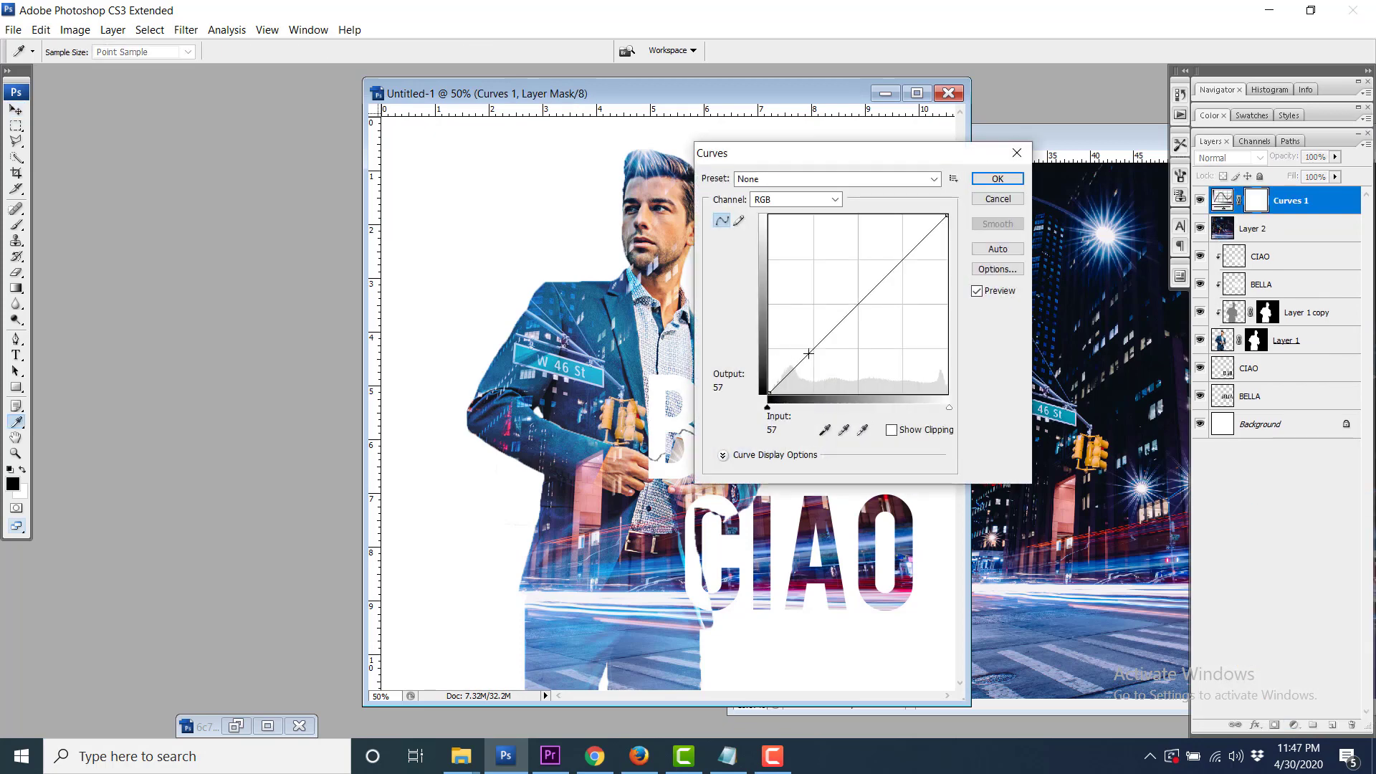
pyautogui.moveTo(809, 353); pyautogui.dragTo(817, 356)
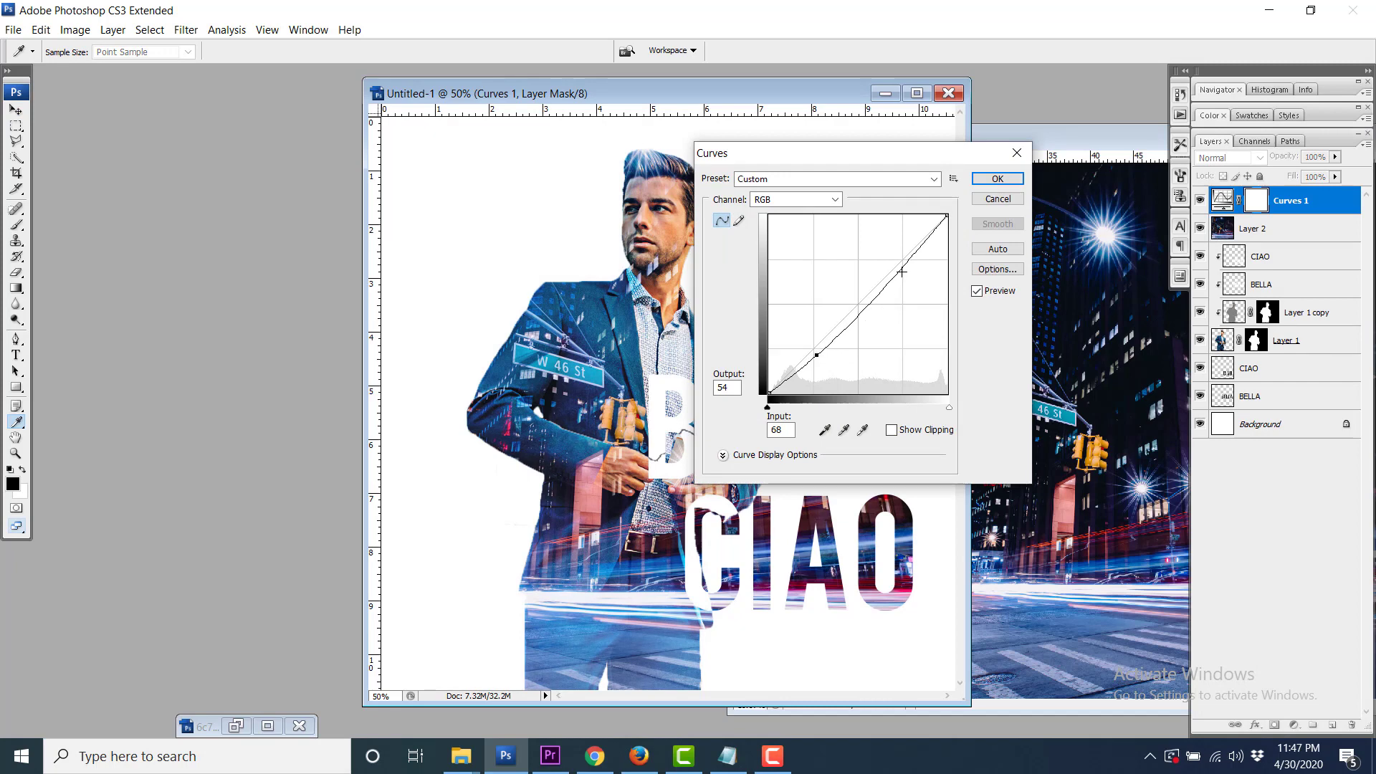
pyautogui.moveTo(900, 271); pyautogui.dragTo(888, 271)
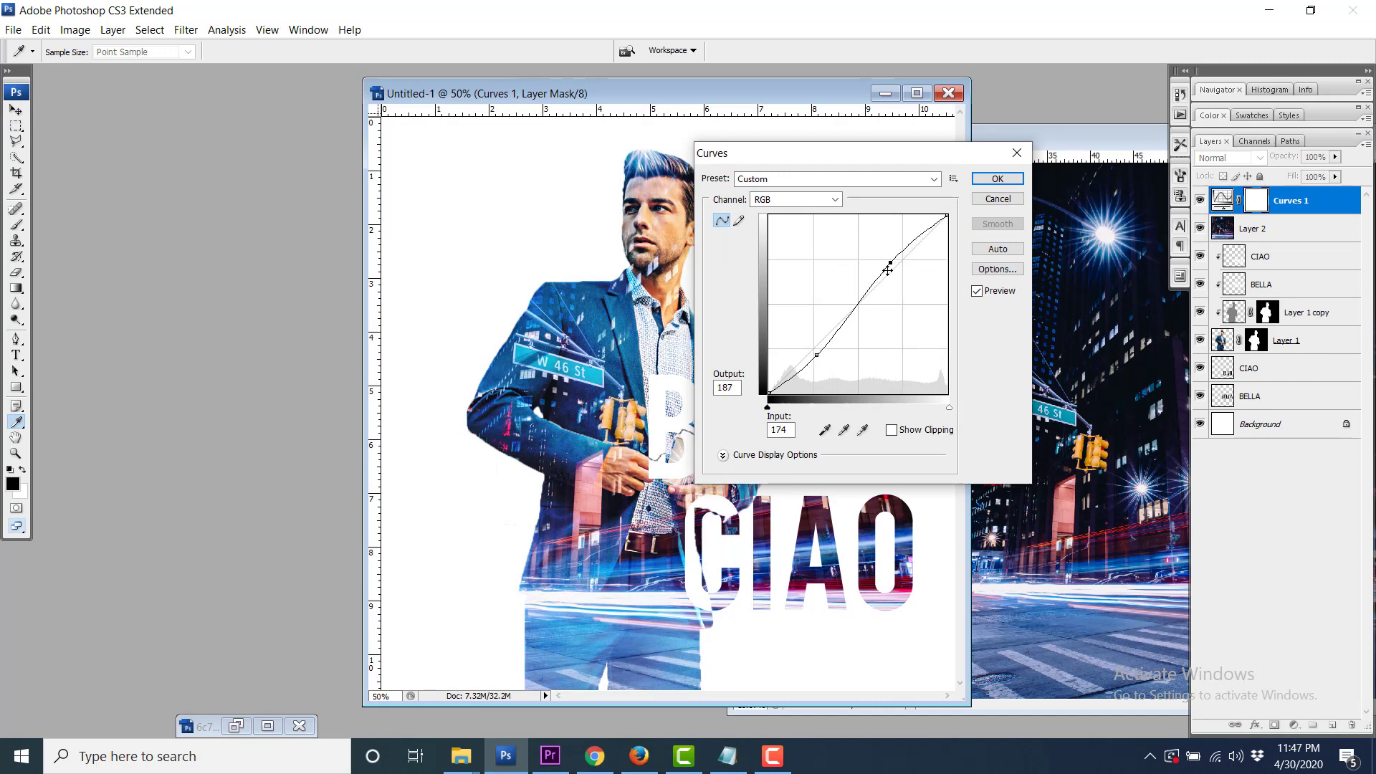
pyautogui.moveTo(816, 357); pyautogui.dragTo(818, 358)
pyautogui.click(995, 180)
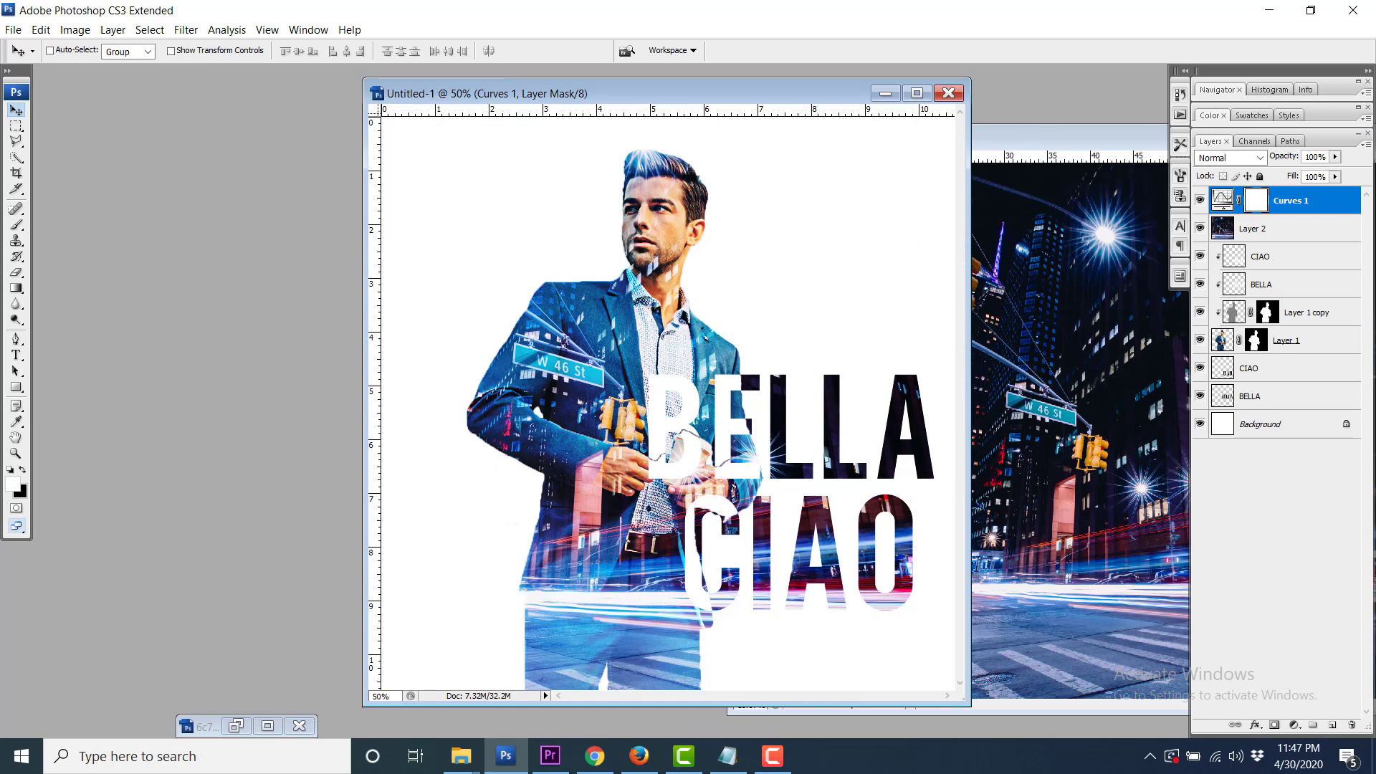
pyautogui.click(1295, 725)
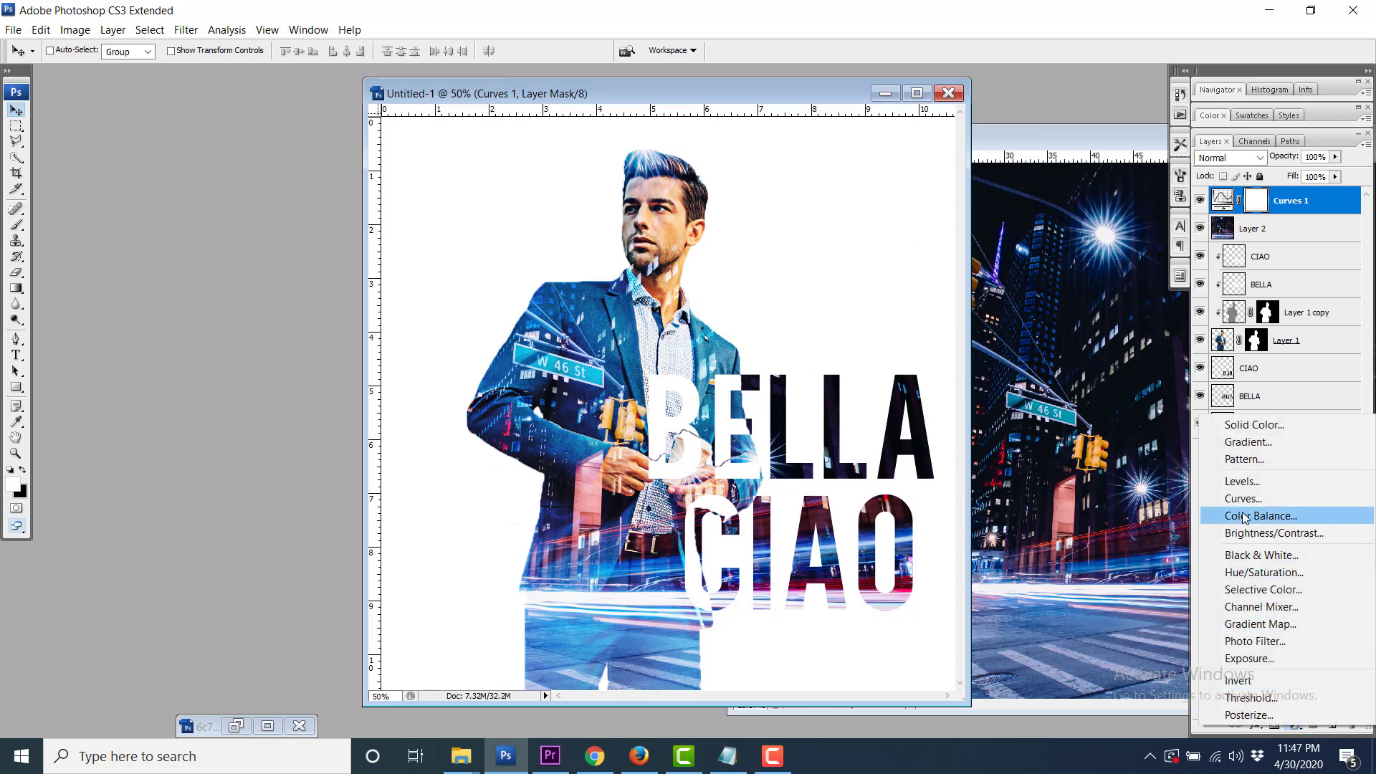
# Add a Levels 1 adjustment: output white 245, slightly higher gamma, black and white inputs moved inward.
pyautogui.click(1242, 481)
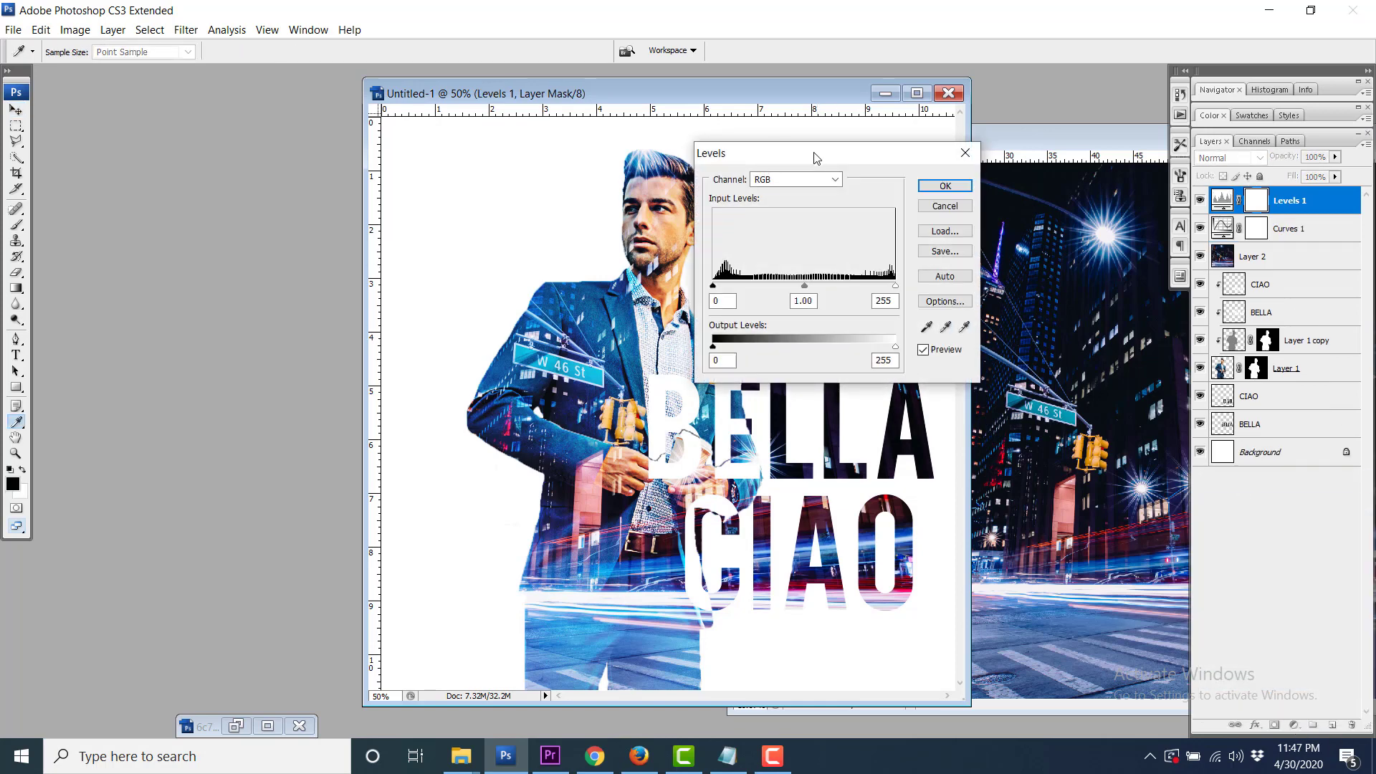
pyautogui.moveTo(814, 153); pyautogui.dragTo(976, 117)
pyautogui.moveTo(1049, 306); pyautogui.dragTo(1035, 309)
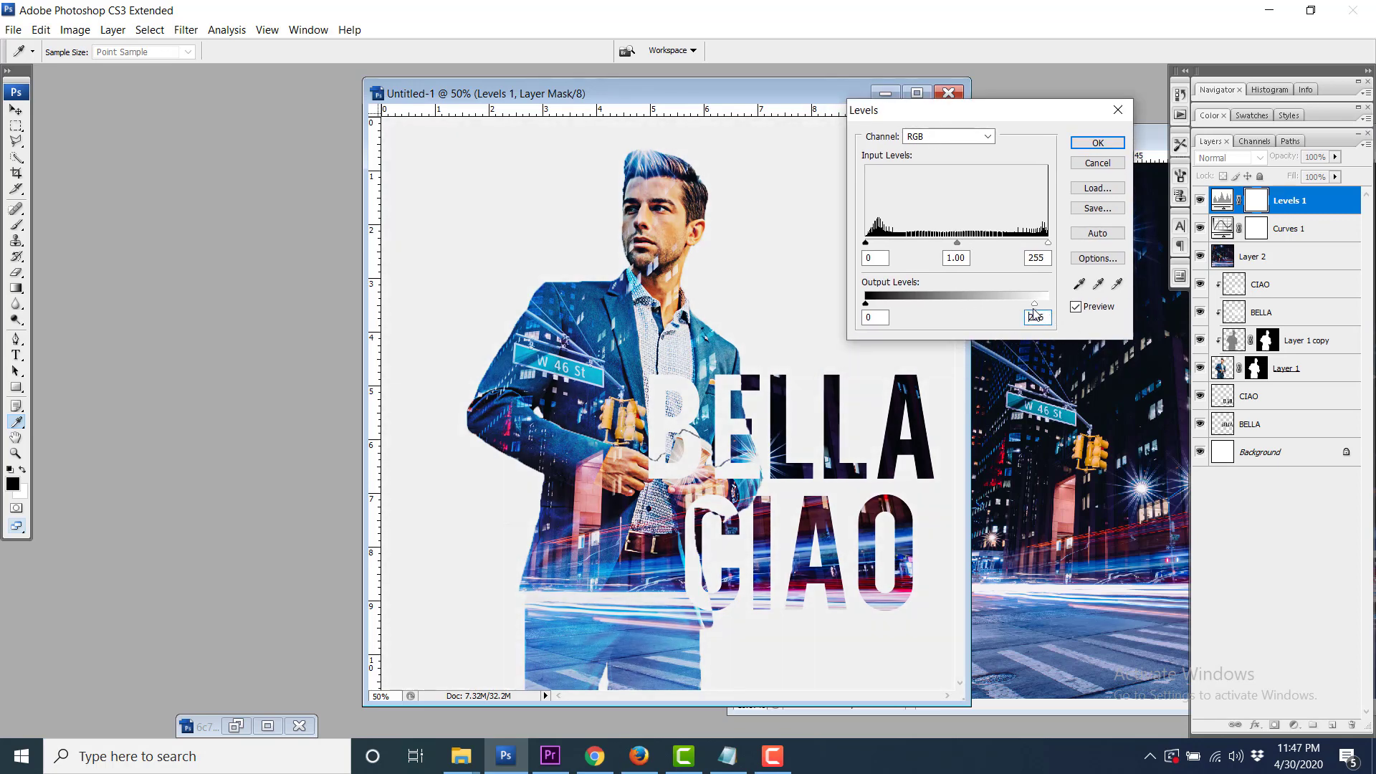
pyautogui.moveTo(1037, 311); pyautogui.dragTo(1042, 309)
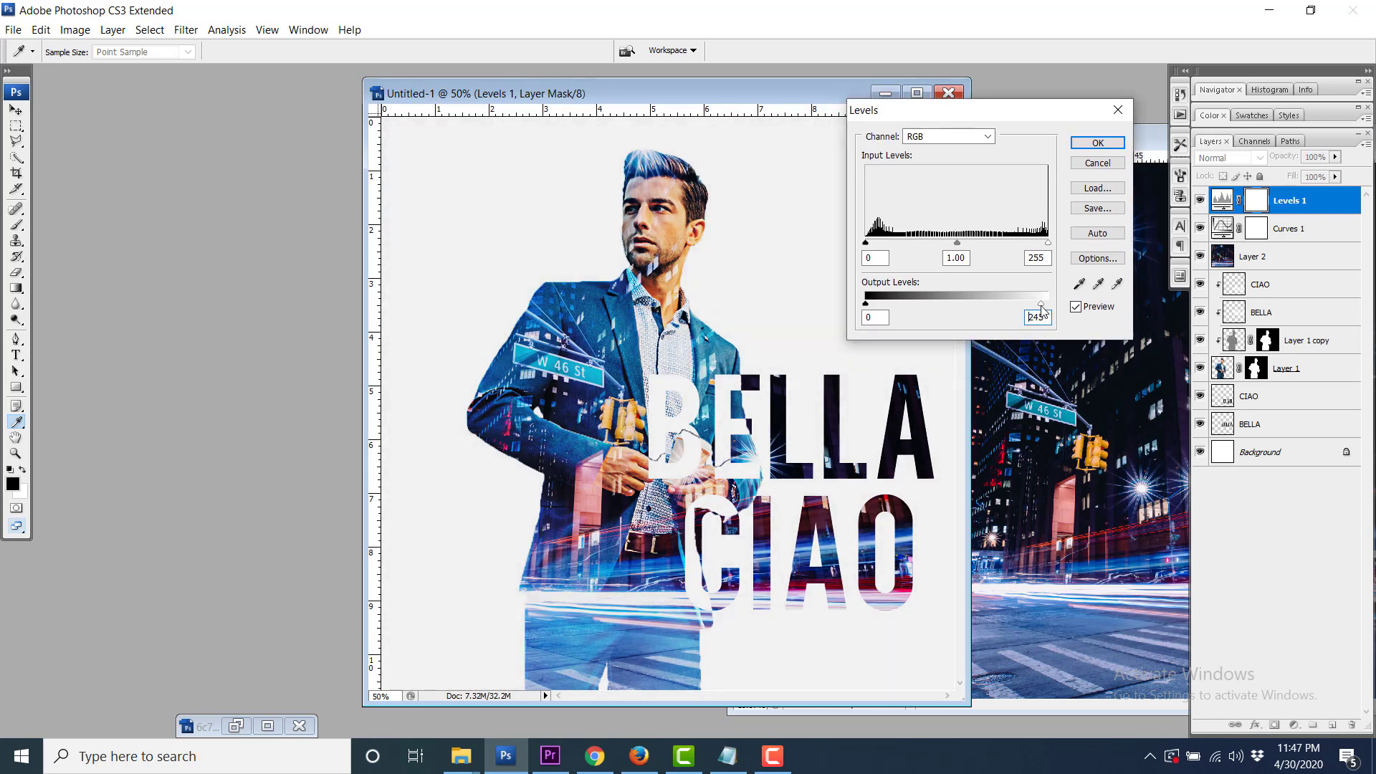
pyautogui.moveTo(959, 248); pyautogui.dragTo(955, 255)
pyautogui.click(953, 255)
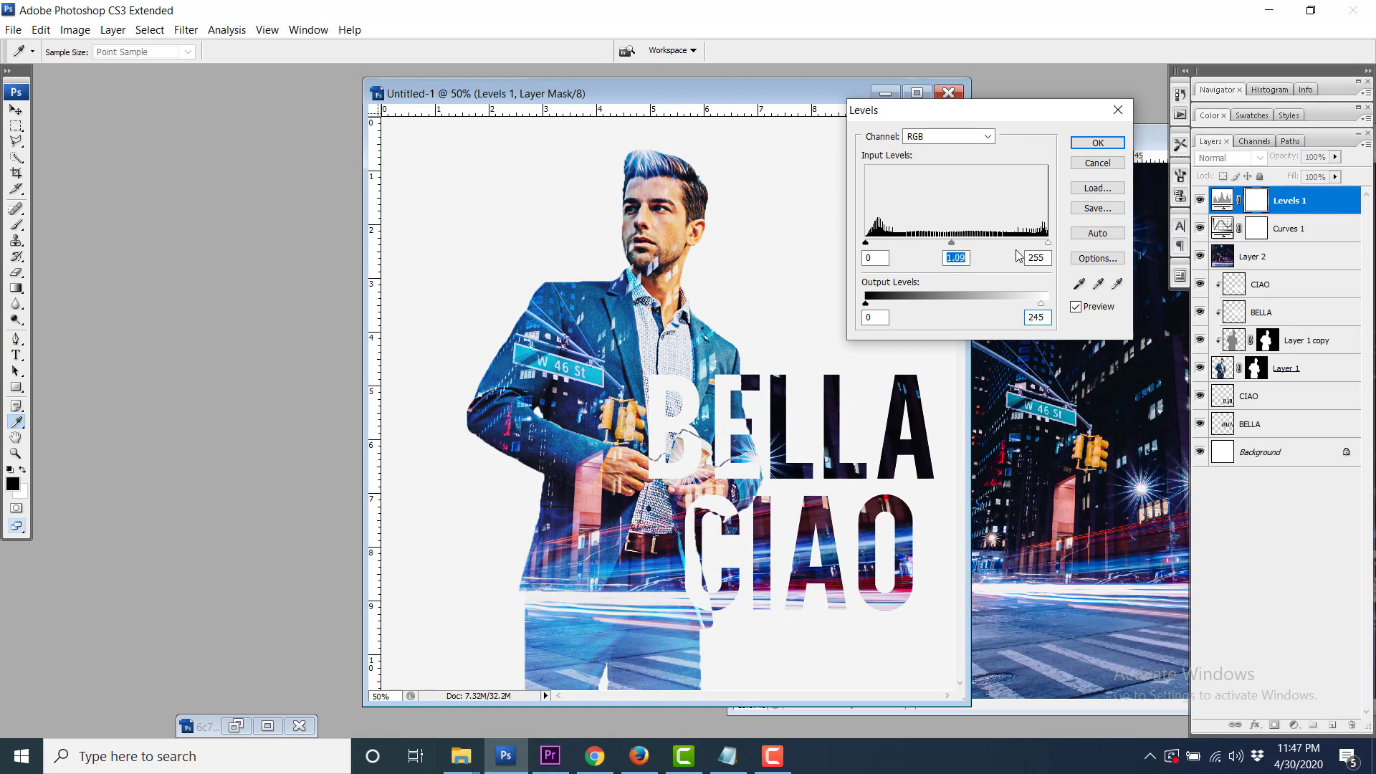
pyautogui.moveTo(1049, 246); pyautogui.dragTo(1038, 244)
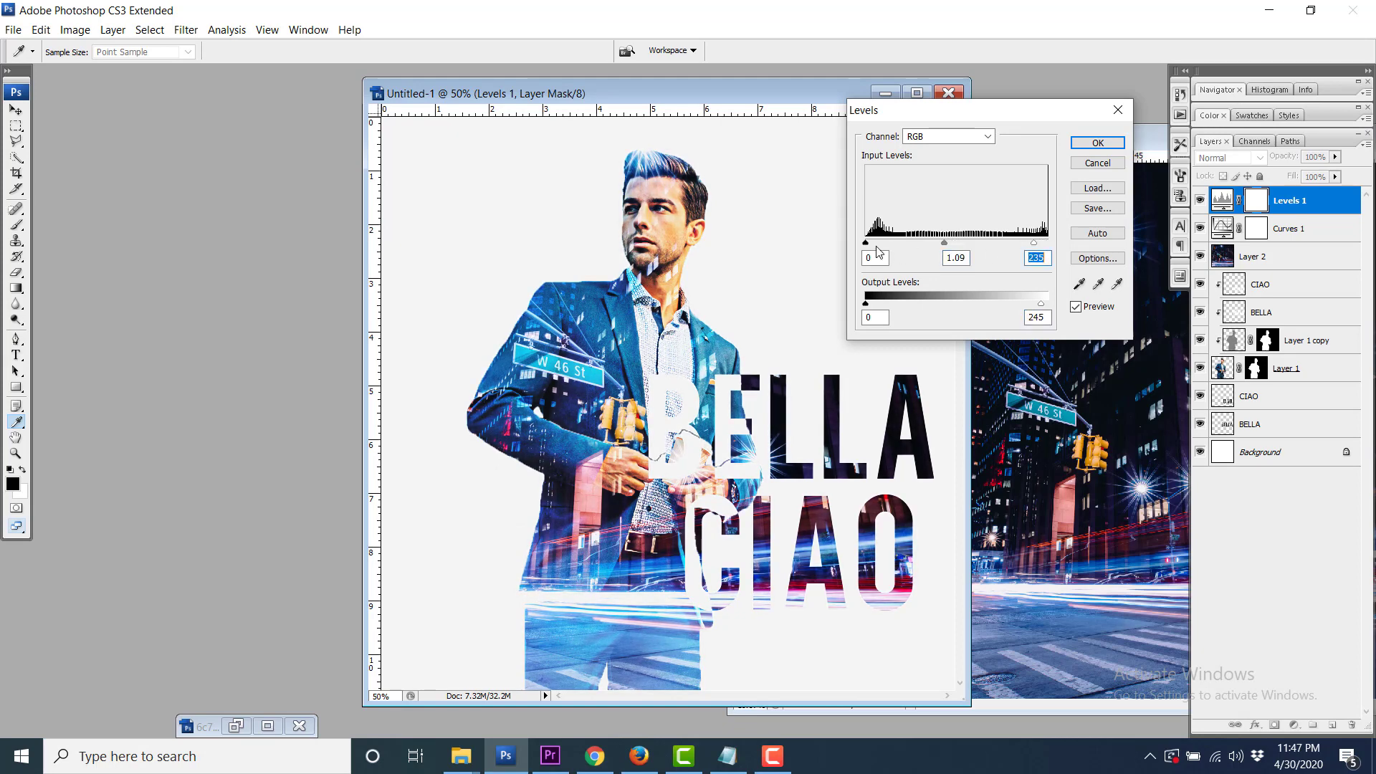
pyautogui.moveTo(866, 244); pyautogui.dragTo(878, 252)
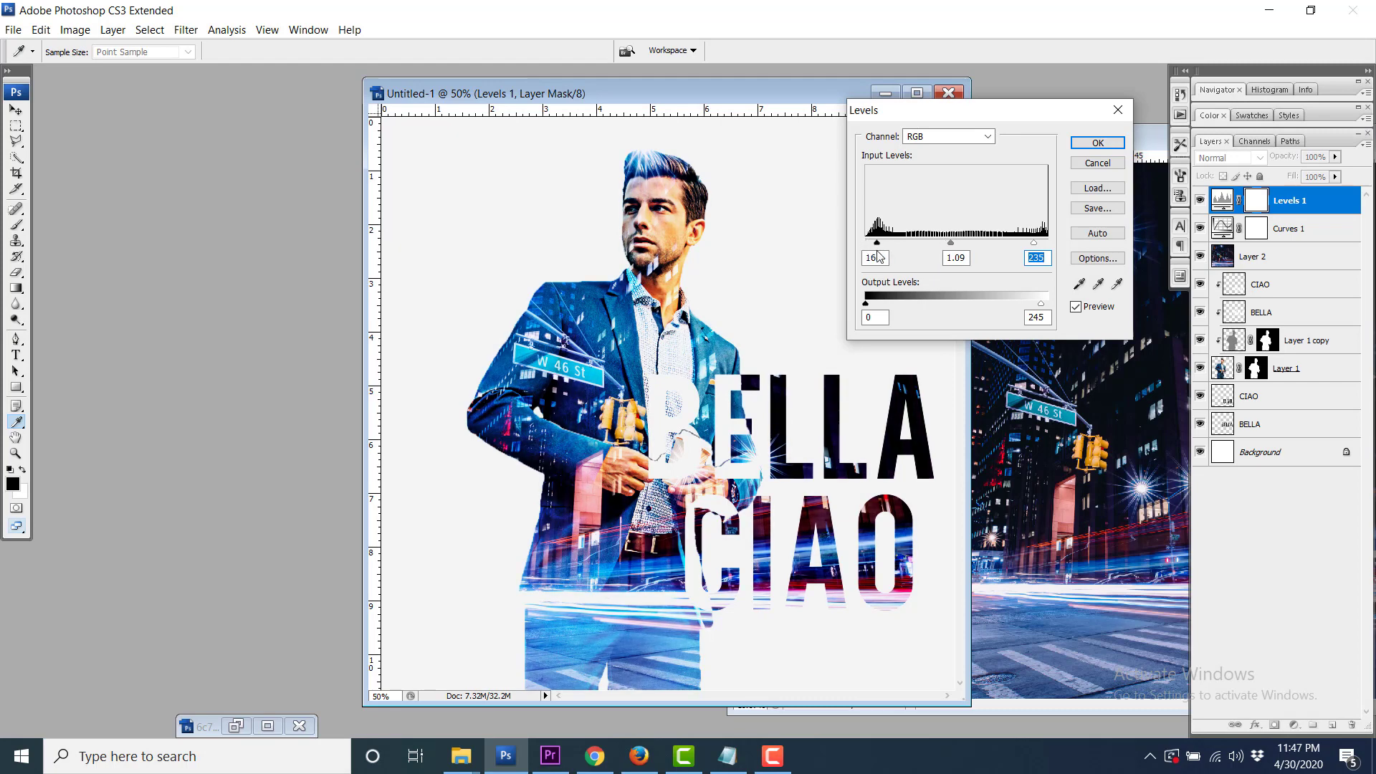
pyautogui.click(1098, 143)
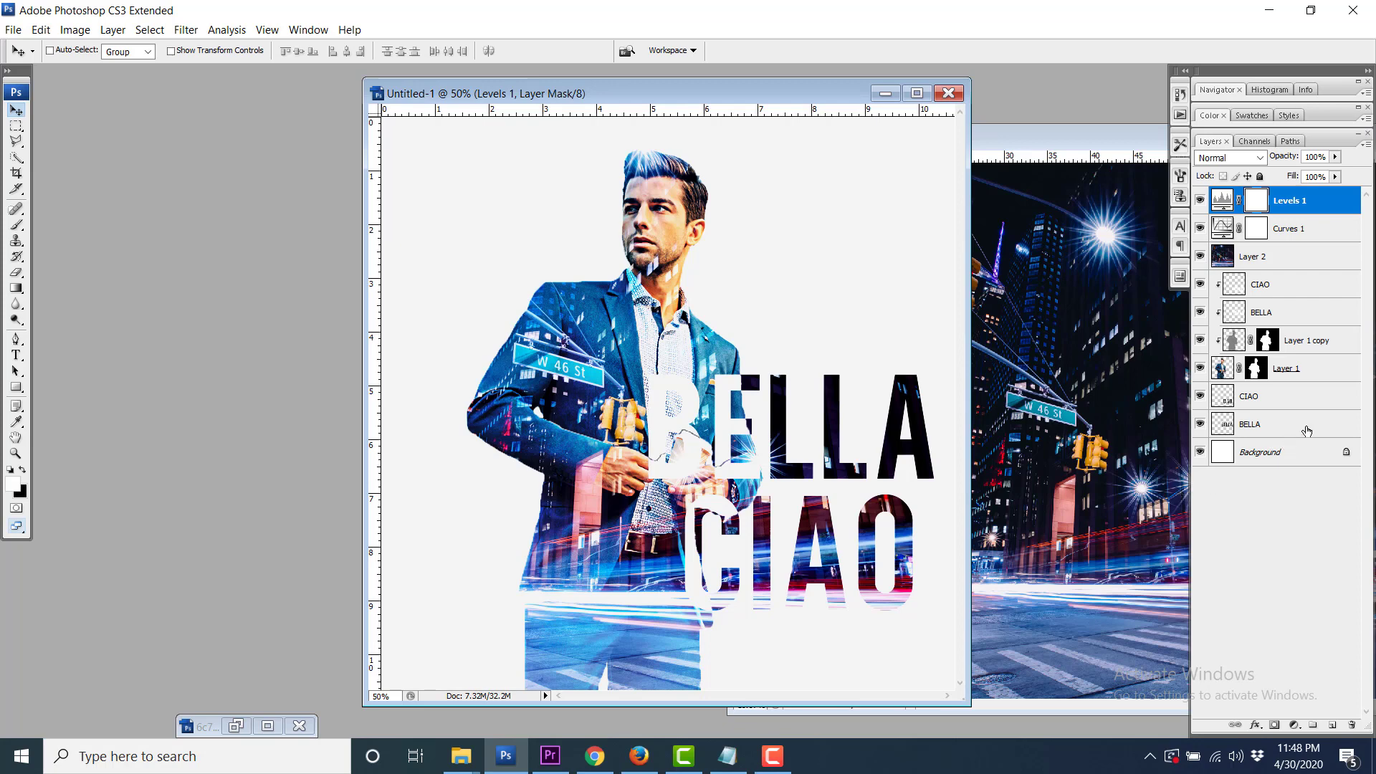
# Convert the locked Background into an ordinary Layer 0.
pyautogui.click(1342, 471)
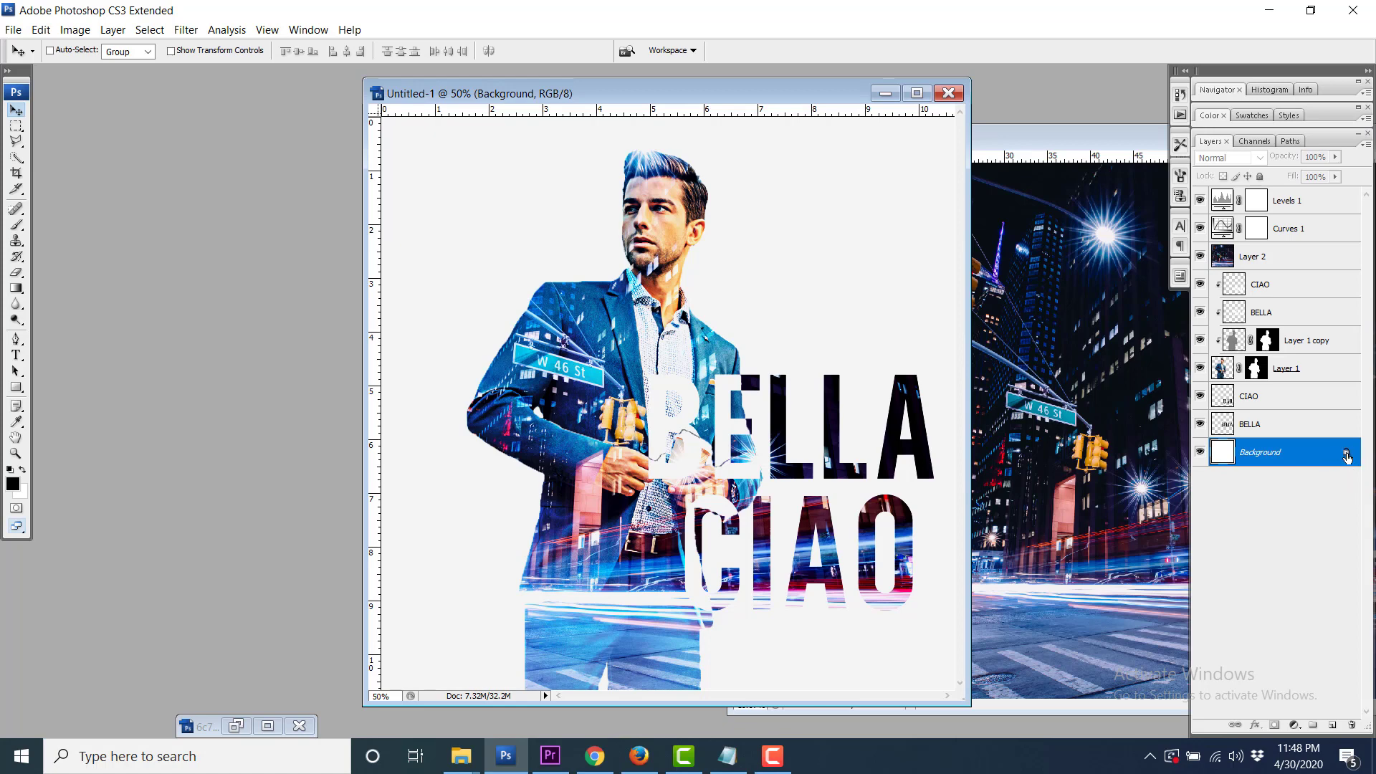
pyautogui.doubleClick(1347, 458)
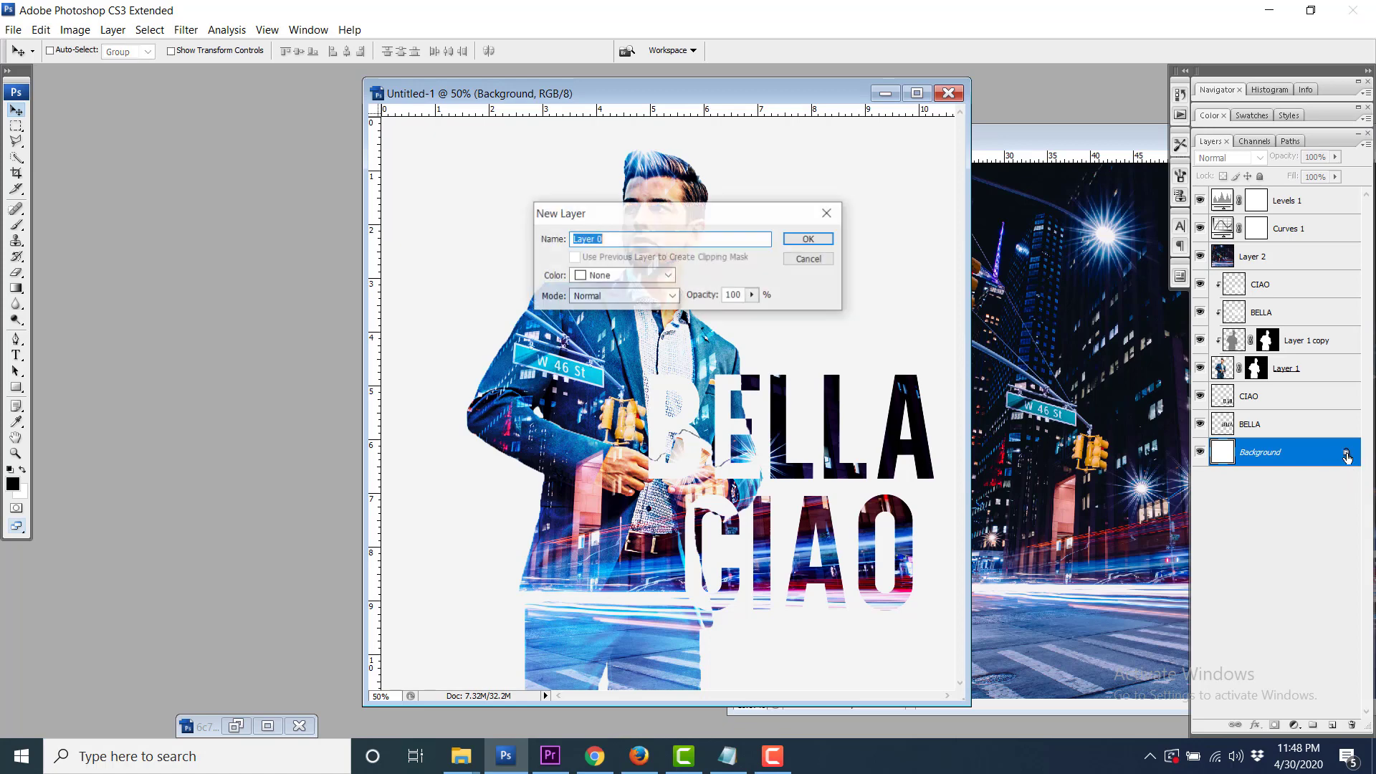
pyautogui.click(809, 238)
# Give Layer 0 a light grey (b6b7b7) Color Overlay through its blending options.
pyautogui.rightClick(1297, 453)
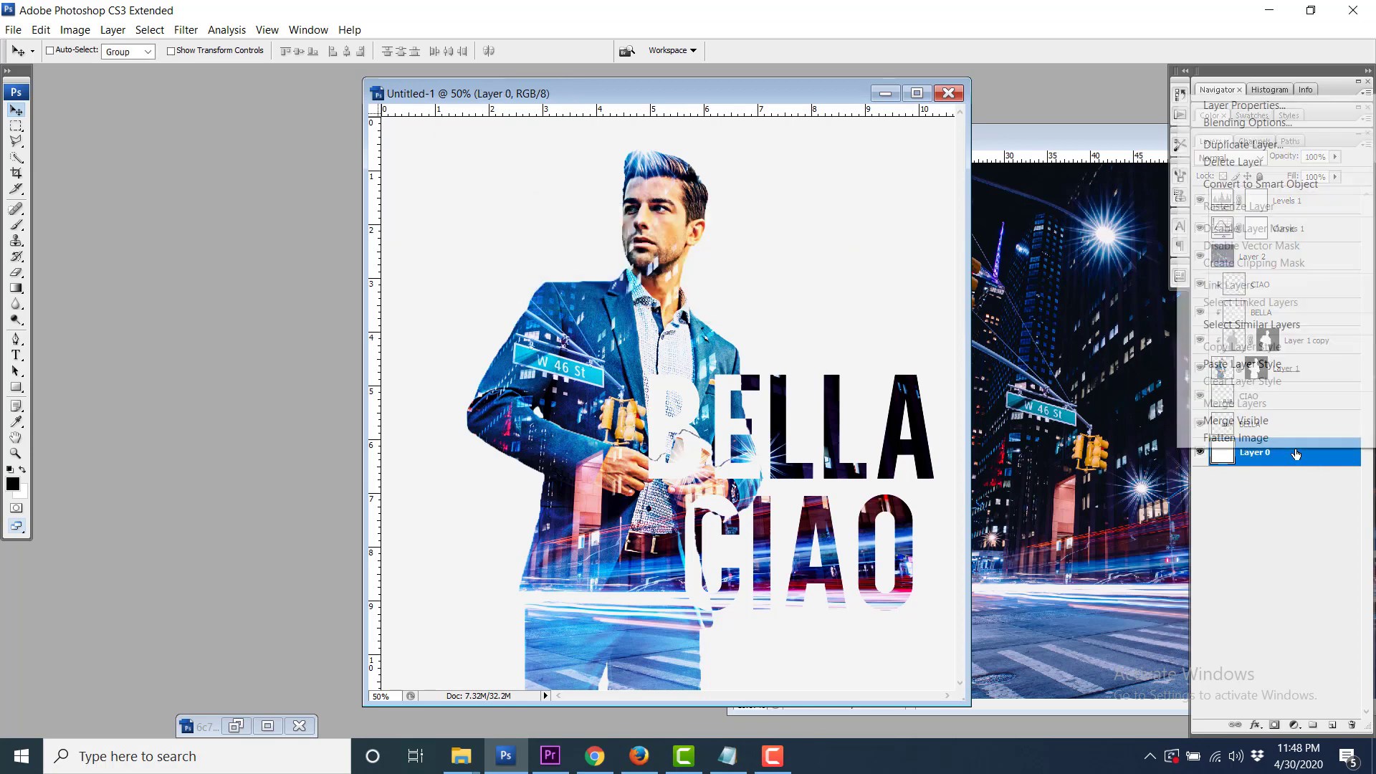
pyautogui.click(1228, 123)
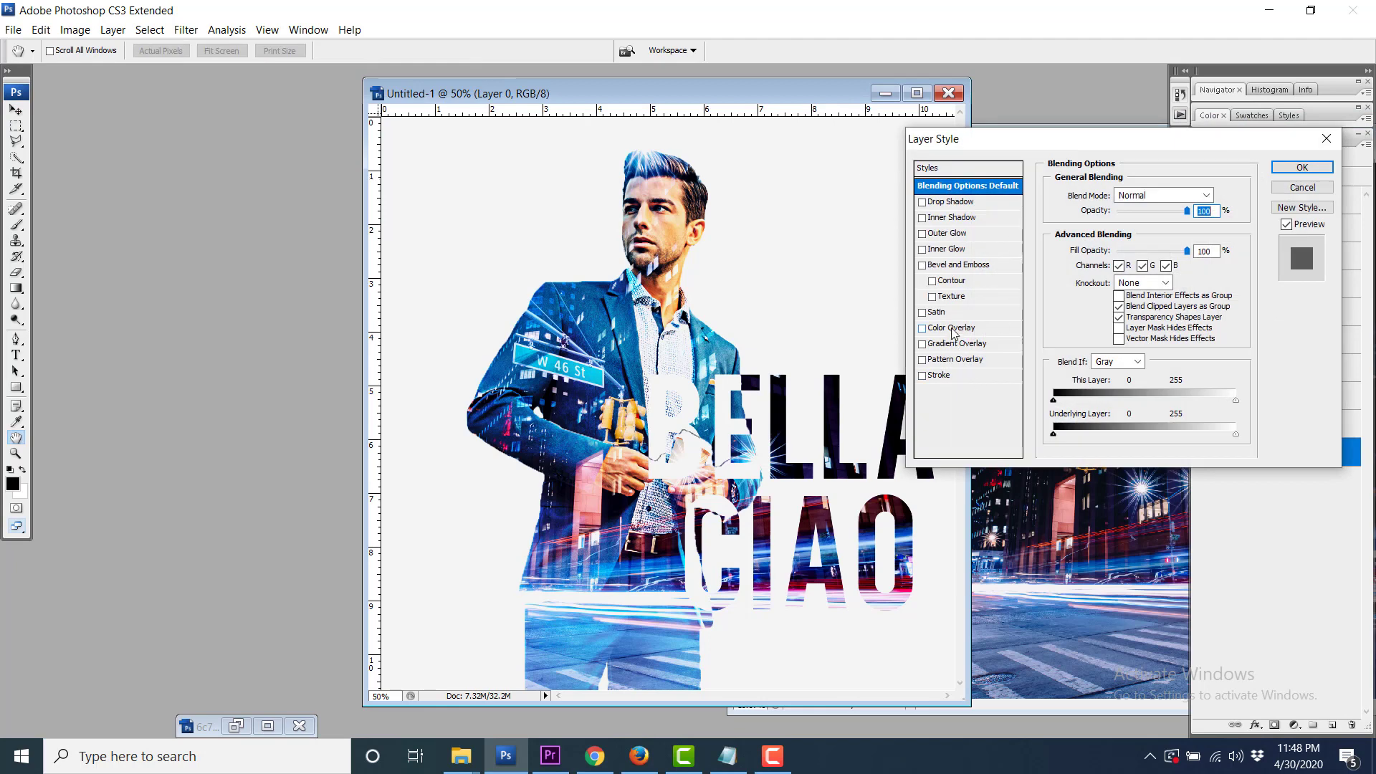
pyautogui.click(952, 329)
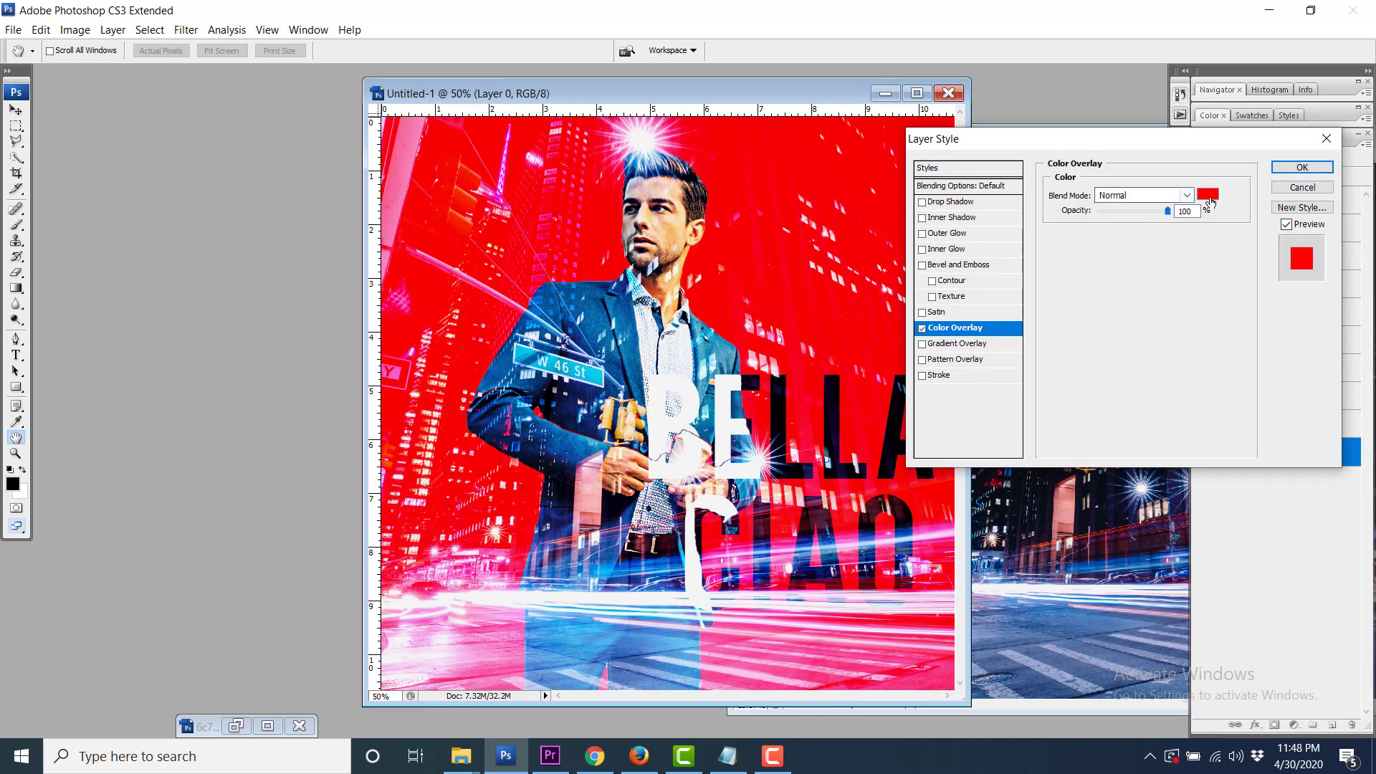
pyautogui.click(1209, 196)
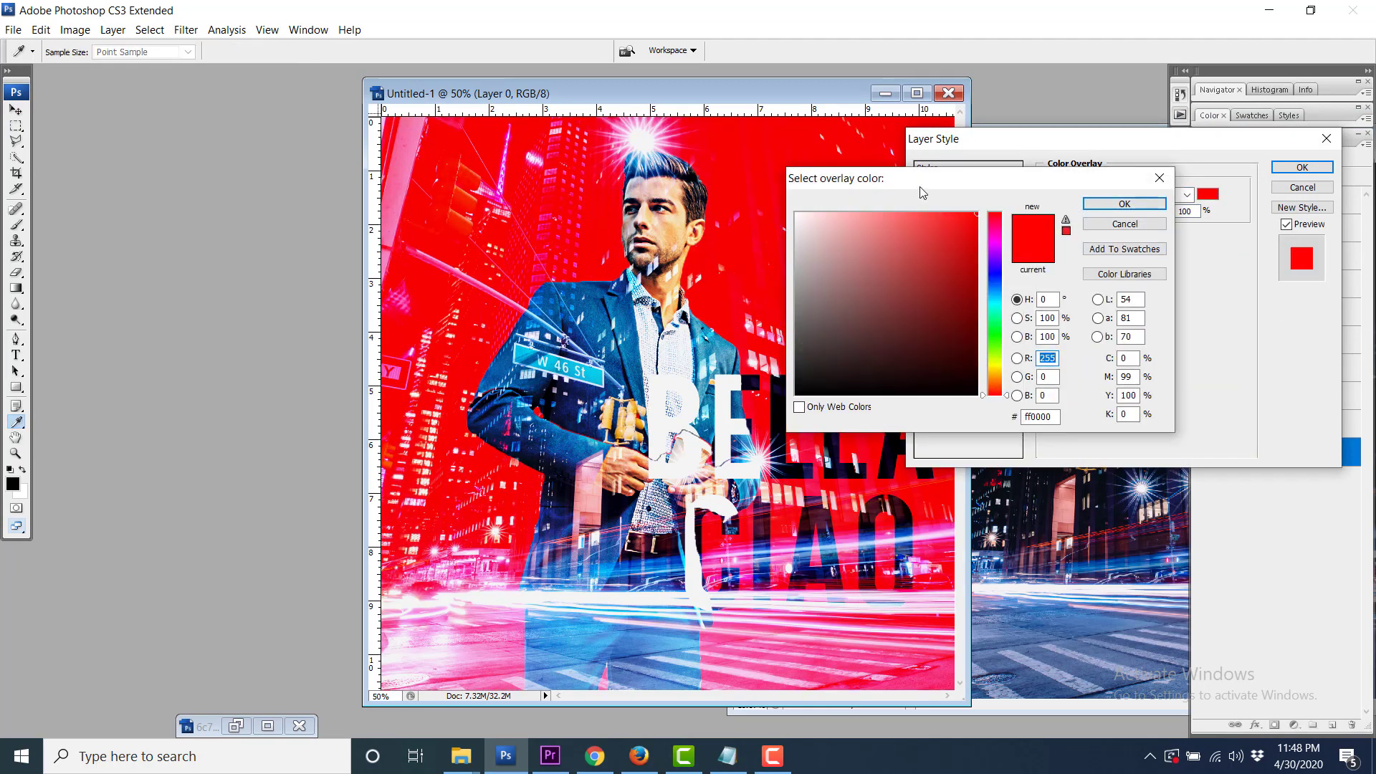
pyautogui.moveTo(922, 193); pyautogui.dragTo(996, 172)
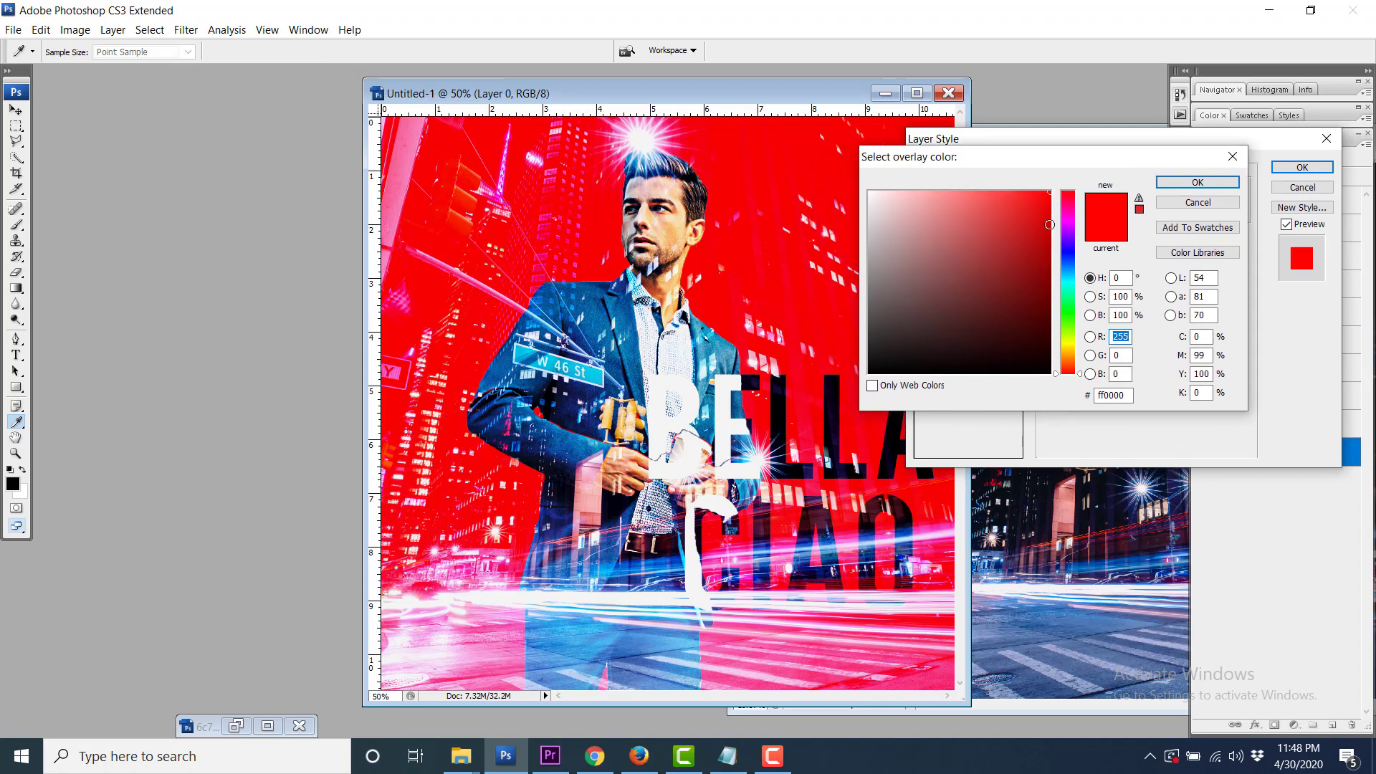
pyautogui.moveTo(1081, 380)
pyautogui.mouseDown()
pyautogui.moveTo(1083, 237)
pyautogui.moveTo(1081, 261)
pyautogui.mouseUp()
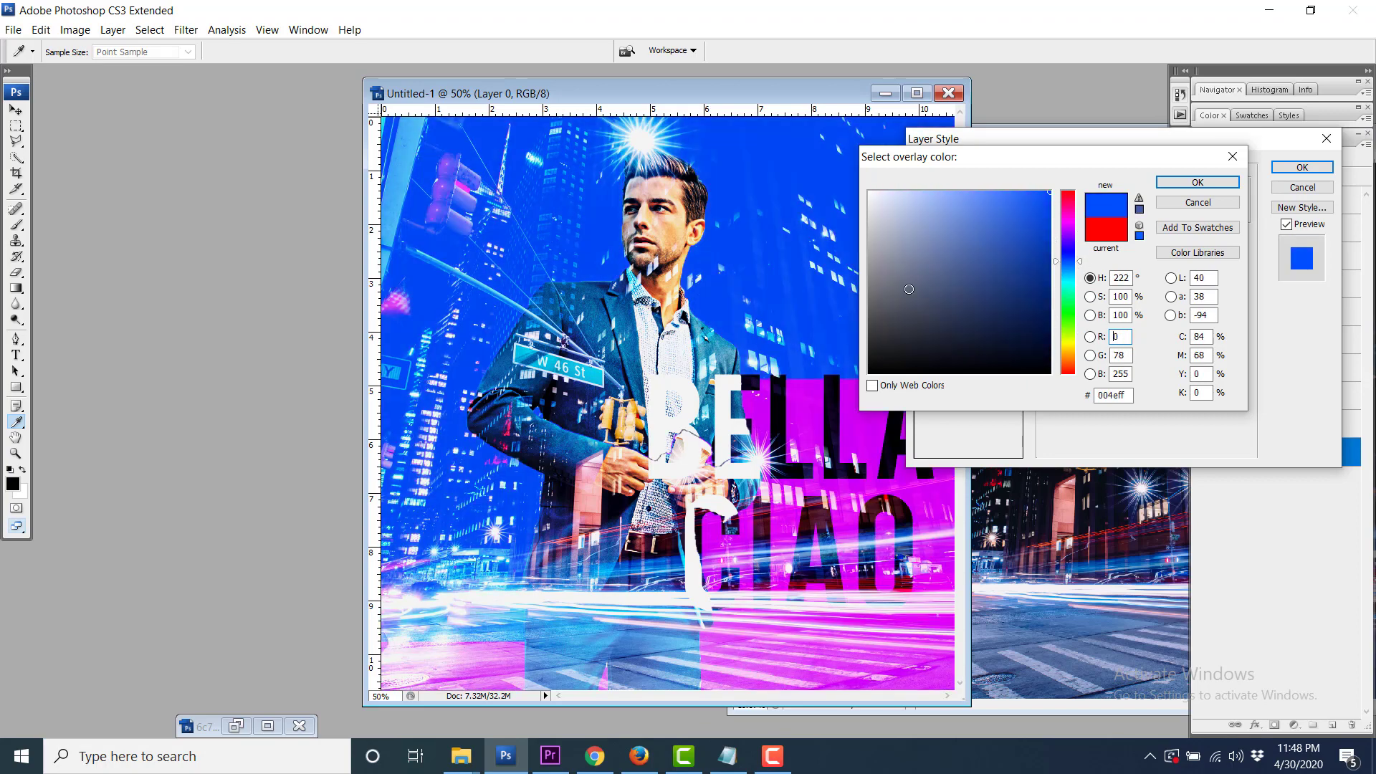
pyautogui.click(523, 347)
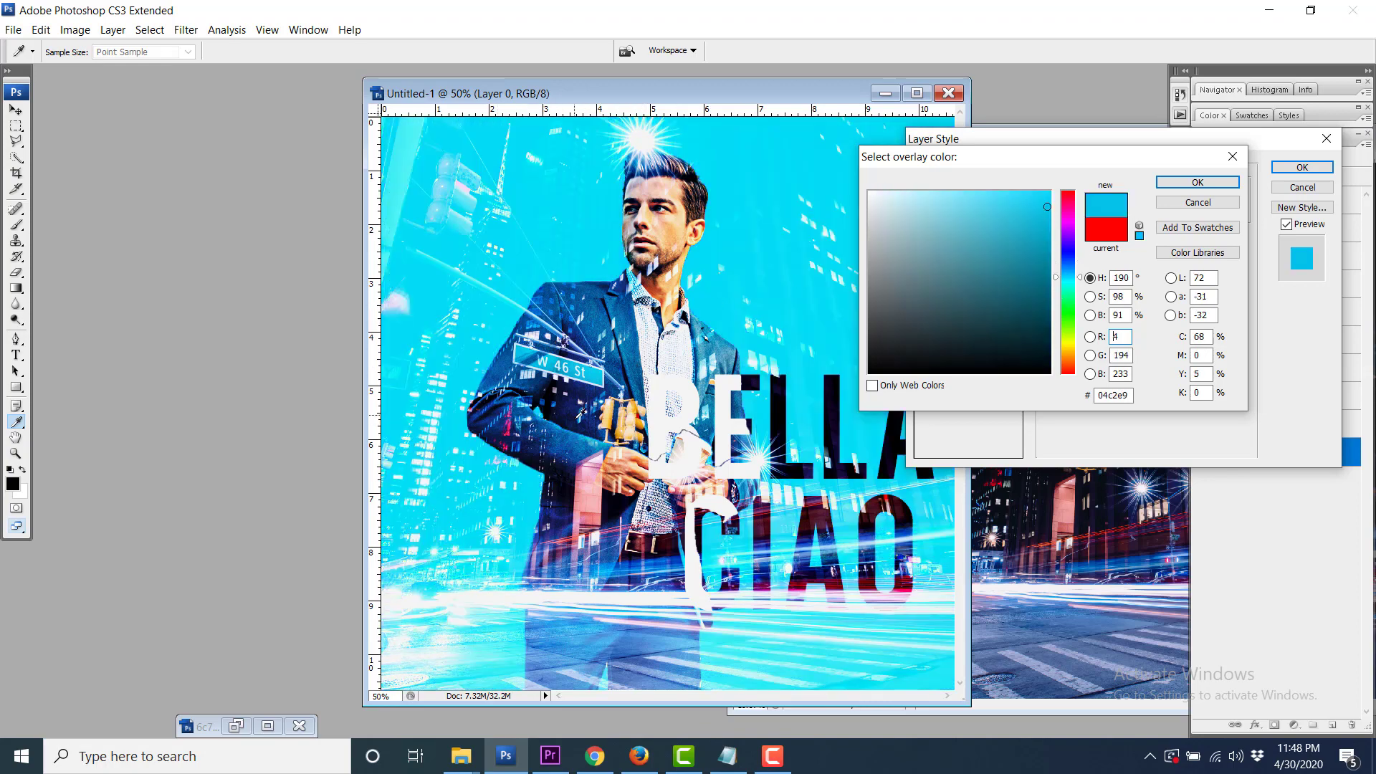
pyautogui.moveTo(1083, 280); pyautogui.dragTo(1084, 297)
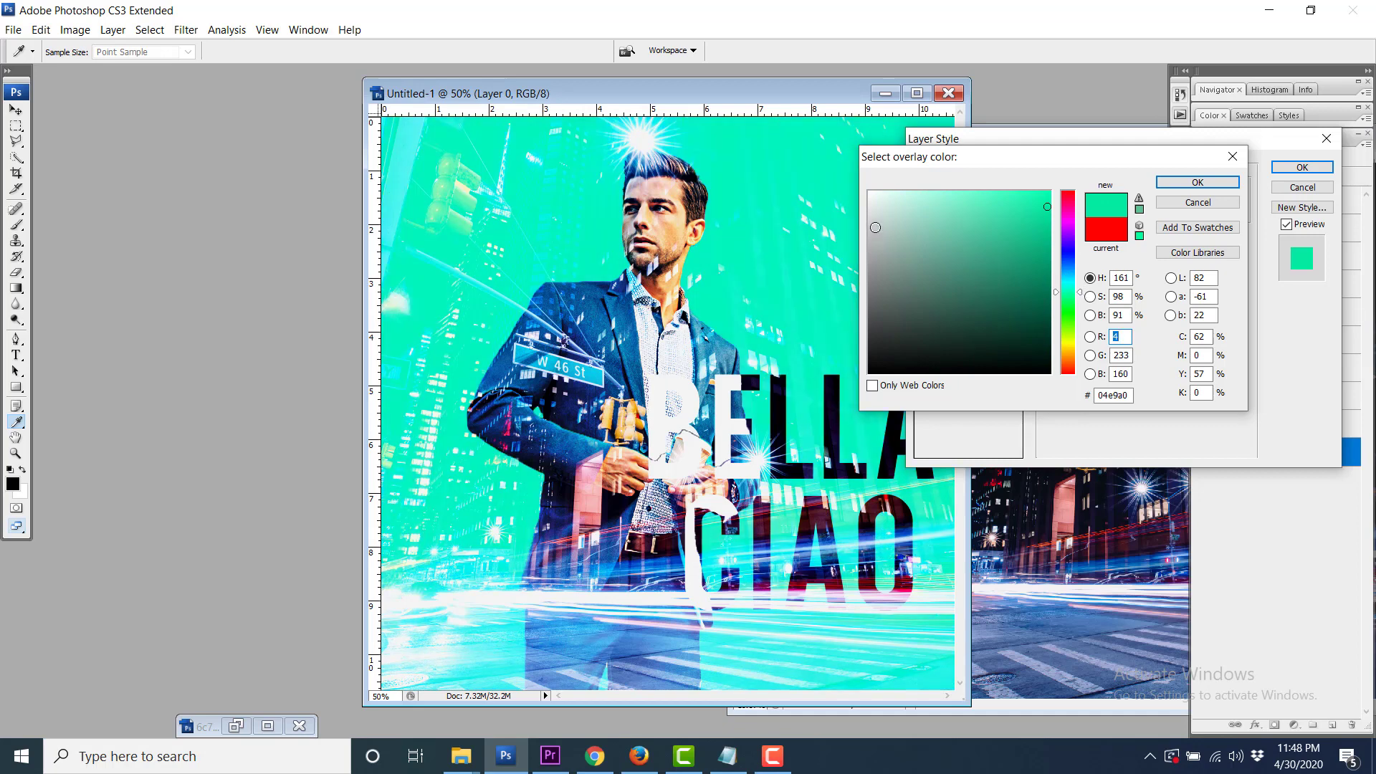
pyautogui.click(870, 222)
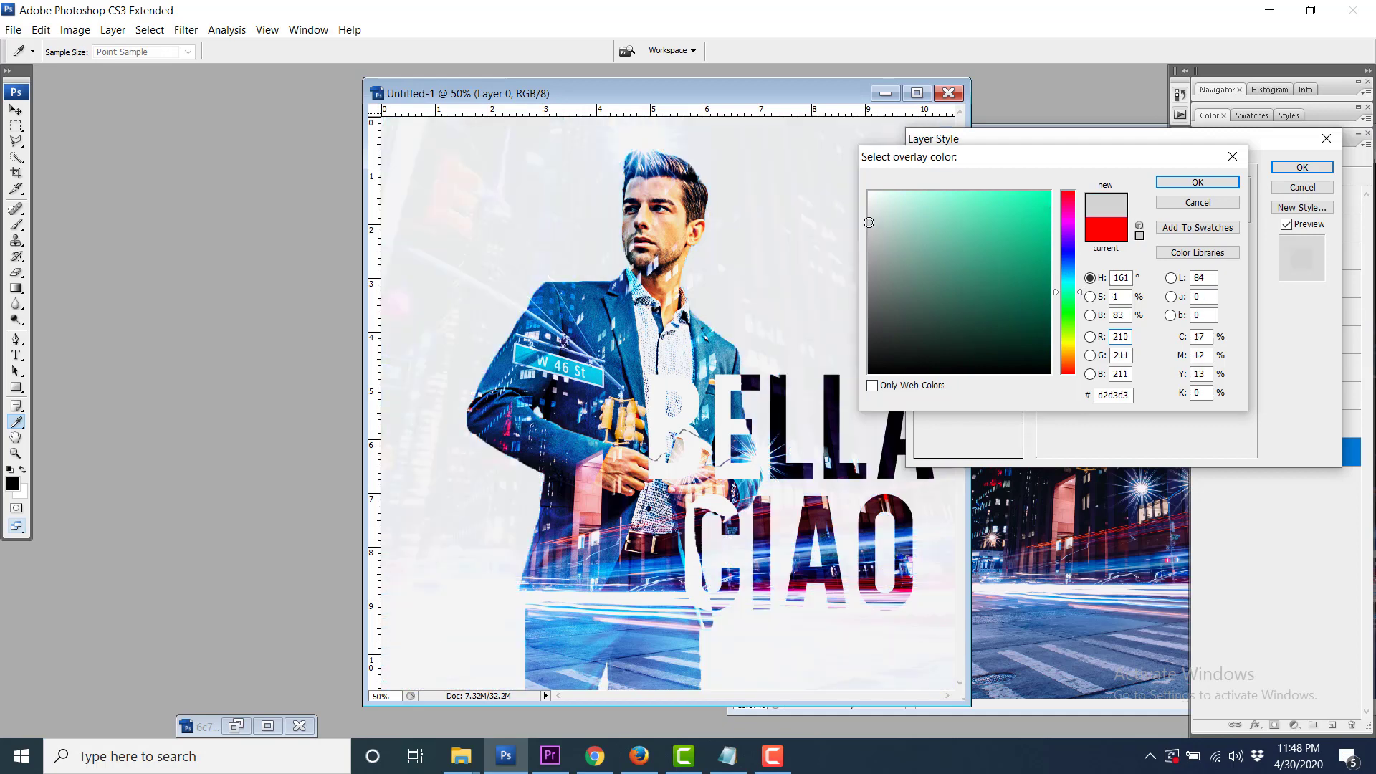
pyautogui.click(870, 232)
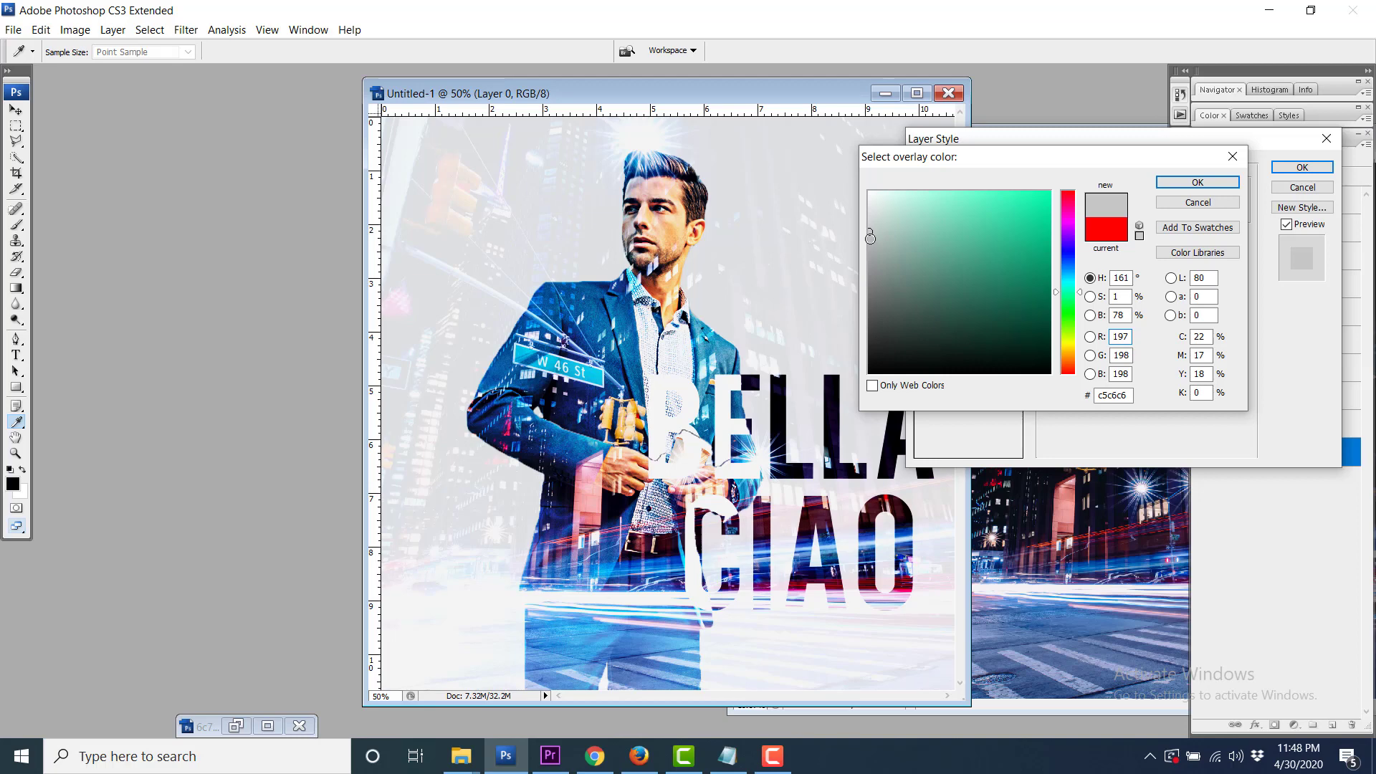
pyautogui.moveTo(870, 238); pyautogui.dragTo(869, 236)
pyautogui.moveTo(870, 242); pyautogui.dragTo(875, 255)
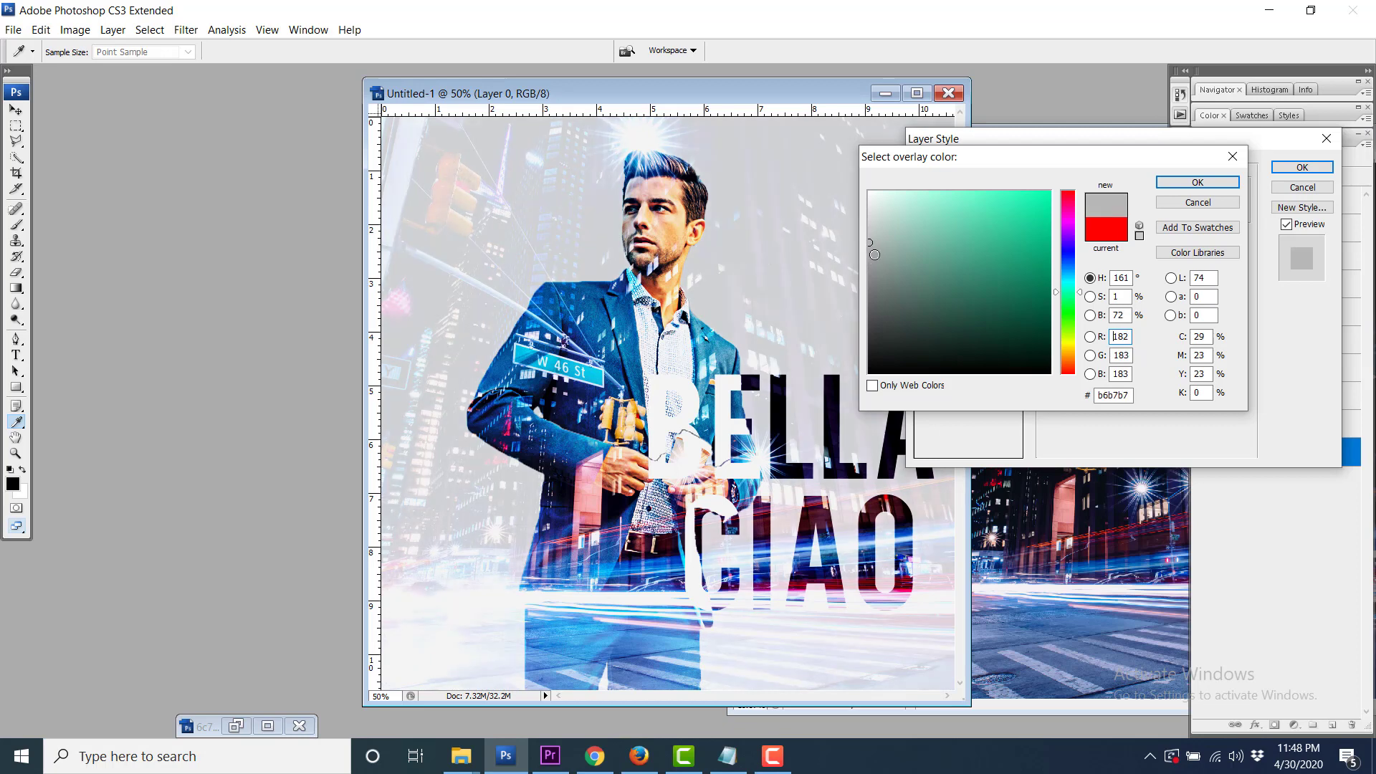
pyautogui.click(1198, 182)
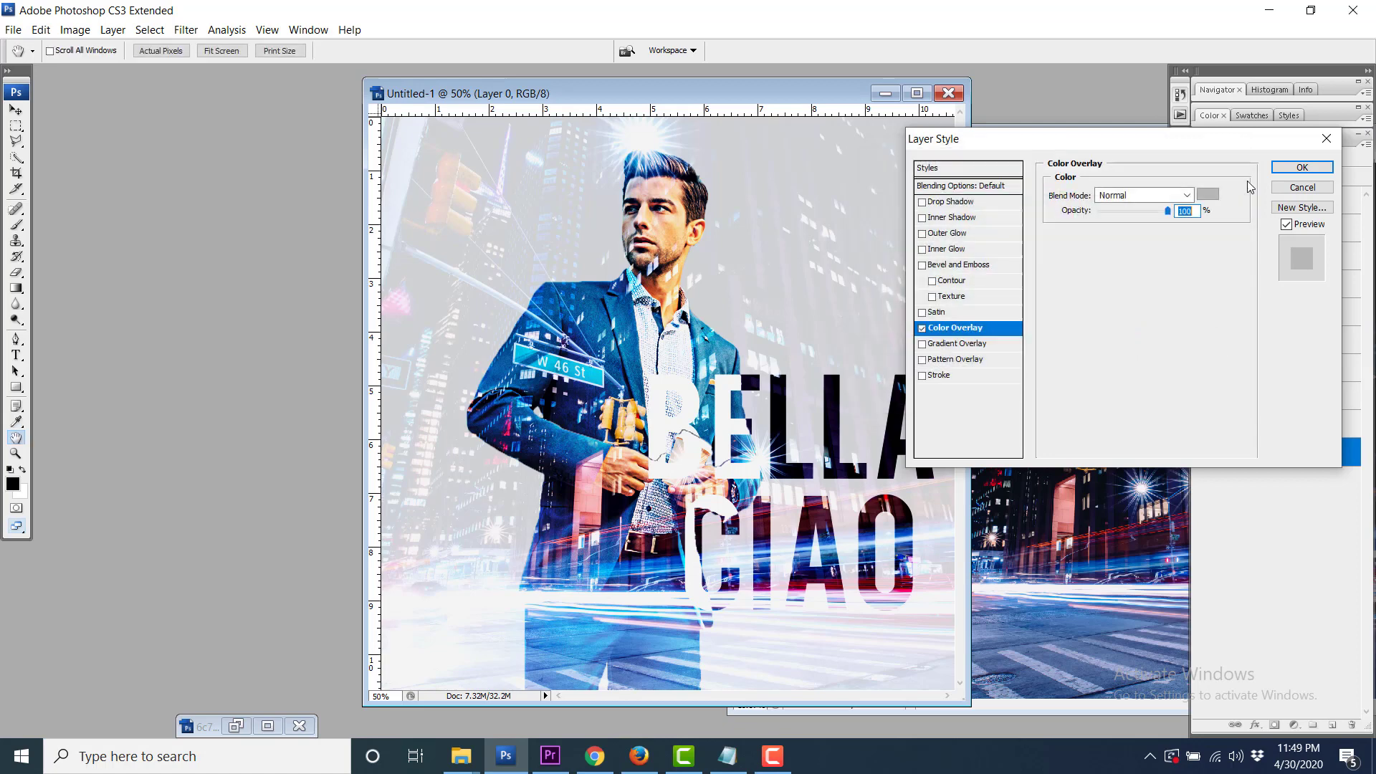
# Apply the grey overlay, then nudge the man, city and text layers four steps left.
pyautogui.click(1285, 173)
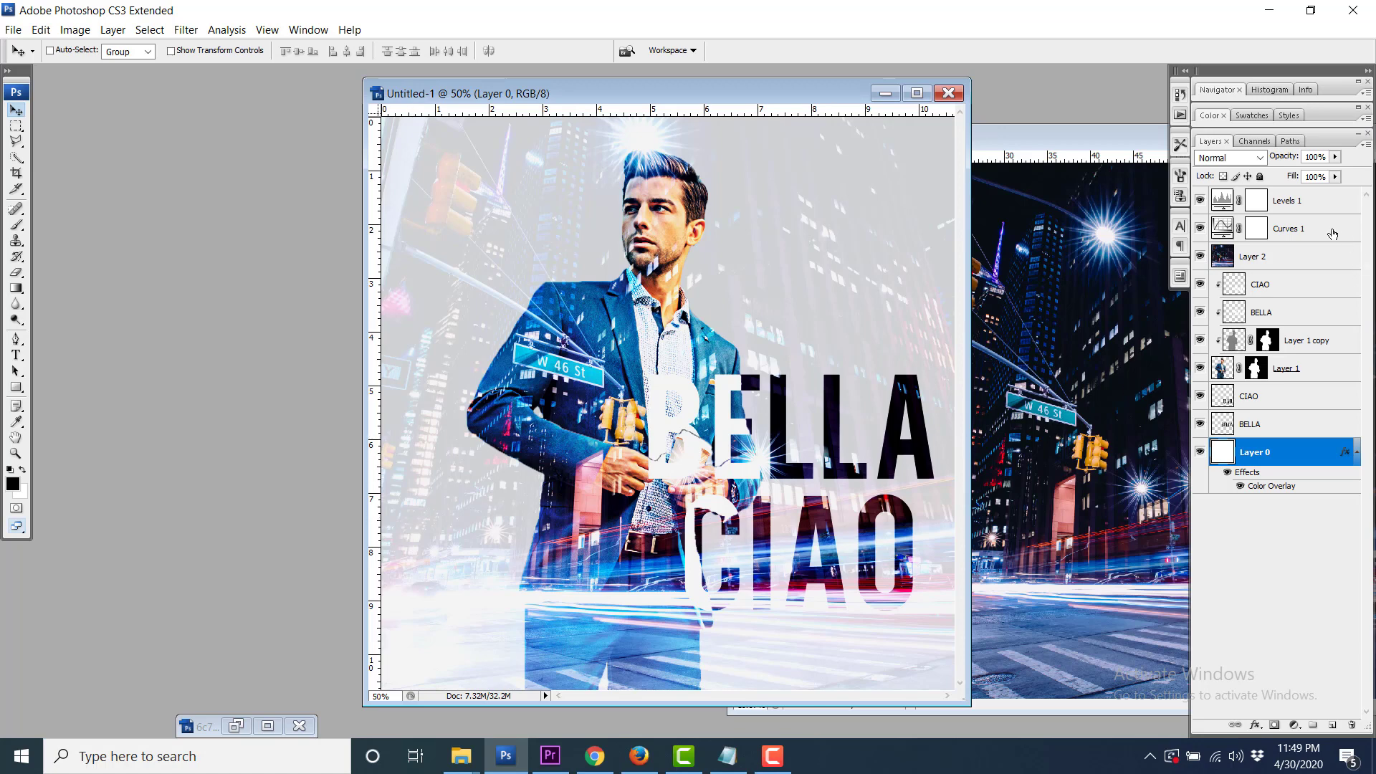
pyautogui.click(1305, 207)
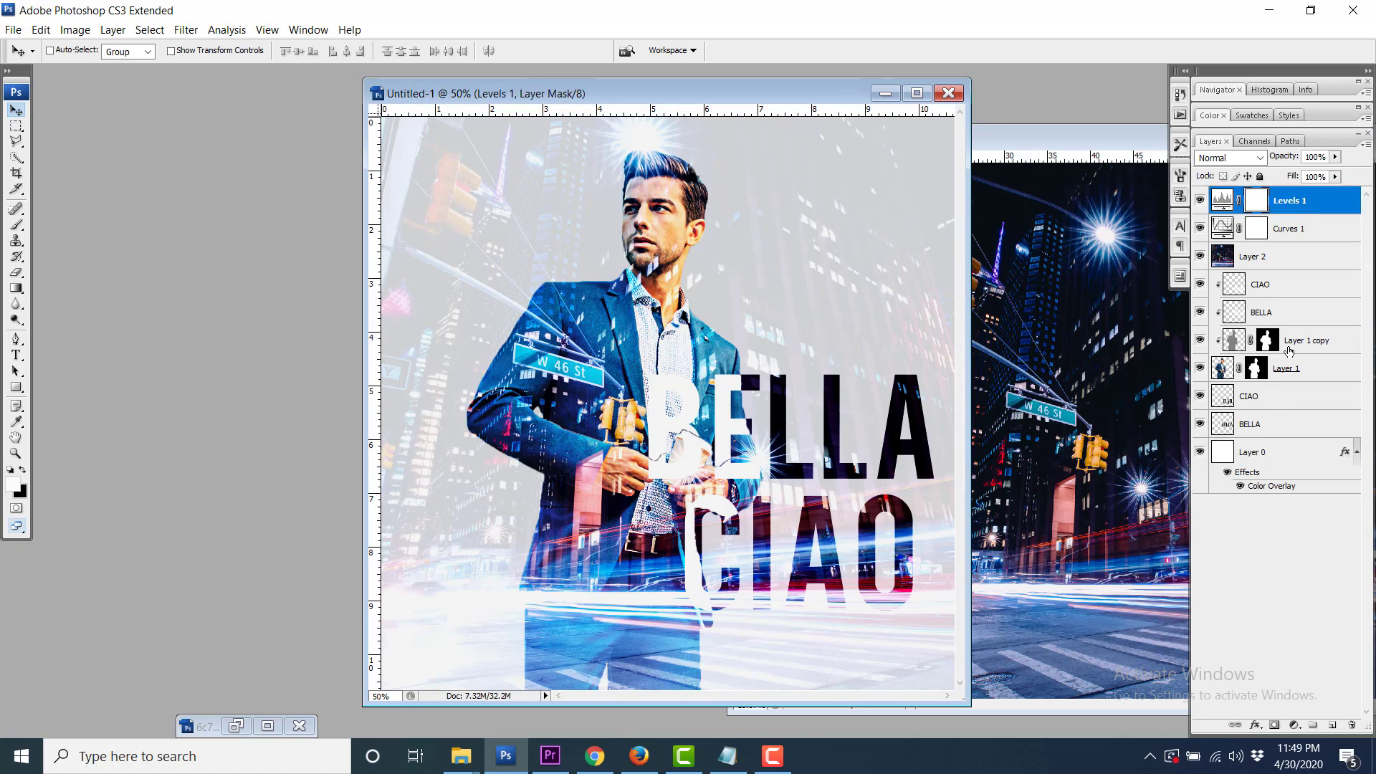
pyautogui.keyDown('shift'); pyautogui.click(1317, 234); pyautogui.keyUp('shift')
pyautogui.keyDown('shift'); pyautogui.click(1302, 266); pyautogui.keyUp('shift')
pyautogui.keyDown('shift'); pyautogui.click(1298, 295); pyautogui.keyUp('shift')
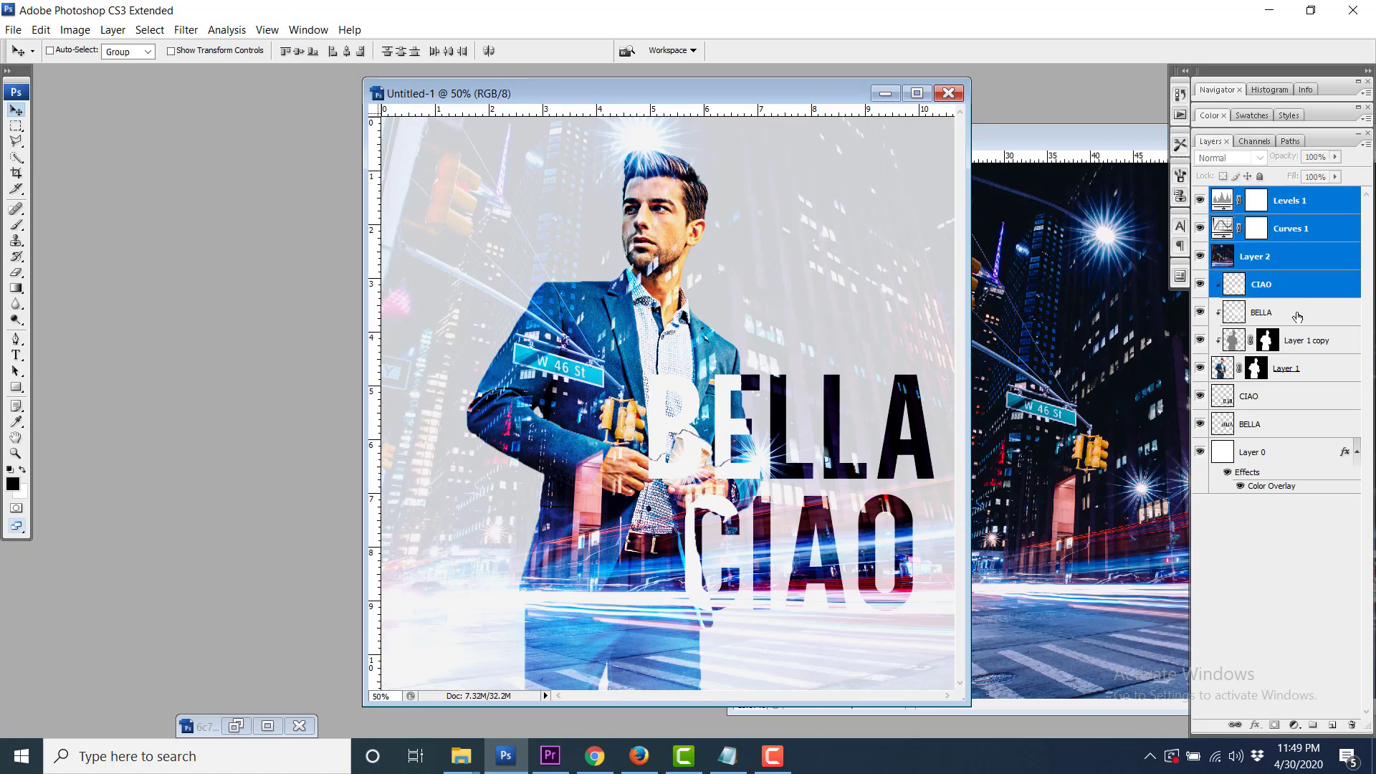
pyautogui.keyDown('shift'); pyautogui.click(1299, 344); pyautogui.keyUp('shift')
pyautogui.keyDown('shift'); pyautogui.click(1302, 371); pyautogui.keyUp('shift')
pyautogui.keyDown('shift'); pyautogui.click(1301, 410); pyautogui.keyUp('shift')
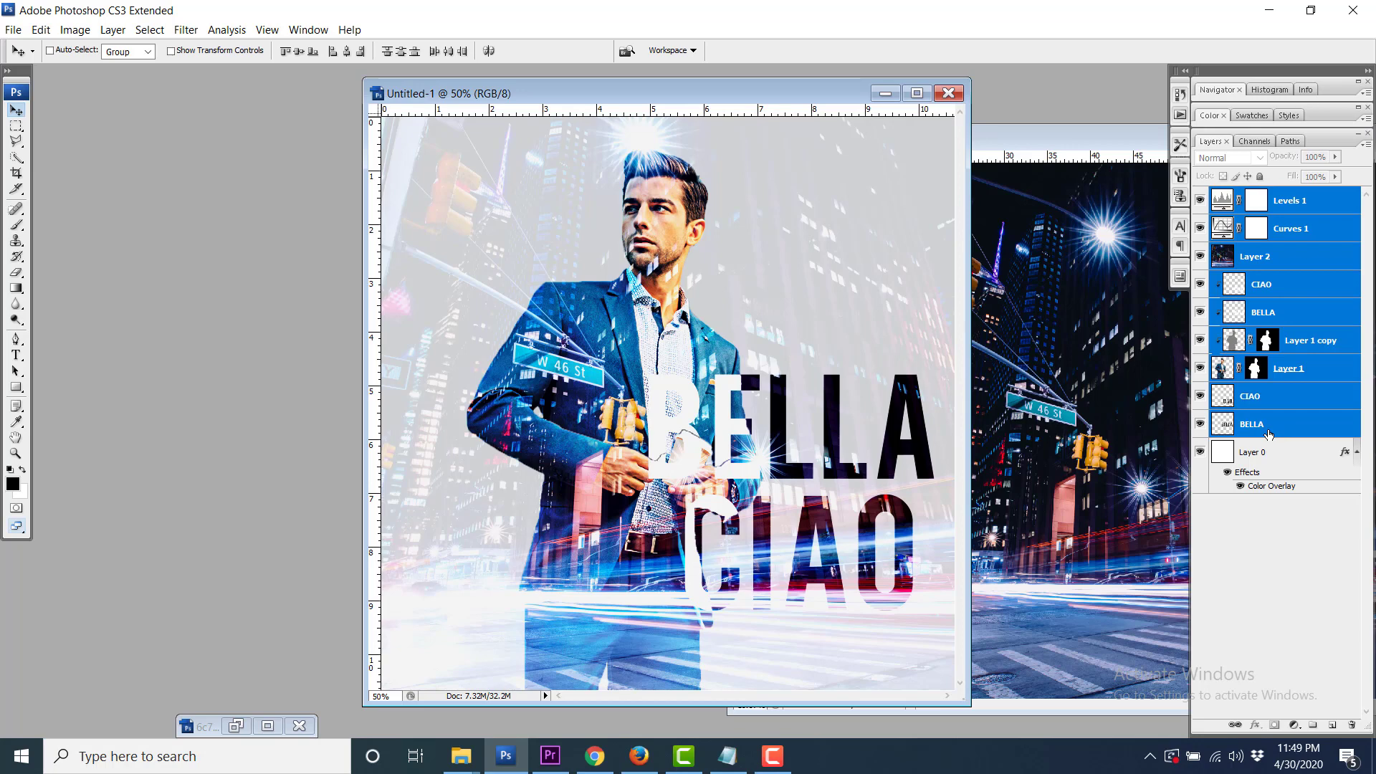
pyautogui.press('Left')
pyautogui.press('Left')
pyautogui.press('Left')
pyautogui.press('Left')
pyautogui.press('Left')
pyautogui.press('Left')
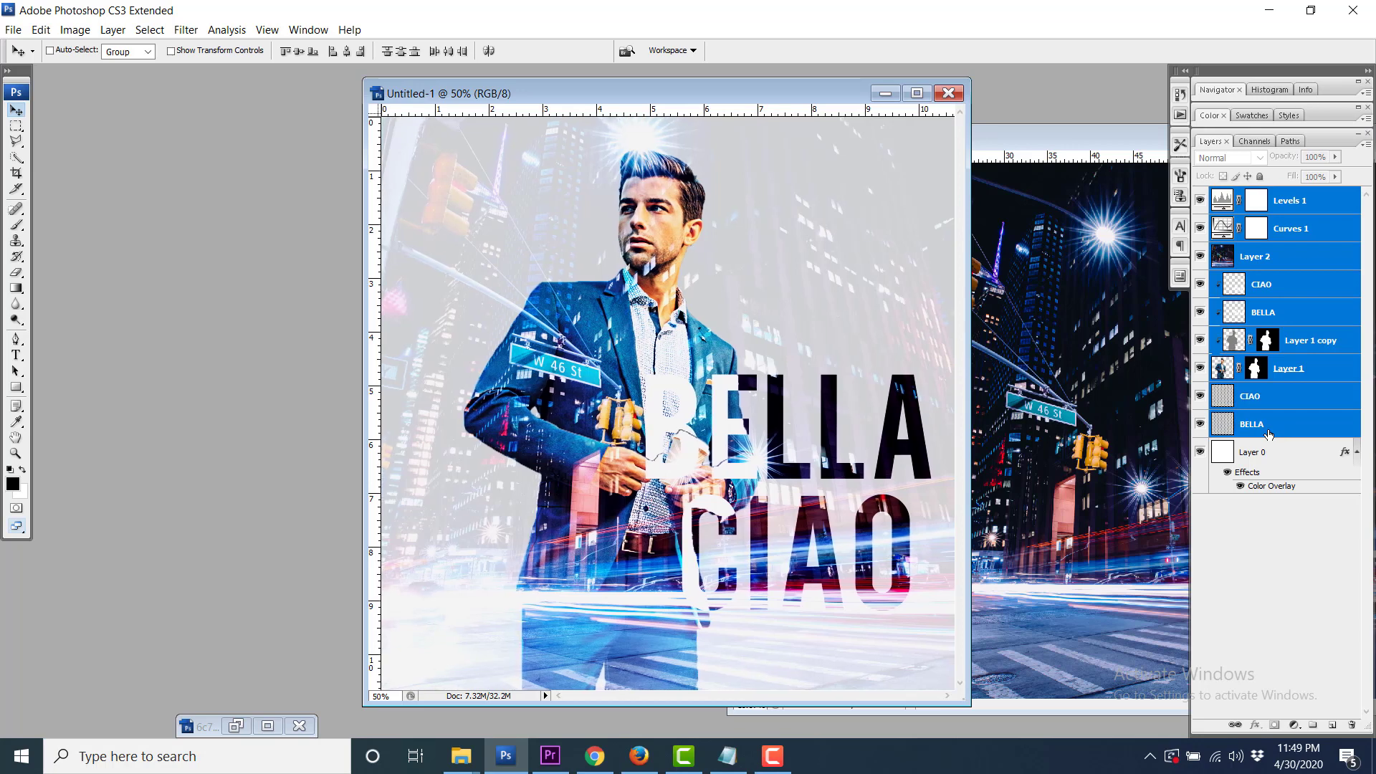
pyautogui.press('Left')
pyautogui.press('Left')
pyautogui.press('Left')
pyautogui.press('Left')
pyautogui.press('Left')
pyautogui.press('Left')
pyautogui.press('Left')
pyautogui.press('Left')
pyautogui.press('Left')
pyautogui.press('Left')
pyautogui.press('Left')
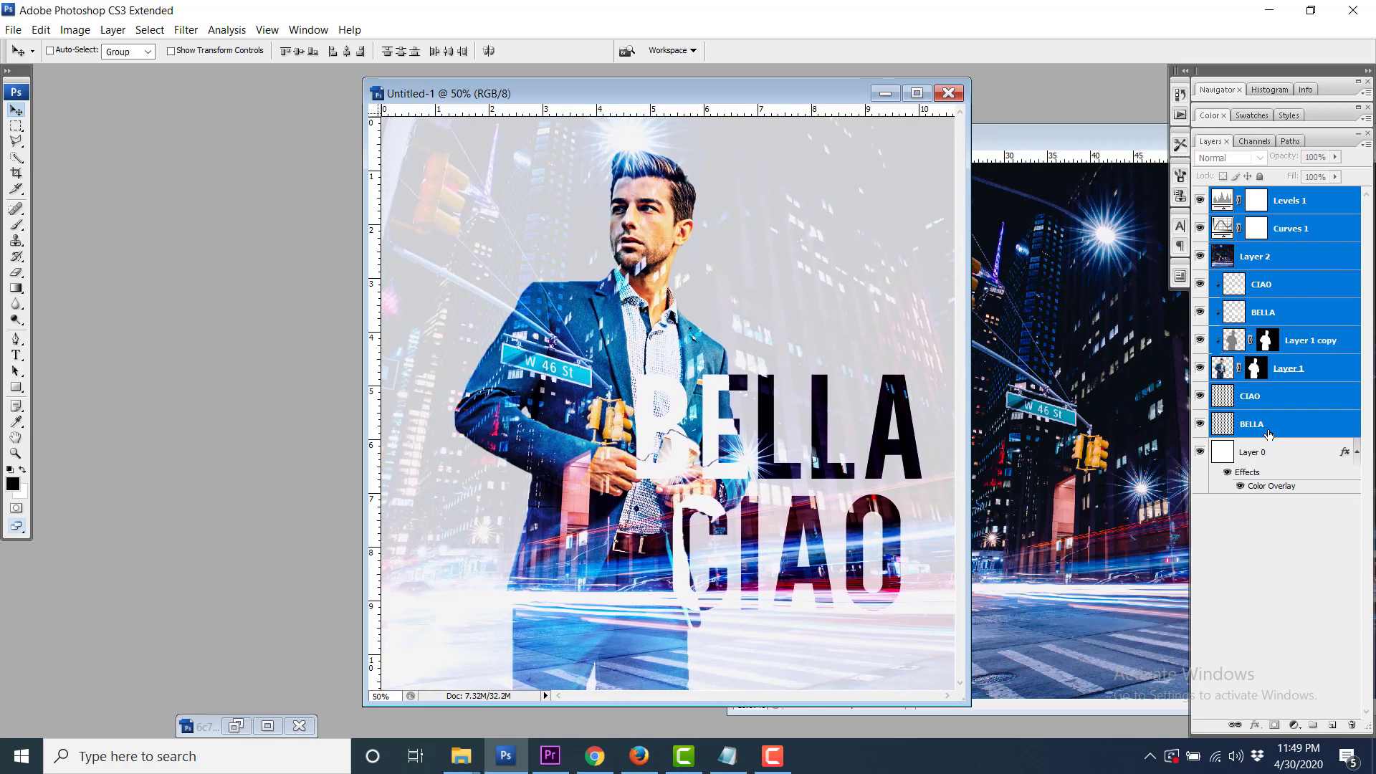
pyautogui.press('Left')
pyautogui.press('Left')
pyautogui.press('Left')
pyautogui.press('Left')
pyautogui.press('Left')
pyautogui.press('Left')
pyautogui.press('Left')
pyautogui.press('Left')
pyautogui.press('Left')
pyautogui.press('Left')
pyautogui.press('Left')
pyautogui.press('Left')
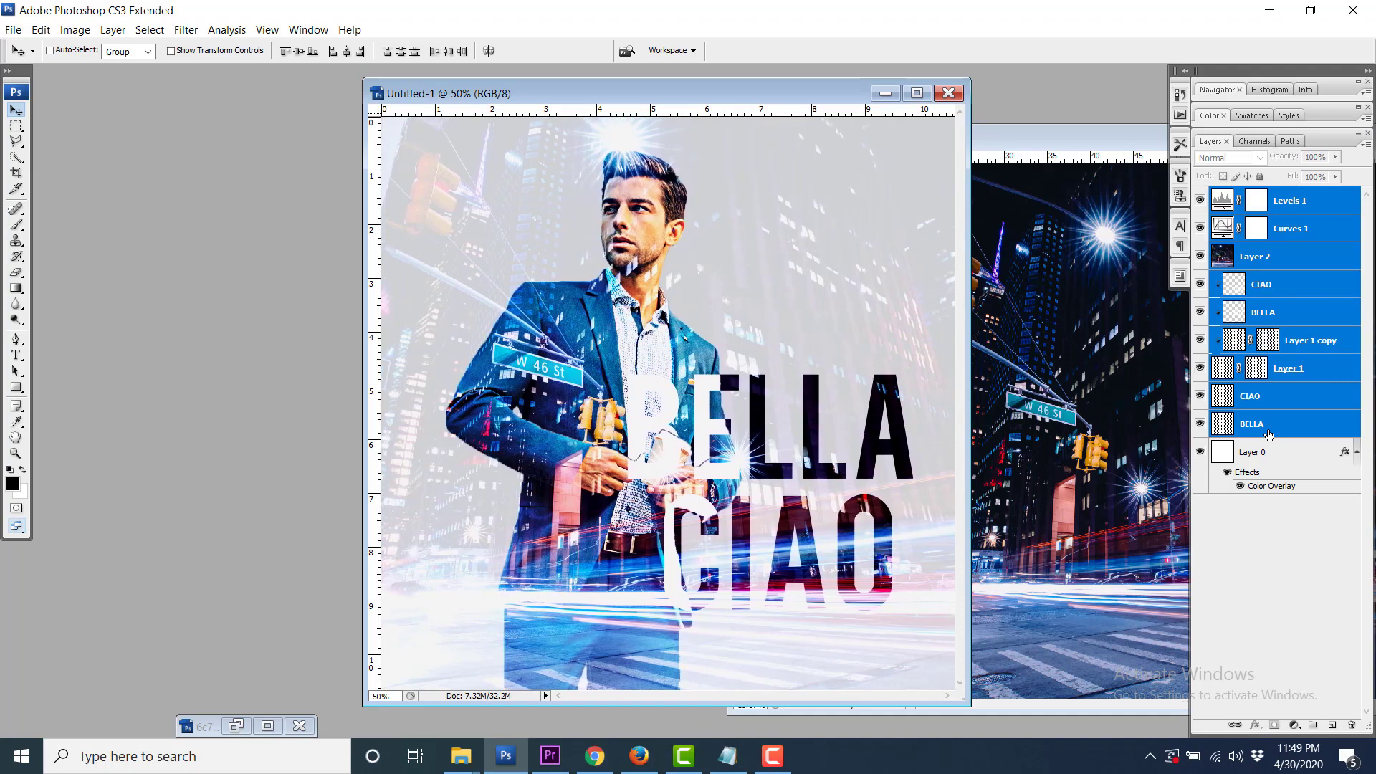
pyautogui.press('Left')
pyautogui.press('Left')
pyautogui.press('Left')
pyautogui.press('Left')
pyautogui.press('Left')
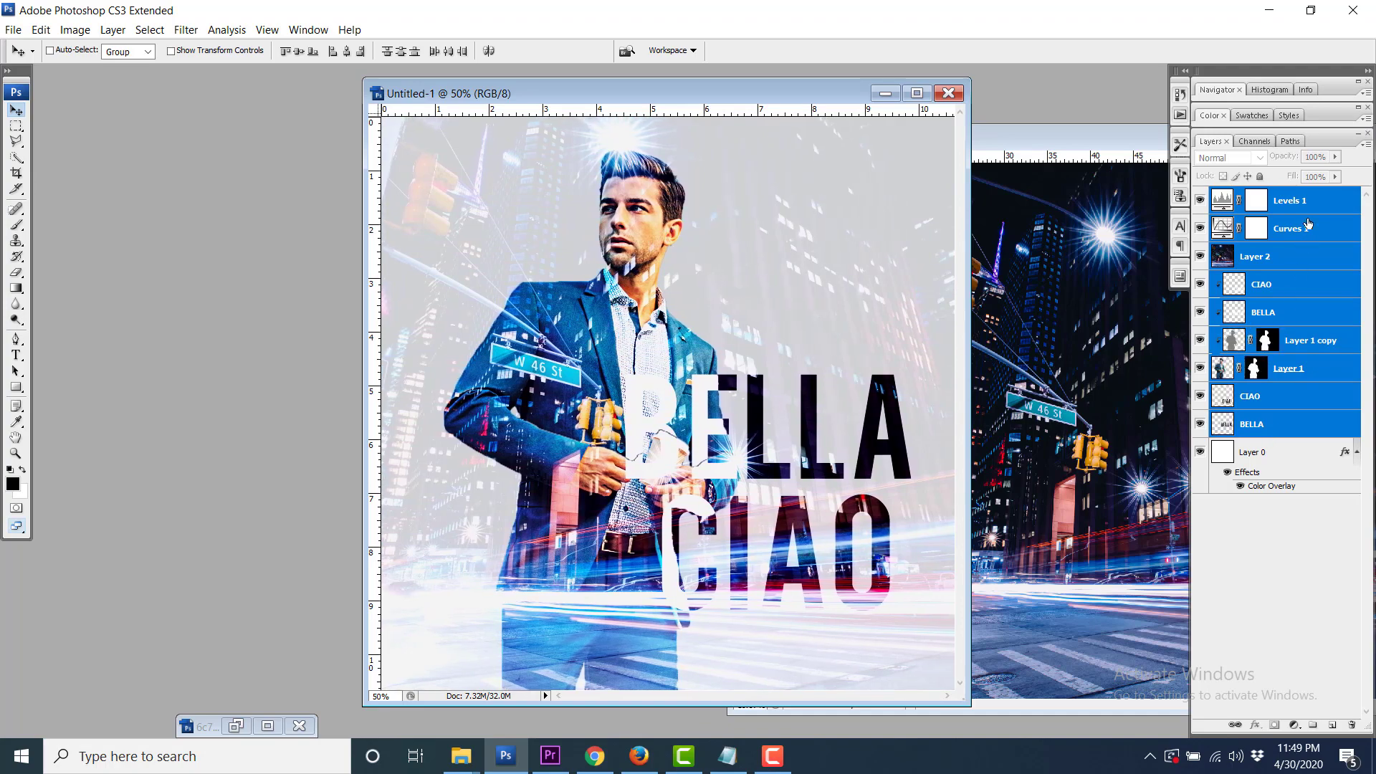
# Select the four BELLA and CIAO text layers and nudge them right twice with Shift+Right.
pyautogui.click(1300, 283)
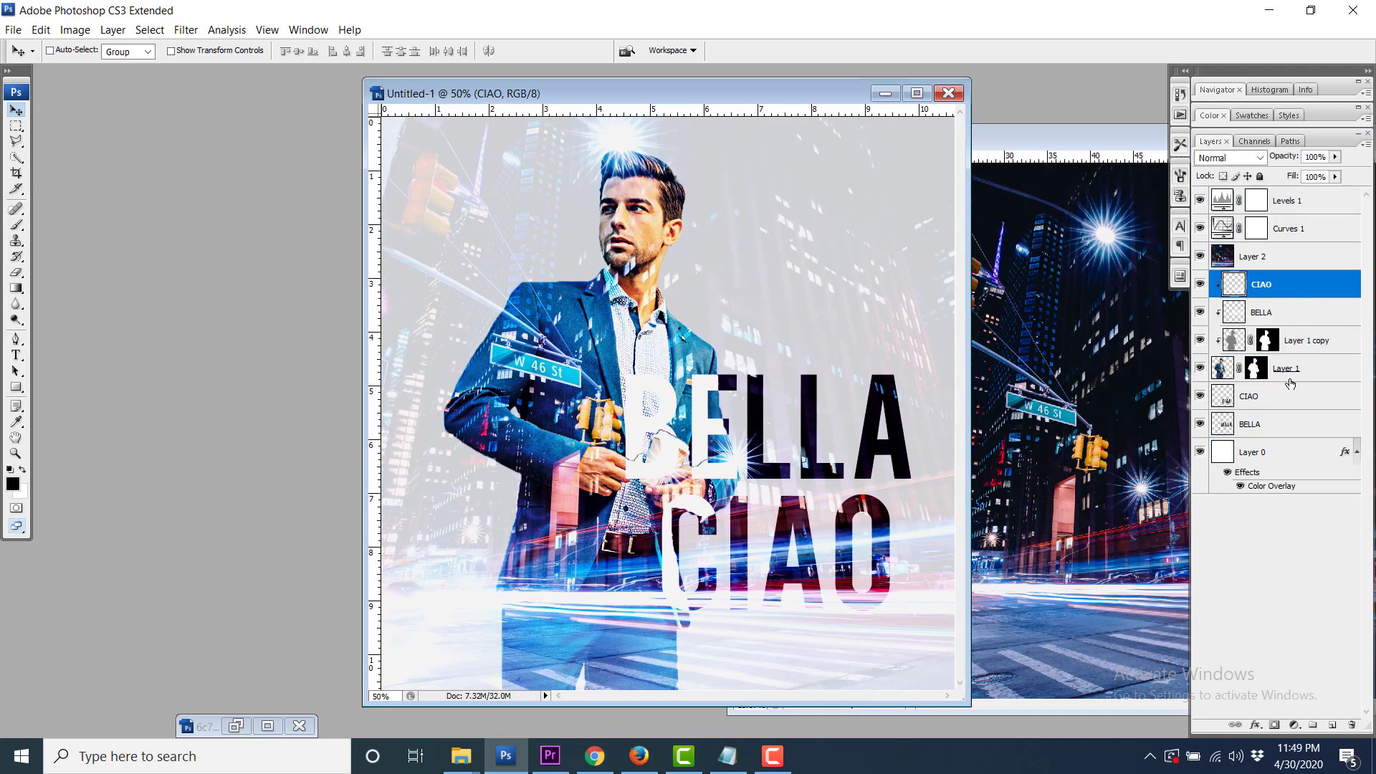
pyautogui.keyDown('shift'); pyautogui.click(1287, 312); pyautogui.keyUp('shift')
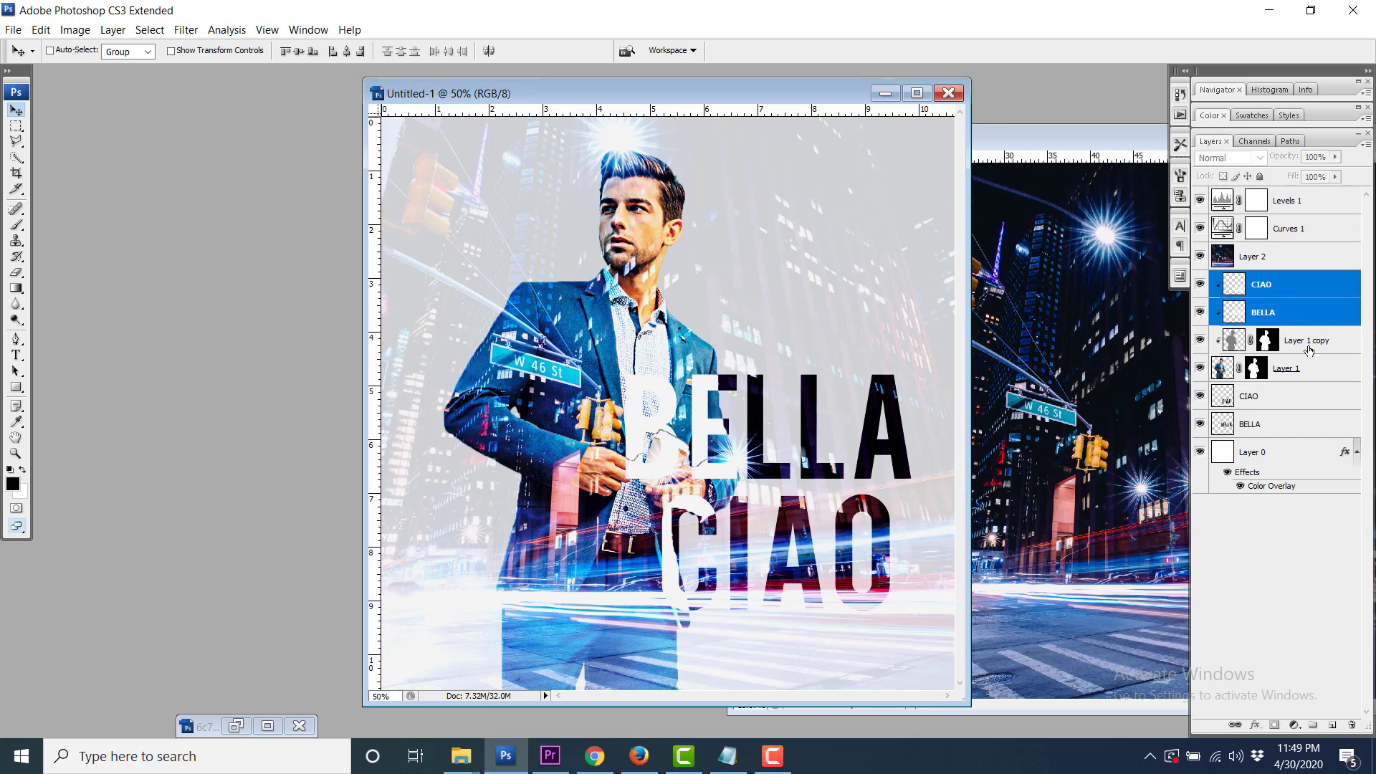
pyautogui.keyDown('shift'); pyautogui.click(1270, 399); pyautogui.keyUp('shift')
pyautogui.click(1301, 296)
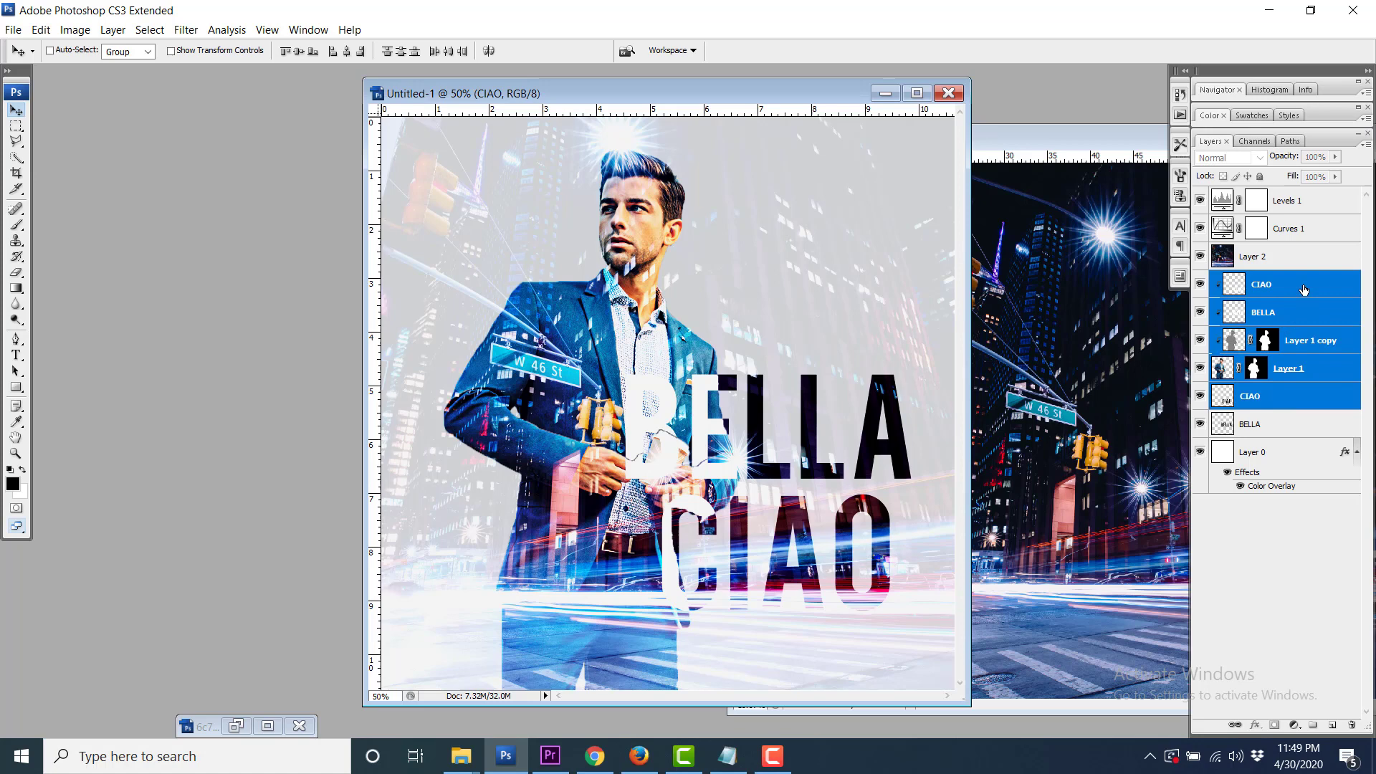
pyautogui.keyDown('ctrl'); pyautogui.click(1286, 319); pyautogui.keyUp('ctrl')
pyautogui.keyDown('ctrl'); pyautogui.click(1270, 398); pyautogui.keyUp('ctrl')
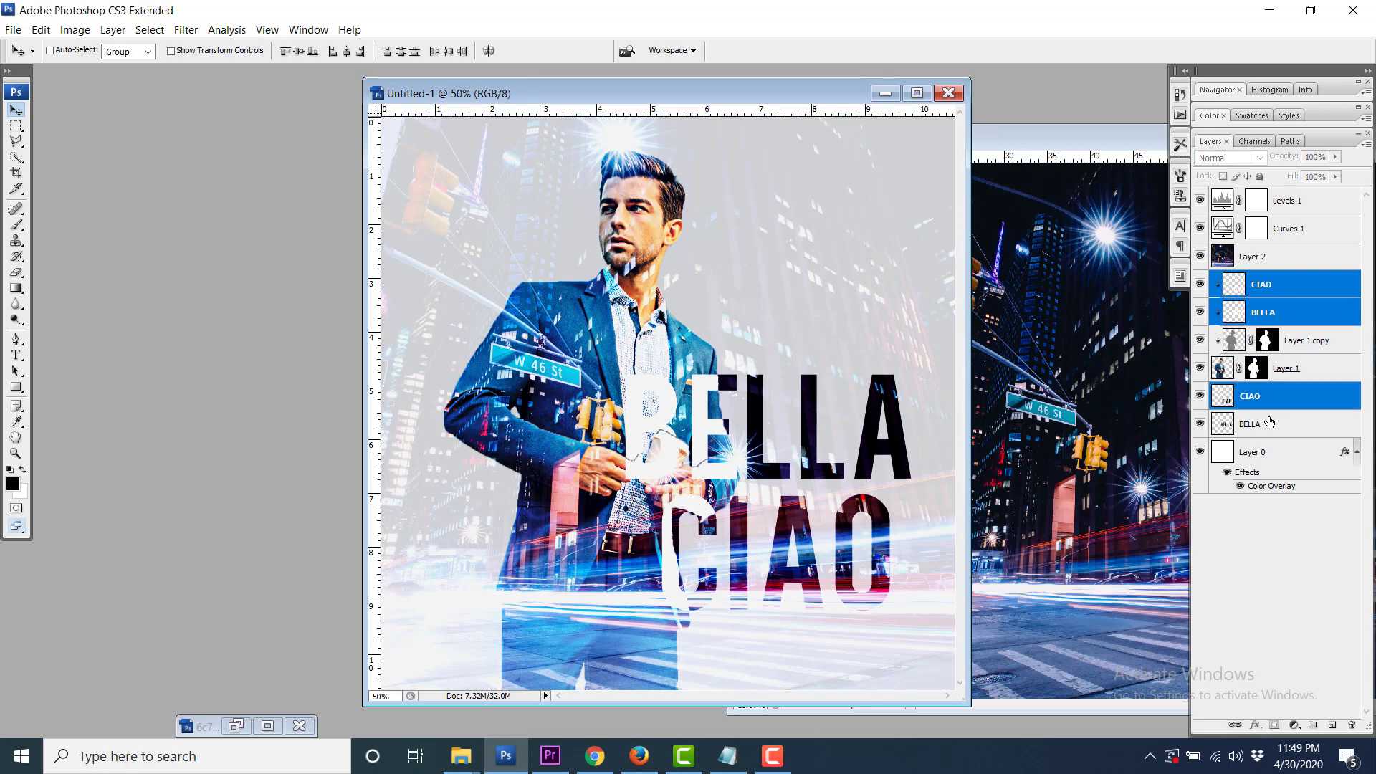
pyautogui.keyDown('ctrl'); pyautogui.click(1270, 423); pyautogui.keyUp('ctrl')
pyautogui.hotkey('shift', 'Right')
pyautogui.hotkey('shift', 'Right')
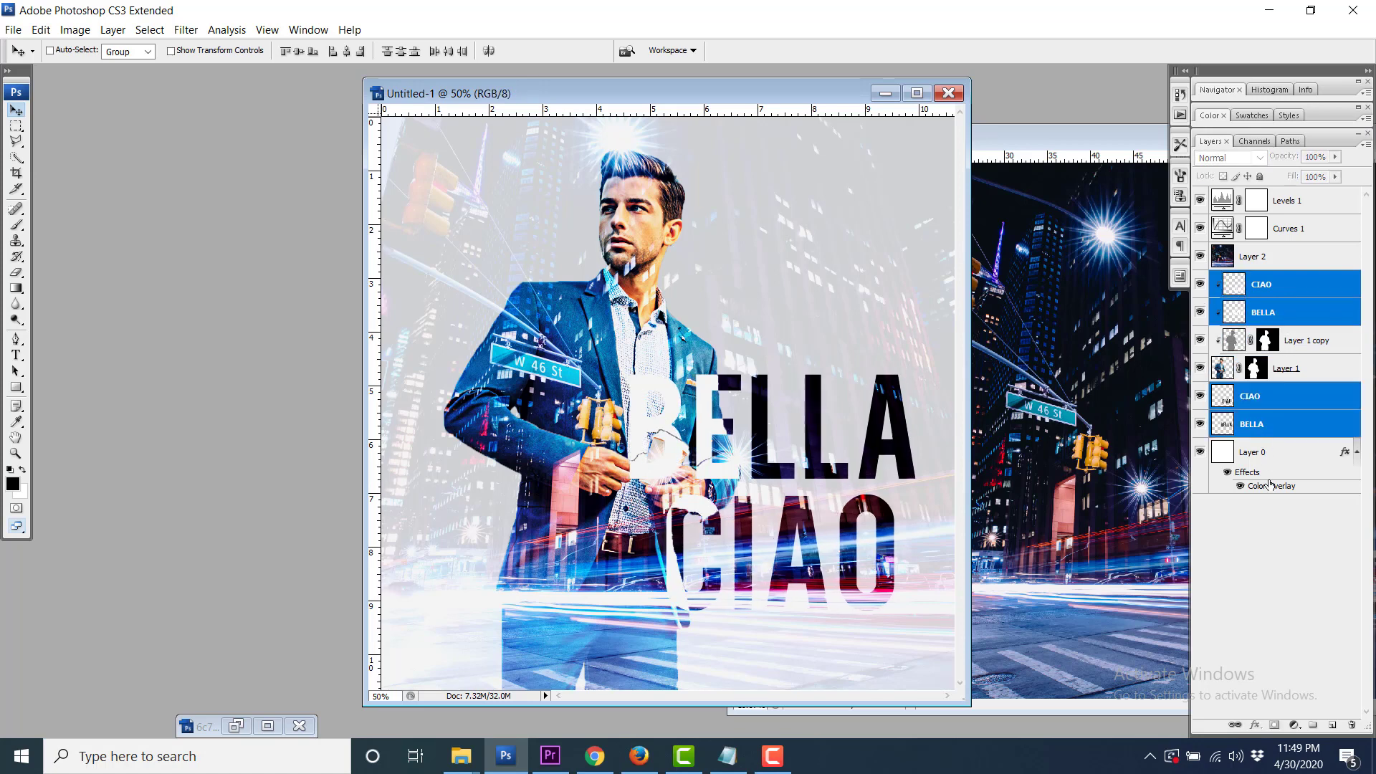
pyautogui.hotkey('shift', 'Right')
pyautogui.hotkey('shift', 'Right')
pyautogui.hotkey('shift', 'Right')
pyautogui.hotkey('shift', 'Right')
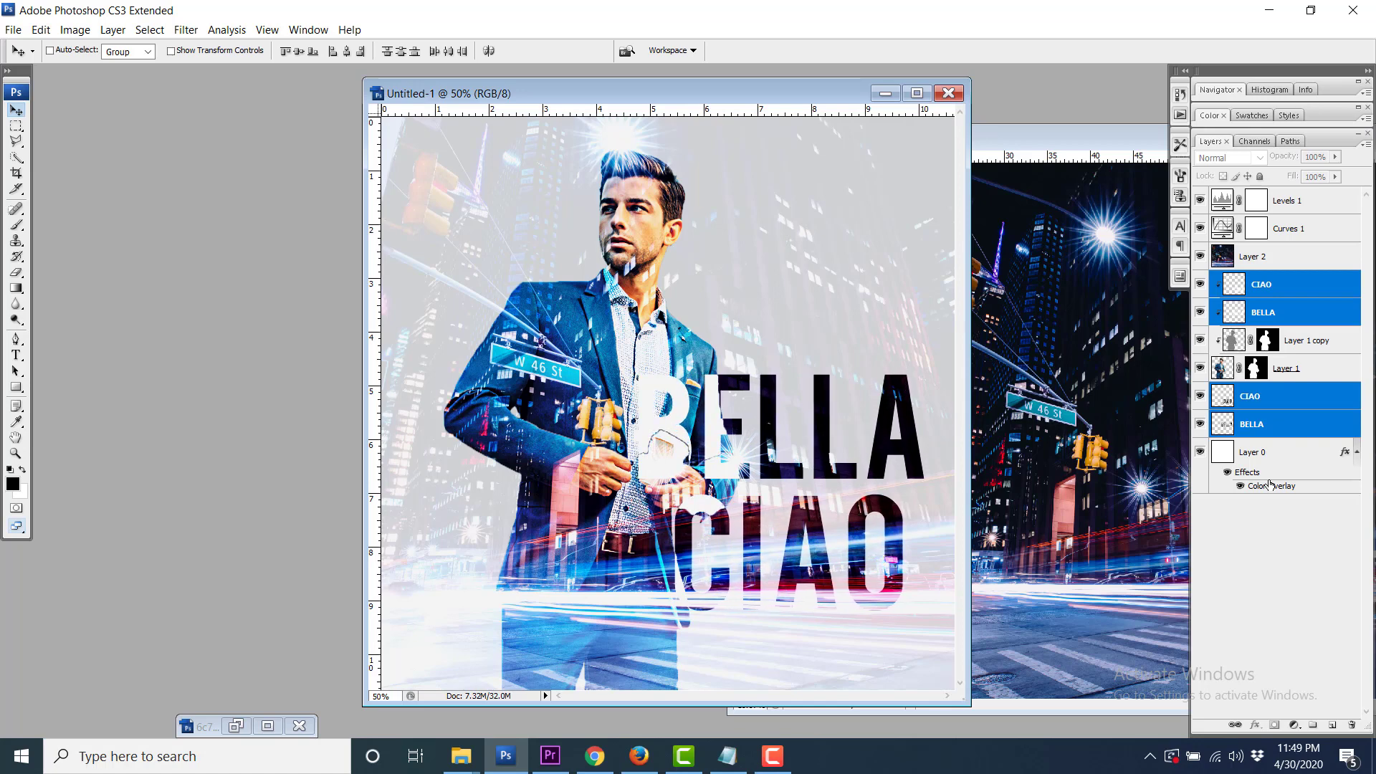
# Reselect the individual BELLA and CIAO layers, then make Layer 0 active.
pyautogui.click(1287, 294)
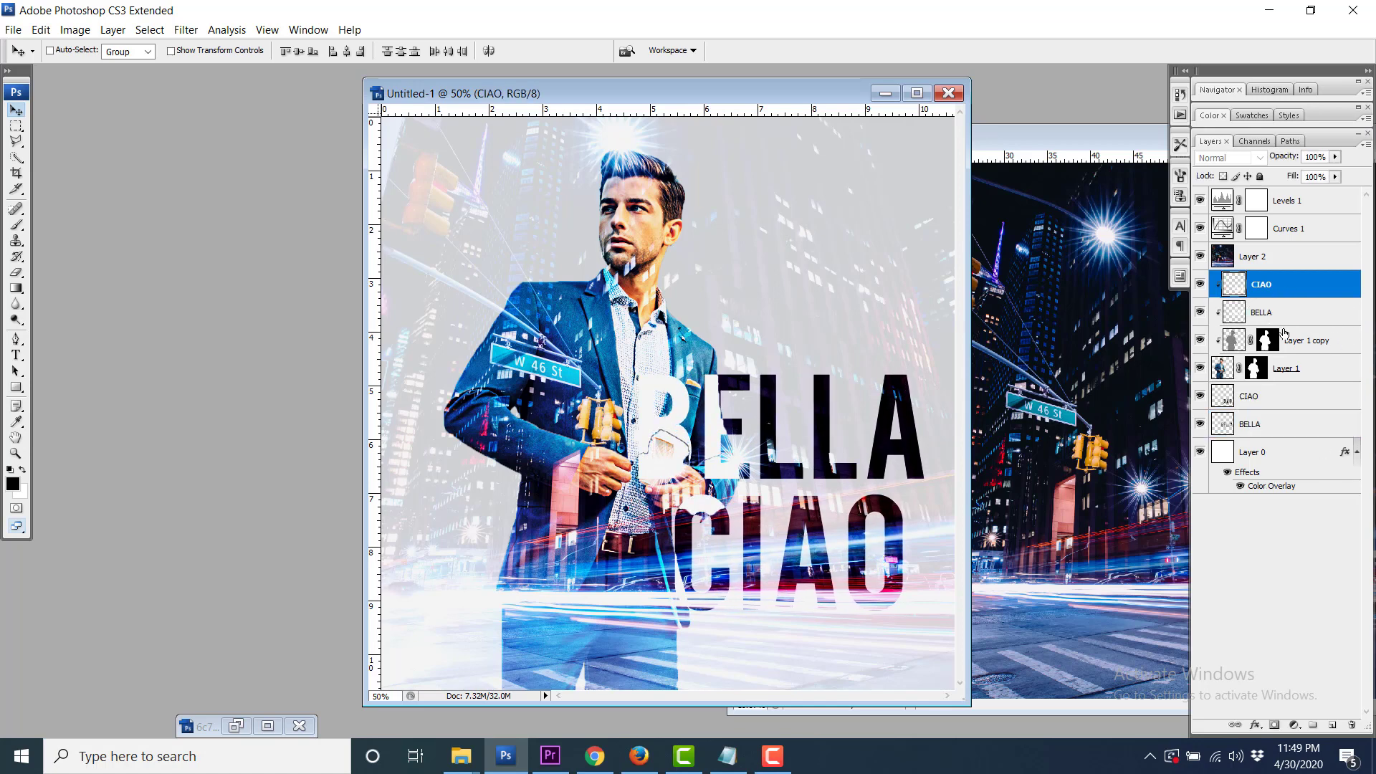
pyautogui.click(1289, 318)
pyautogui.click(1258, 401)
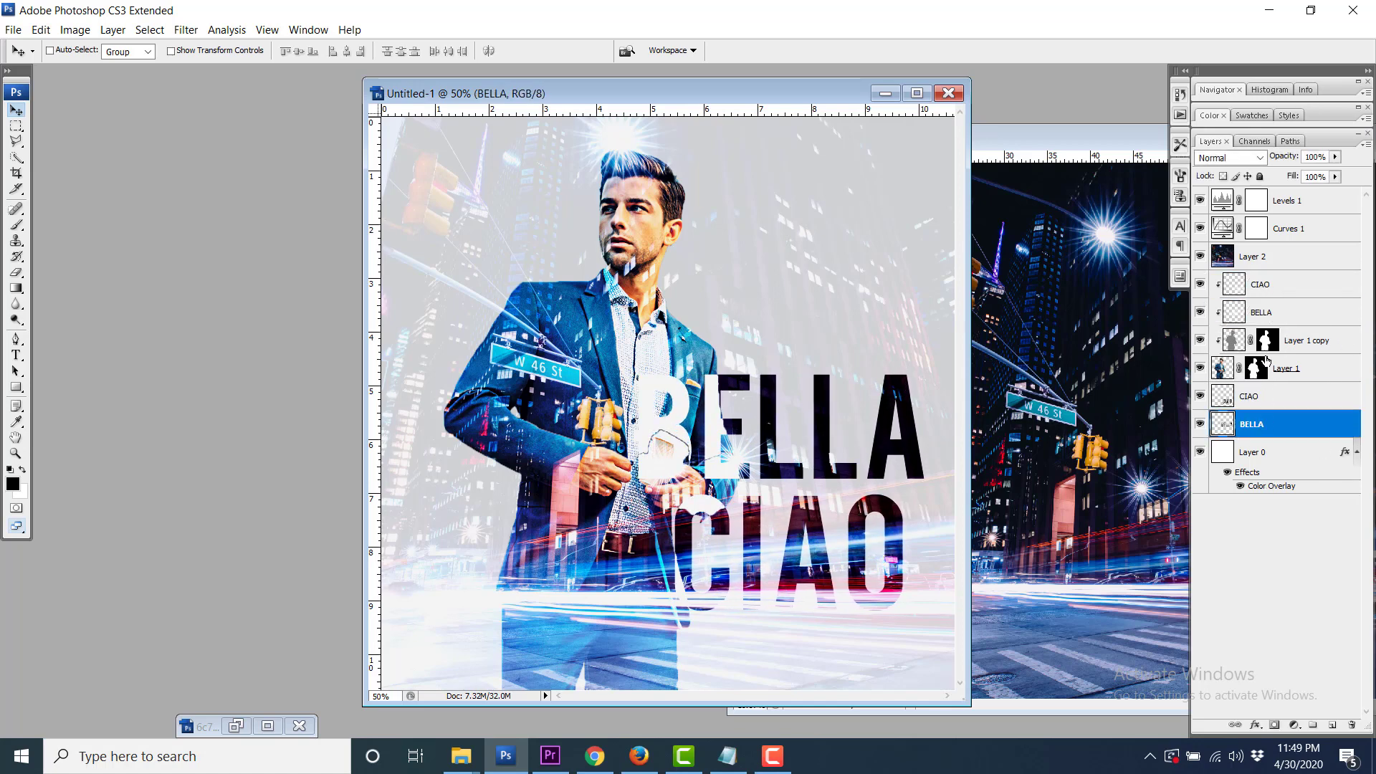
pyautogui.click(1267, 313)
pyautogui.click(1283, 290)
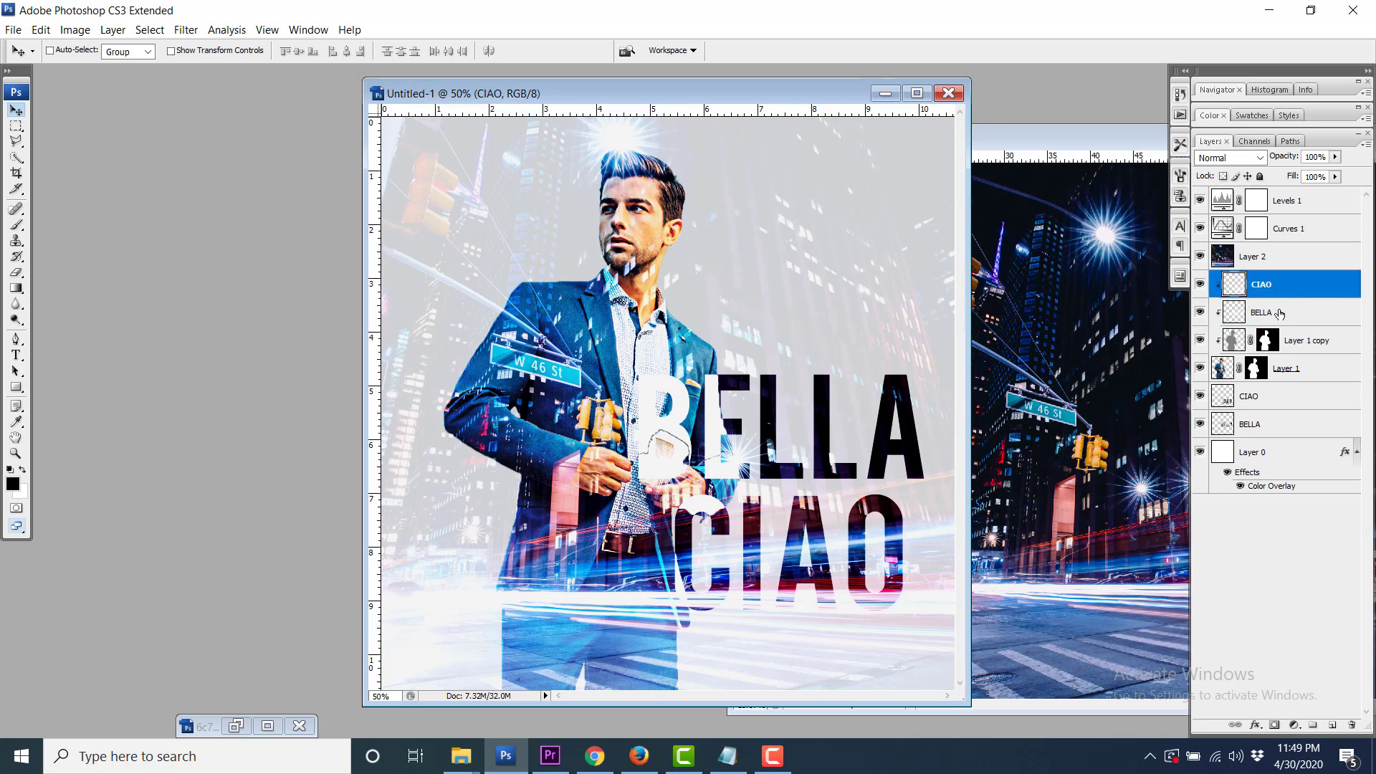
pyautogui.click(1283, 292)
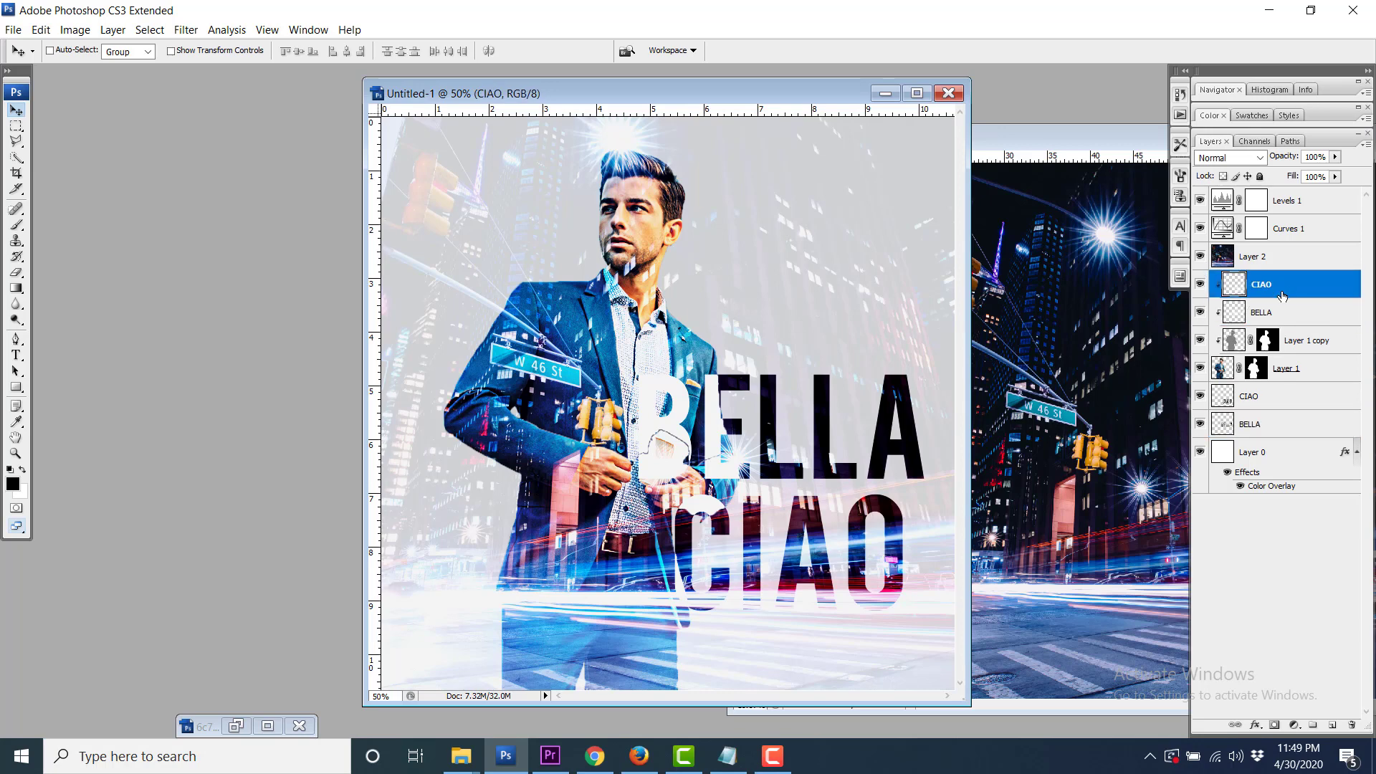
pyautogui.click(1269, 403)
pyautogui.click(1273, 313)
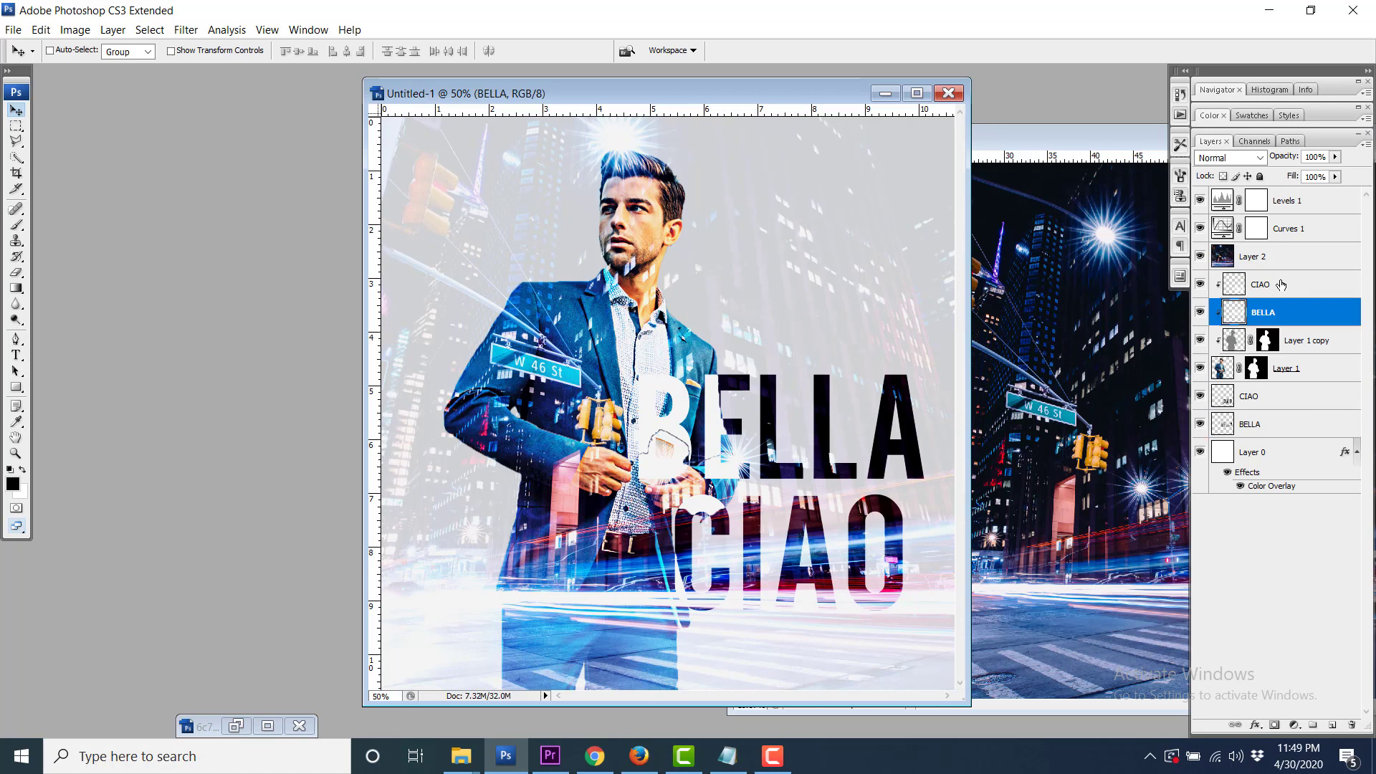
pyautogui.click(1269, 398)
pyautogui.click(1270, 424)
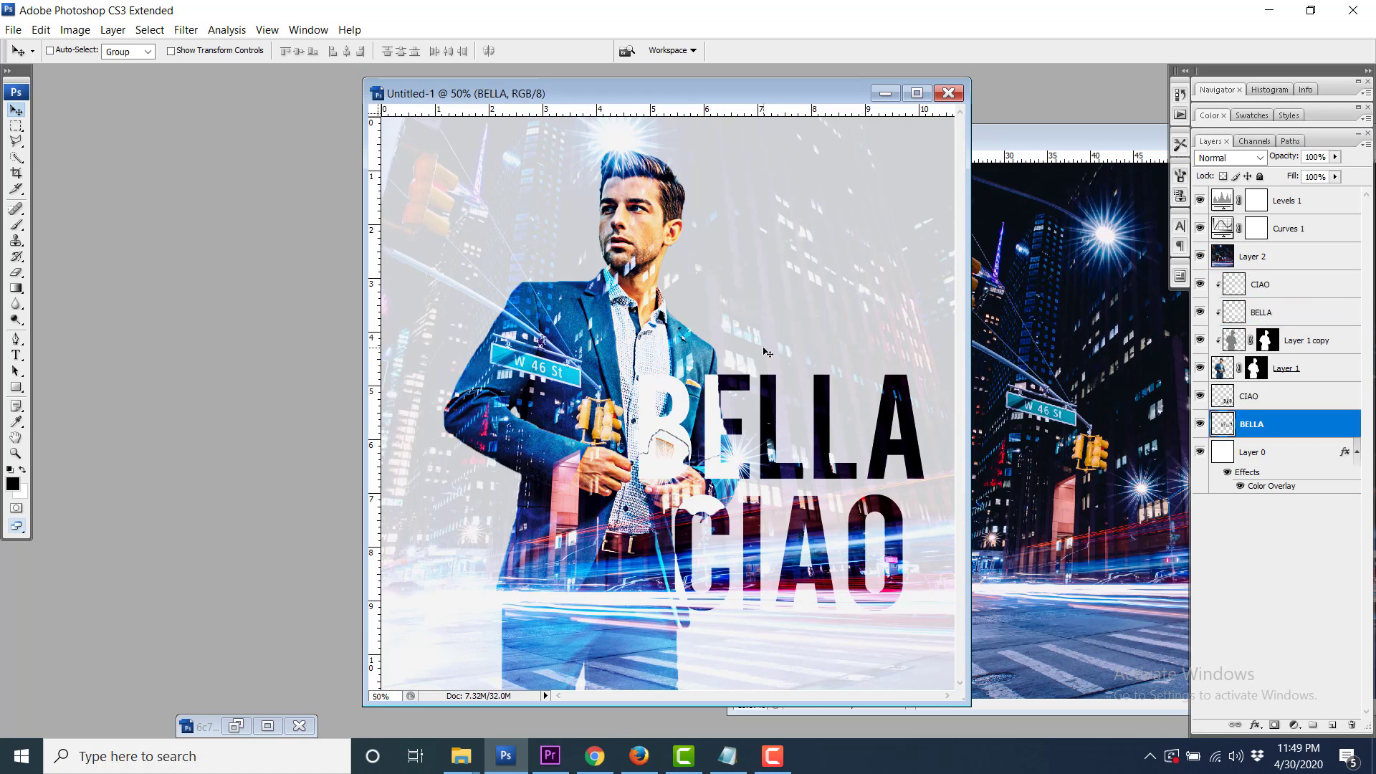
pyautogui.click(1285, 453)
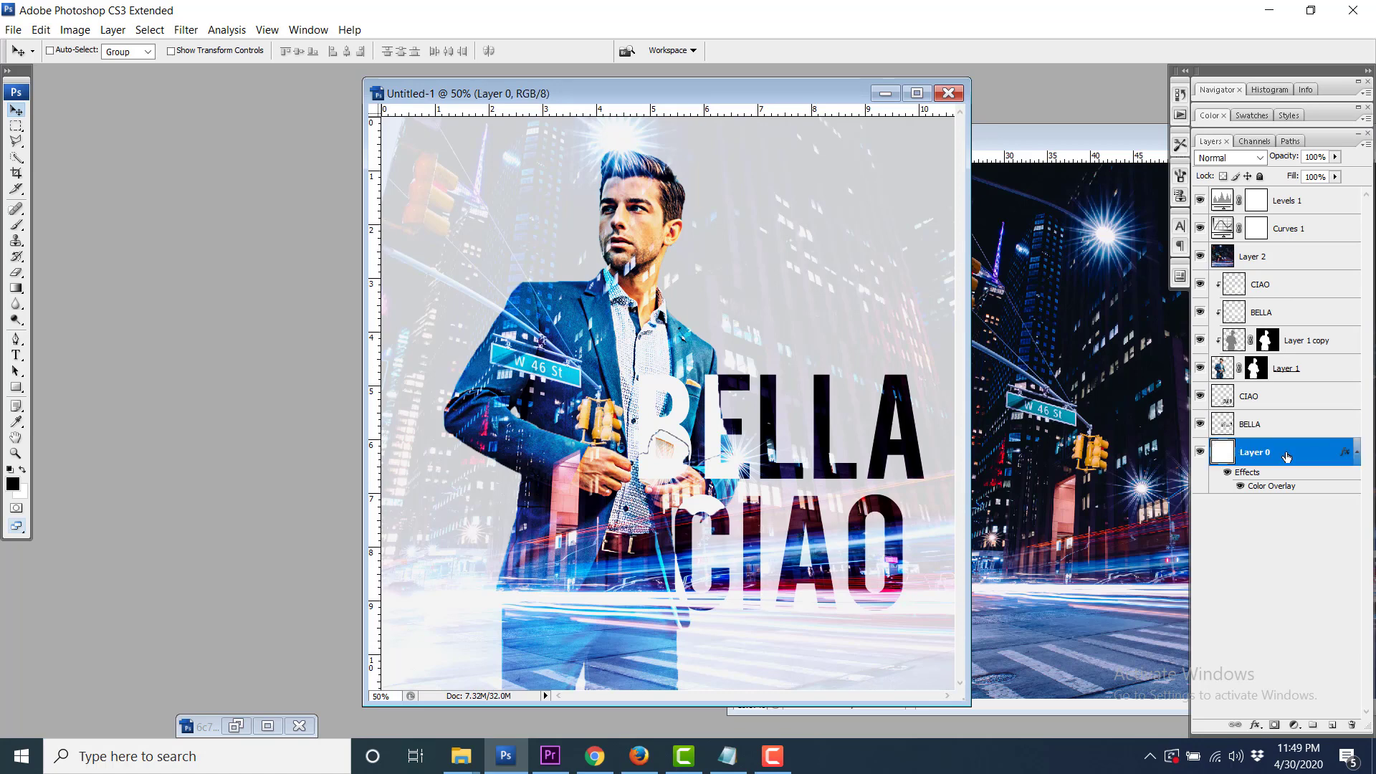
# Give the Eraser the Dry Brush preset with a Master Diameter of about 360 px.
pyautogui.click(17, 275)
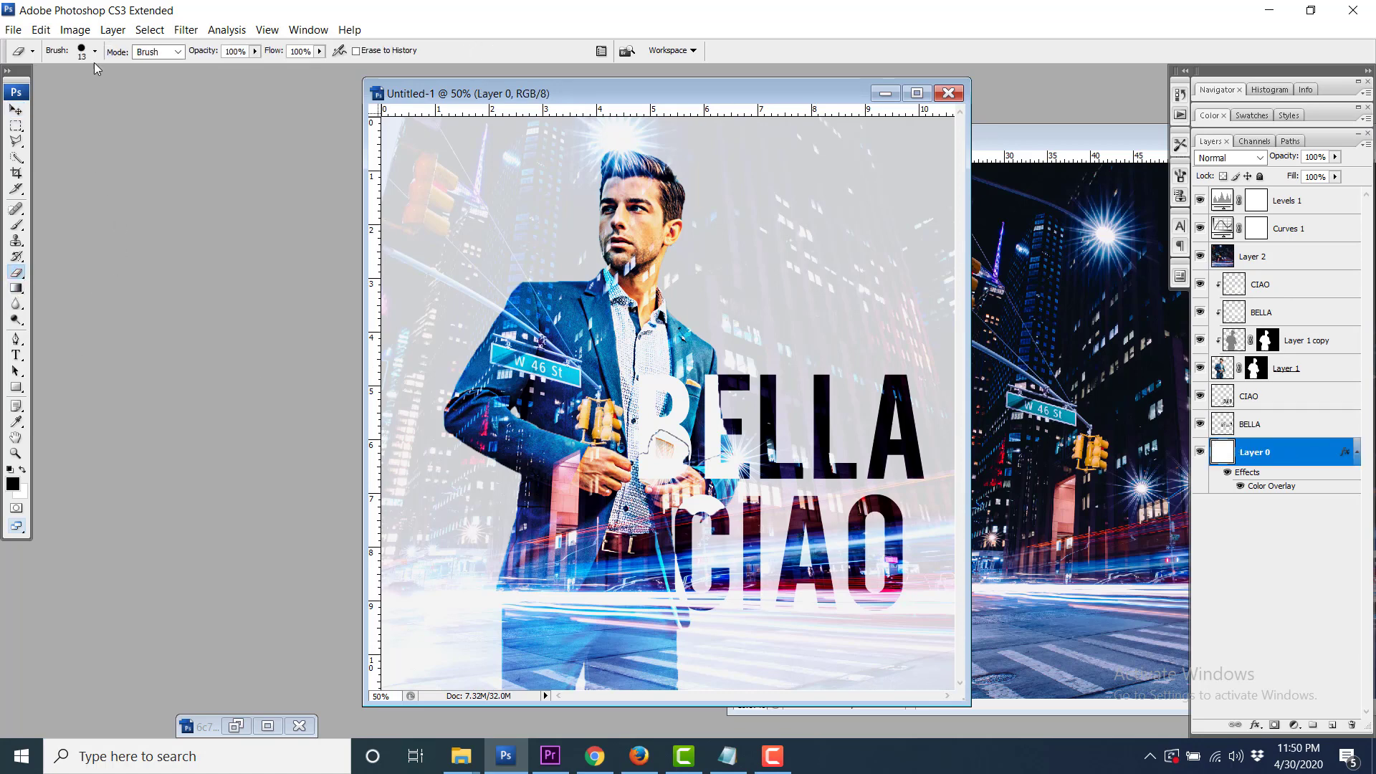
pyautogui.click(94, 51)
pyautogui.moveTo(160, 180); pyautogui.dragTo(160, 244)
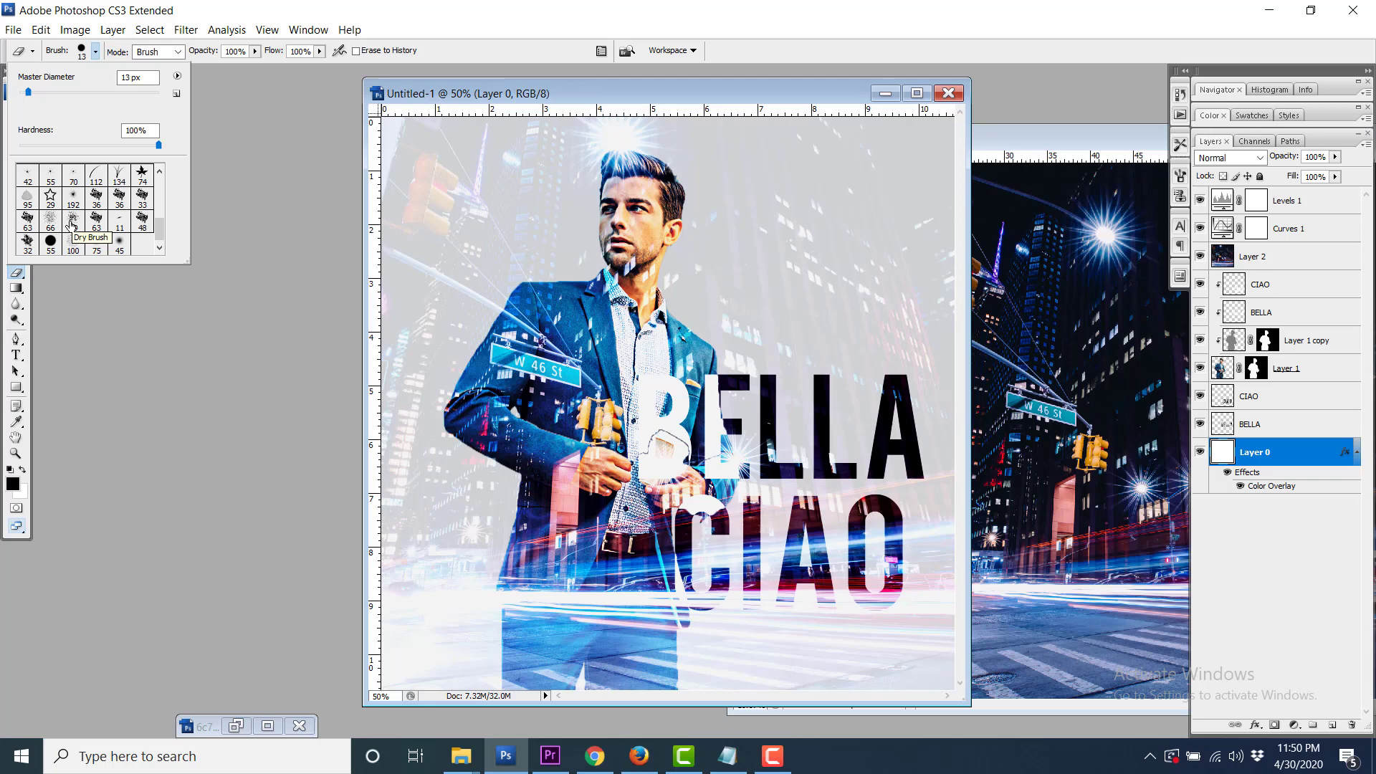
pyautogui.click(51, 219)
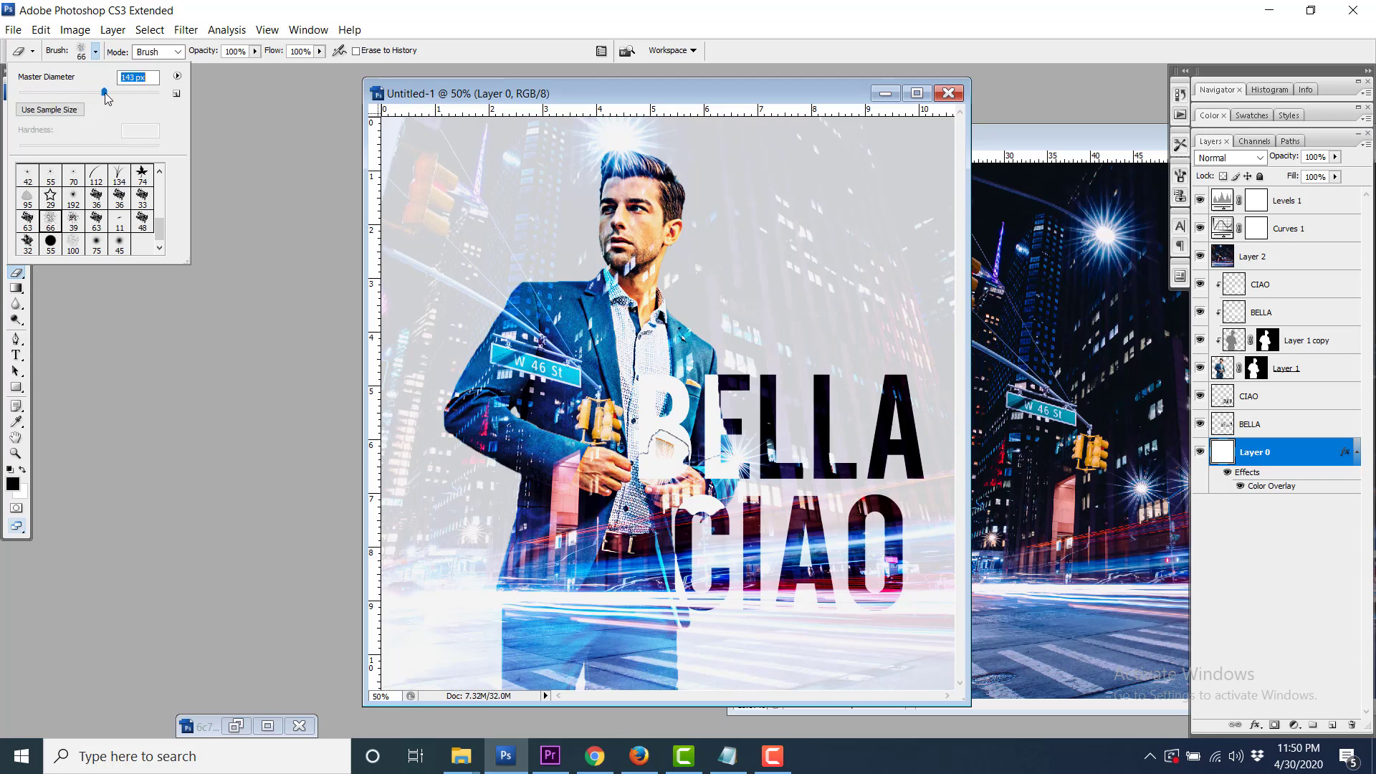
pyautogui.moveTo(131, 100); pyautogui.dragTo(130, 98)
pyautogui.moveTo(126, 104); pyautogui.dragTo(129, 104)
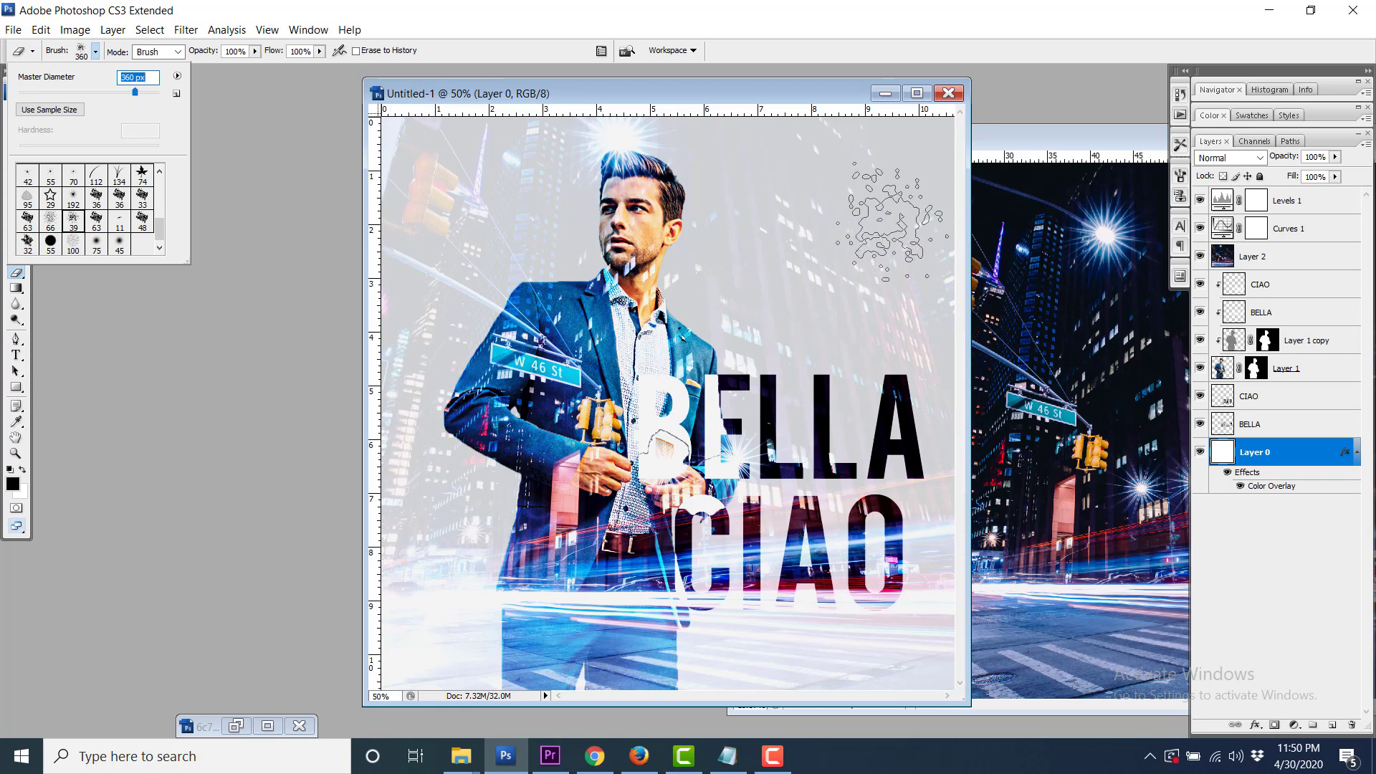
# Erase dry-brush splatter across the upper, right and lower-left background of Layer 0.
pyautogui.click(882, 186)
pyautogui.moveTo(883, 276)
pyautogui.mouseDown()
pyautogui.moveTo(767, 280)
pyautogui.moveTo(773, 240)
pyautogui.mouseUp()
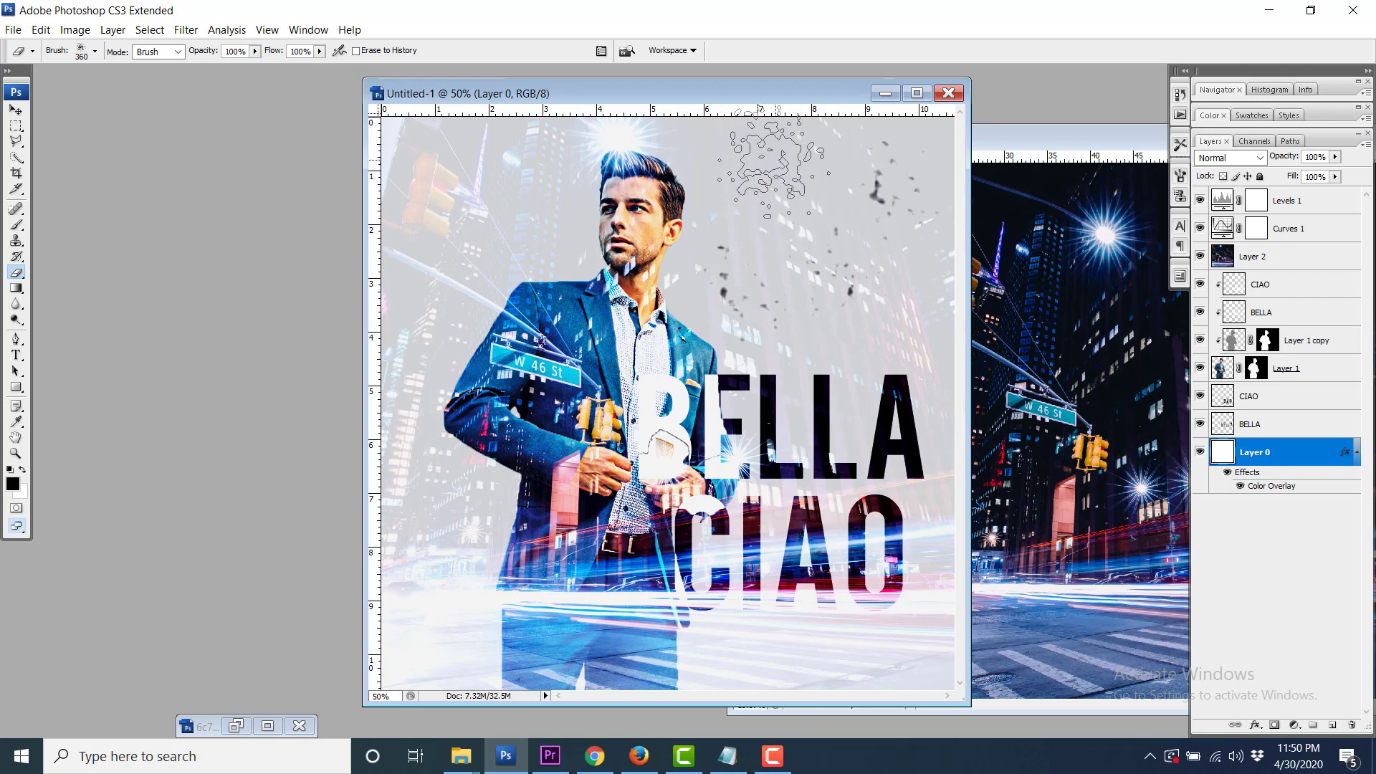
pyautogui.moveTo(764, 164)
pyautogui.mouseDown()
pyautogui.moveTo(624, 207)
pyautogui.moveTo(473, 168)
pyautogui.moveTo(416, 229)
pyautogui.moveTo(427, 255)
pyautogui.moveTo(409, 315)
pyautogui.moveTo(405, 494)
pyautogui.moveTo(419, 602)
pyautogui.moveTo(989, 680)
pyautogui.mouseUp()
pyautogui.moveTo(925, 587)
pyautogui.mouseDown()
pyautogui.moveTo(896, 516)
pyautogui.moveTo(853, 617)
pyautogui.moveTo(803, 487)
pyautogui.mouseUp()
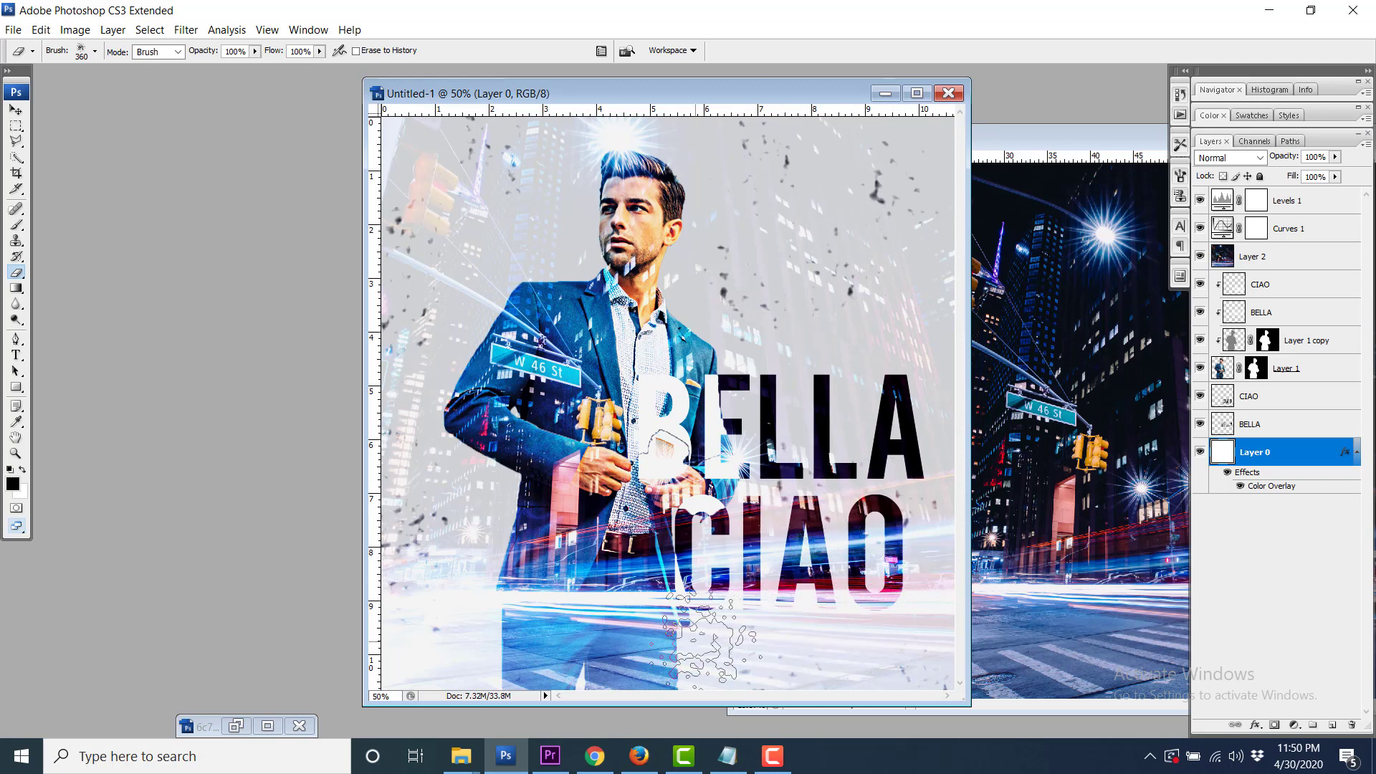
pyautogui.moveTo(704, 643)
pyautogui.mouseDown()
pyautogui.moveTo(462, 645)
pyautogui.moveTo(512, 671)
pyautogui.mouseUp()
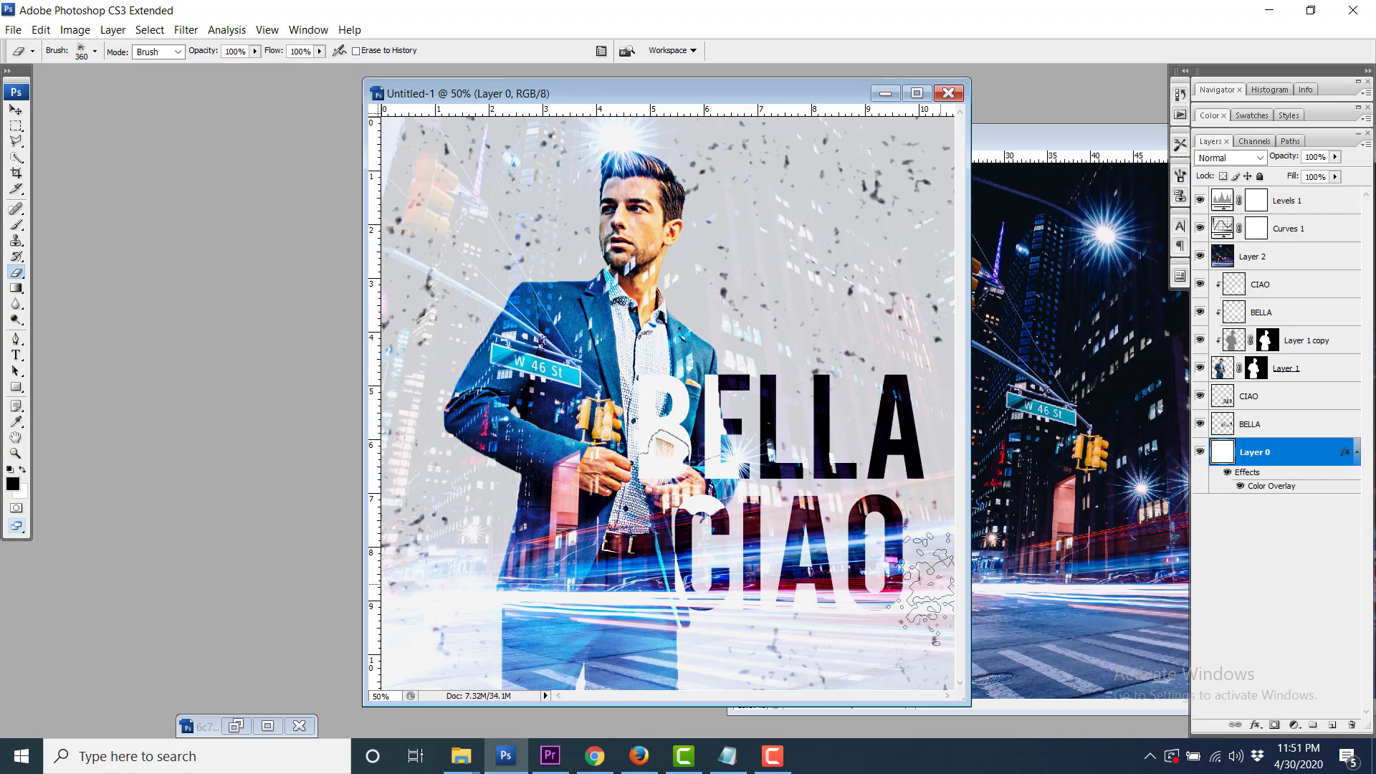
# Restore the original man photo, move it aside, and bring Untitled-1 to the front.
pyautogui.click(234, 726)
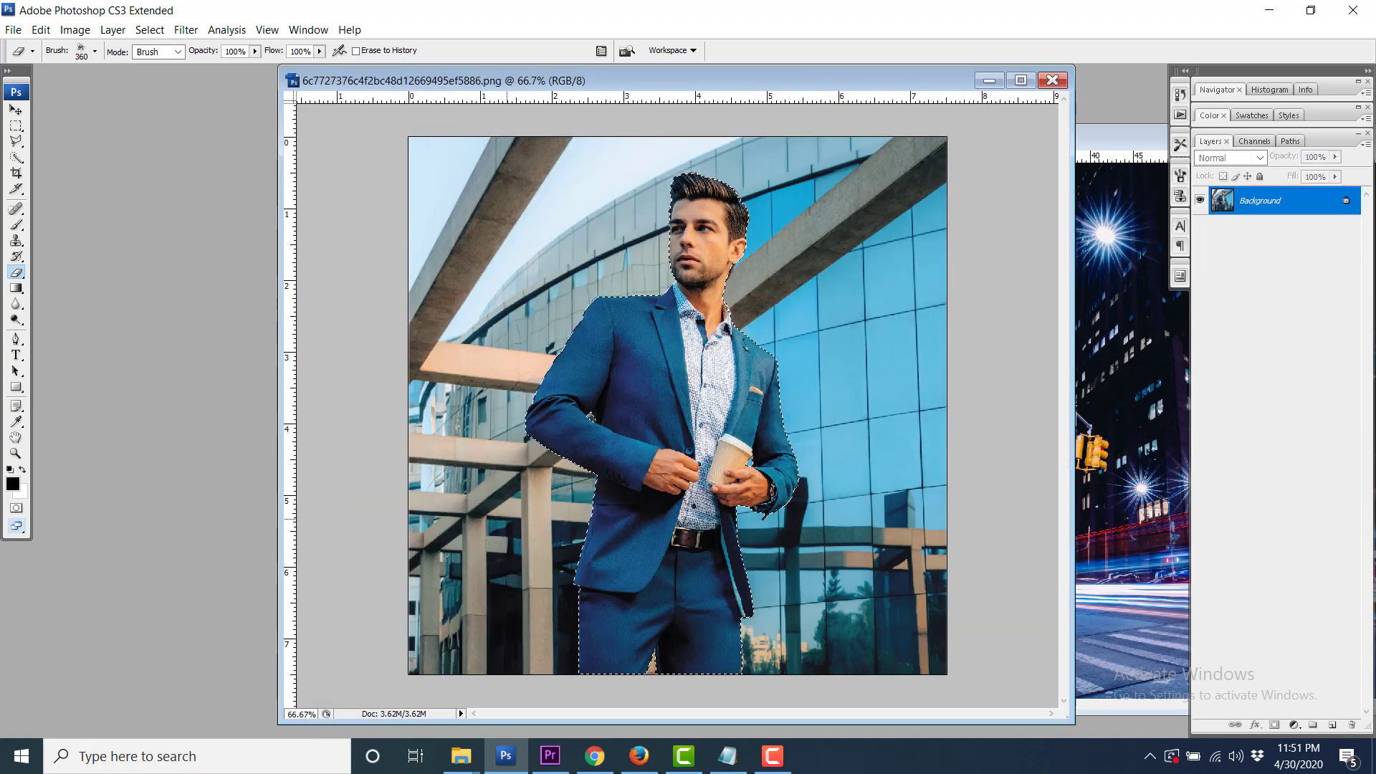
pyautogui.click(16, 108)
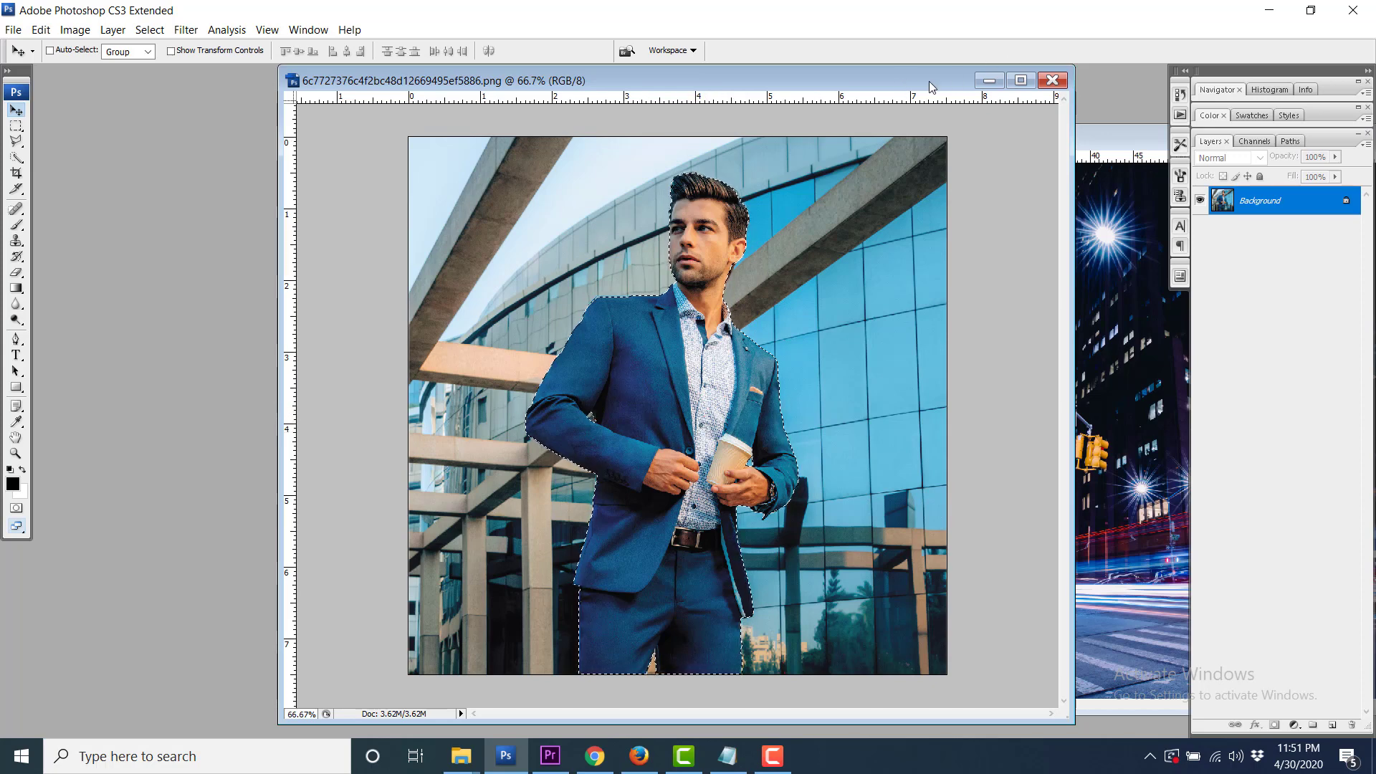
pyautogui.moveTo(918, 86); pyautogui.dragTo(592, 150)
pyautogui.click(929, 400)
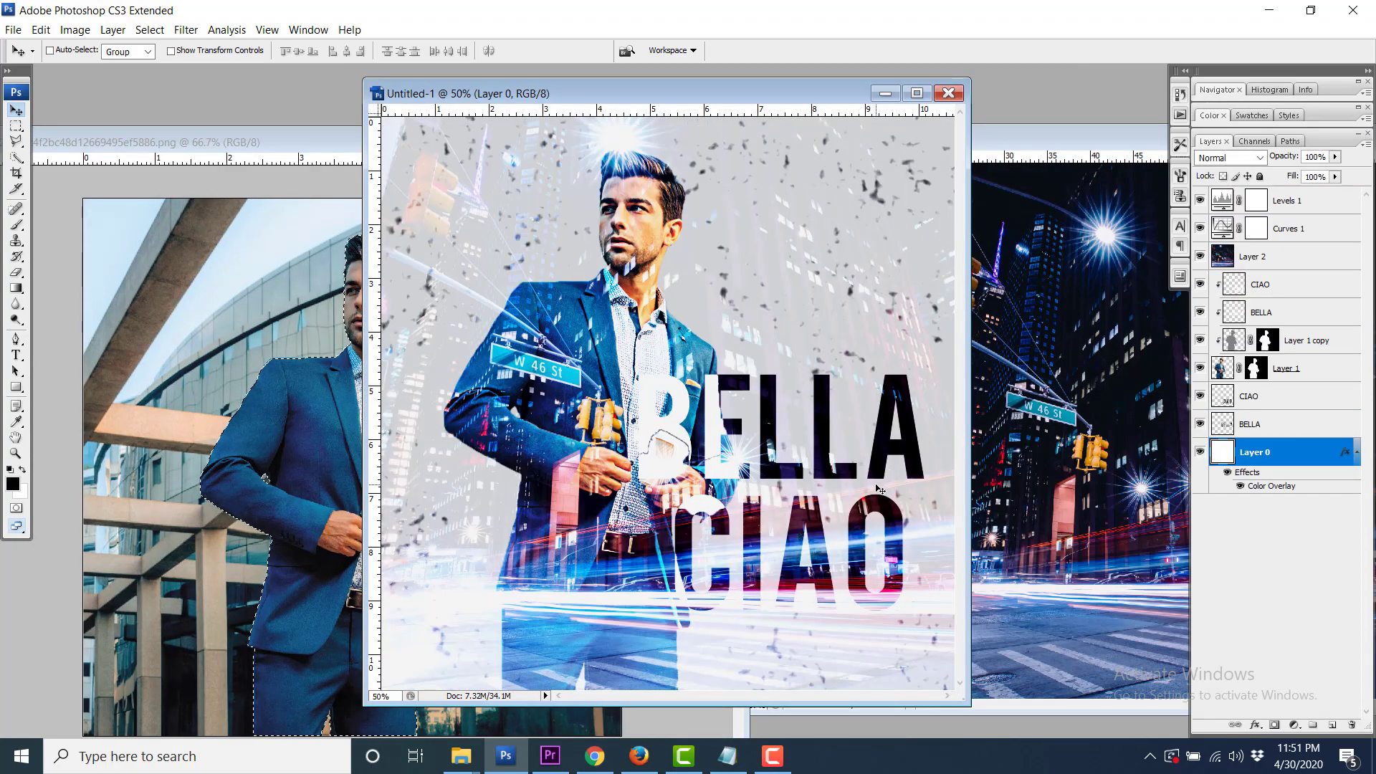